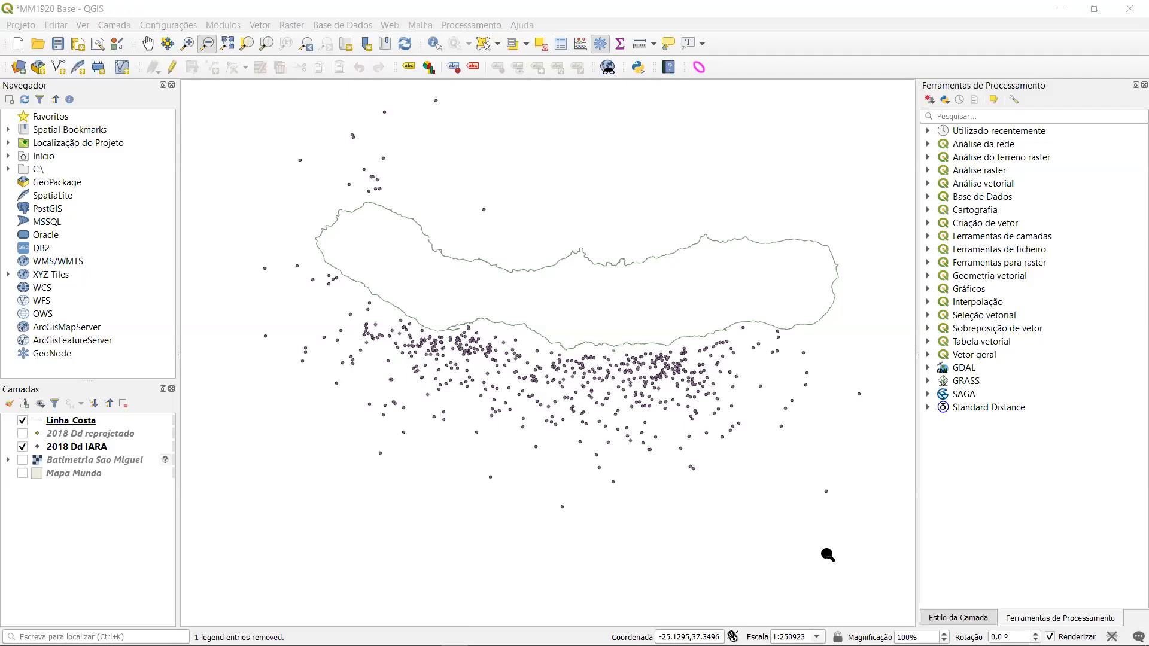
# Open the layer styling settings for the 2018 Dd IARA point layer.
pyautogui.click(1055, 493)
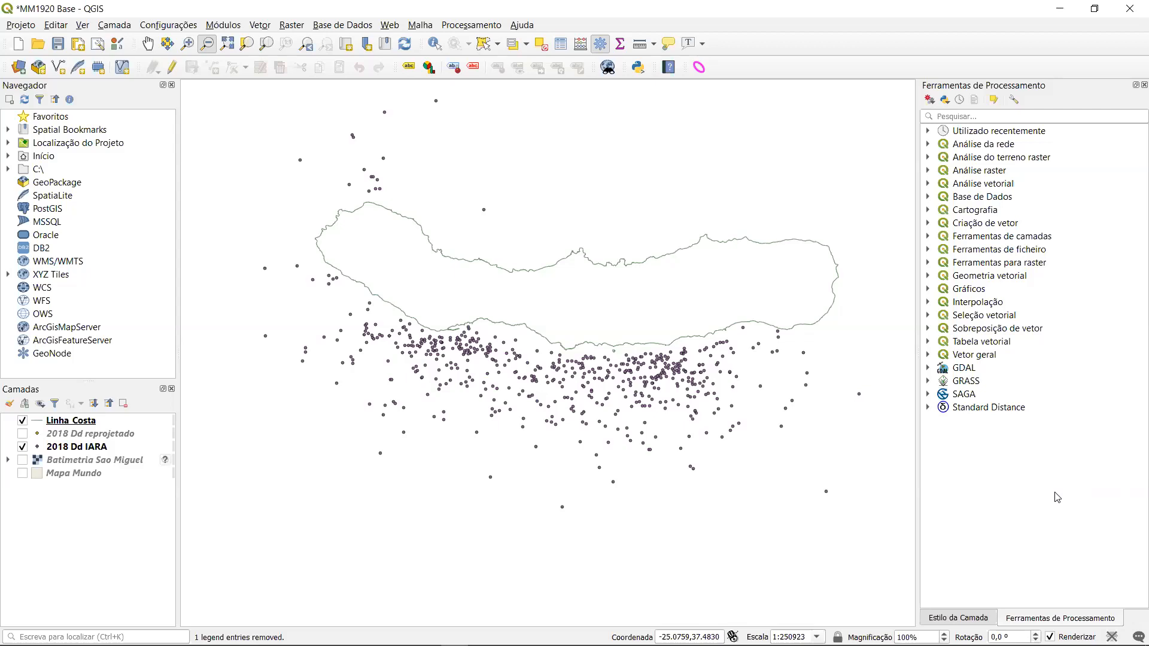
pyautogui.click(973, 625)
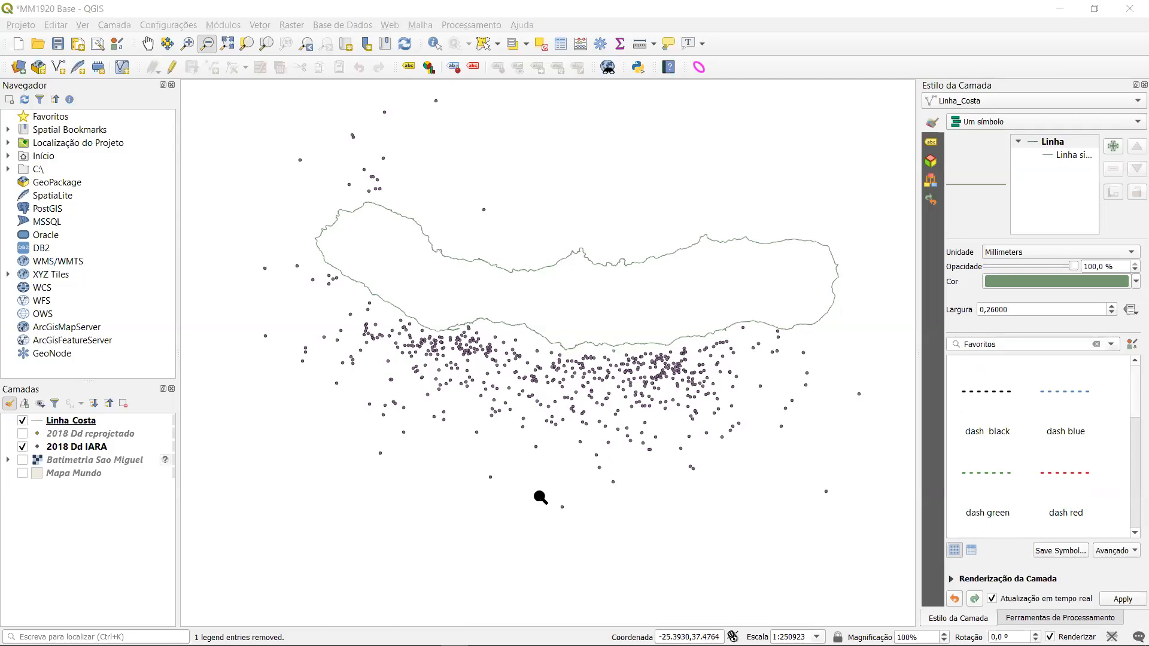
pyautogui.click(91, 450)
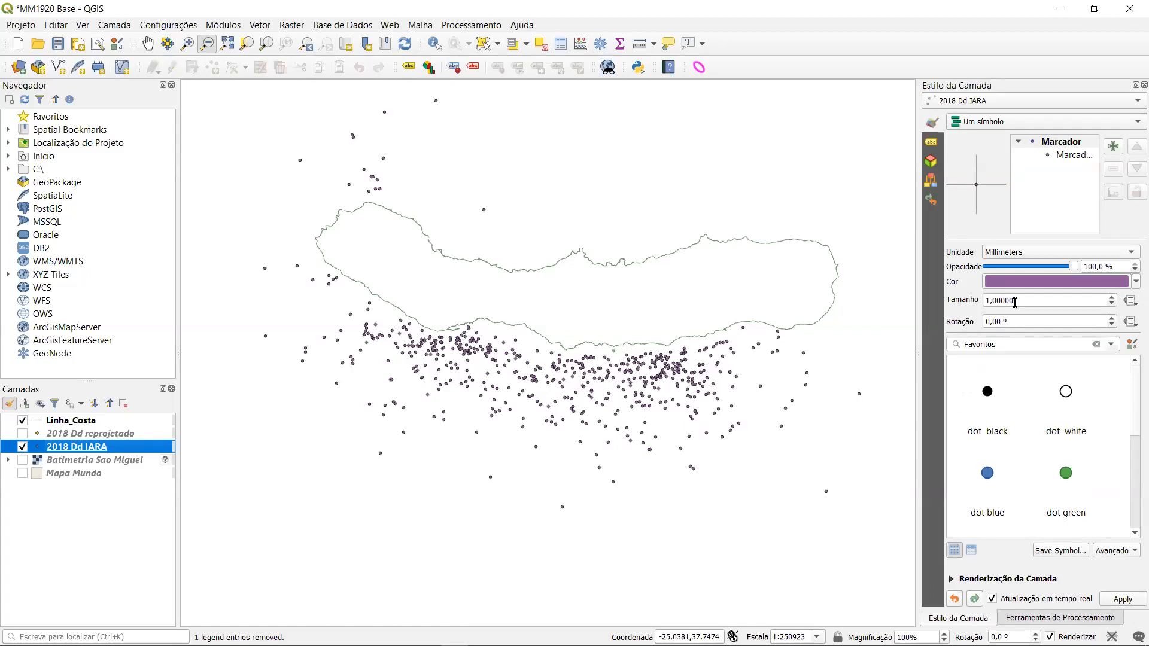
# Set the marker size of the 2018 Dd IARA points to 3 millimetres.
pyautogui.click(1017, 300)
pyautogui.press('BackSpace')
pyautogui.press('BackSpace')
pyautogui.press('BackSpace')
pyautogui.press('BackSpace')
pyautogui.press('BackSpace')
pyautogui.press('BackSpace')
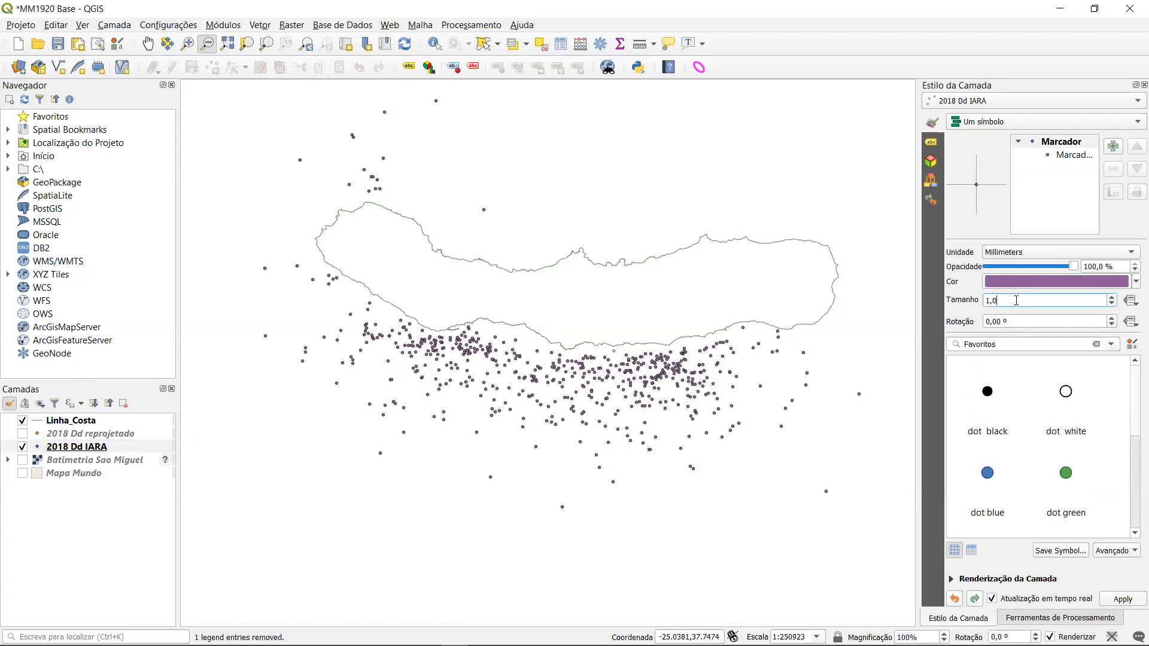
pyautogui.write('2')
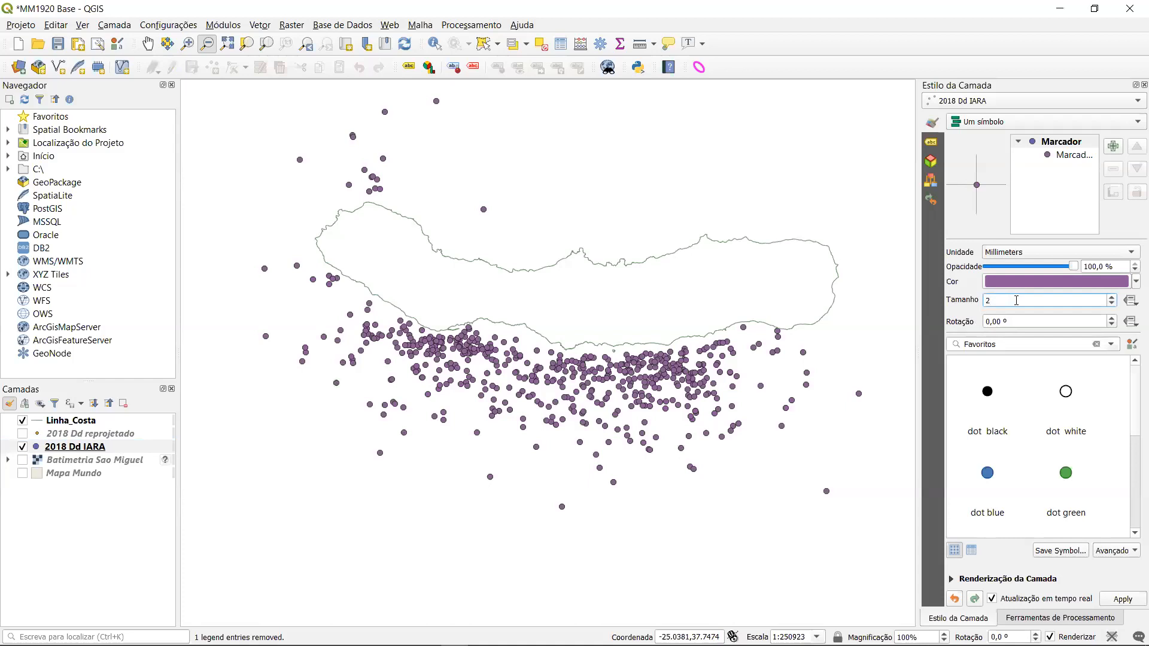
pyautogui.write('3')
pyautogui.press('Return')
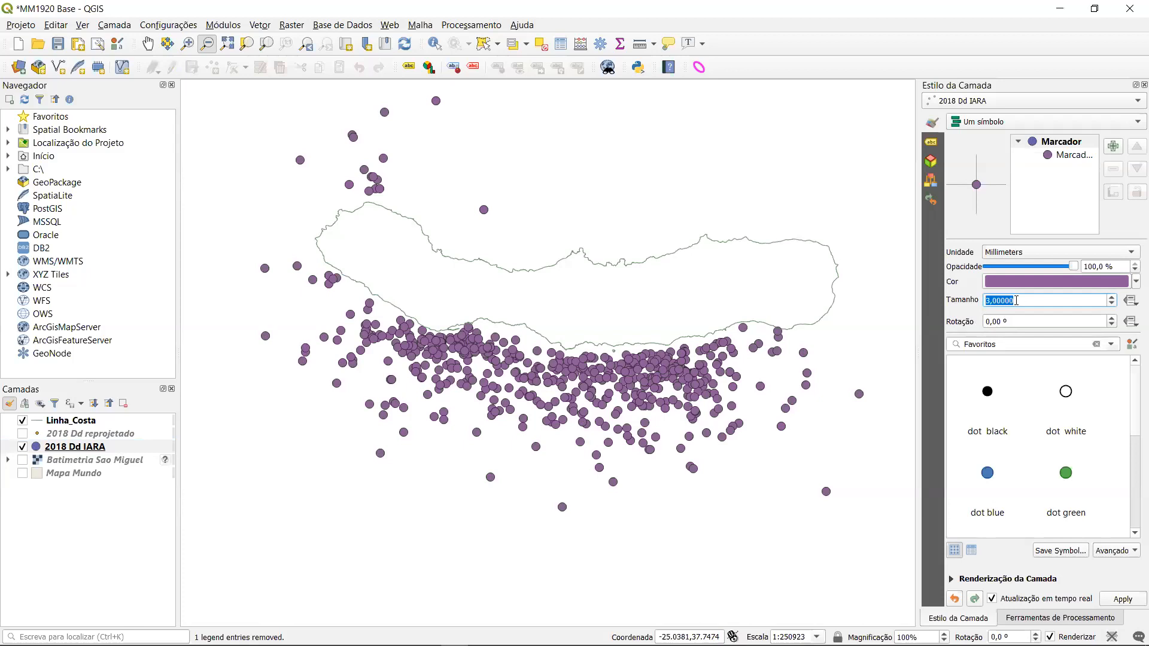
# Change the marker colour of the 2018 Dd IARA points to dark blue, #2d2499.
pyautogui.click(1024, 281)
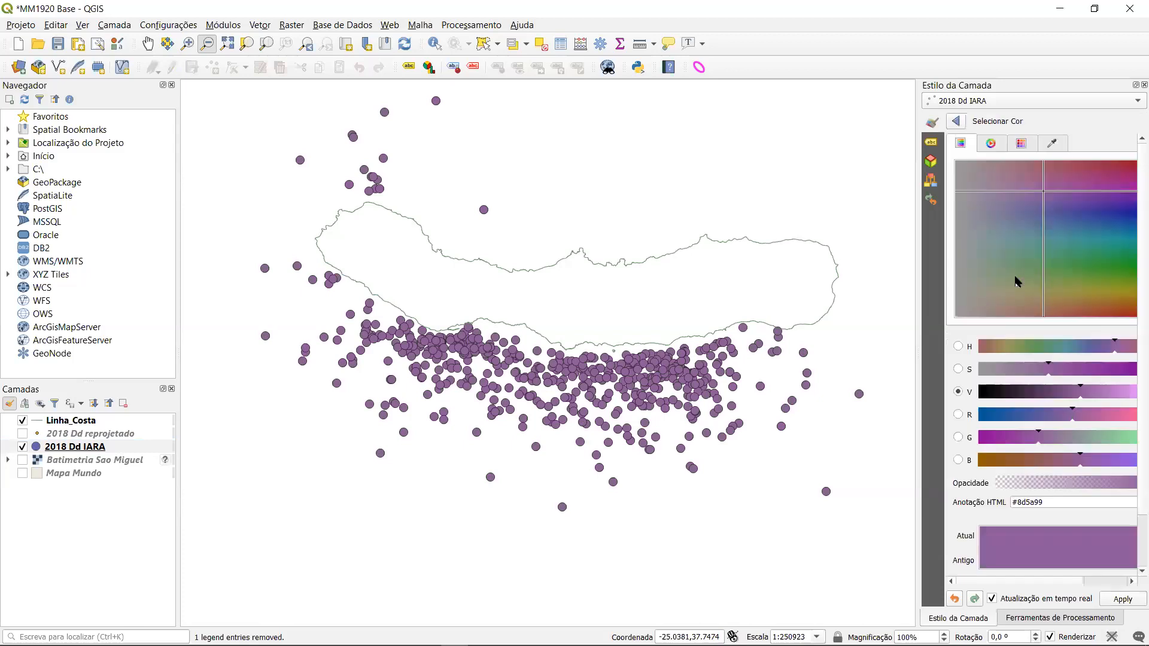
pyautogui.click(1119, 210)
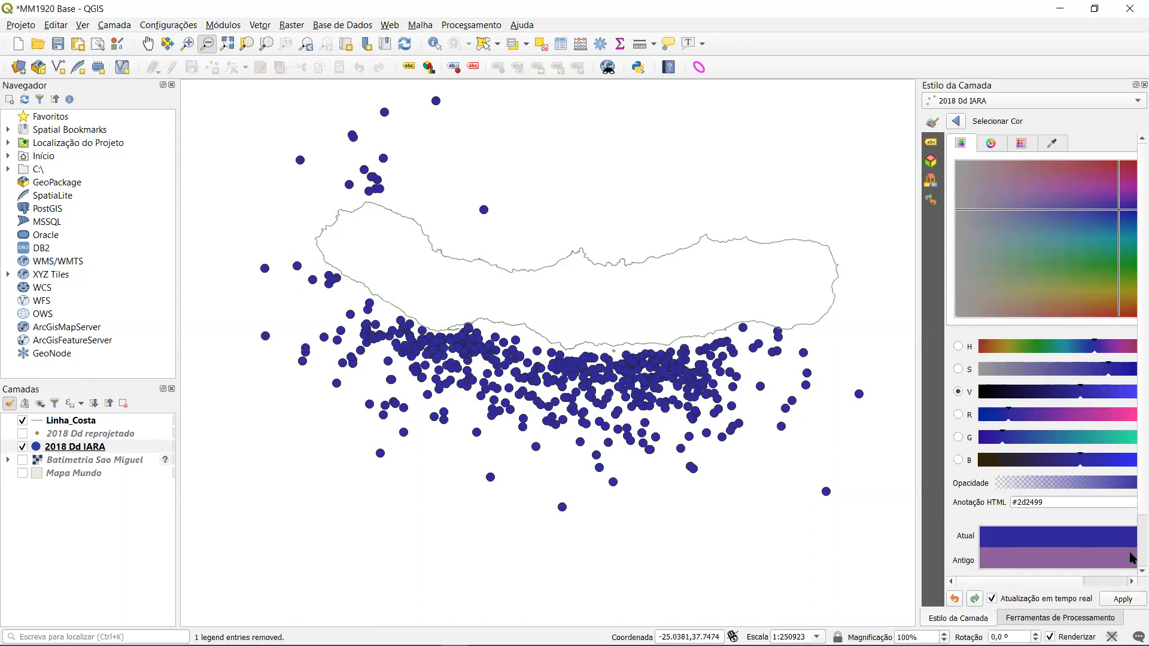
pyautogui.scroll(-2, 1133, 556)
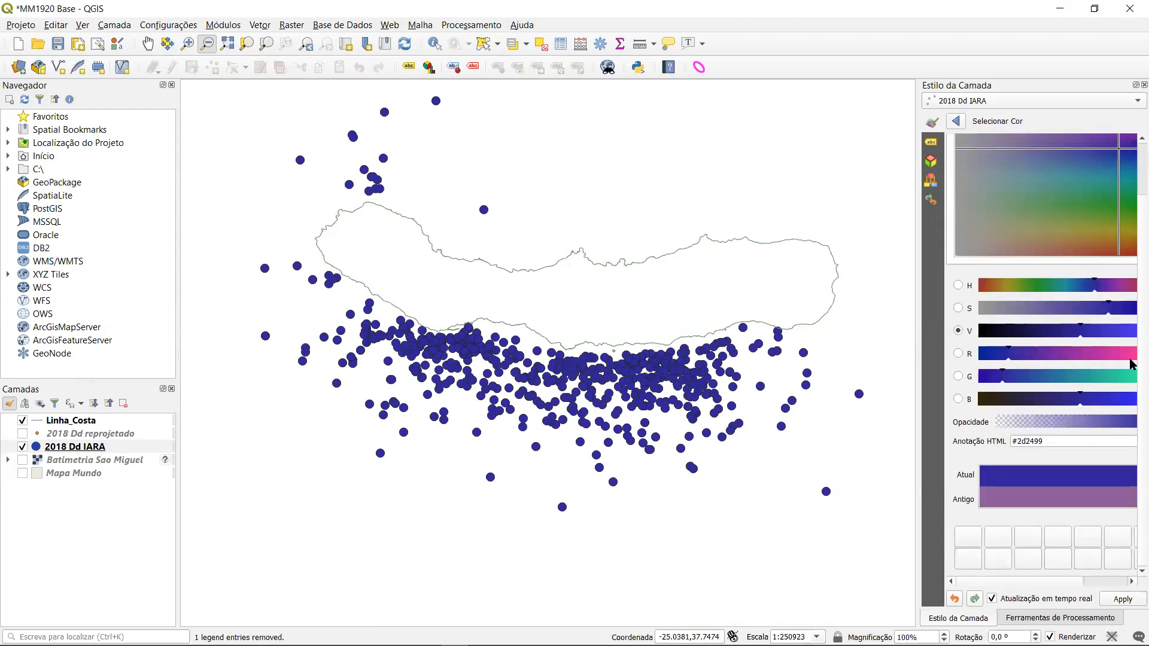
pyautogui.click(956, 122)
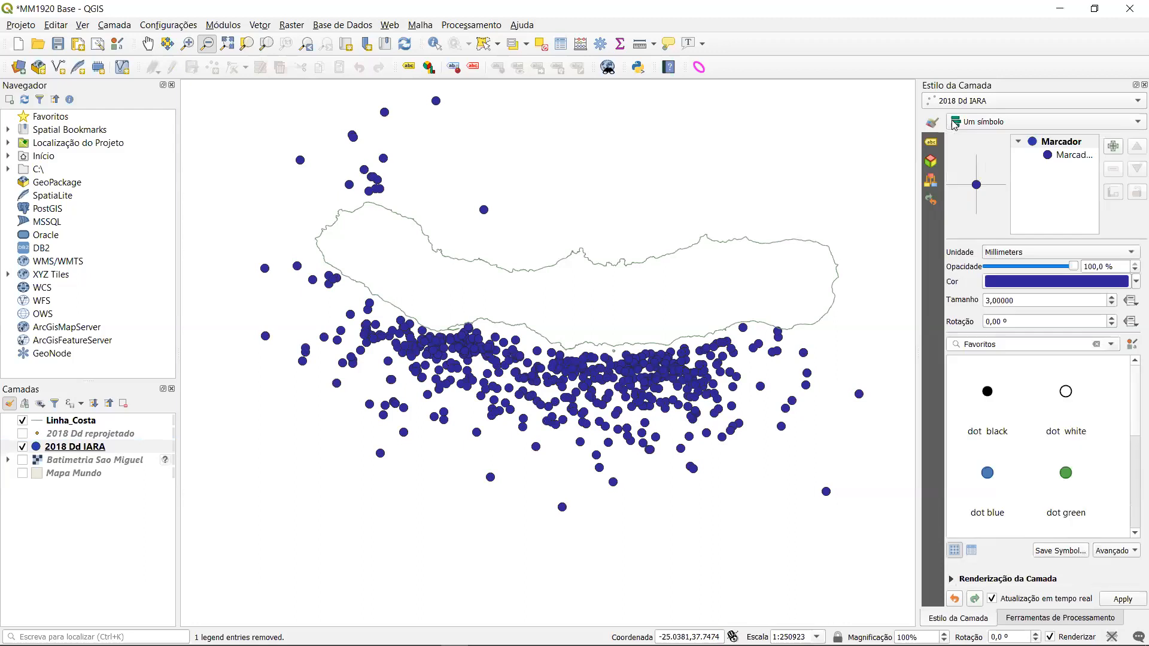
# Set the marker size of the 2018 Dd IARA points to 1 millimetre.
pyautogui.moveTo(1016, 300); pyautogui.dragTo(1009, 300)
pyautogui.hotkey('ctrl', 'a')
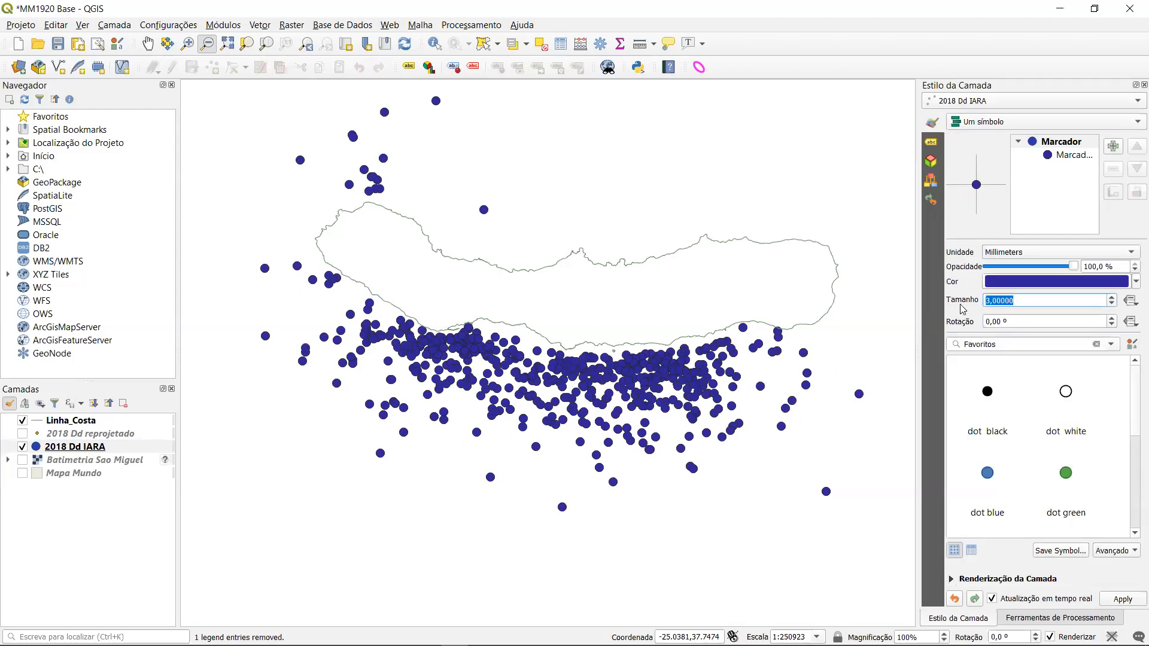
pyautogui.write('1')
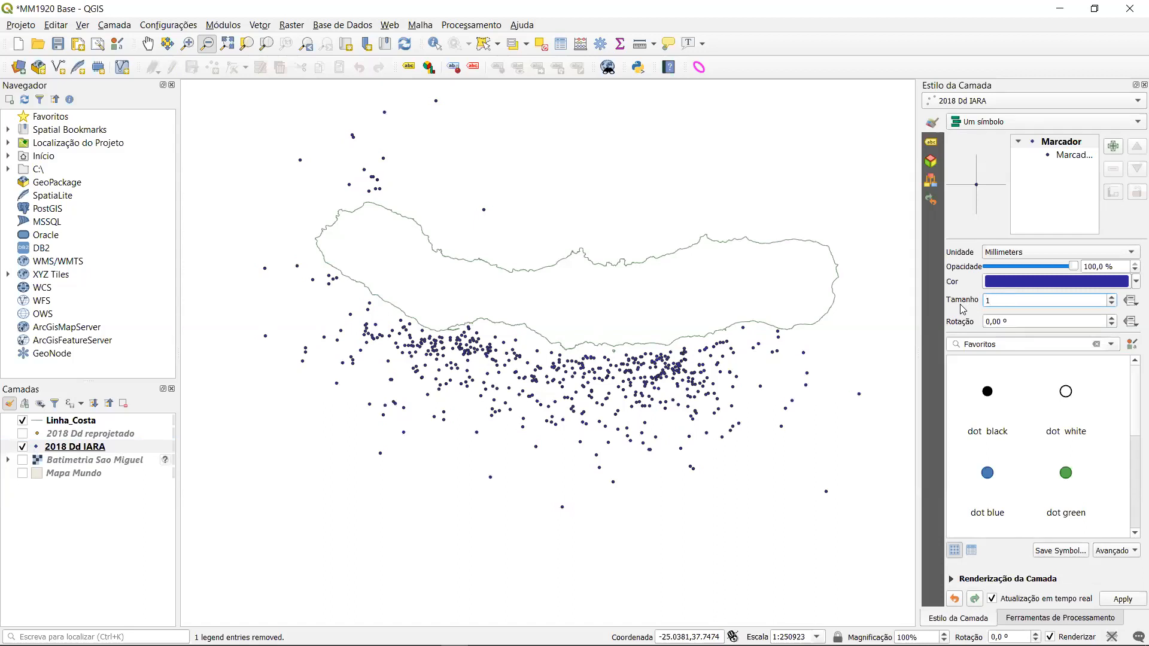
# Open the Mapa Térmico (kernel density) interpolation tool and choose 2018 Dd IARA [EPSG:4326] as the point layer.
pyautogui.click(1040, 623)
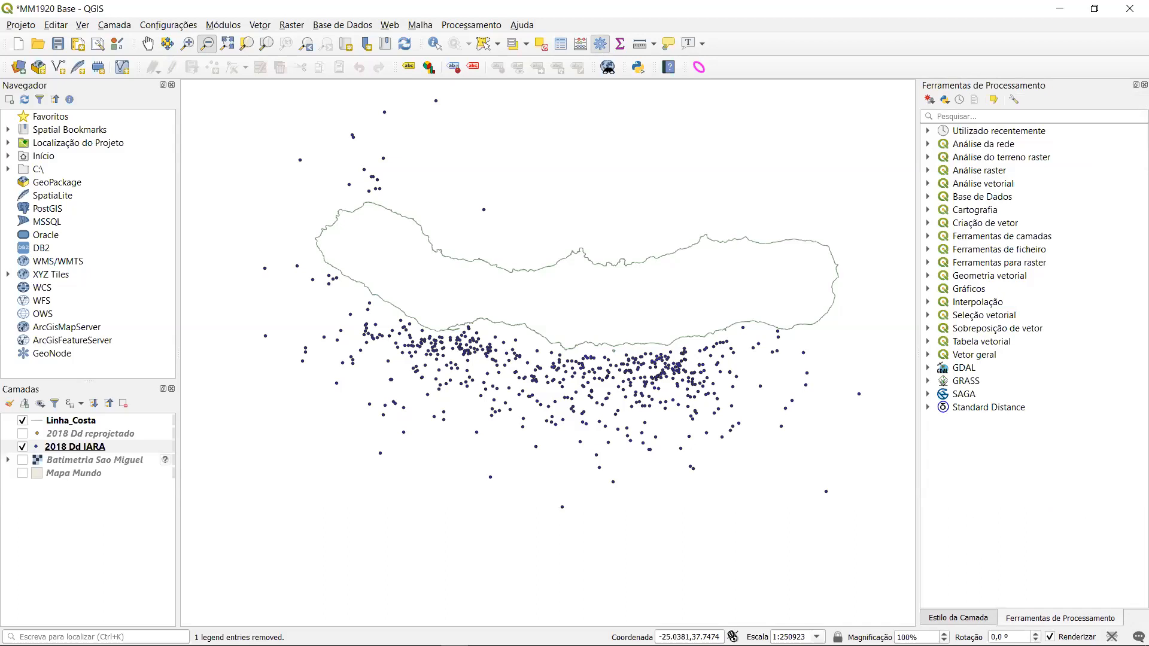
pyautogui.click(929, 303)
pyautogui.click(985, 301)
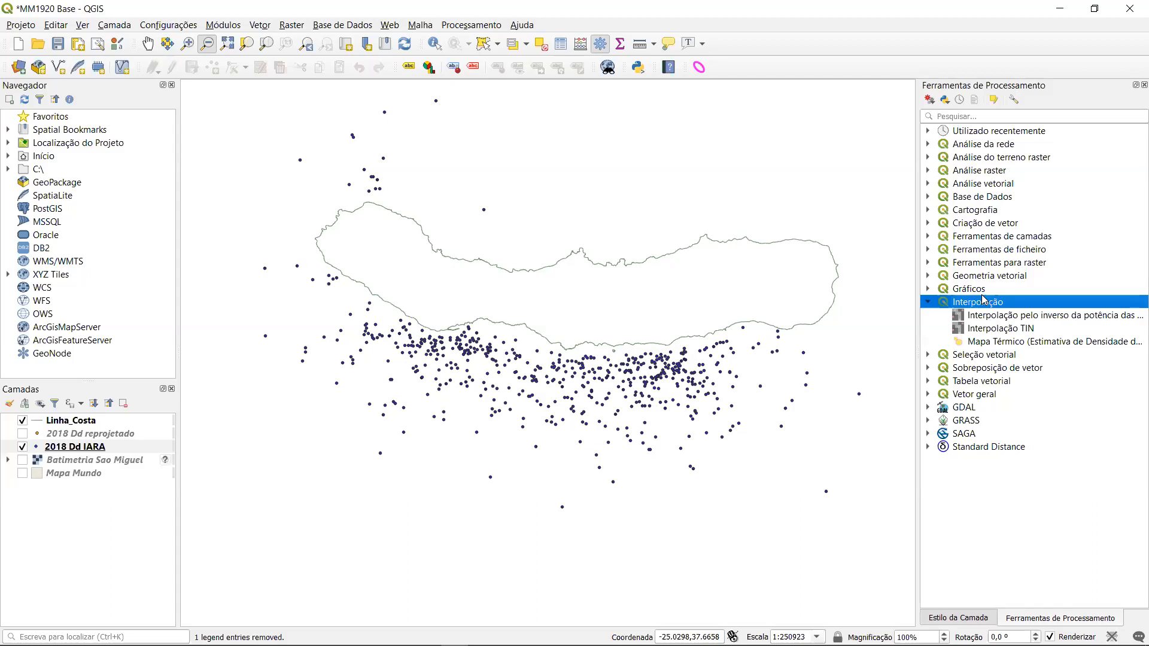
pyautogui.click(999, 344)
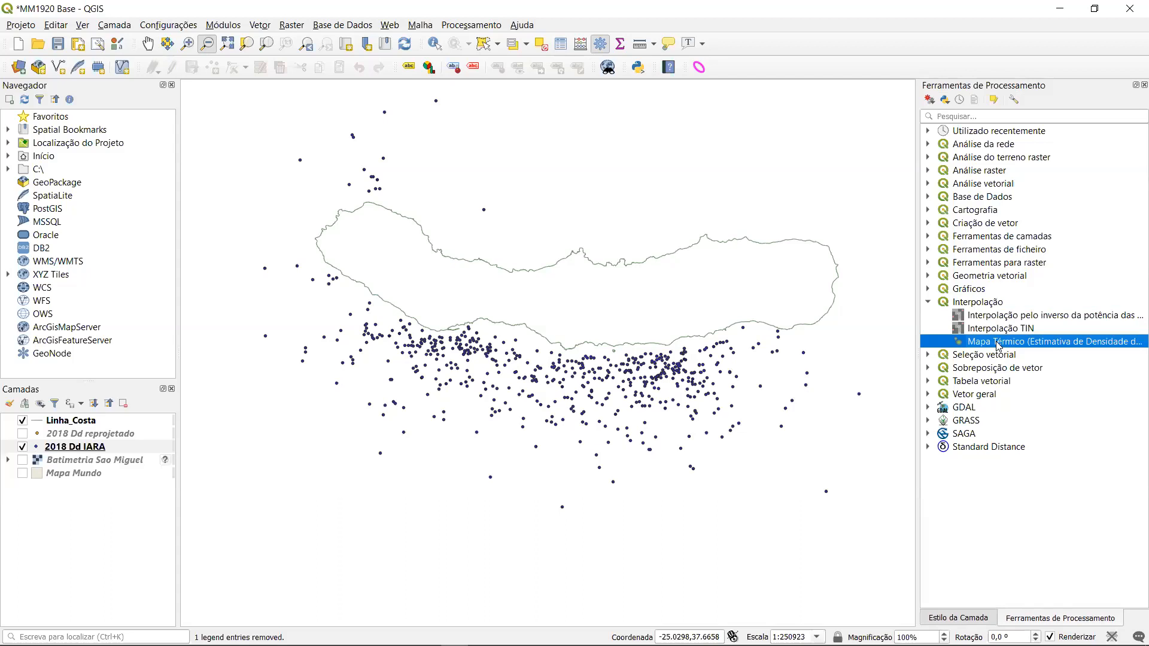
pyautogui.doubleClick(999, 343)
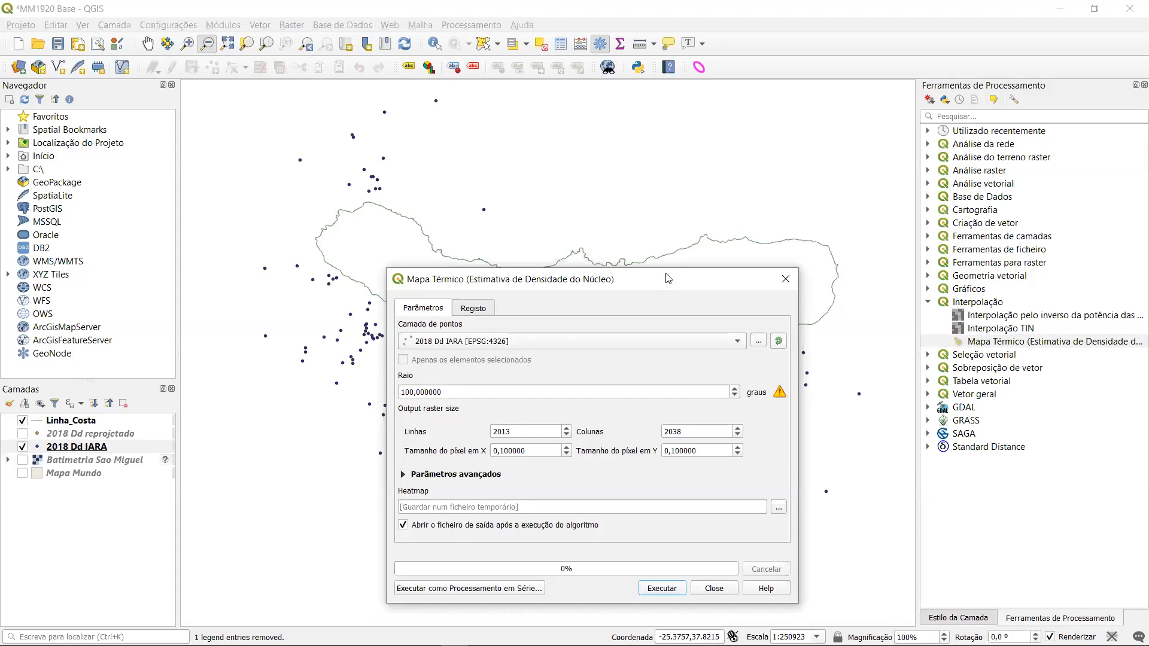
pyautogui.moveTo(668, 278); pyautogui.dragTo(672, 160)
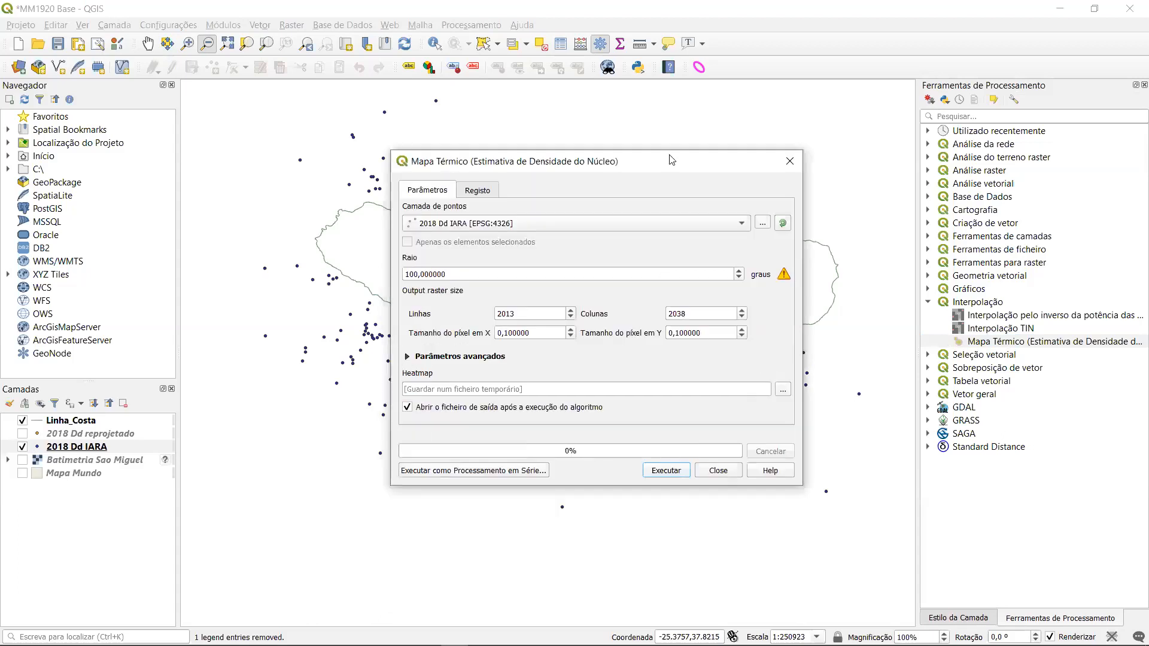
pyautogui.click(507, 224)
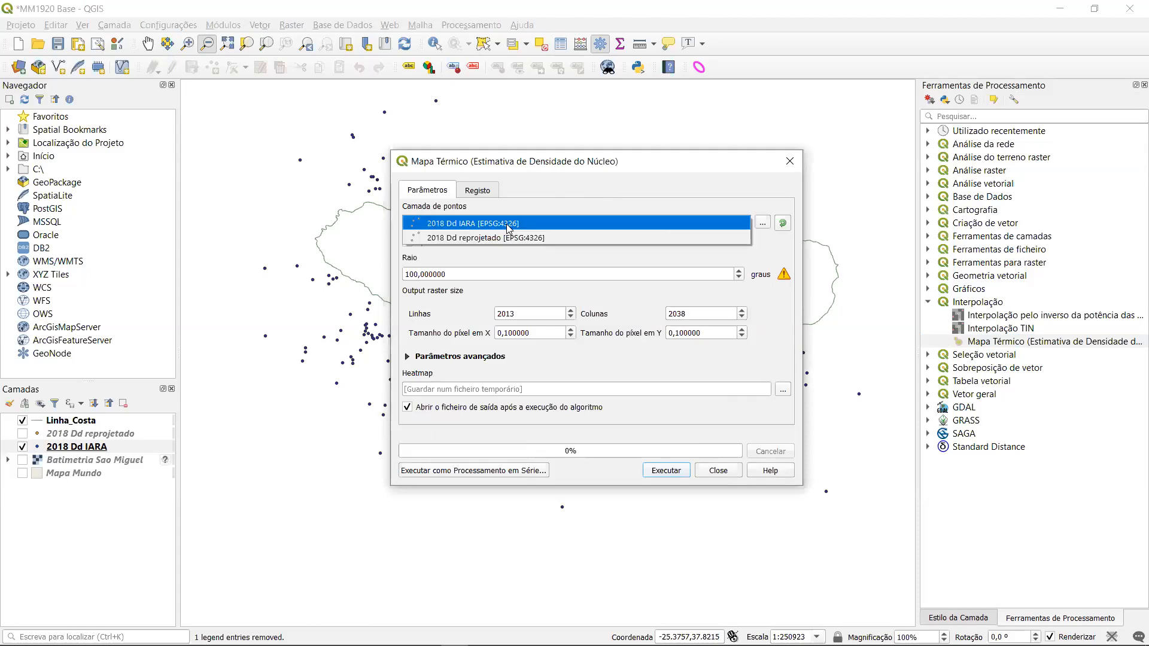
pyautogui.click(507, 224)
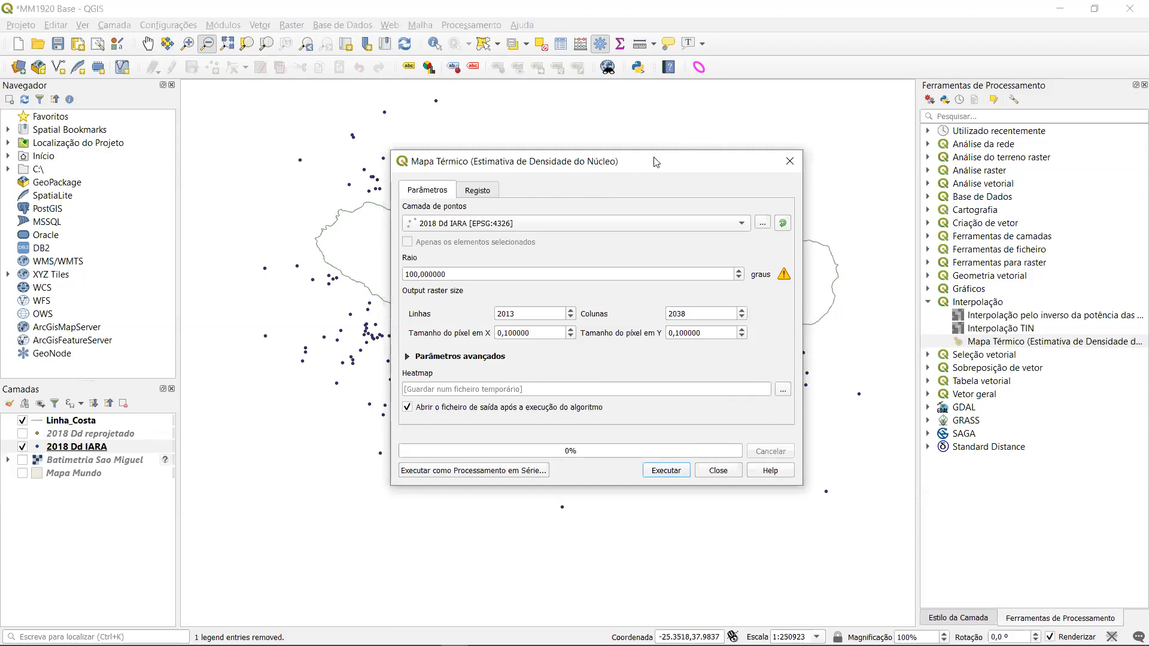
pyautogui.moveTo(657, 162); pyautogui.dragTo(753, 139)
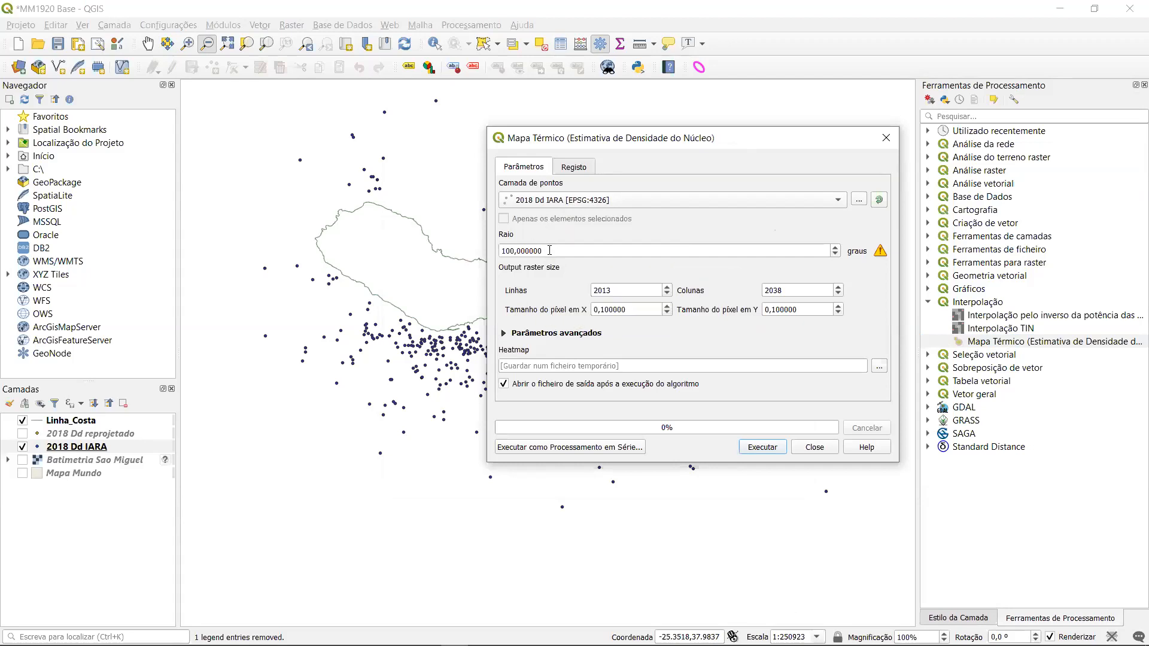
# Set the heatmap radius to 1 degree, run the algorithm to a temporary file and close the tool.
pyautogui.moveTo(550, 251); pyautogui.dragTo(482, 253)
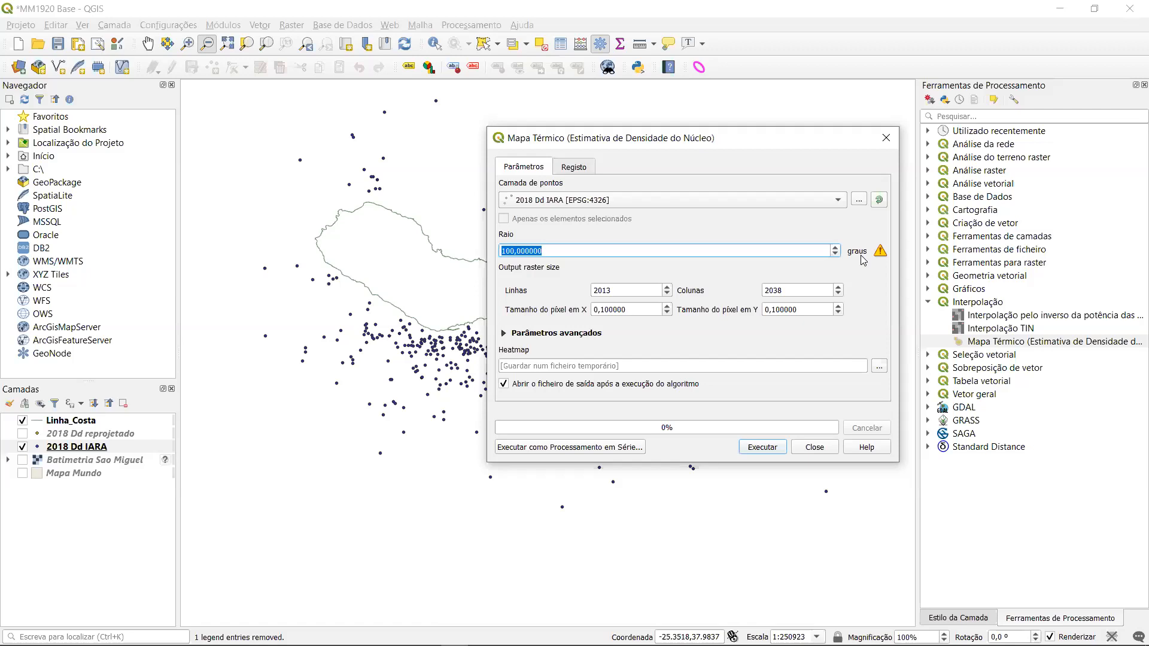
pyautogui.click(297, 405)
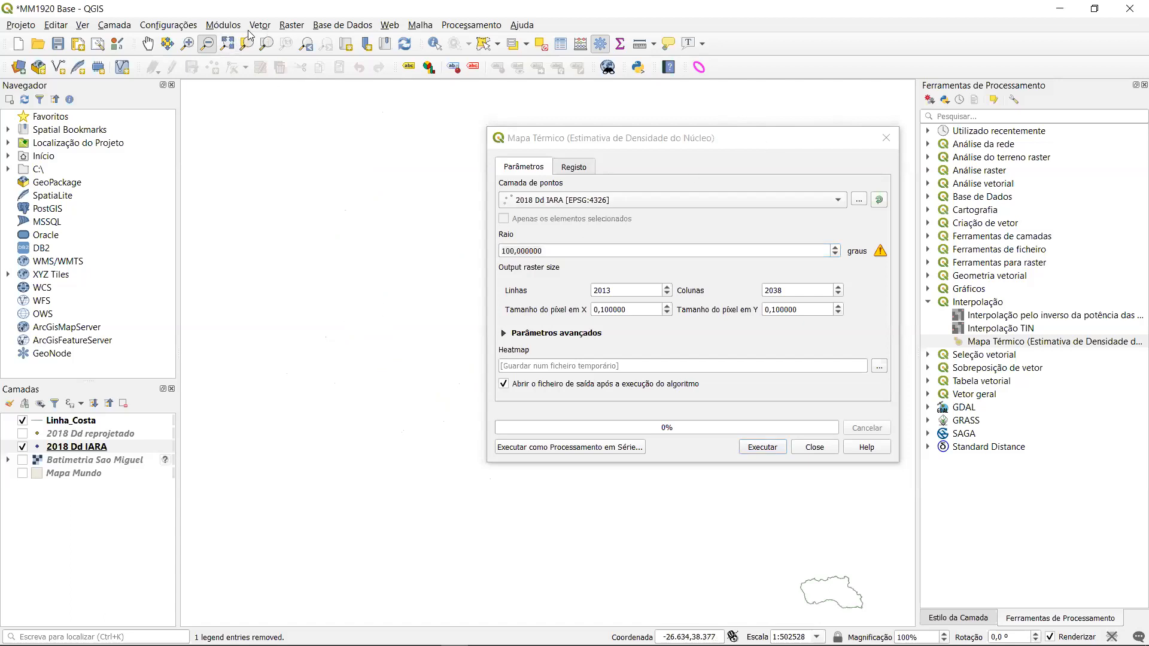
pyautogui.click(148, 44)
pyautogui.moveTo(436, 296); pyautogui.dragTo(222, 225)
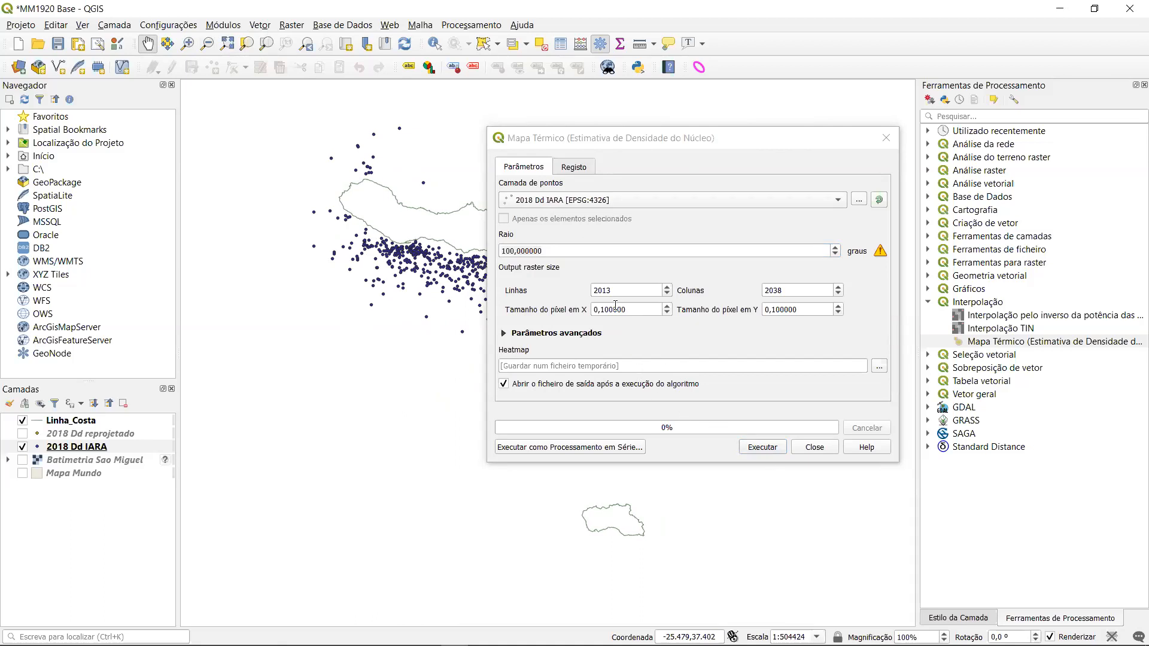
pyautogui.moveTo(559, 251); pyautogui.dragTo(453, 251)
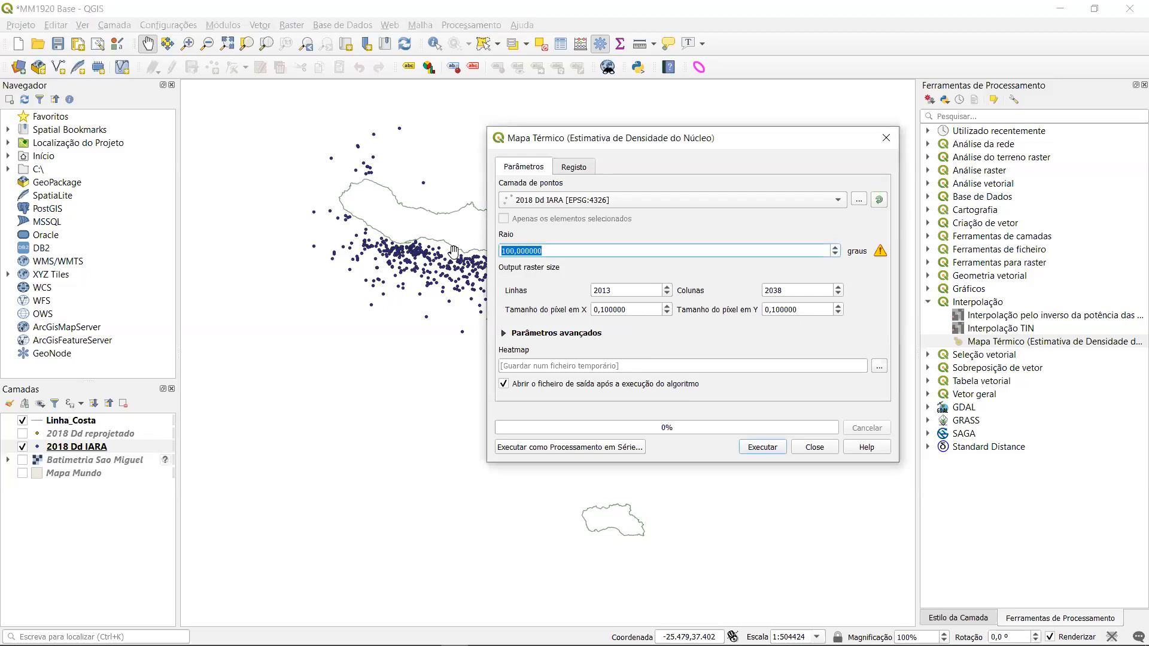
pyautogui.write('1')
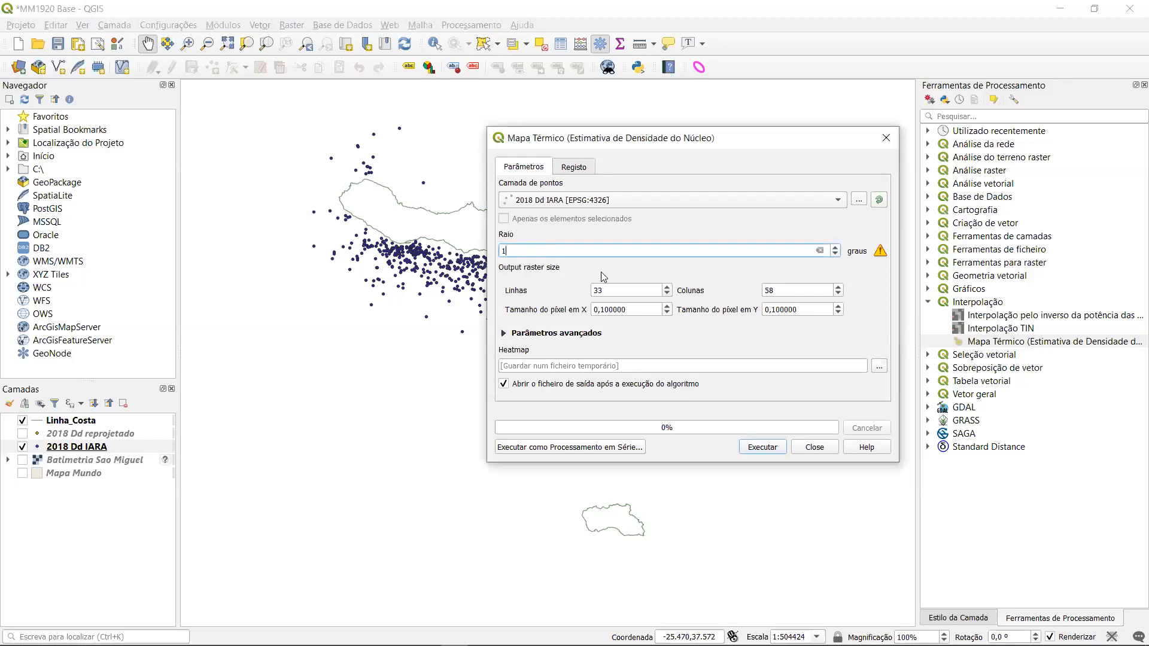
pyautogui.click(771, 449)
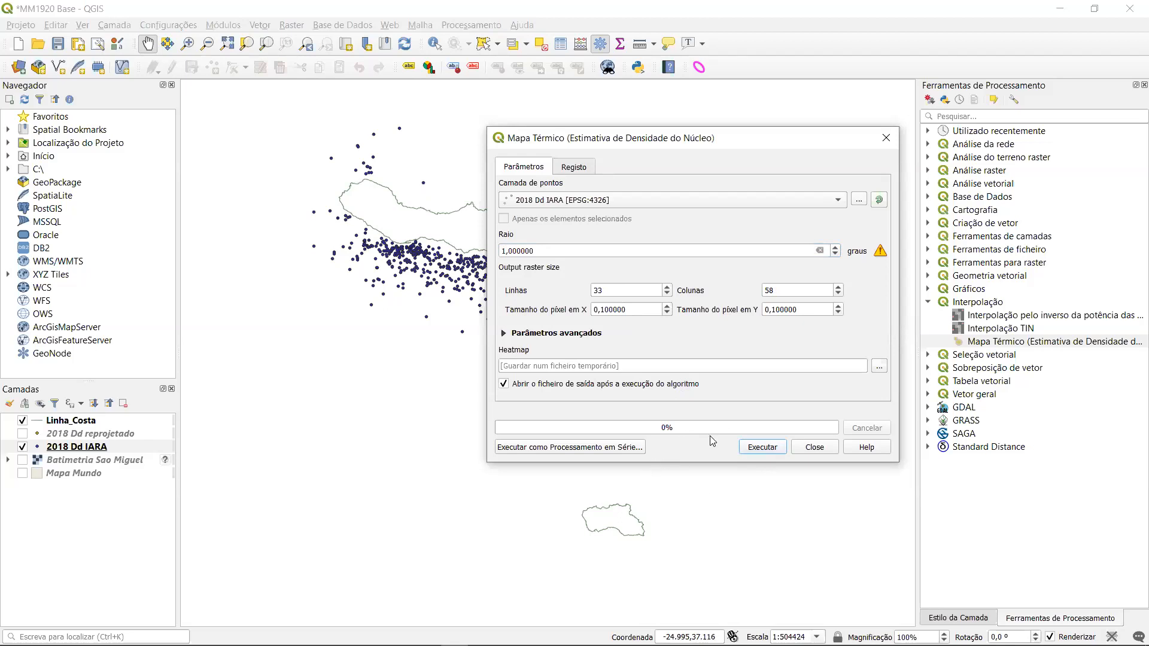
pyautogui.click(775, 453)
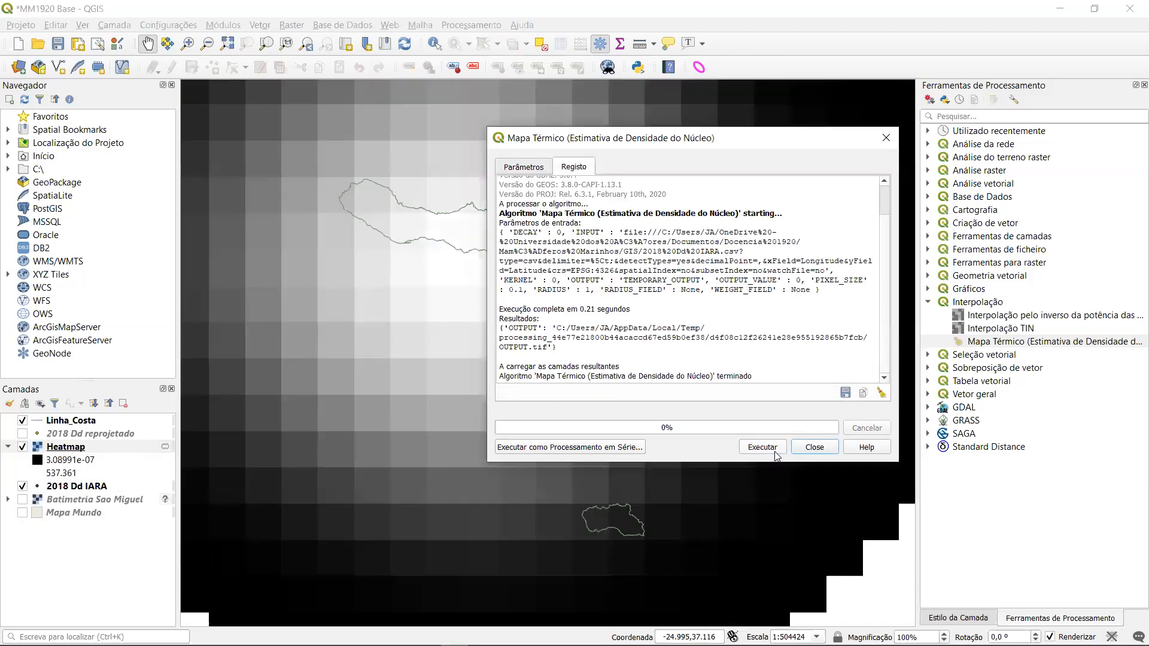
pyautogui.click(829, 451)
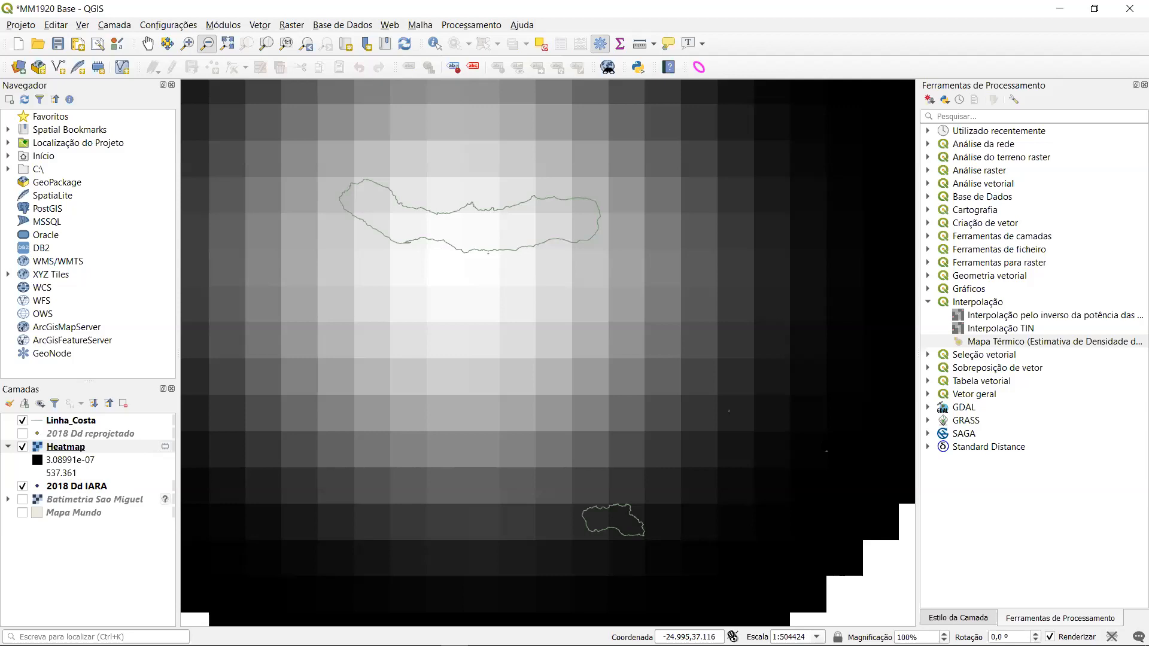
# Remove the generated Heatmap layer from the project.
pyautogui.rightClick(64, 452)
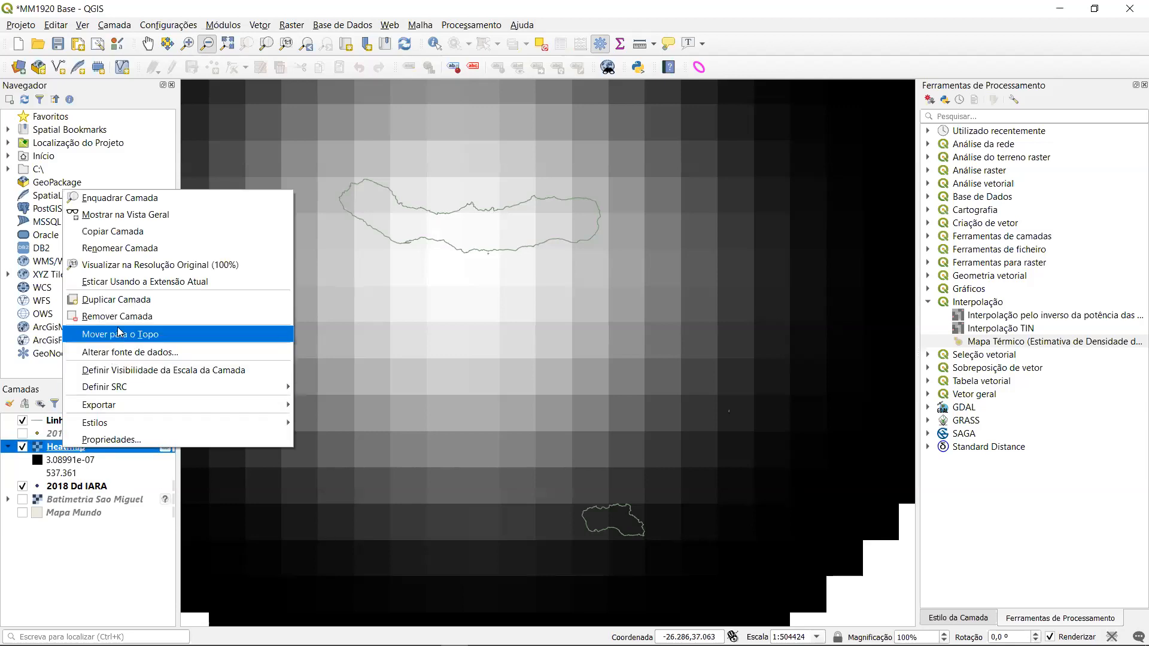
pyautogui.click(570, 350)
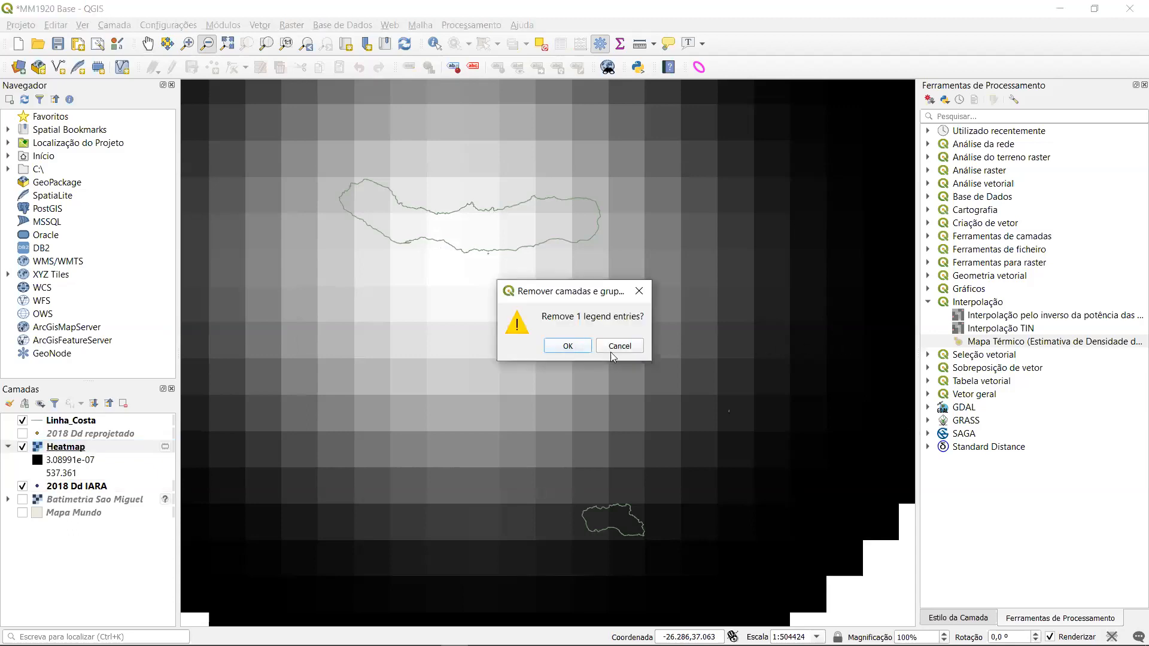
pyautogui.click(567, 349)
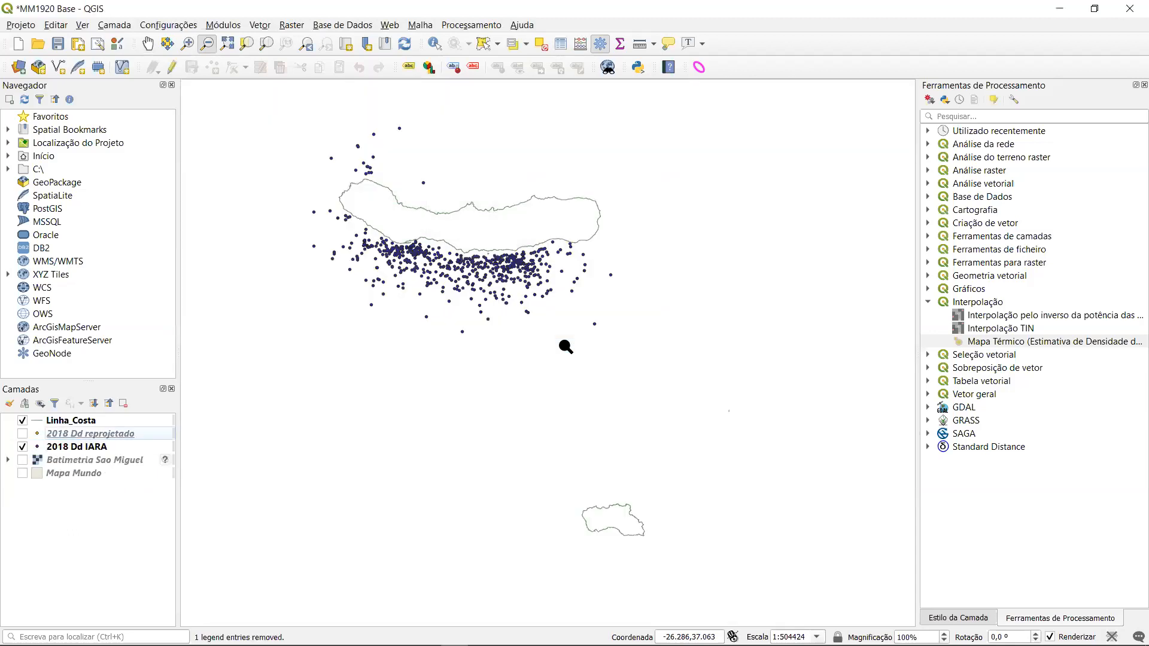
# Run the Mapa Térmico tool on the 2018 Dd reprojetado layer with a radius of 0,01 degrees, closing the tool when finished.
pyautogui.doubleClick(997, 342)
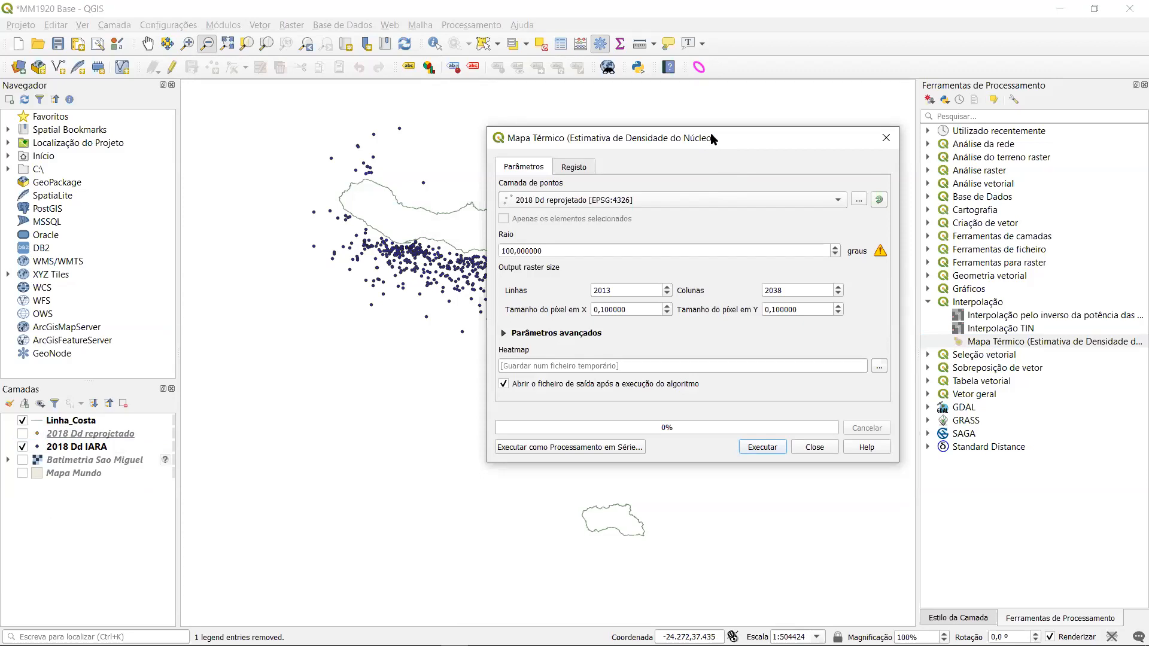
pyautogui.click(544, 251)
pyautogui.press('BackSpace')
pyautogui.press('BackSpace')
pyautogui.press('BackSpace')
pyautogui.press('BackSpace')
pyautogui.press('BackSpace')
pyautogui.press('BackSpace')
pyautogui.press('BackSpace')
pyautogui.press('BackSpace')
pyautogui.press('BackSpace')
pyautogui.press('BackSpace')
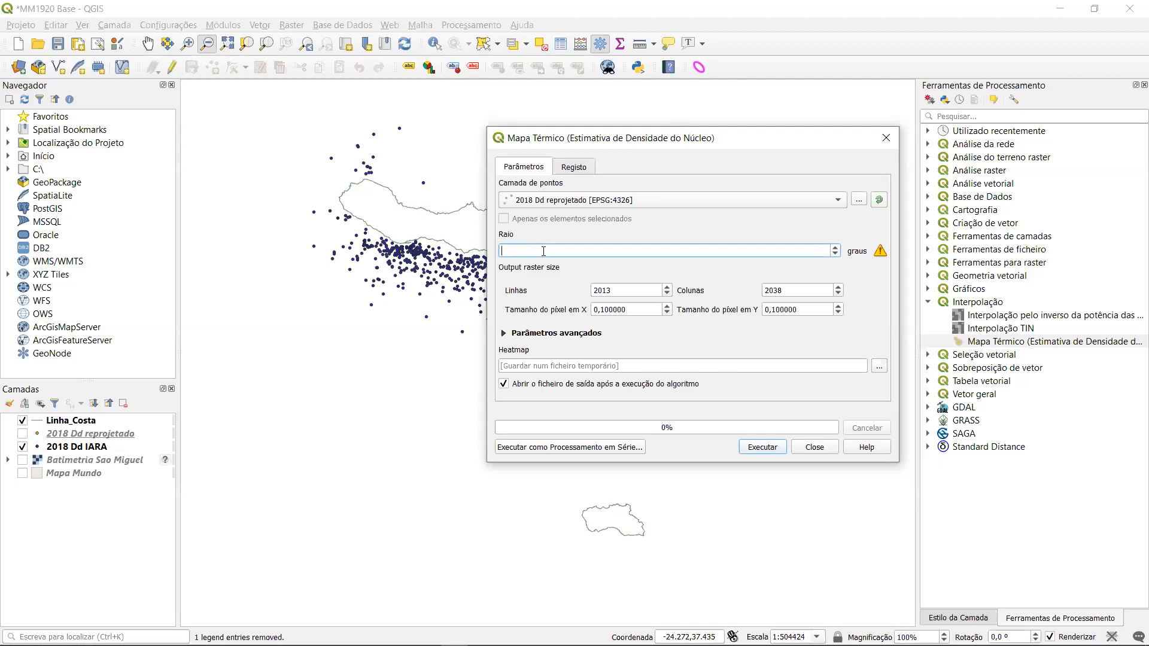
pyautogui.write('0,01')
pyautogui.click(764, 450)
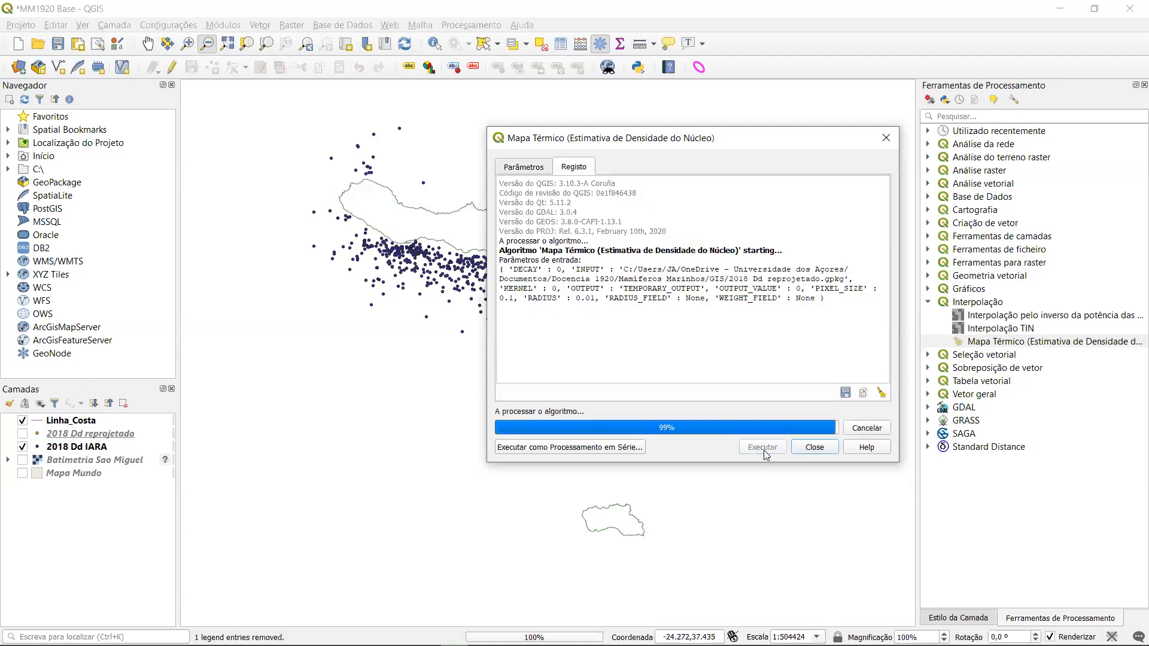
pyautogui.click(818, 447)
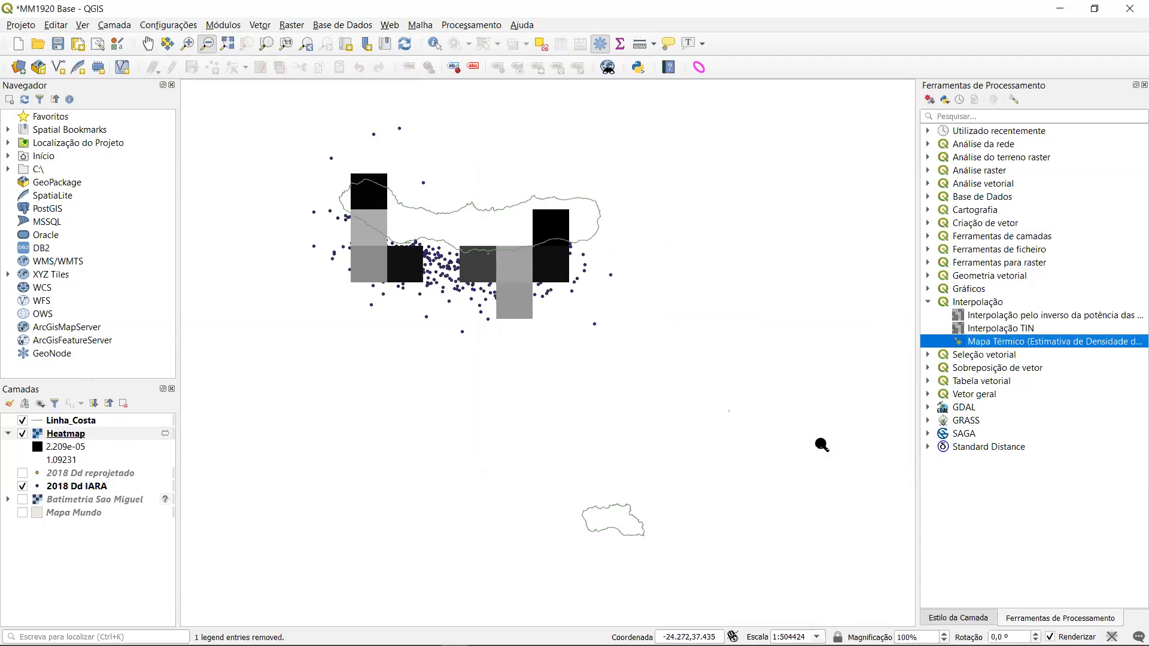
# Remove the blocky Heatmap layer from the project.
pyautogui.rightClick(55, 437)
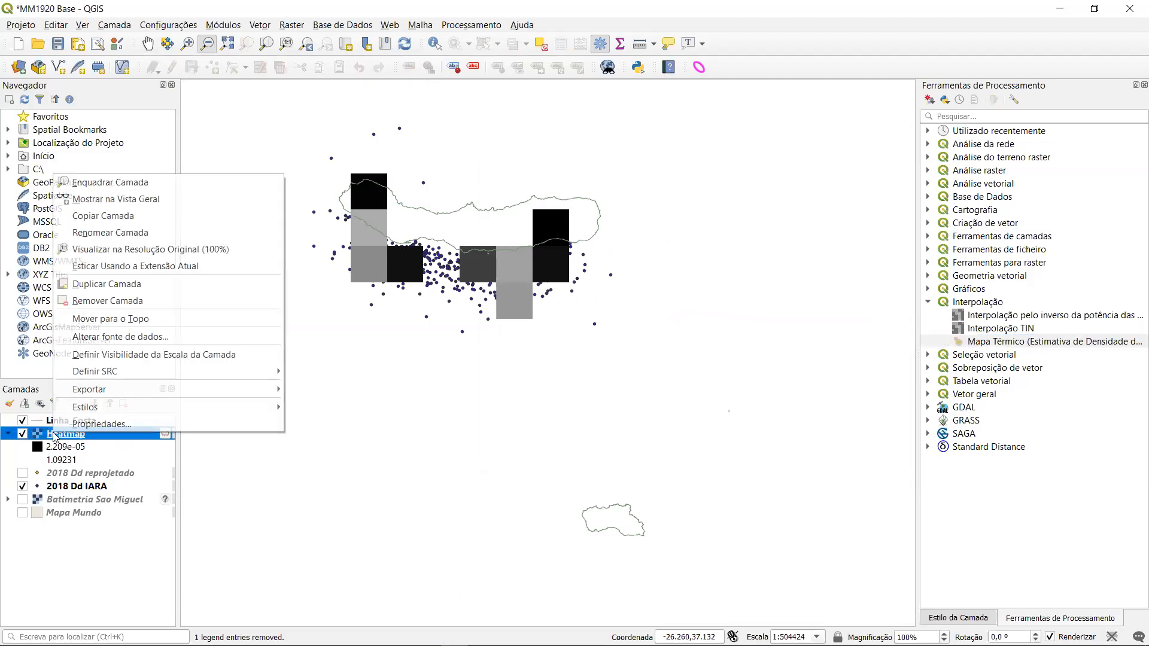
pyautogui.click(116, 304)
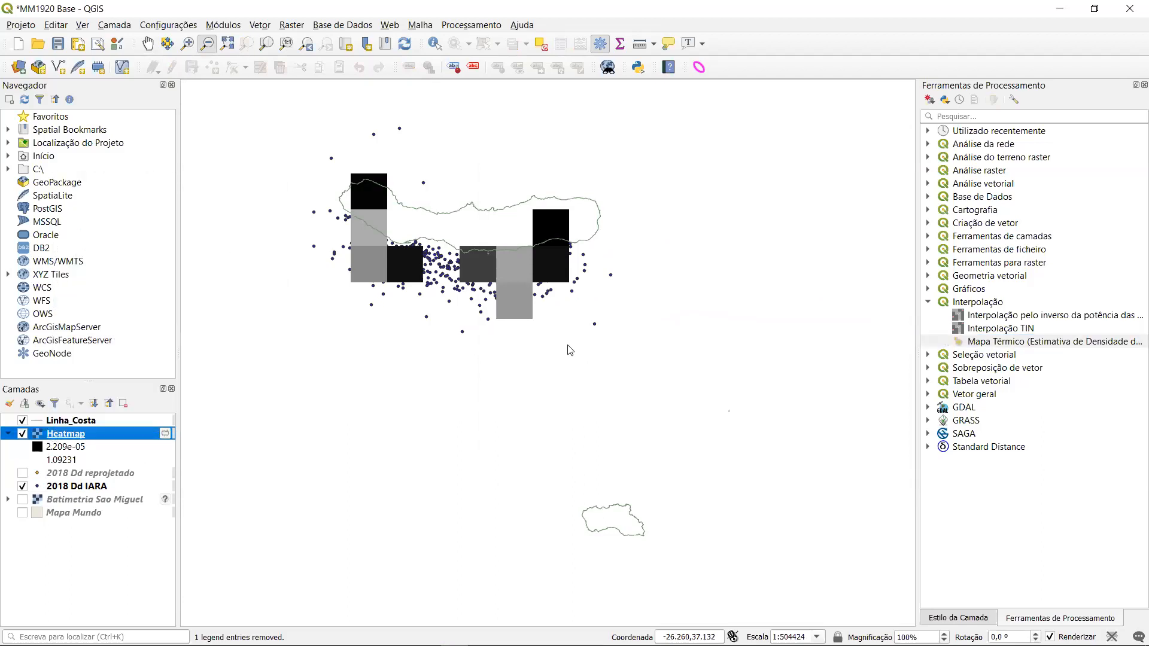
# Open the Mapa Térmico (kernel density) tool and set the radius to 0,01 and the pixel size to 0,01.
pyautogui.click(984, 342)
pyautogui.doubleClick(985, 343)
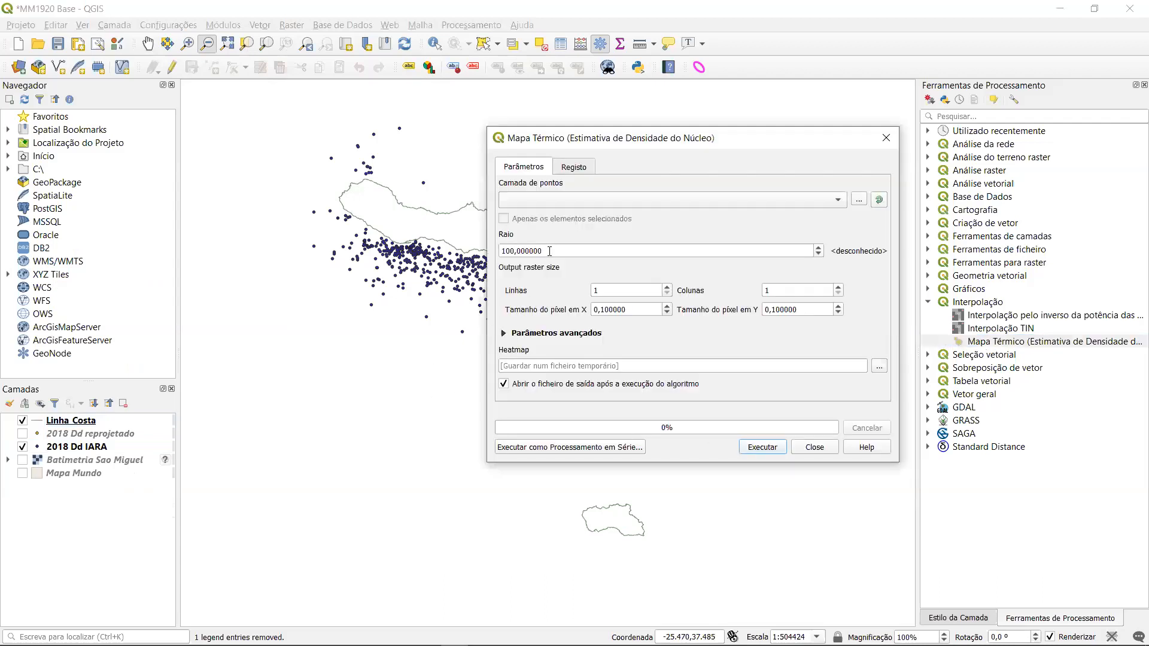
pyautogui.moveTo(550, 251); pyautogui.dragTo(477, 245)
pyautogui.write('0,01')
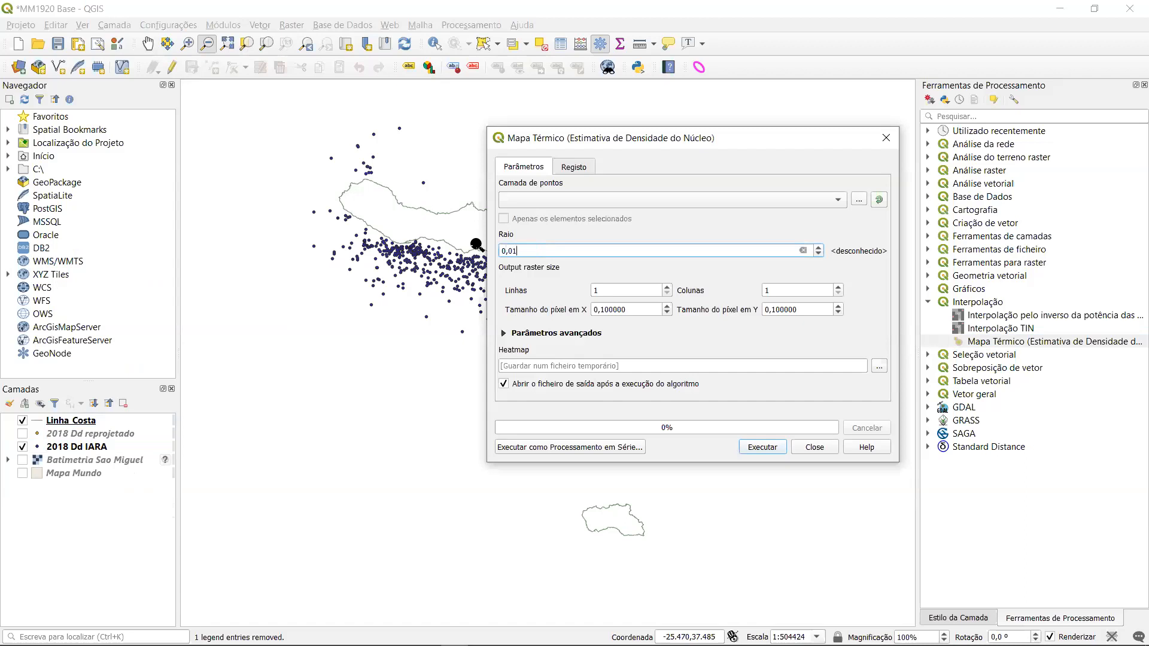
pyautogui.click(637, 311)
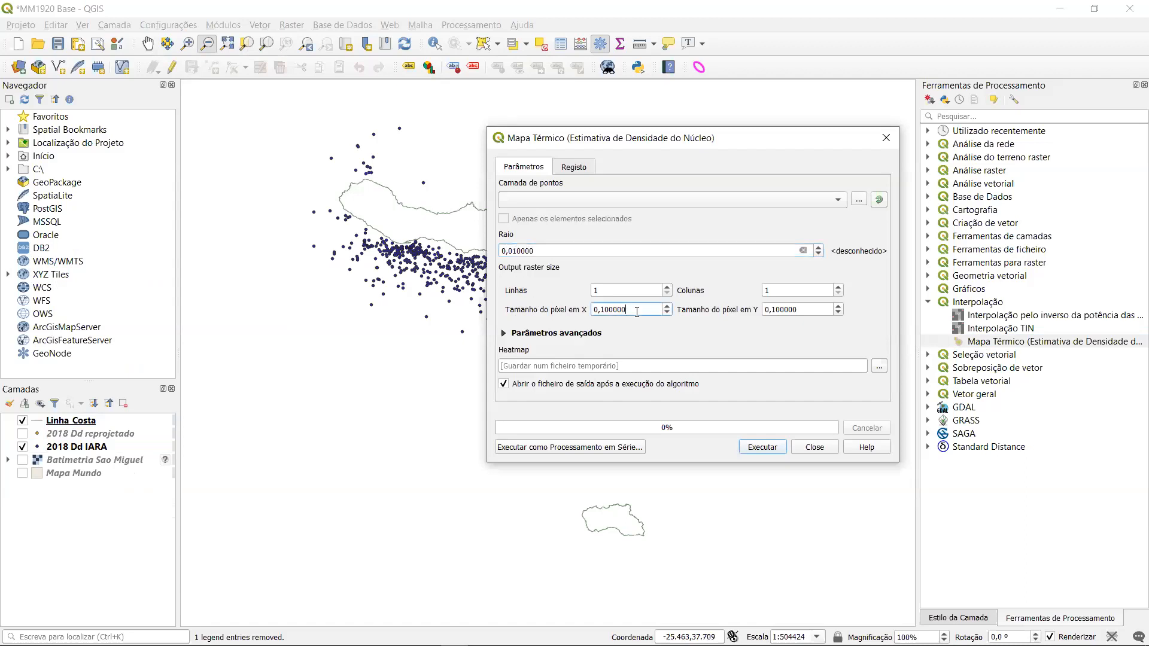
pyautogui.press('BackSpace')
pyautogui.press('BackSpace')
pyautogui.press('BackSpace')
pyautogui.press('BackSpace')
pyautogui.press('BackSpace')
pyautogui.press('BackSpace')
pyautogui.write('01')
pyautogui.press('Tab')
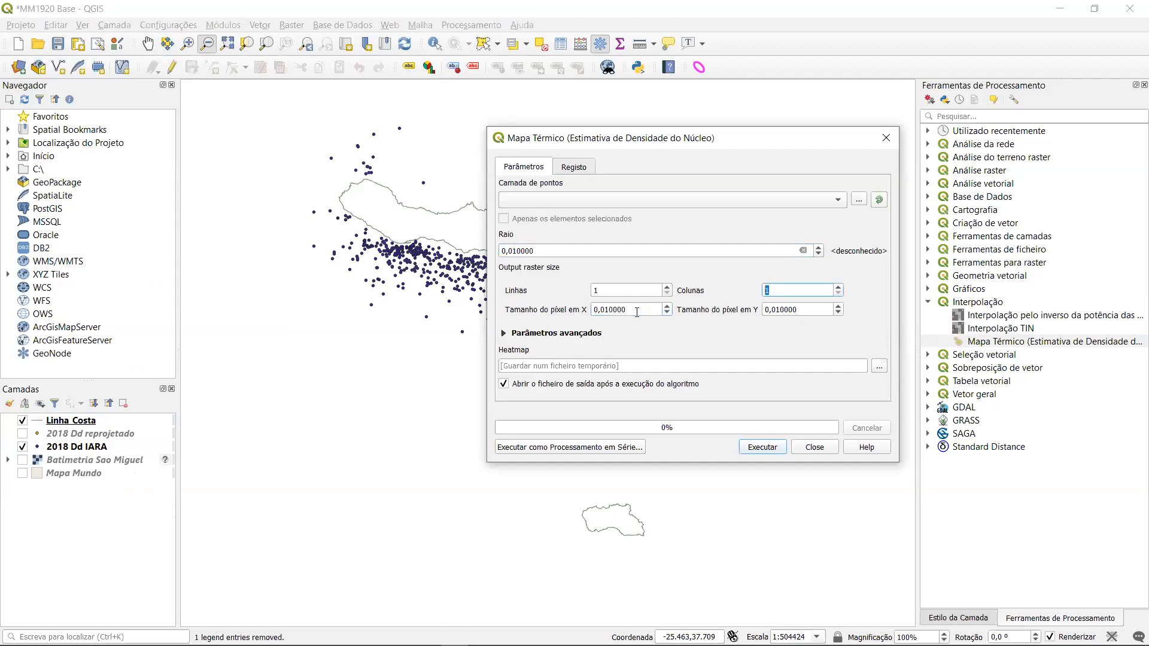
# Choose 2018 Dd IARA [EPSG:4326] as the point layer, run the heatmap to a temporary file and close the tool.
pyautogui.click(586, 200)
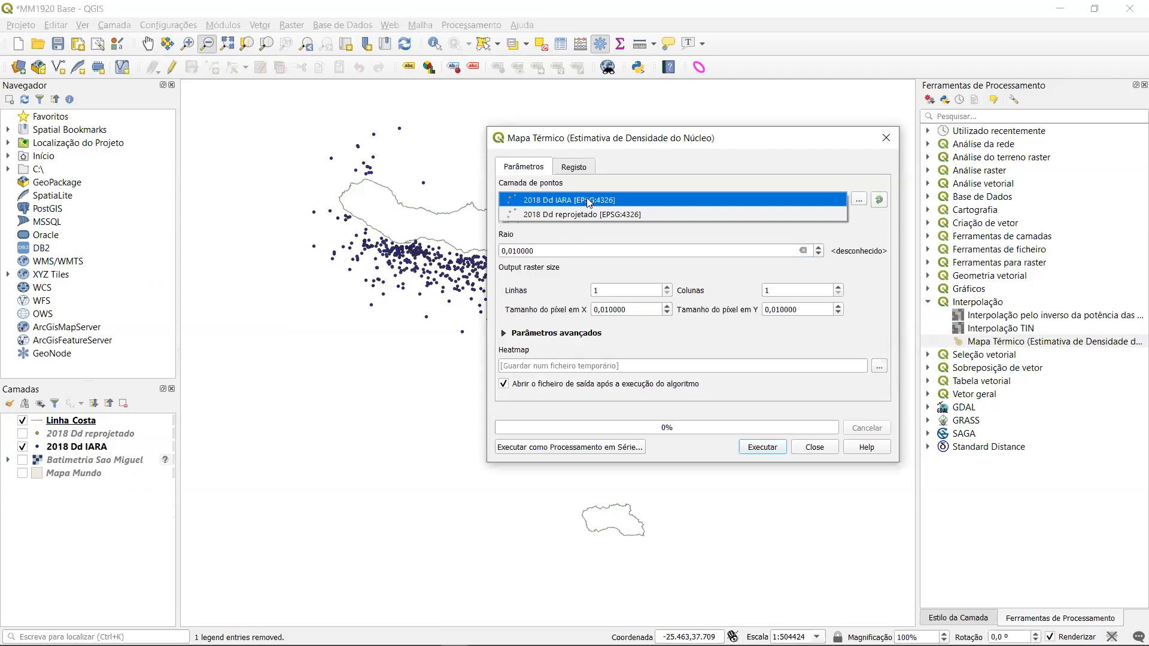
pyautogui.click(589, 203)
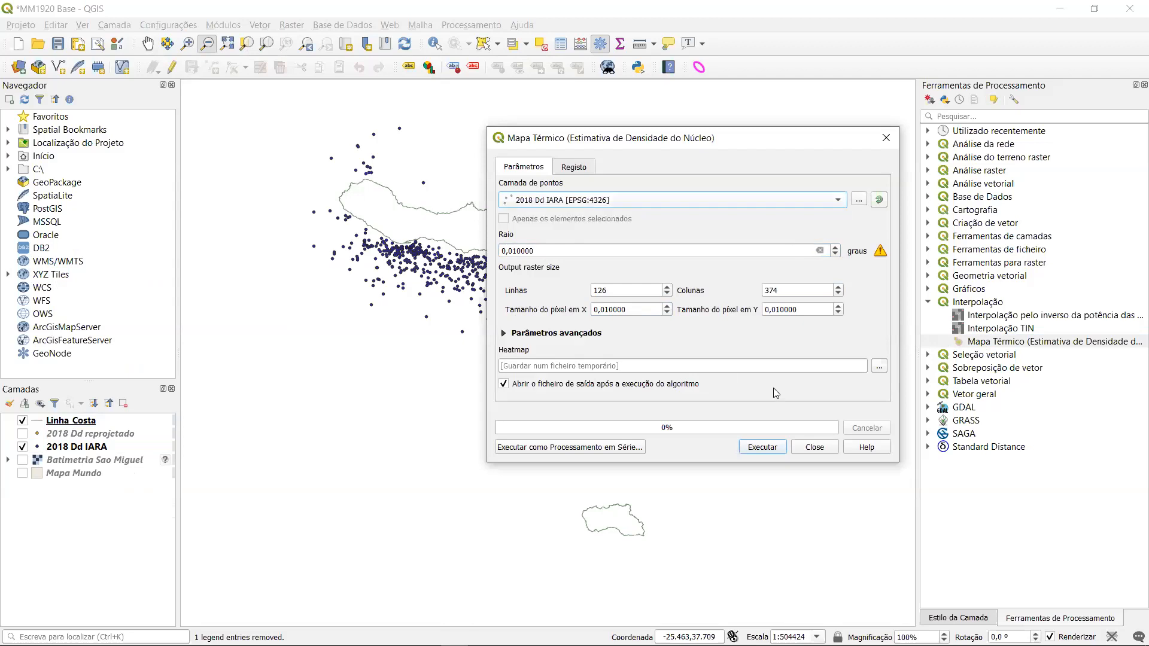
pyautogui.click(772, 446)
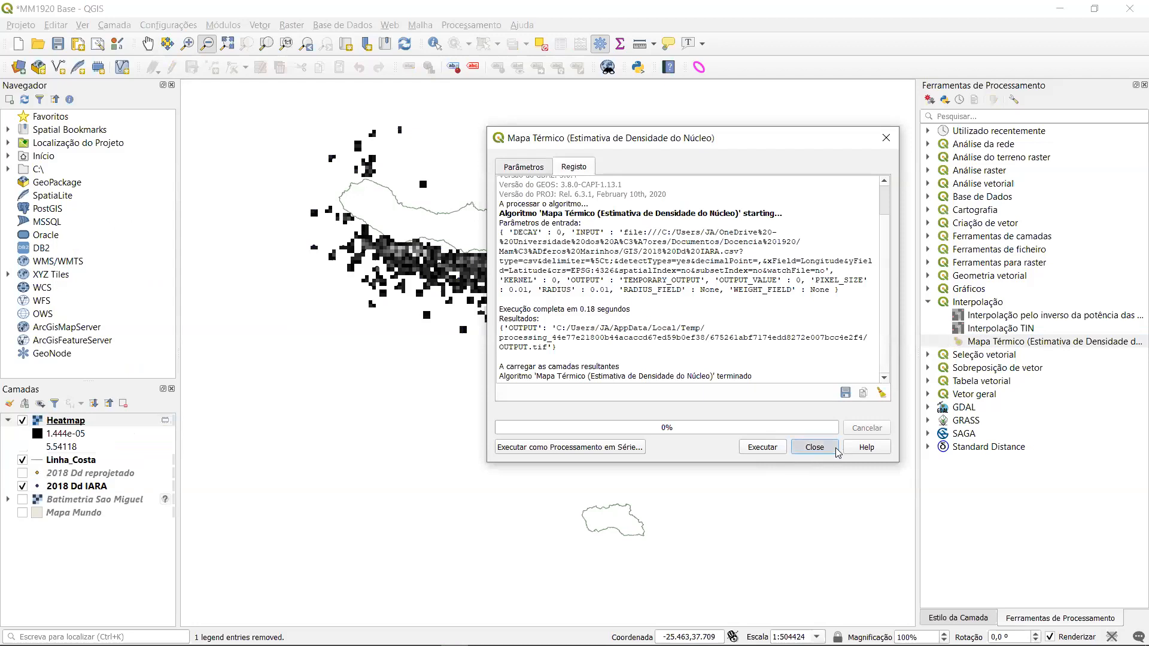
pyautogui.click(814, 447)
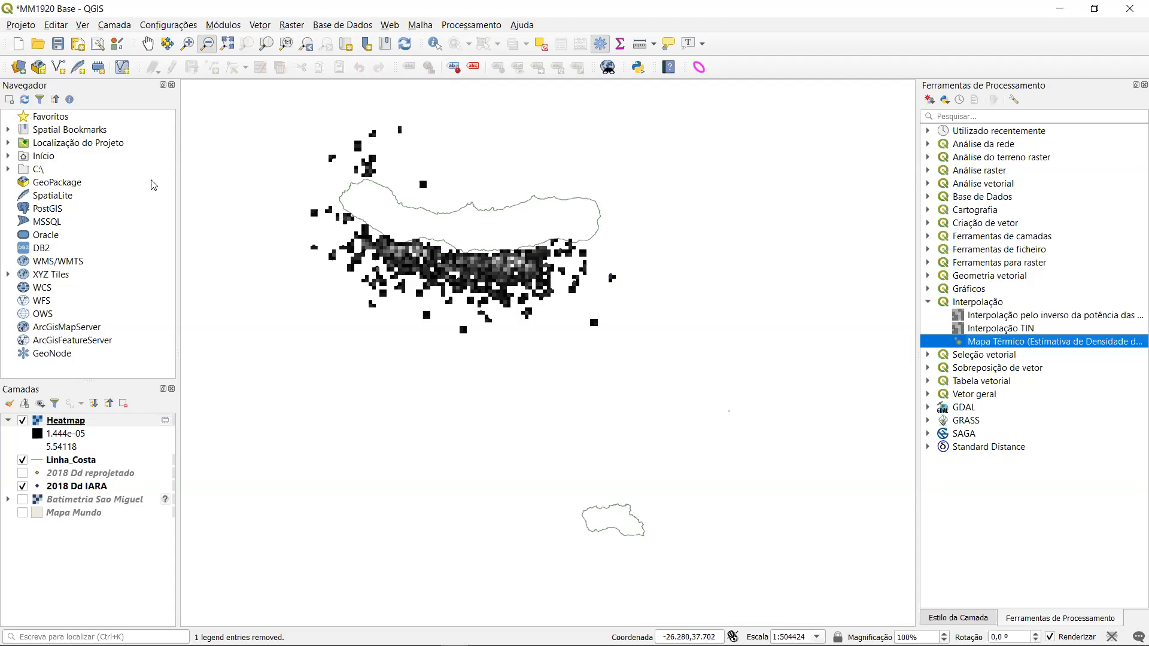
# Remove the Heatmap layer made with the 0,01-degree radius.
pyautogui.rightClick(70, 428)
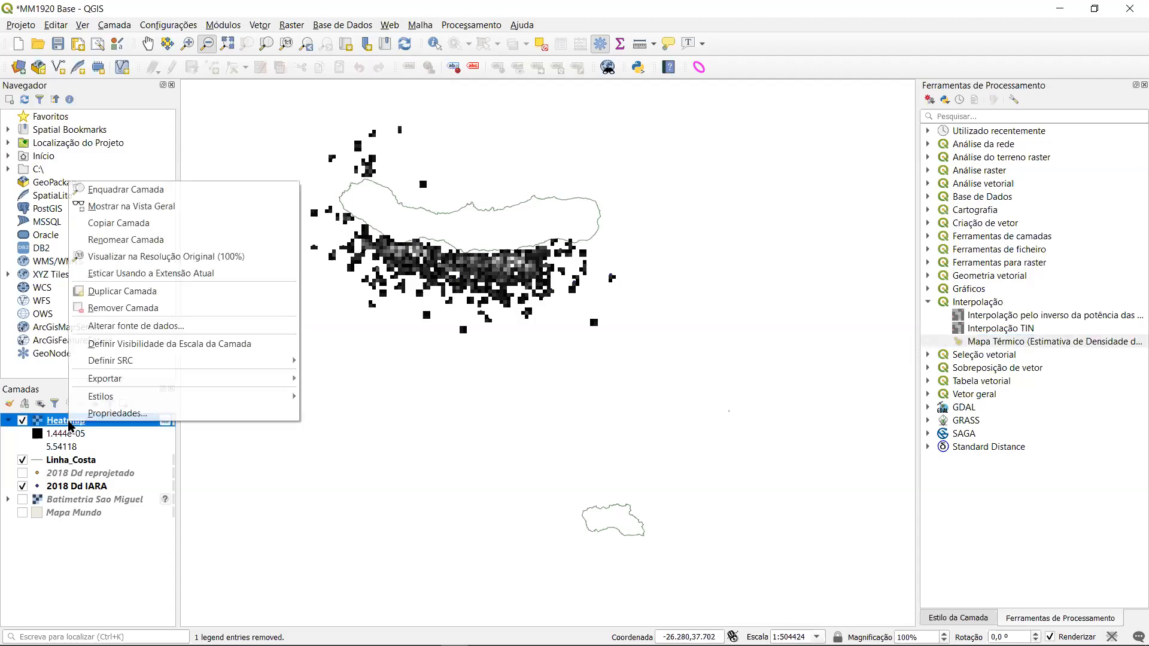
pyautogui.click(126, 308)
pyautogui.click(568, 347)
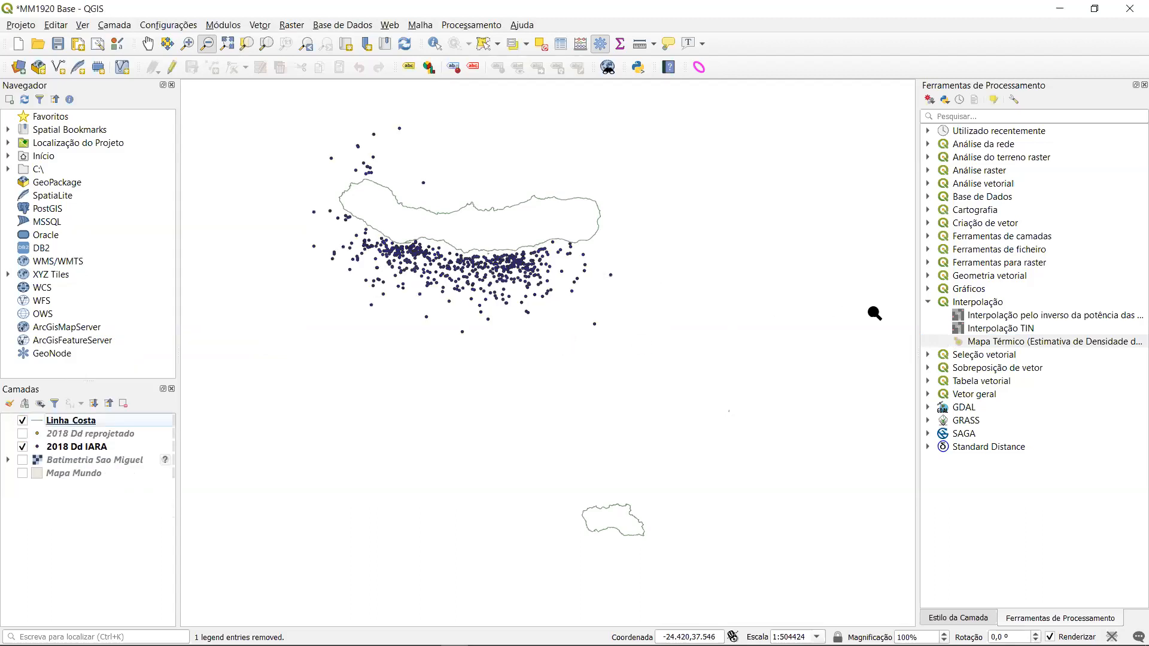
# Set up Mapa Térmico for the 2018 Dd IARA [EPSG:4326] points with radius 0,01 and pixel size 0,01.
pyautogui.click(984, 346)
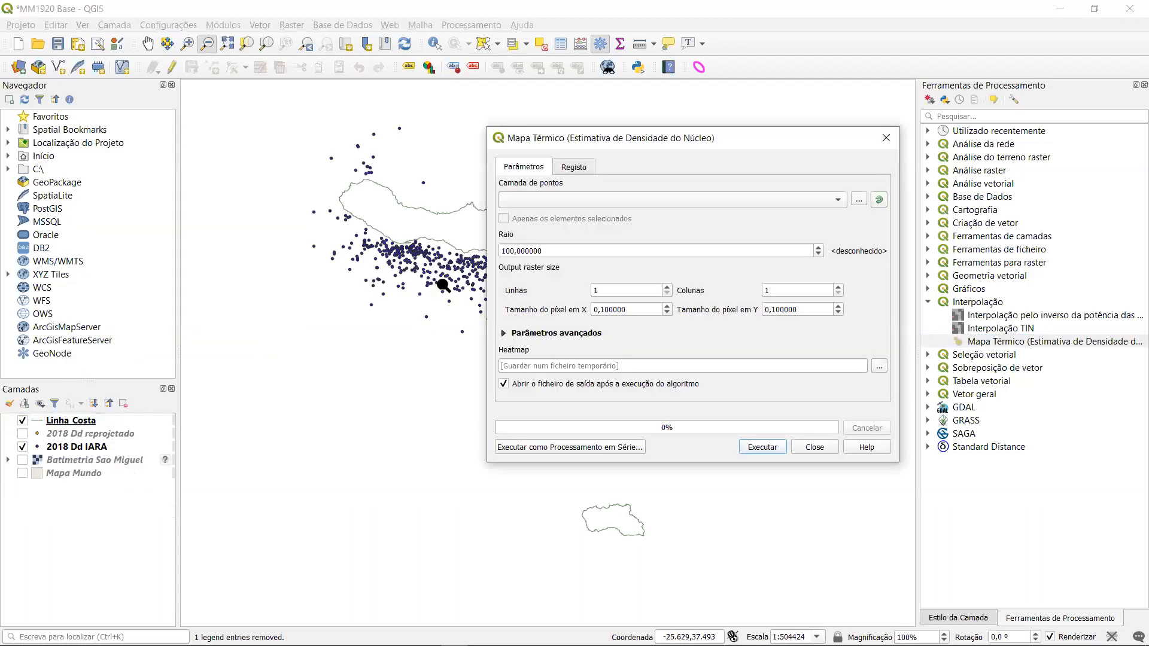
pyautogui.moveTo(555, 251); pyautogui.dragTo(442, 253)
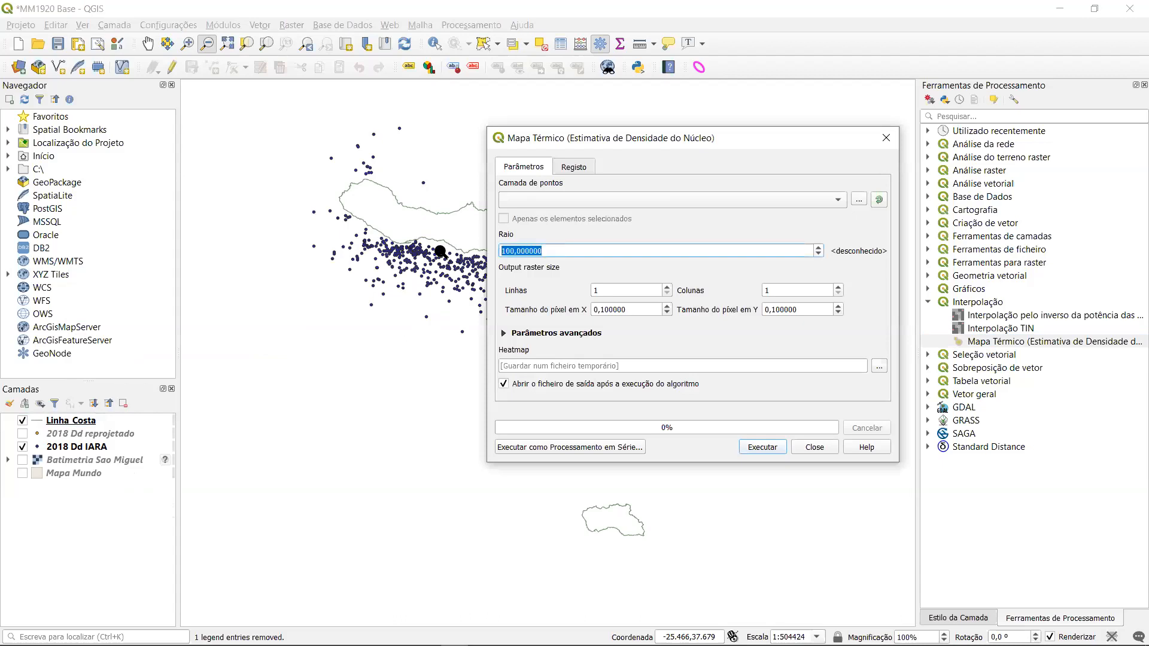
pyautogui.write('0,01')
pyautogui.click(629, 310)
pyautogui.press('BackSpace')
pyautogui.press('BackSpace')
pyautogui.press('BackSpace')
pyautogui.press('BackSpace')
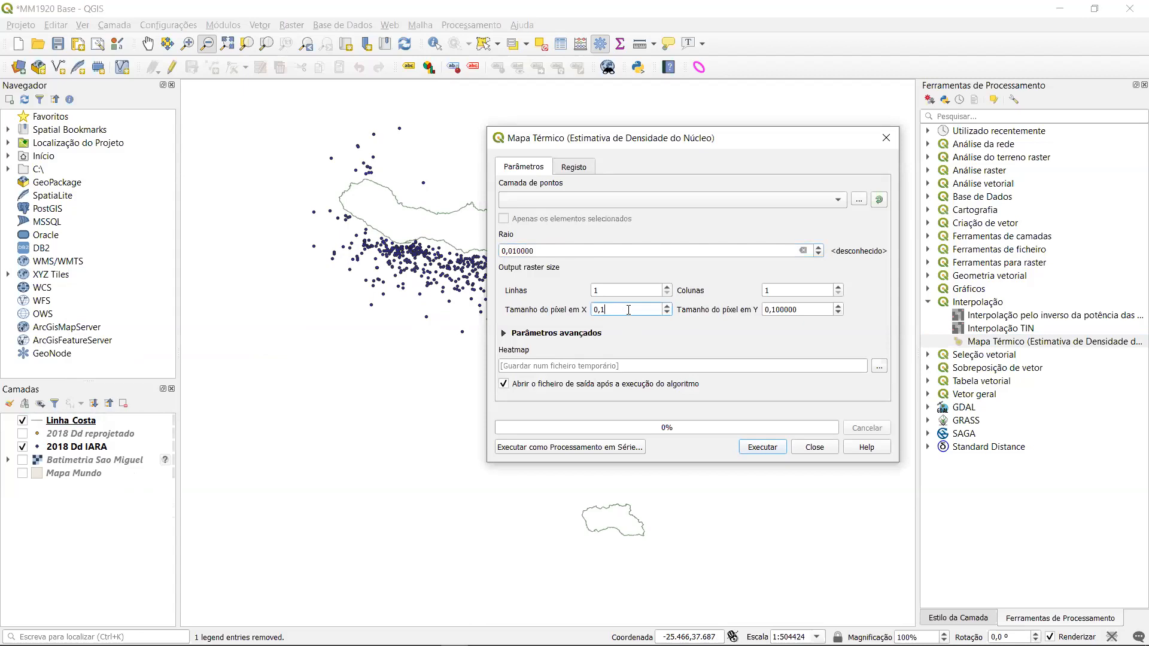
pyautogui.press('BackSpace')
pyautogui.write('01')
pyautogui.click(688, 337)
pyautogui.click(587, 201)
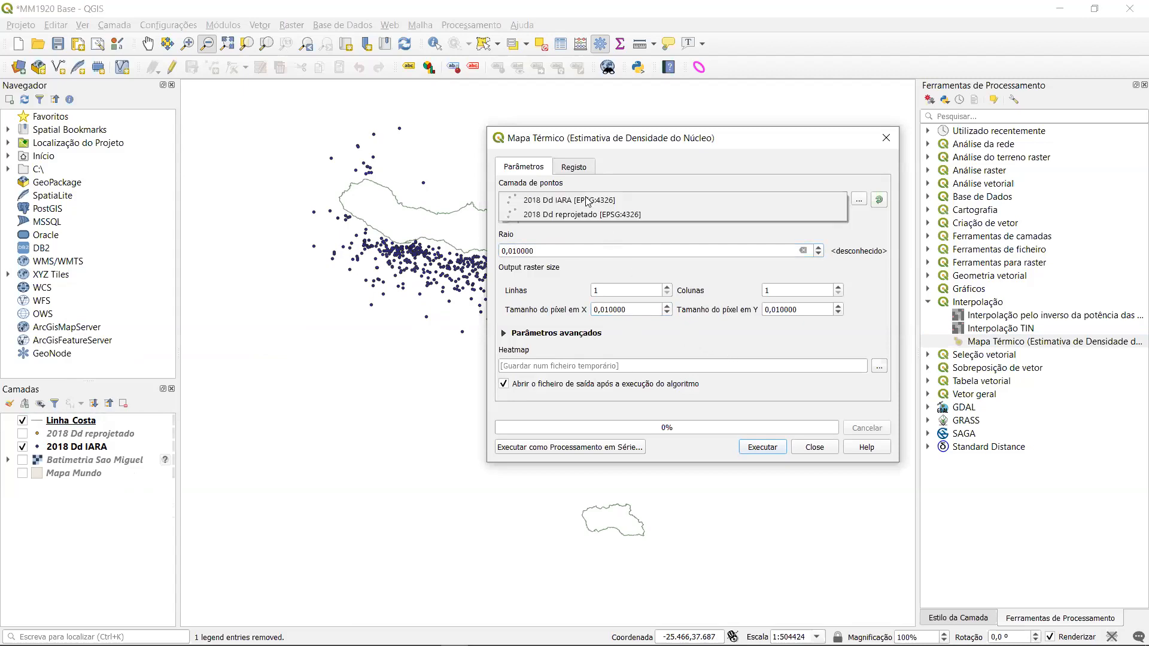
pyautogui.click(578, 201)
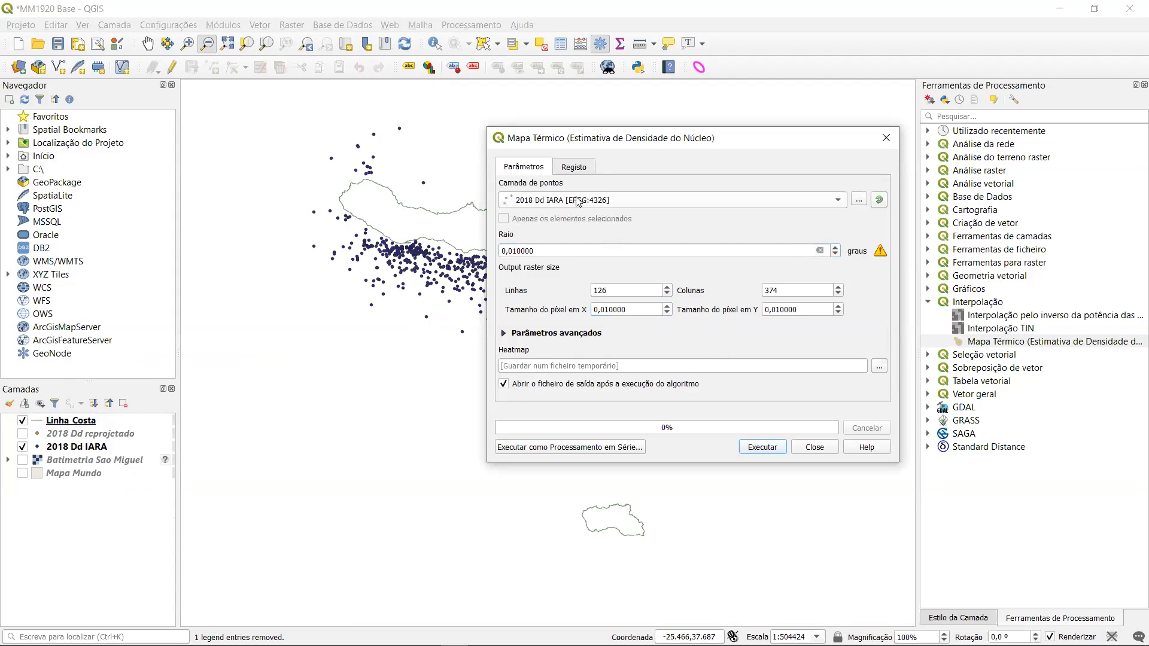
# Set the heatmap radius to 0,05 degrees, run the algorithm to a temporary file and close the tool.
pyautogui.click(538, 250)
pyautogui.press('BackSpace')
pyautogui.press('BackSpace')
pyautogui.press('BackSpace')
pyautogui.press('BackSpace')
pyautogui.press('BackSpace')
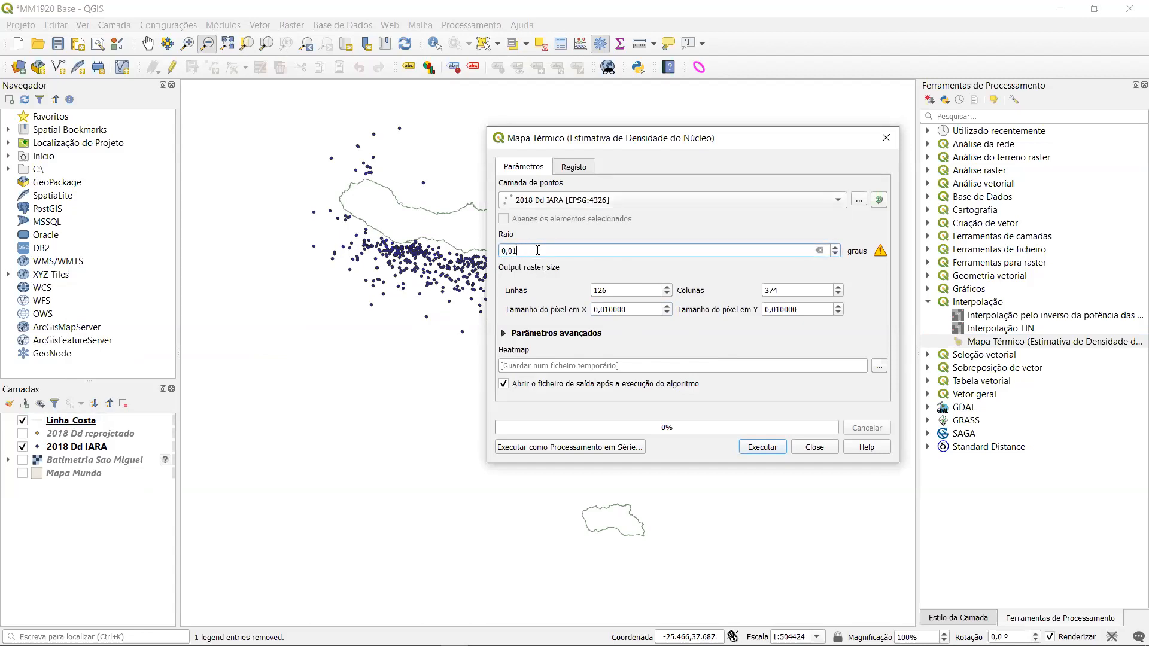
pyautogui.write('5')
pyautogui.click(766, 448)
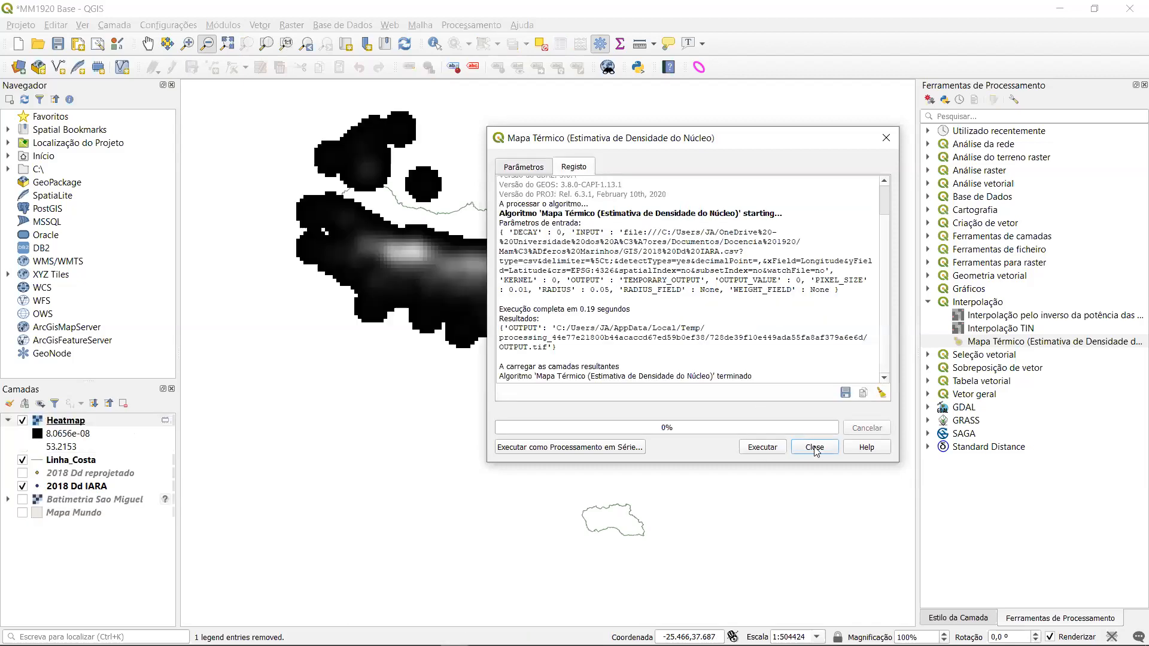
pyautogui.click(816, 447)
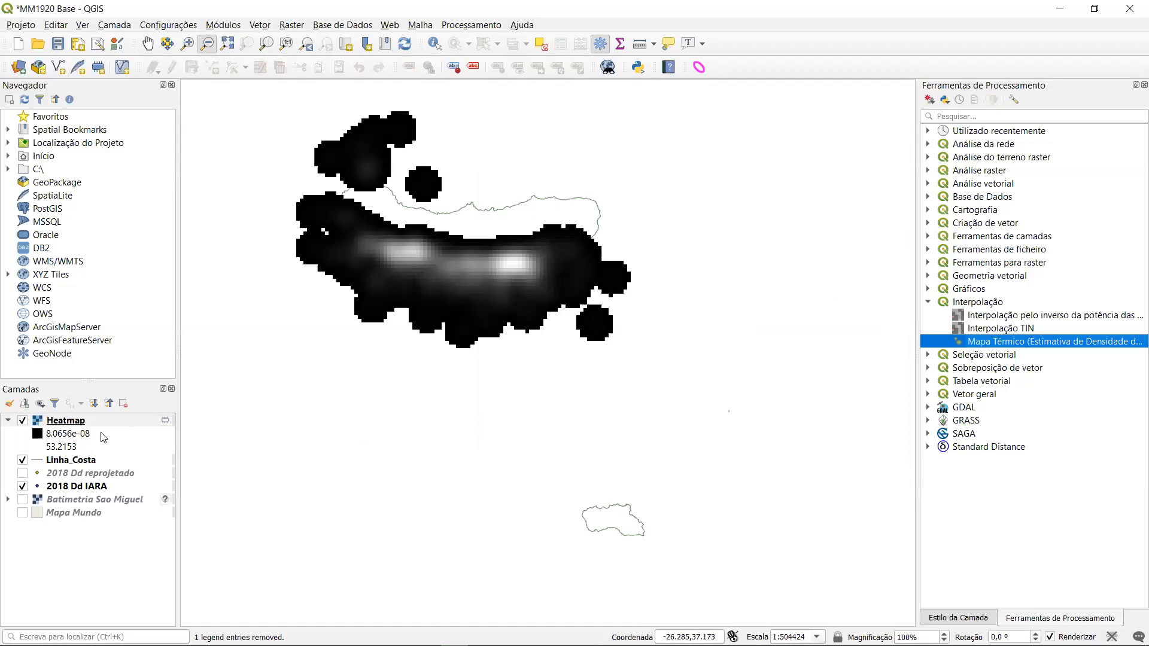
# Remove the temporary Heatmap layer made with the 0,05-degree radius.
pyautogui.click(69, 424)
pyautogui.rightClick(69, 423)
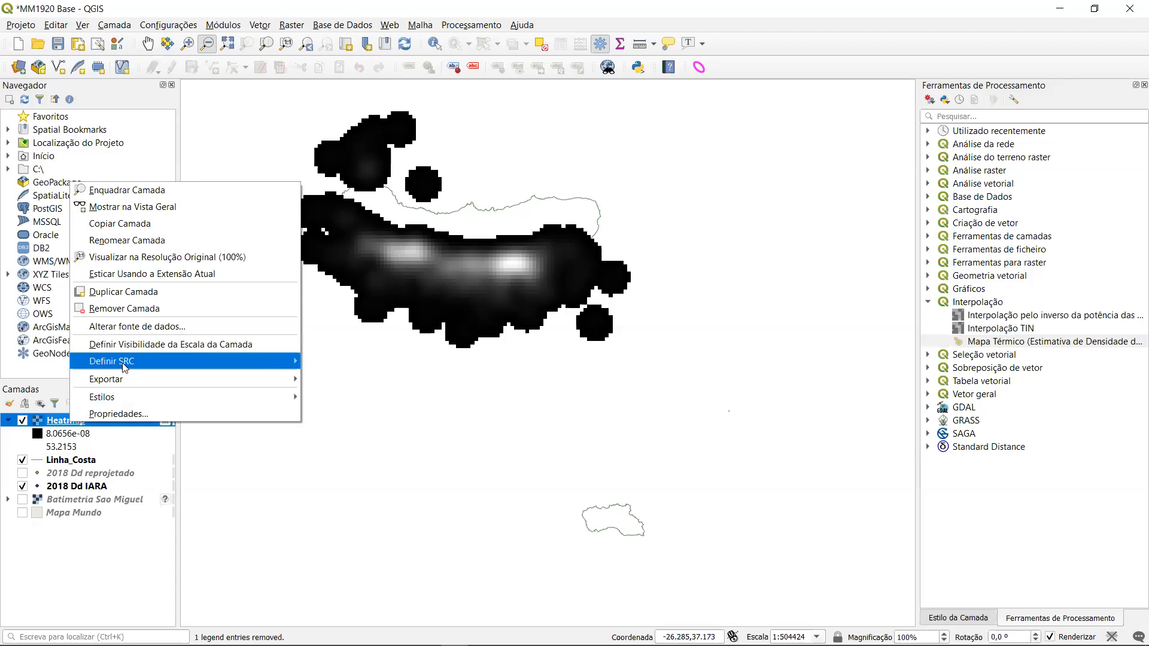
pyautogui.click(142, 309)
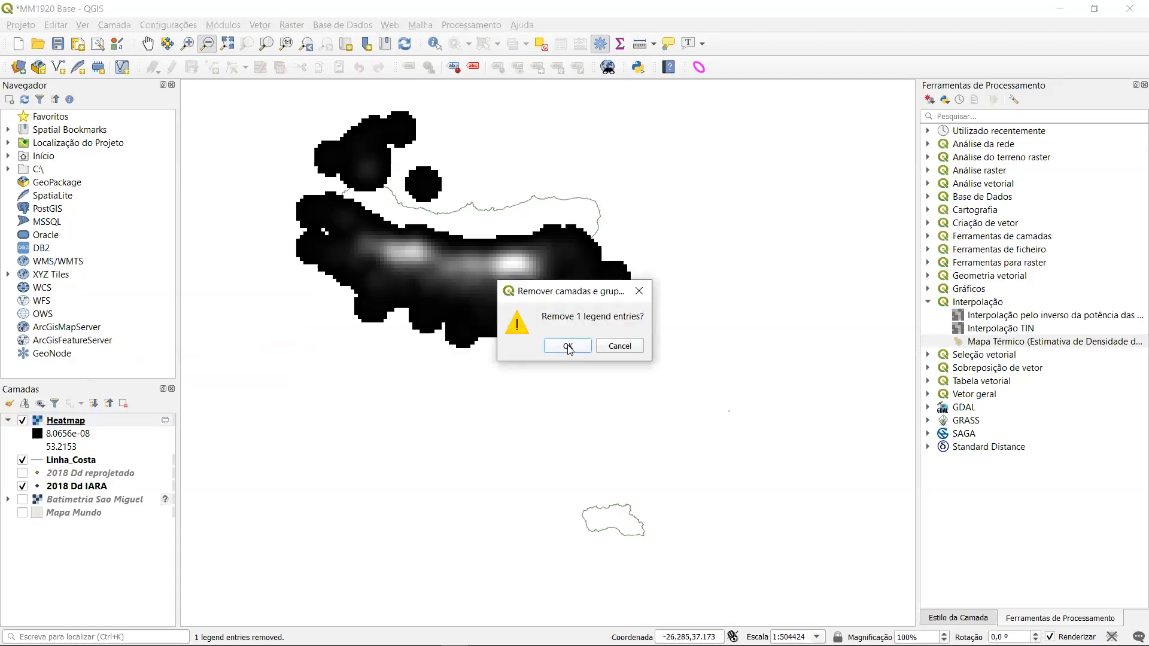
pyautogui.click(567, 347)
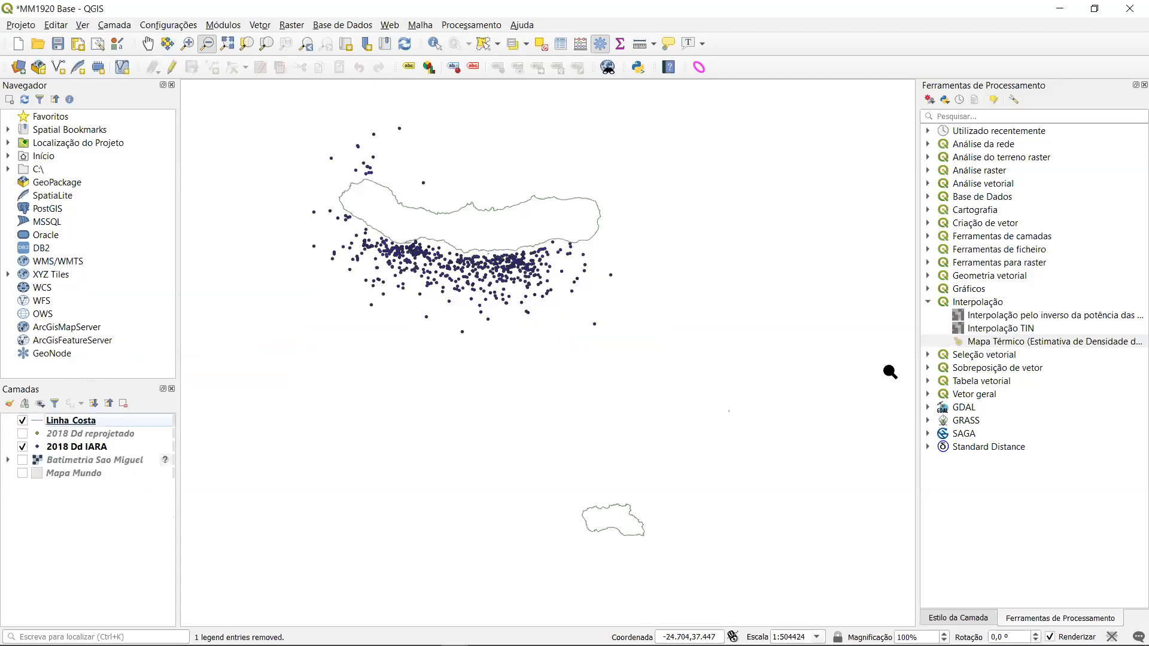
# Open Mapa Térmico with 2018 Dd IARA [EPSG:4326] as the point layer and set the radius to 0,05 degrees.
pyautogui.doubleClick(980, 343)
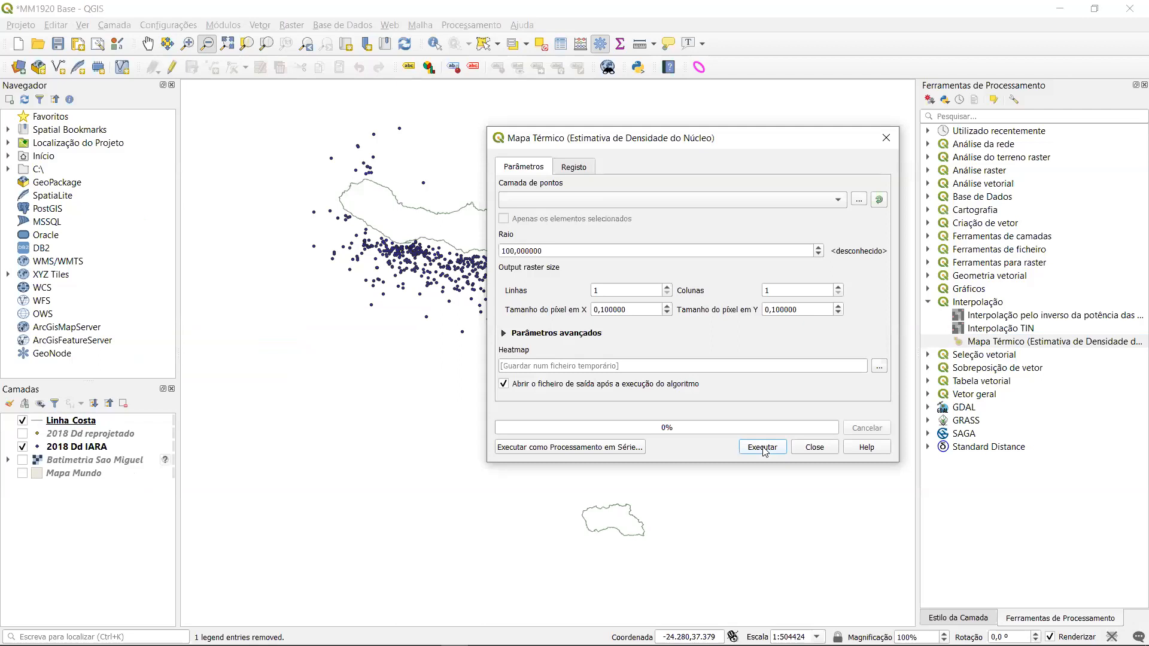
pyautogui.click(549, 200)
pyautogui.click(550, 199)
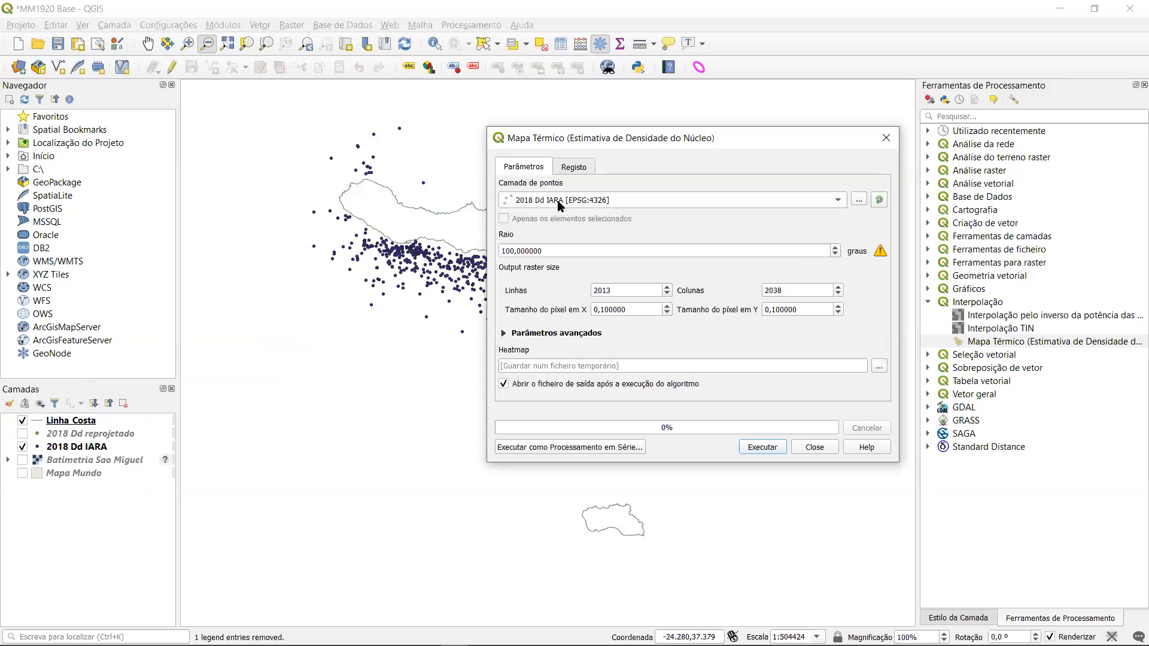
pyautogui.click(549, 252)
pyautogui.press('BackSpace')
pyautogui.press('BackSpace')
pyautogui.press('BackSpace')
pyautogui.press('BackSpace')
pyautogui.press('BackSpace')
pyautogui.press('BackSpace')
pyautogui.press('BackSpace')
pyautogui.press('BackSpace')
pyautogui.press('BackSpace')
pyautogui.write('0,0')
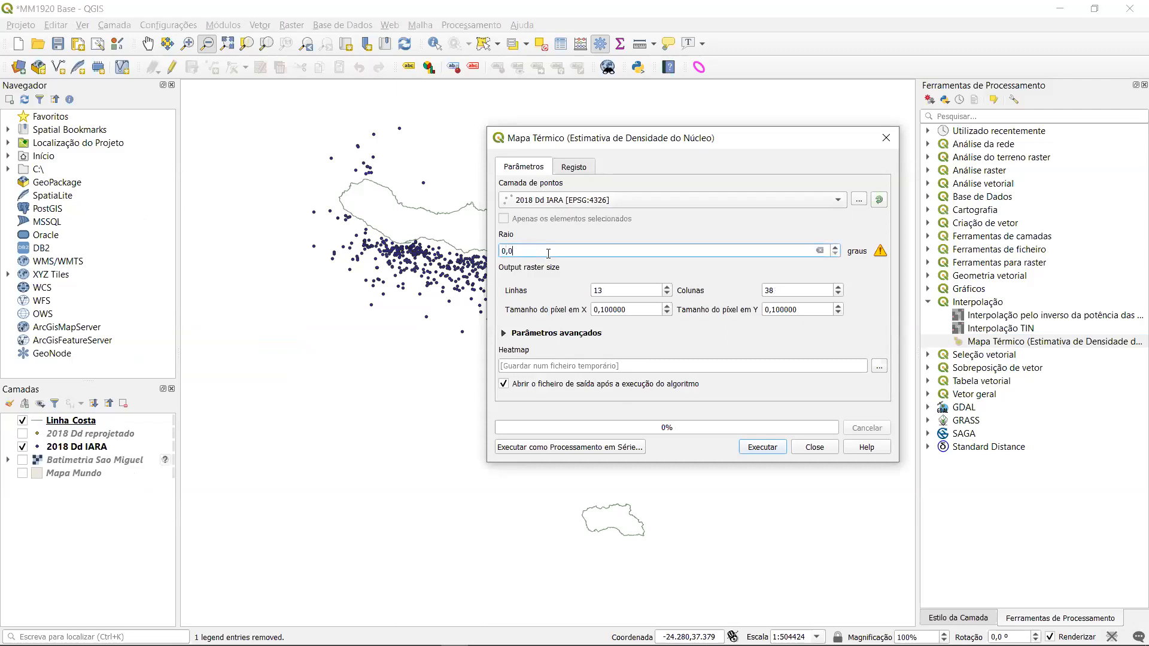
pyautogui.write('5')
# Set the output raster's pixel size to 0,01 in X and Y.
pyautogui.click(634, 310)
pyautogui.press('BackSpace')
pyautogui.press('BackSpace')
pyautogui.press('BackSpace')
pyautogui.press('BackSpace')
pyautogui.press('BackSpace')
pyautogui.press('BackSpace')
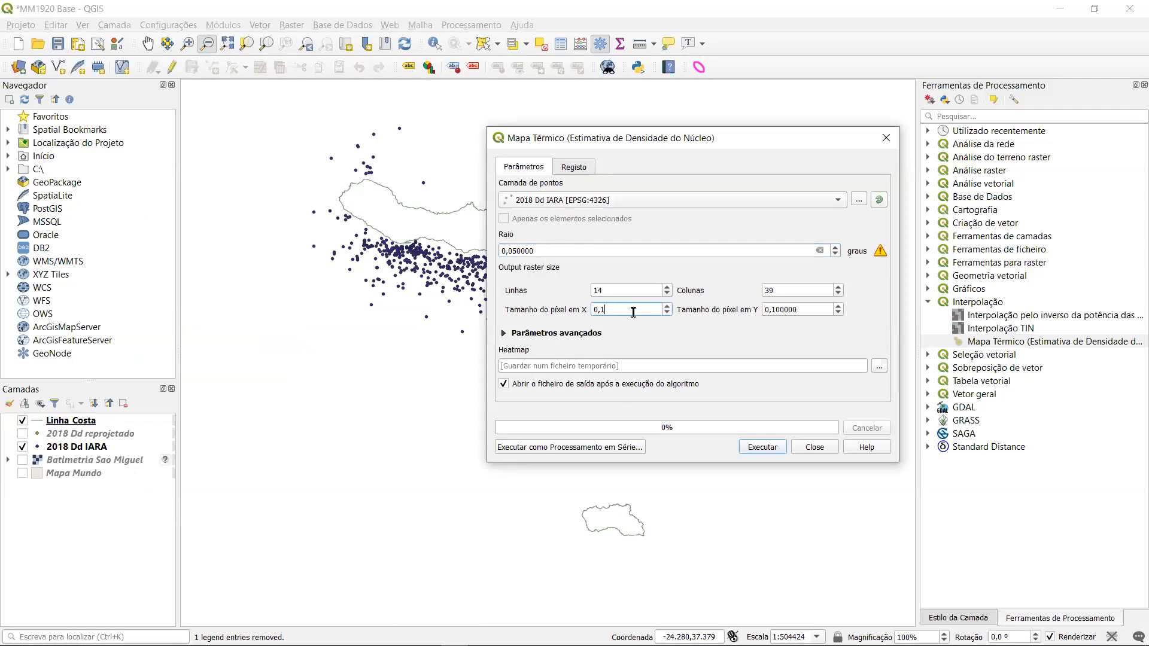
pyautogui.write('01')
# Set the heatmap output to a TIF file named Dd heatmap in the GIS folder and run the algorithm.
pyautogui.click(880, 367)
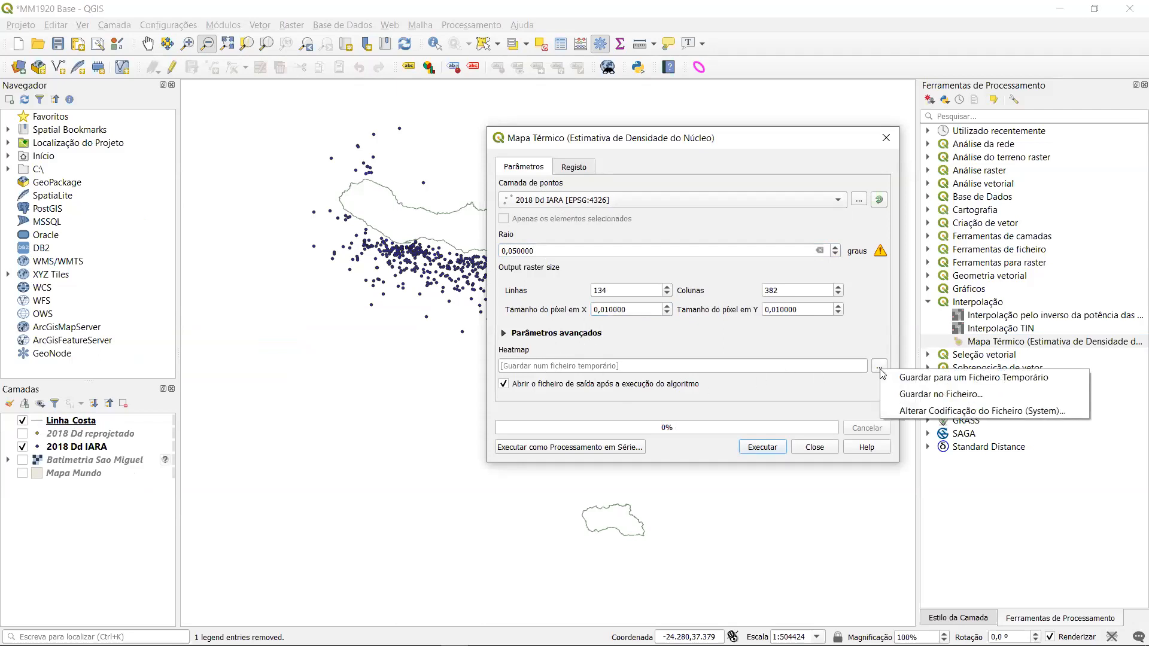
pyautogui.click(883, 377)
pyautogui.click(849, 367)
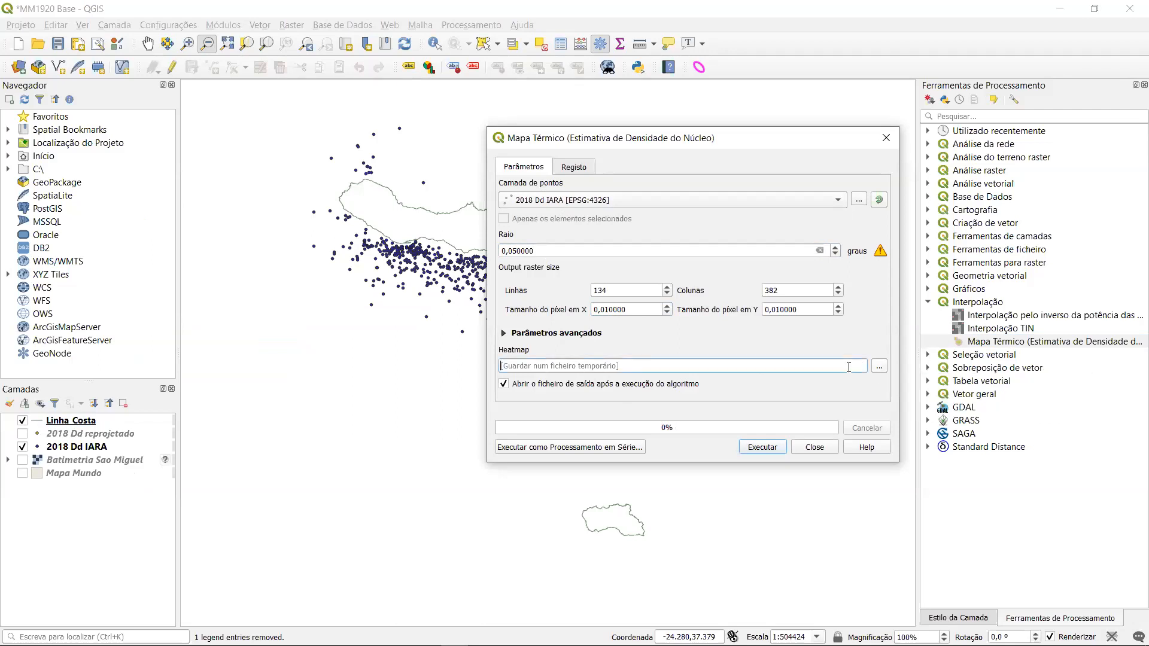
pyautogui.click(880, 366)
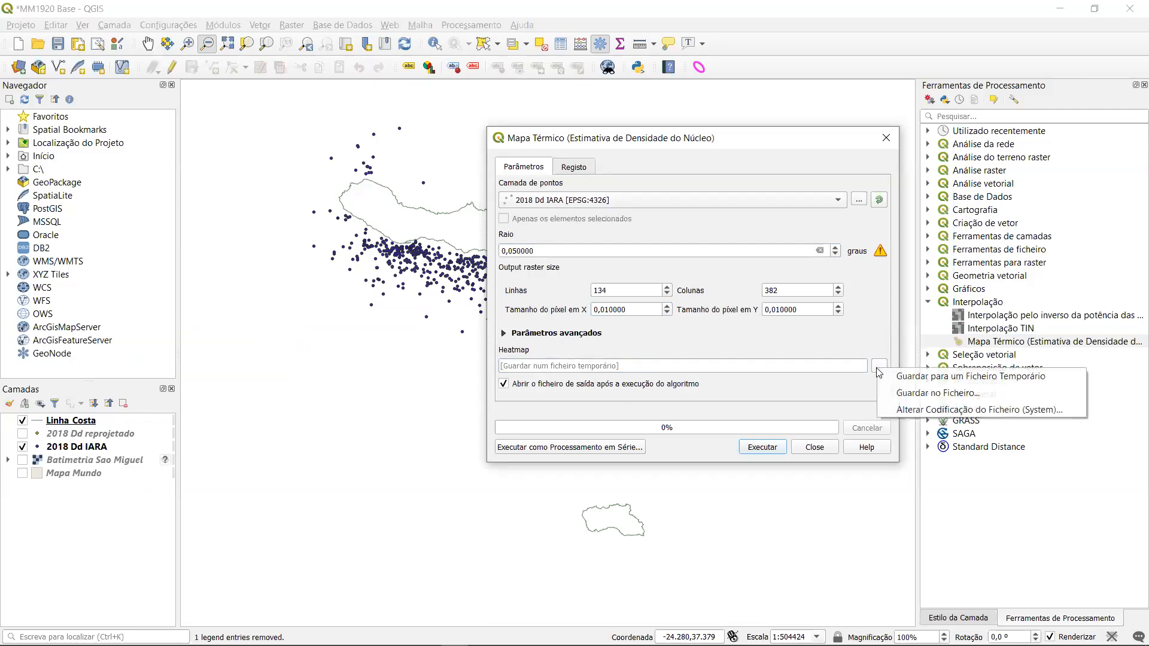
pyautogui.click(904, 394)
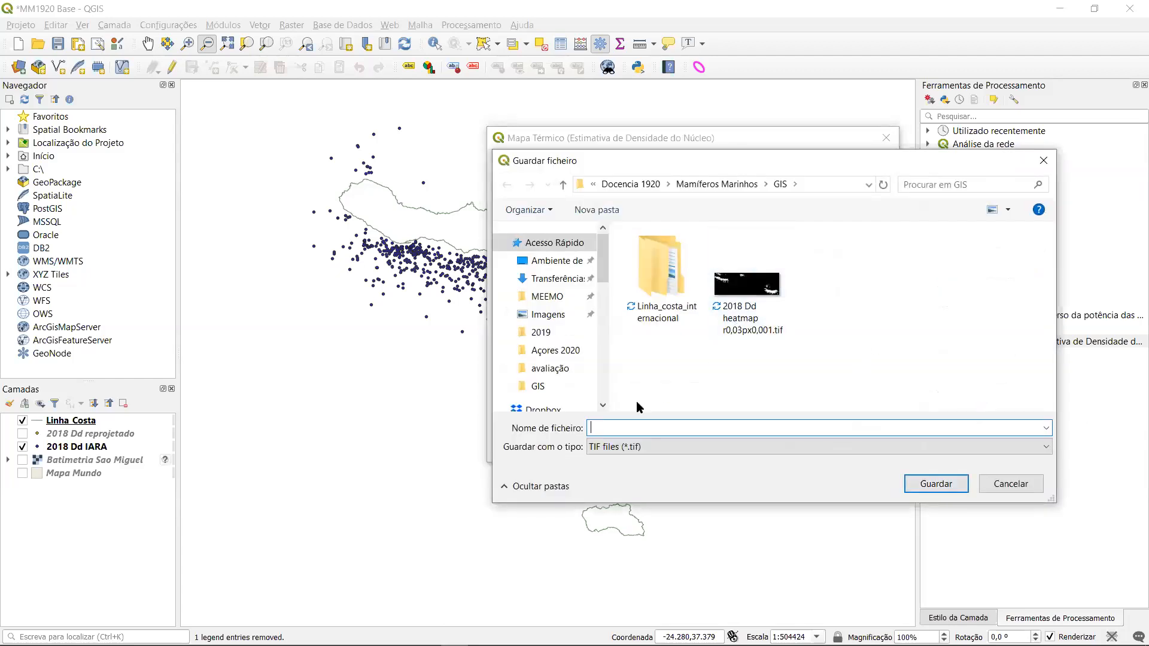
pyautogui.write('Dd heatmap')
pyautogui.click(654, 446)
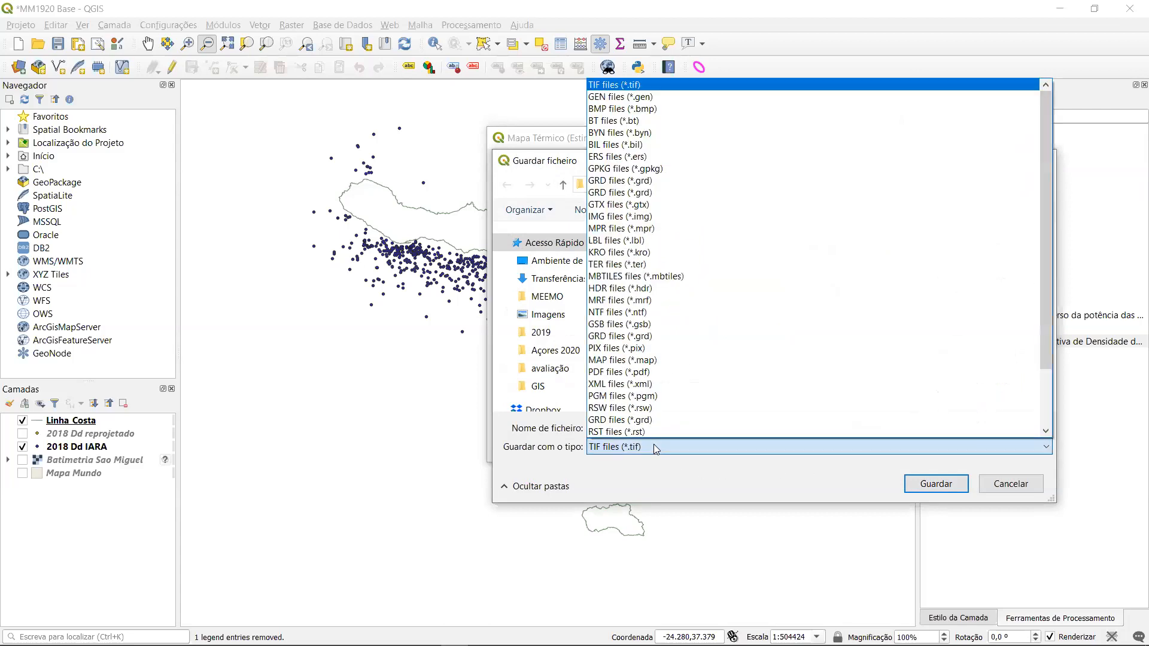
pyautogui.click(653, 446)
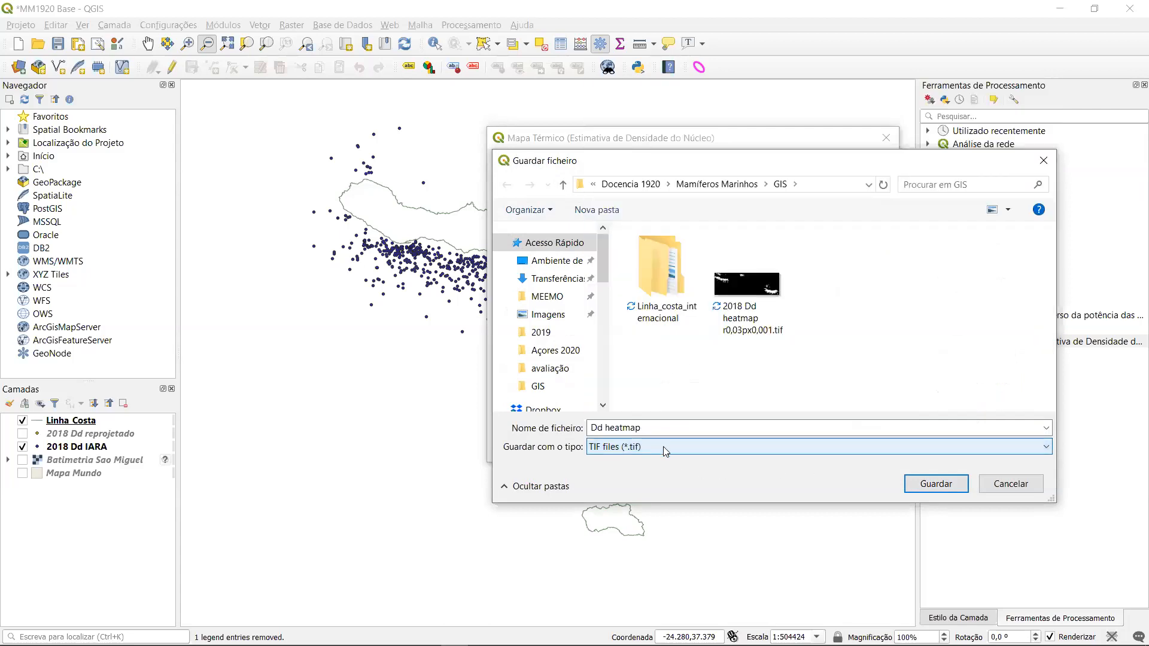
pyautogui.click(936, 491)
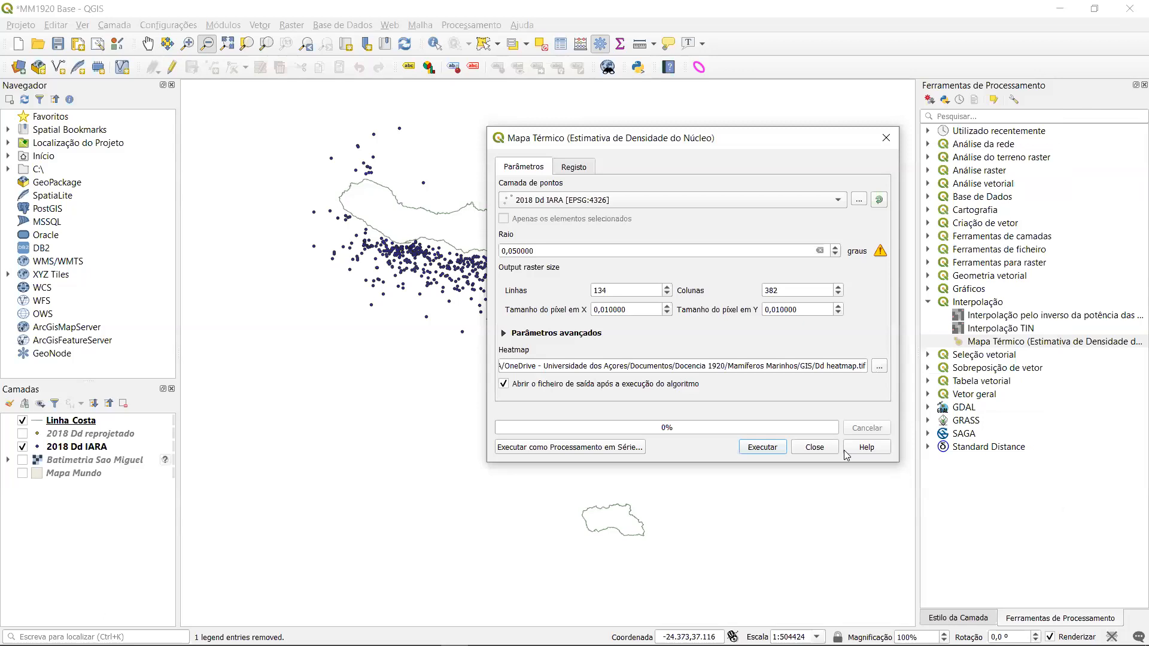
pyautogui.click(774, 453)
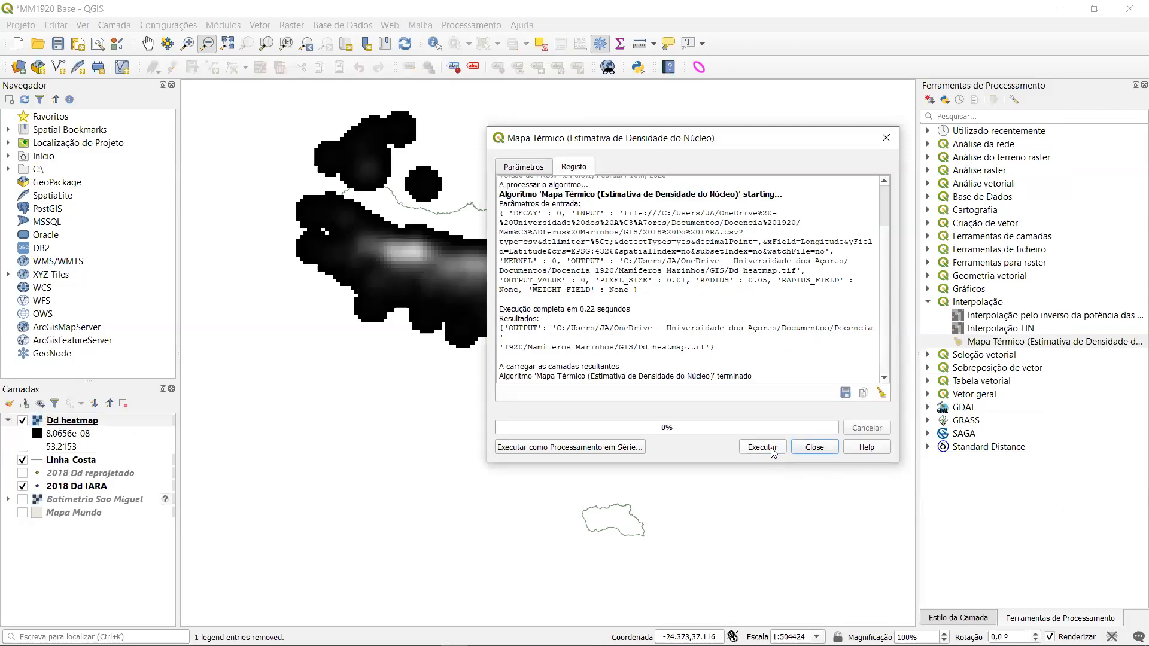
# Close the heatmap dialog and style the Dd heatmap raster with the single-band false colour renderer (Banda única de cor falsa).
pyautogui.click(815, 452)
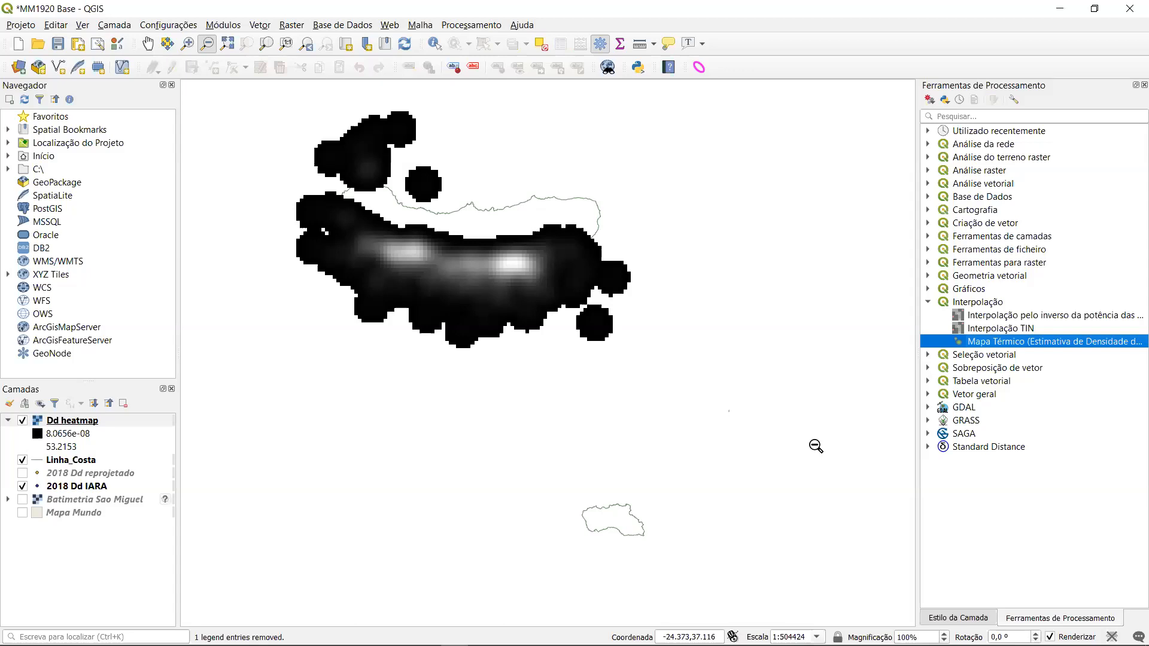
pyautogui.click(974, 619)
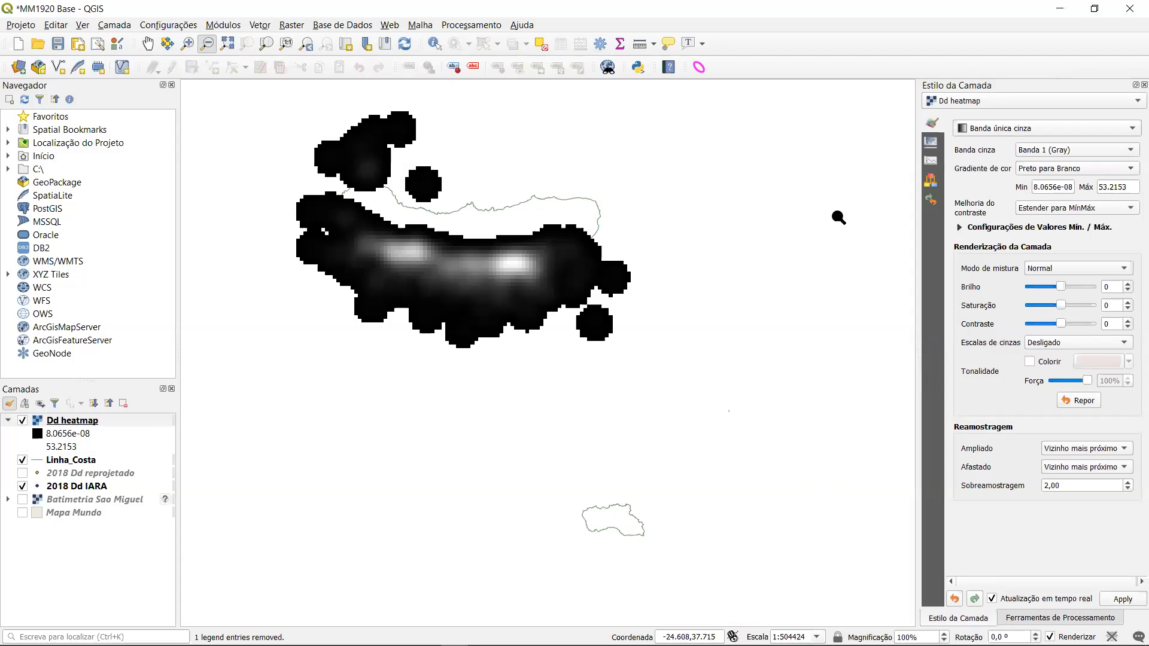
pyautogui.click(989, 131)
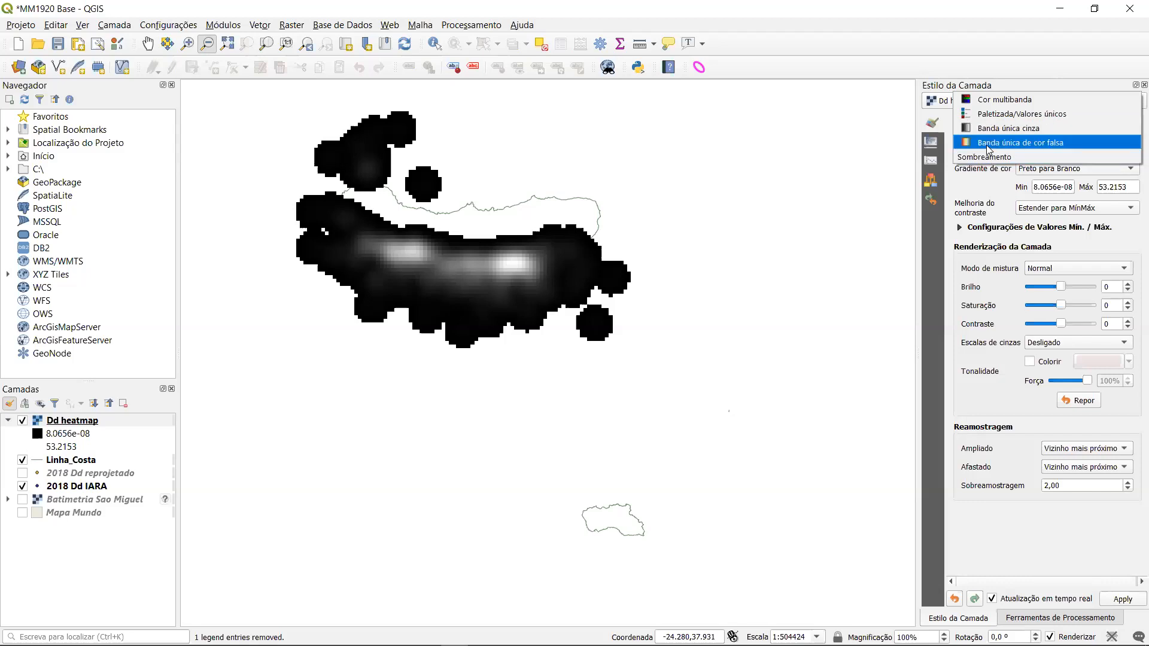
pyautogui.click(986, 145)
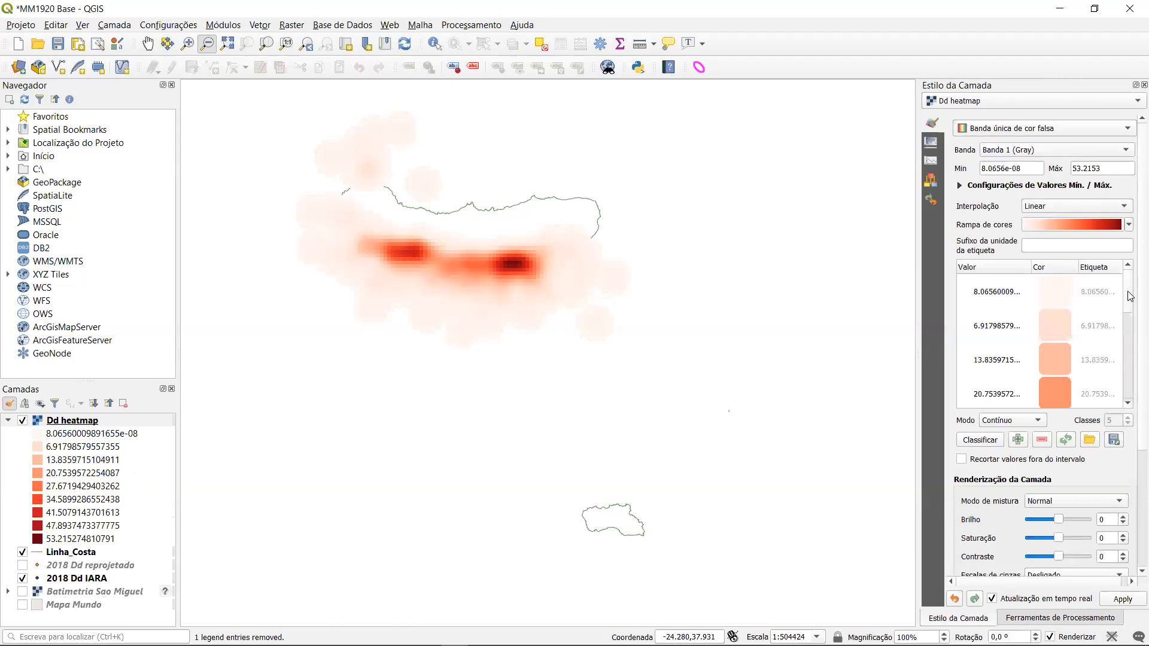
pyautogui.scroll(-5, 1130, 296)
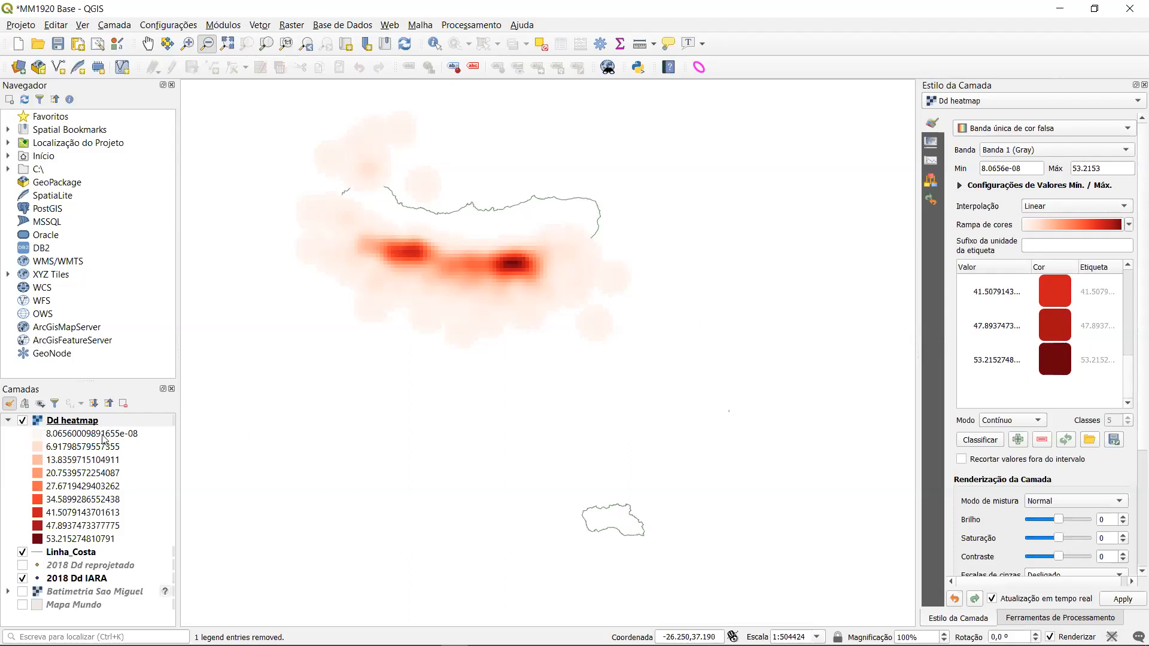
# Collapse the Dd heatmap legend and move the Linha_Costa layer above Dd heatmap in the layer order.
pyautogui.click(7, 422)
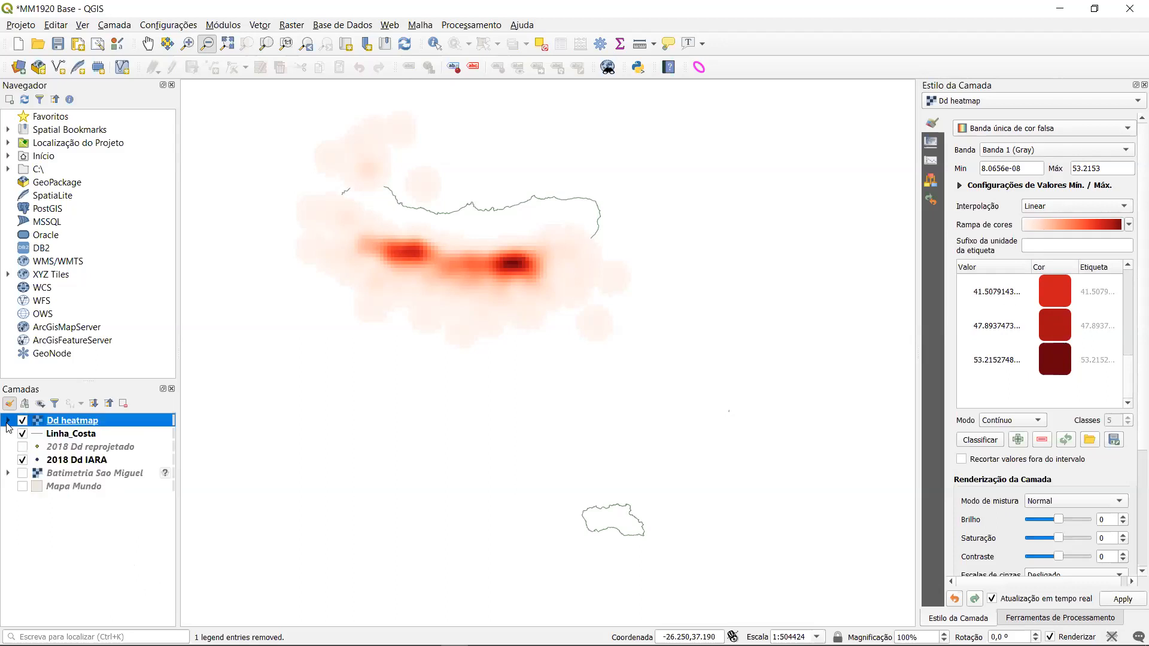
pyautogui.click(78, 436)
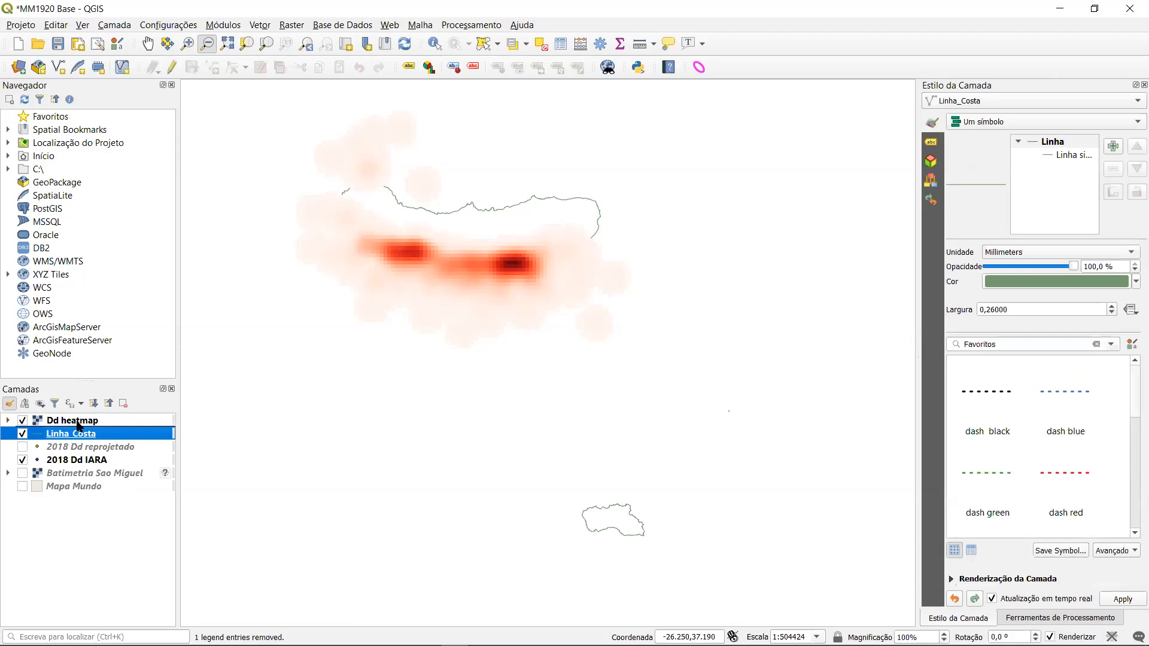
pyautogui.moveTo(79, 436); pyautogui.dragTo(78, 422)
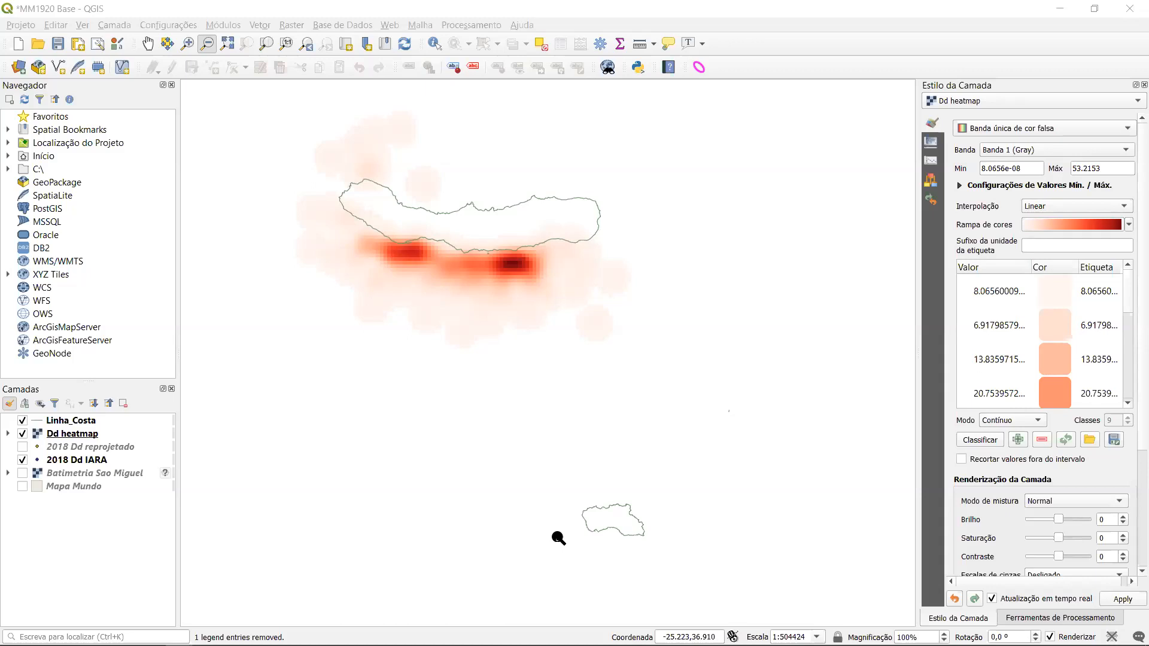
pyautogui.click(592, 10)
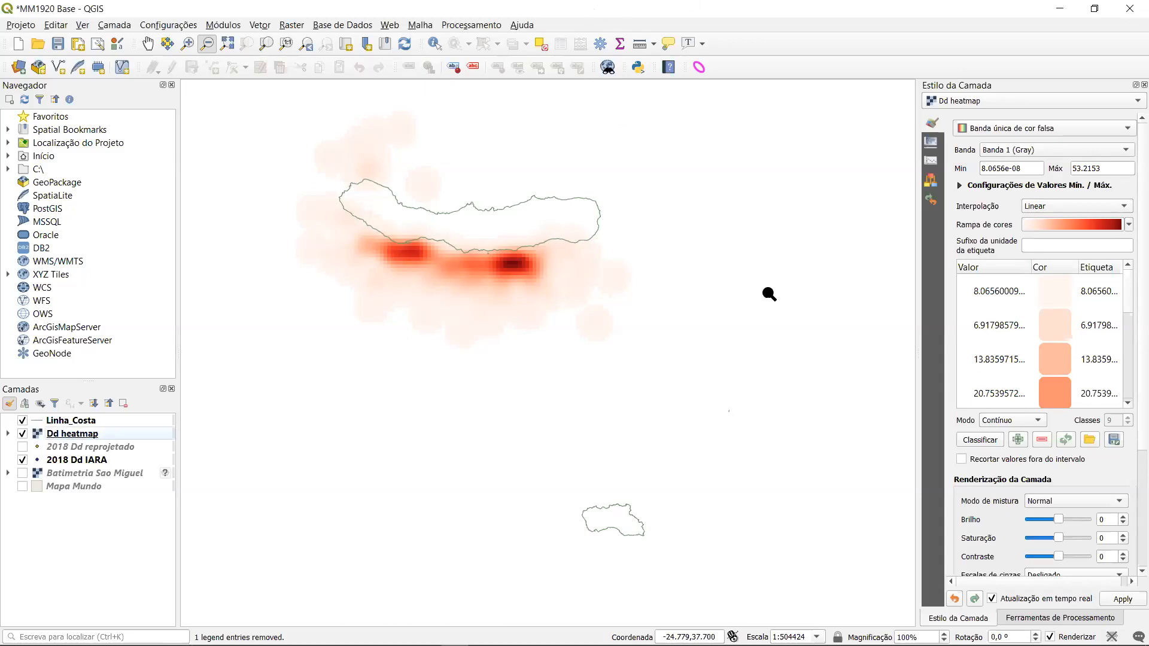
# Return to the processing tools and expand the Standard Distance group to view the algorithm it contains.
pyautogui.click(1020, 619)
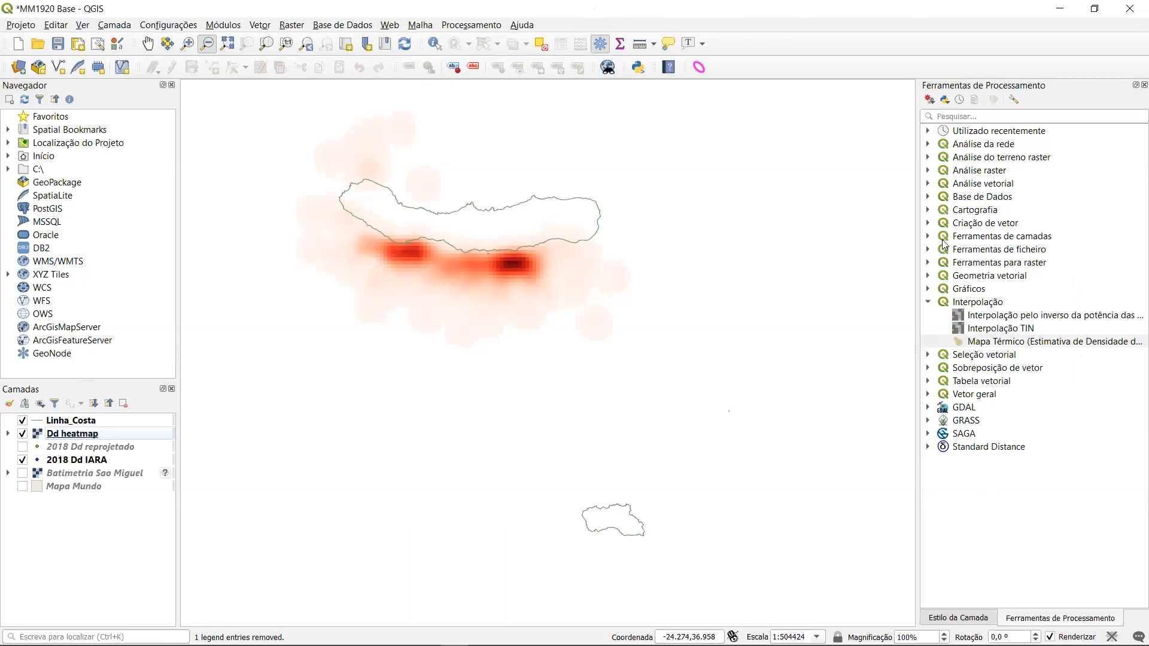
pyautogui.click(929, 183)
pyautogui.click(929, 184)
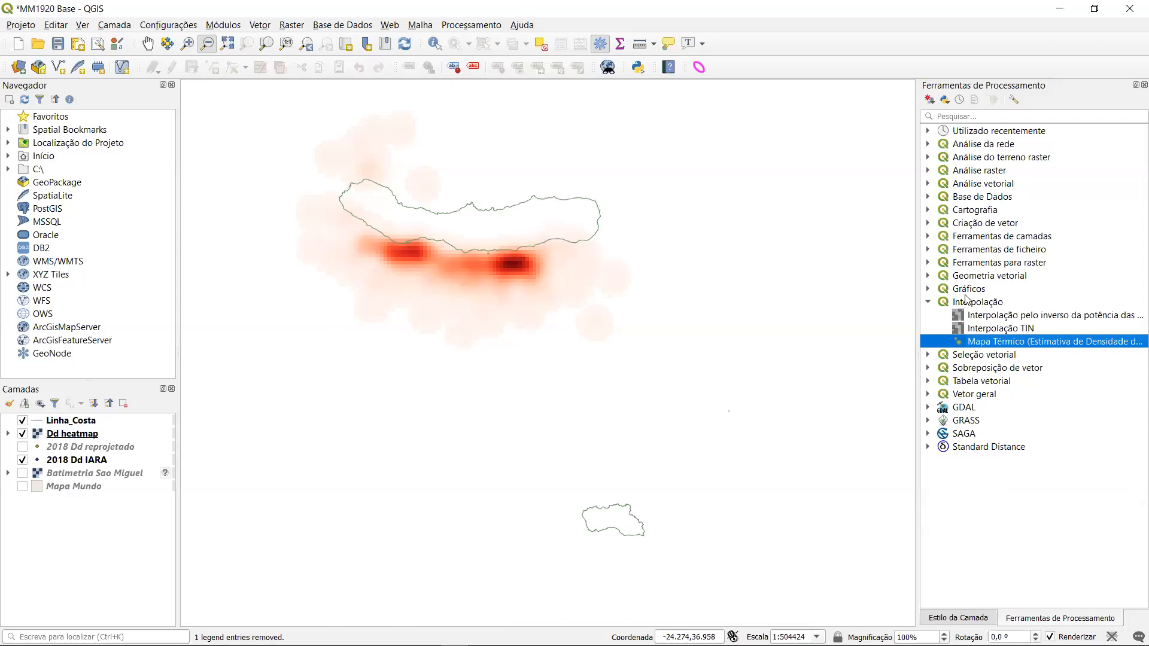
pyautogui.doubleClick(970, 448)
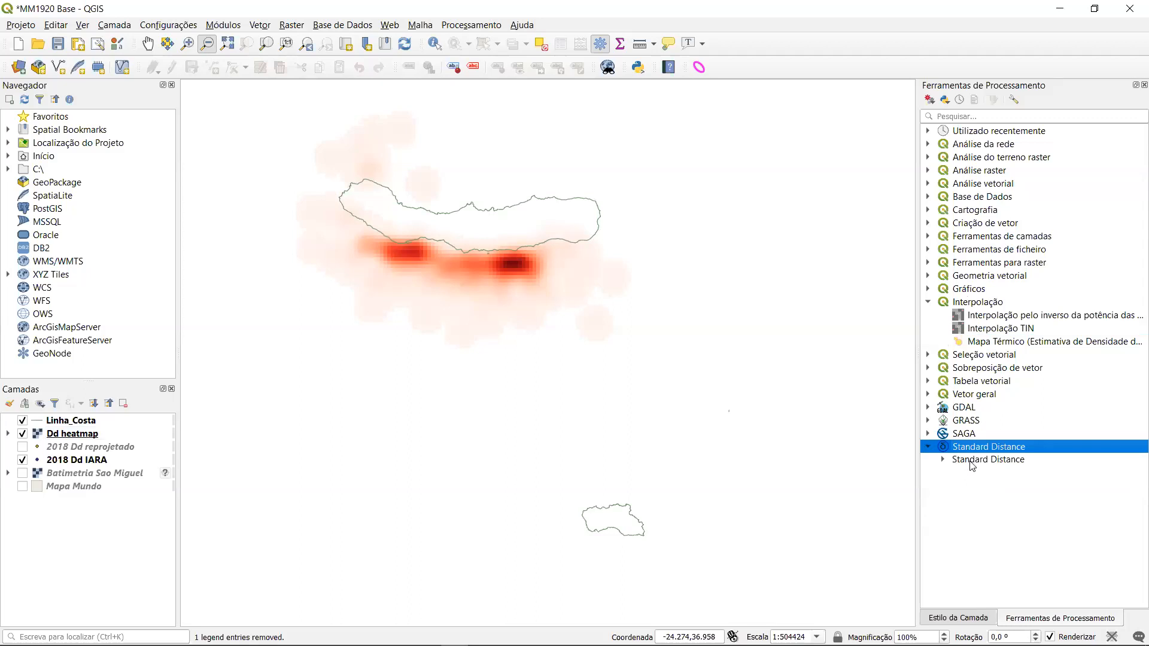
pyautogui.doubleClick(971, 460)
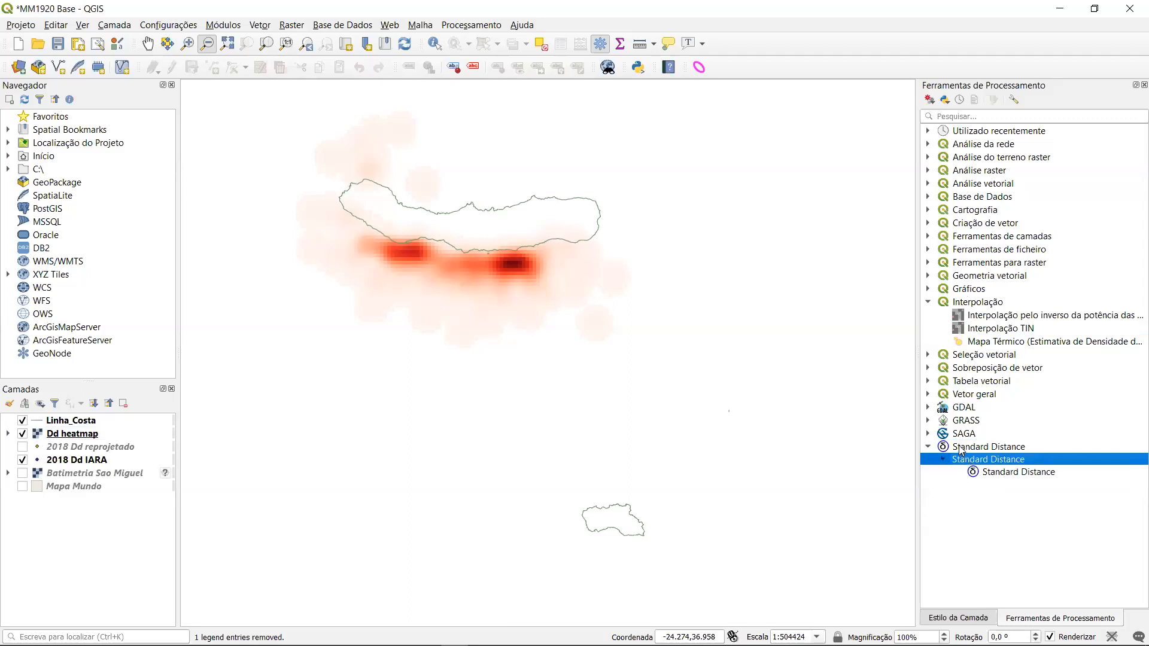
pyautogui.click(960, 449)
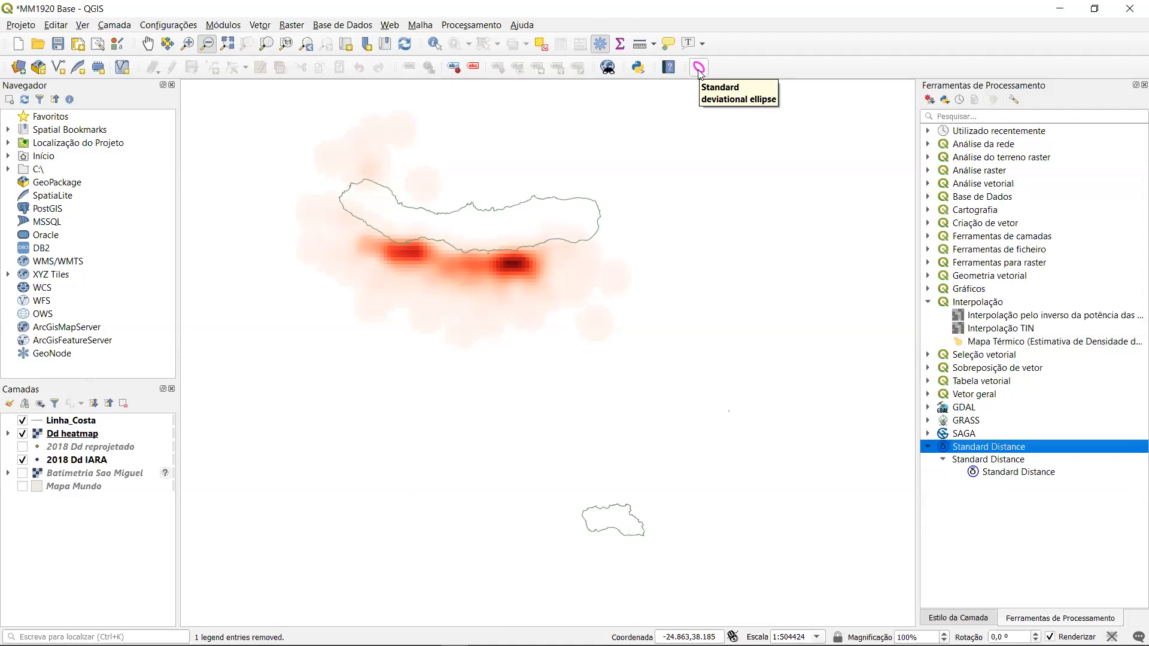
# Look up "standa" in the plugin manager and view the installed Standard Deviational Ellipse plugin's details.
pyautogui.click(215, 27)
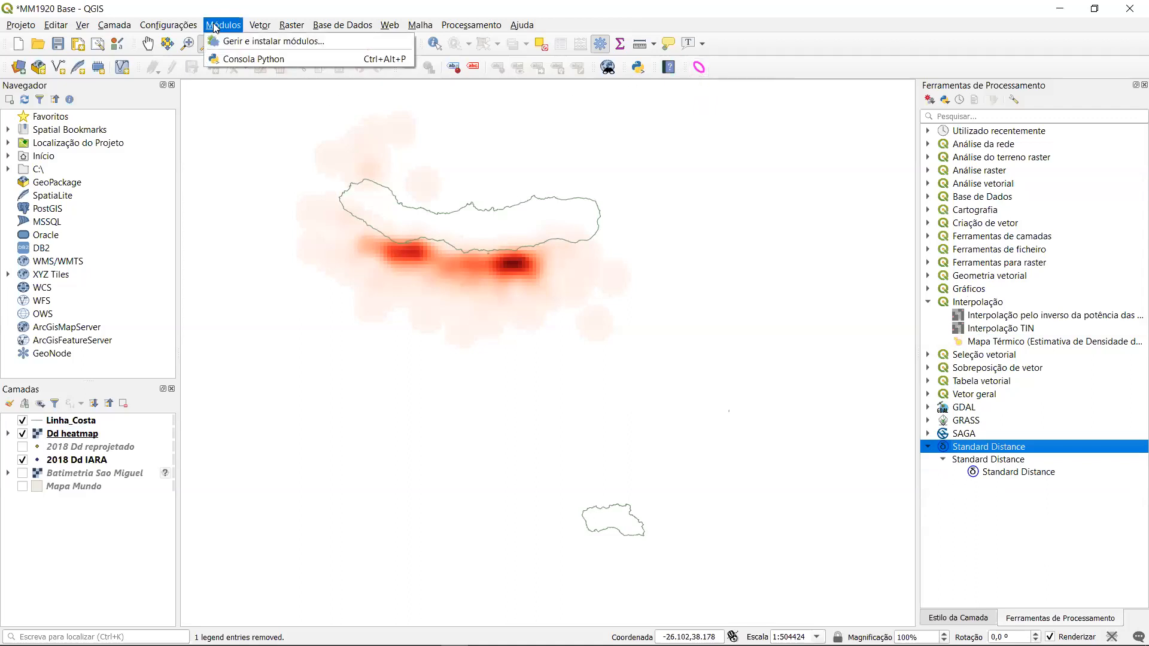
pyautogui.click(239, 42)
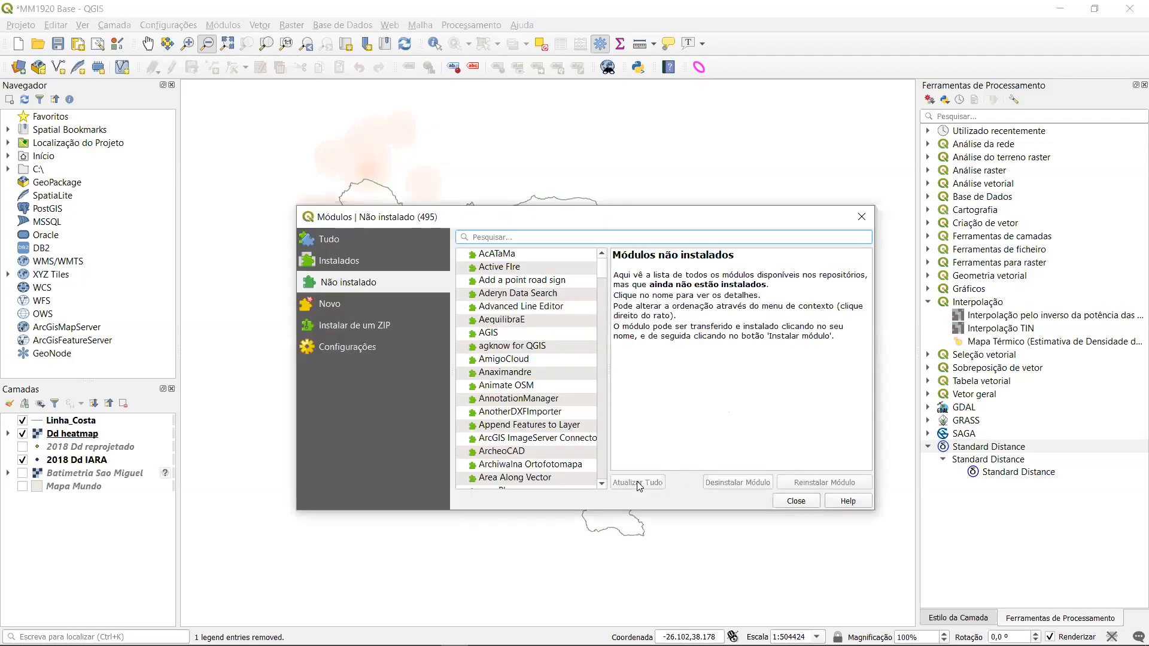
pyautogui.write('st')
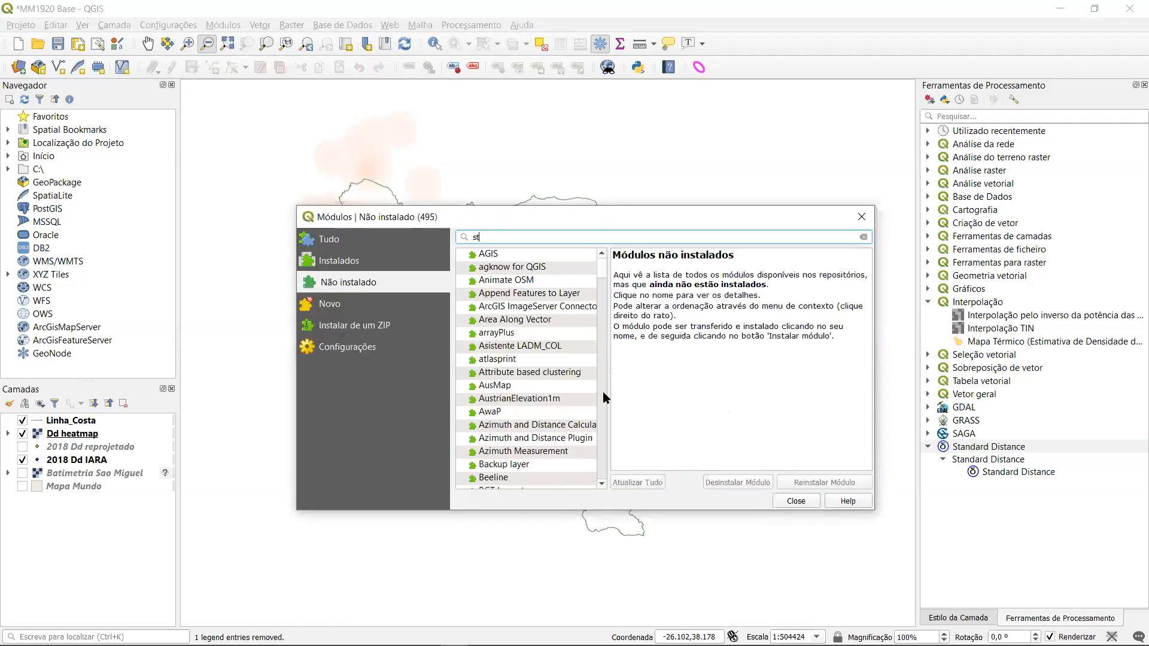
pyautogui.write('anda')
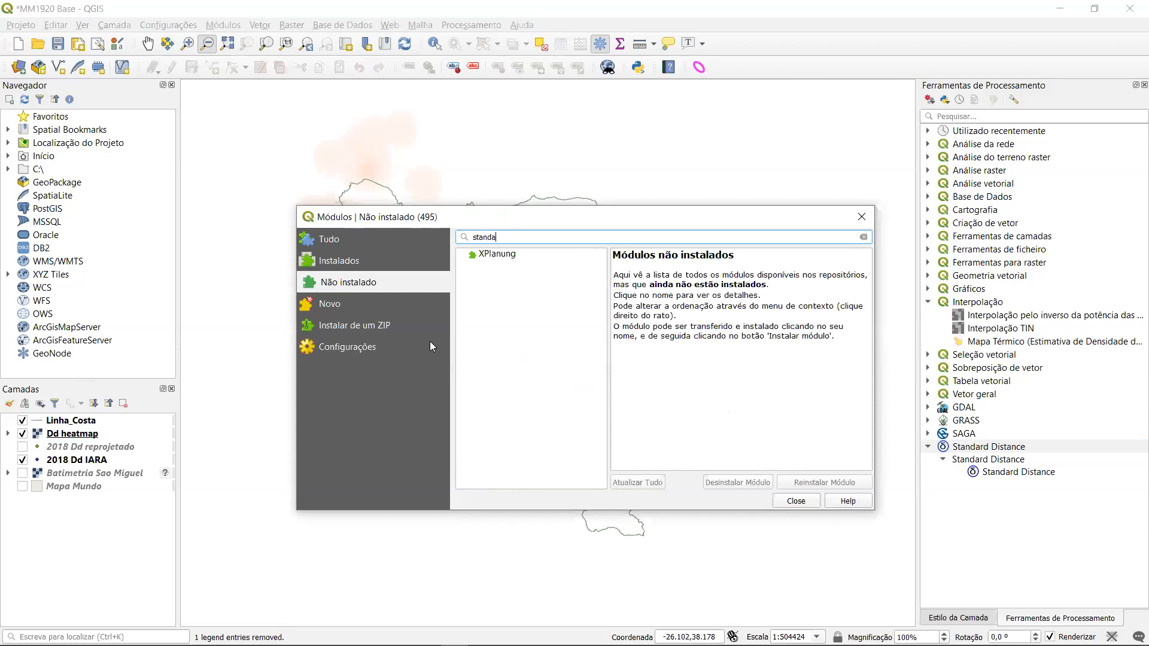
pyautogui.click(360, 261)
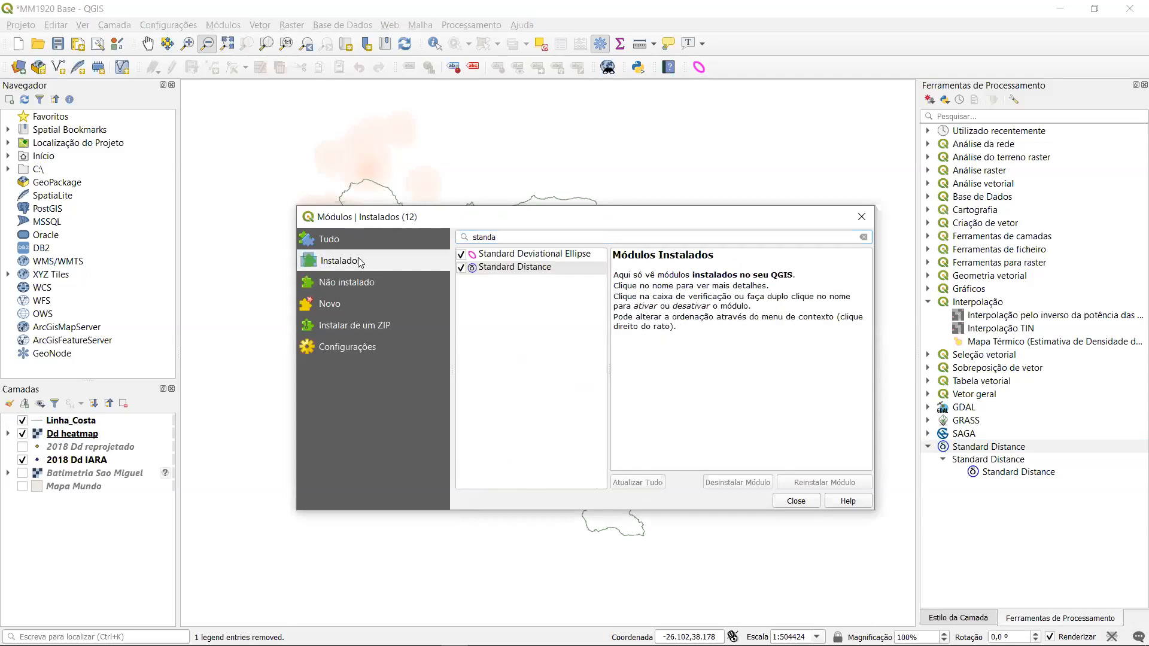
pyautogui.click(525, 257)
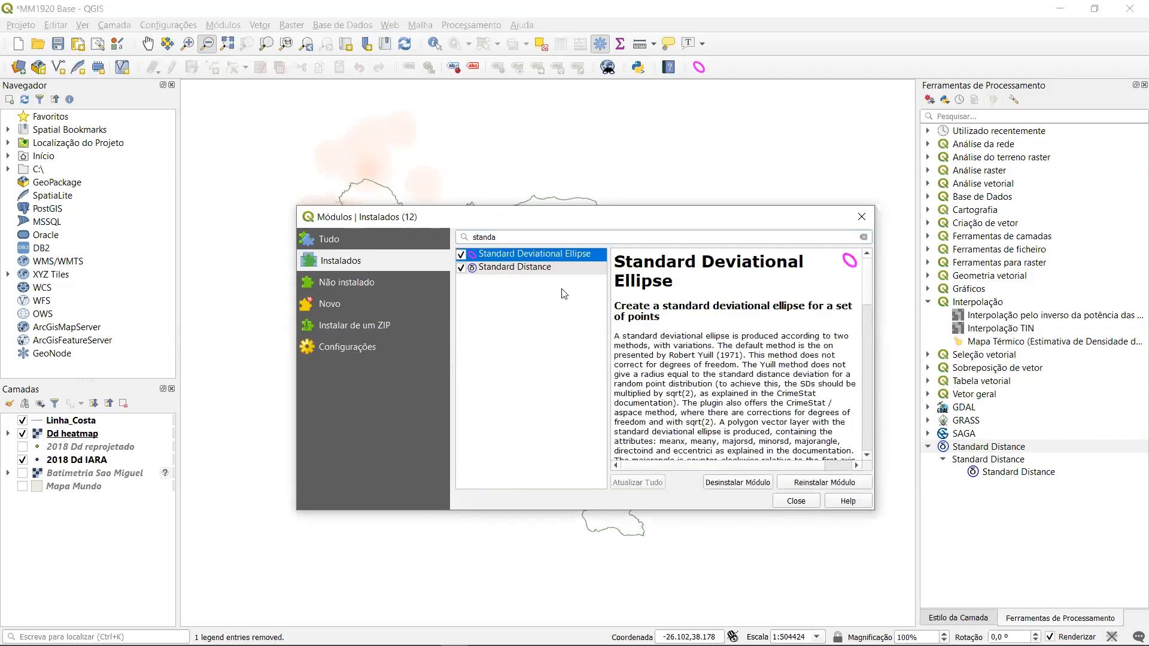
pyautogui.click(799, 503)
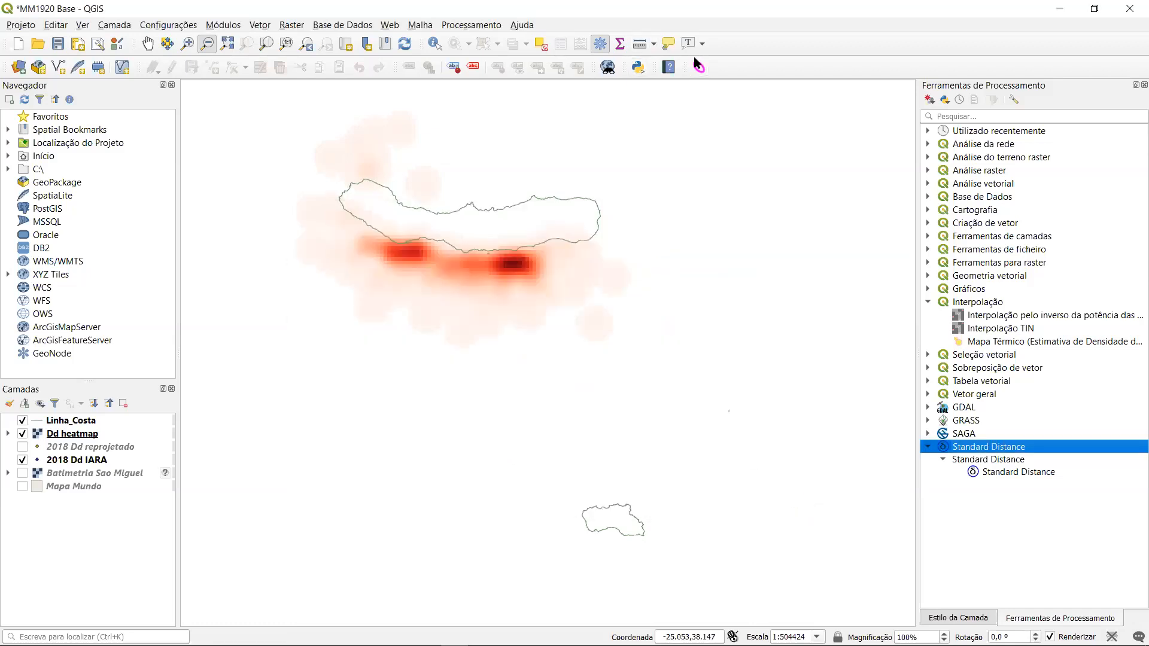
# Try to create a standard deviational ellipse from 2018 Dd IARA using the Yuill method with selected features only.
pyautogui.click(701, 72)
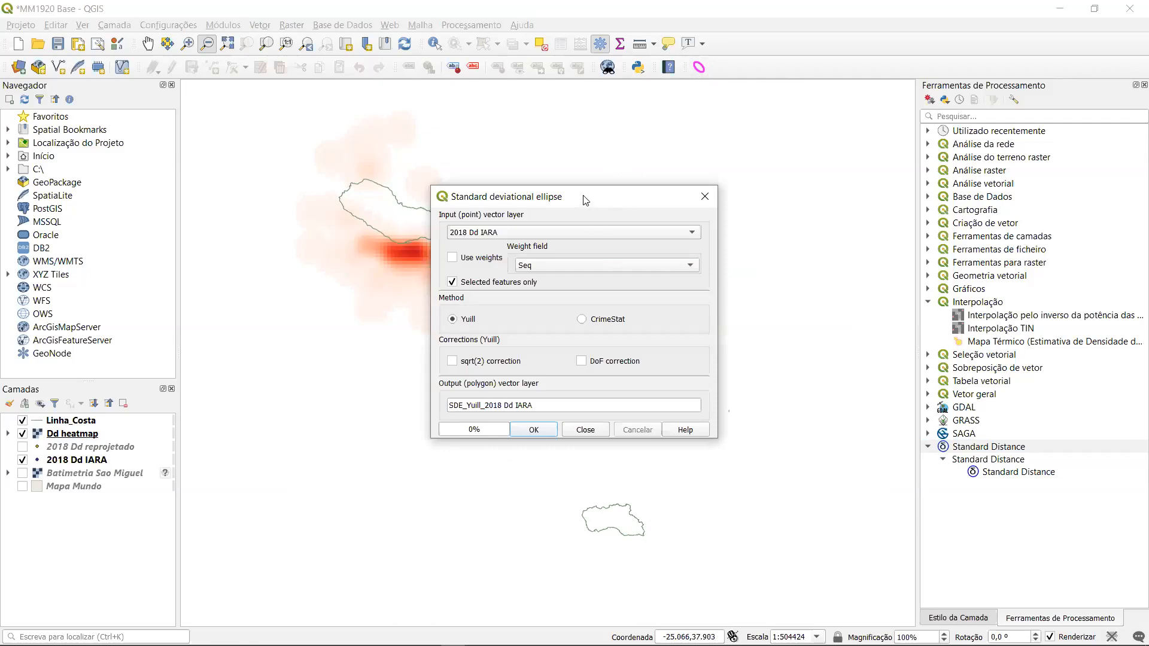
pyautogui.moveTo(585, 200); pyautogui.dragTo(745, 162)
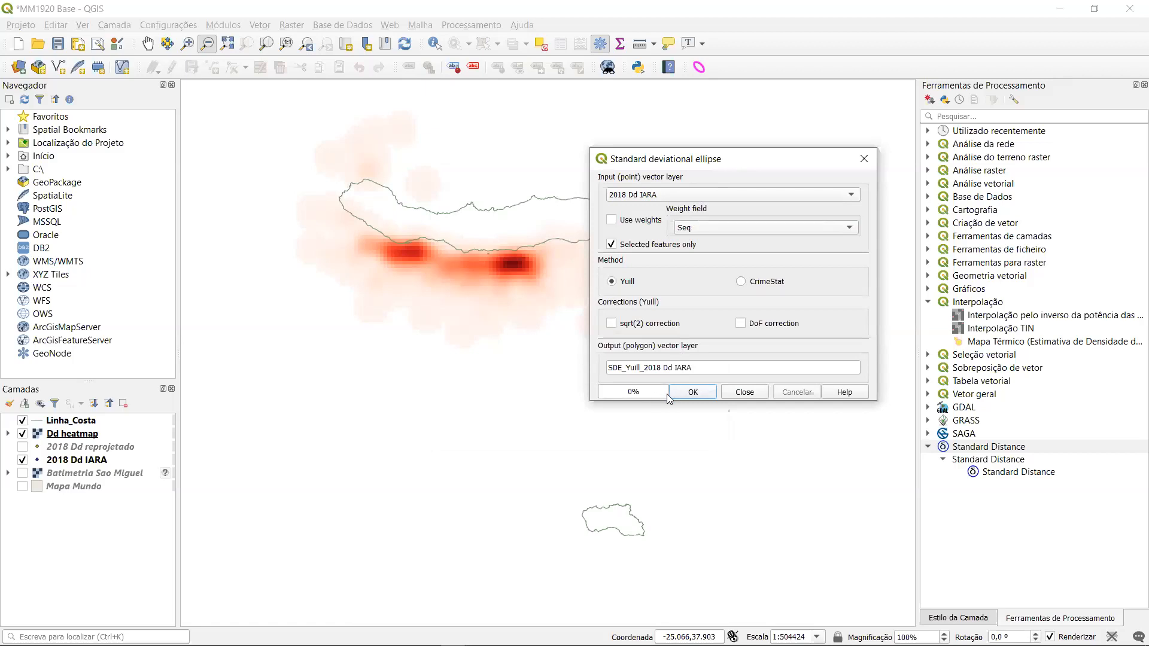
pyautogui.click(694, 392)
pyautogui.click(694, 393)
pyautogui.click(684, 392)
pyautogui.click(684, 392)
pyautogui.click(694, 367)
# Create a Yuill standard deviational ellipse from the 2018 Dd reprojetado layer and close the tool.
pyautogui.click(691, 195)
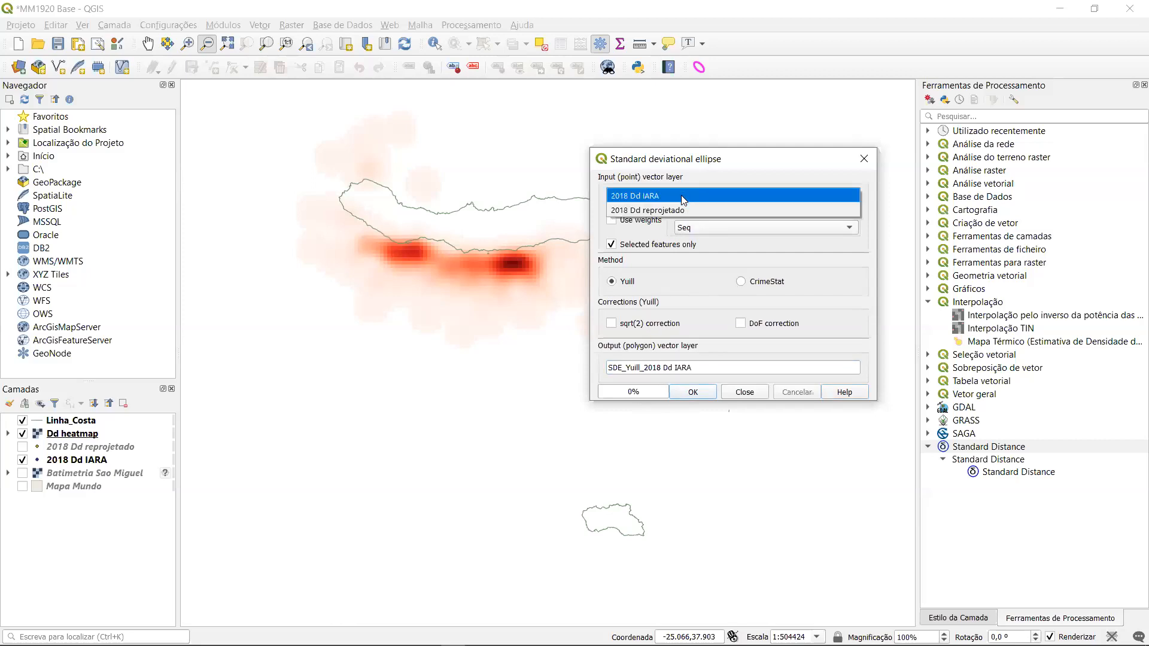
pyautogui.click(669, 210)
pyautogui.click(694, 392)
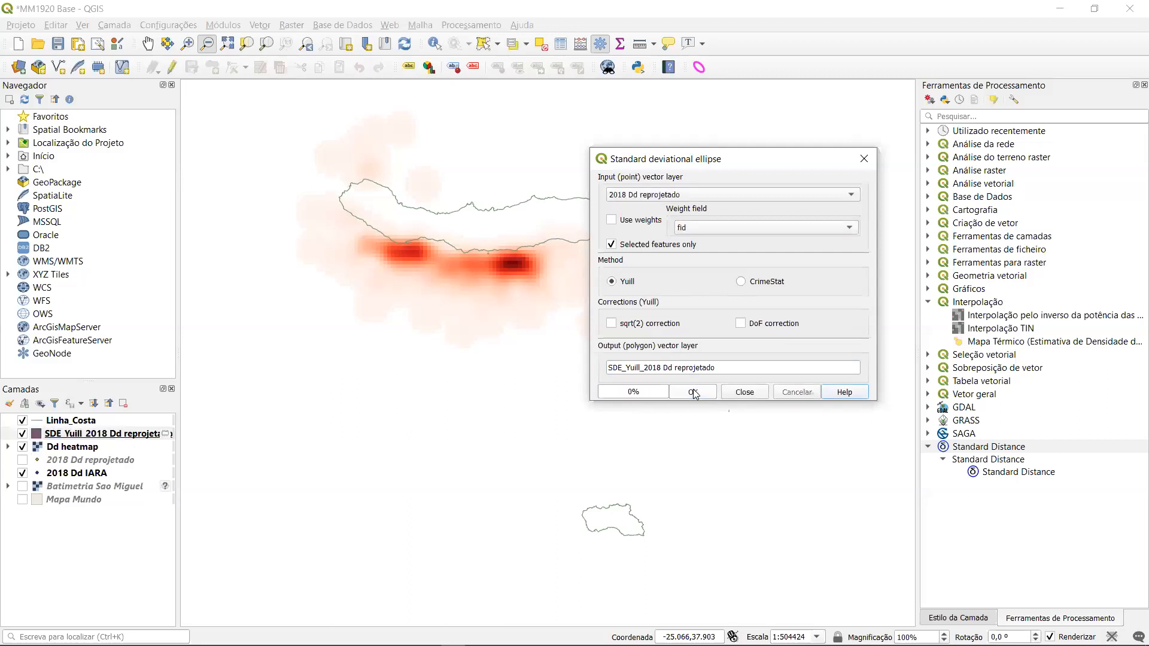
pyautogui.click(745, 392)
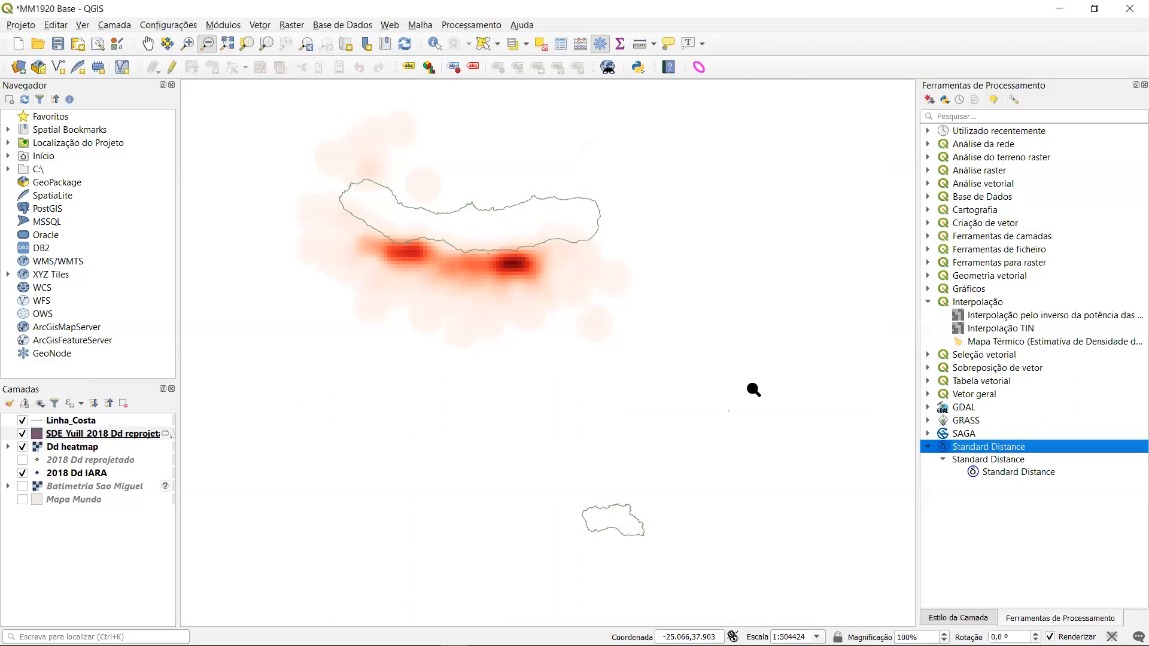
# Look for the SDE_Yuill_2018 Dd reprojetado ellipse across the islands and inspect the layer's properties and style.
pyautogui.click(137, 432)
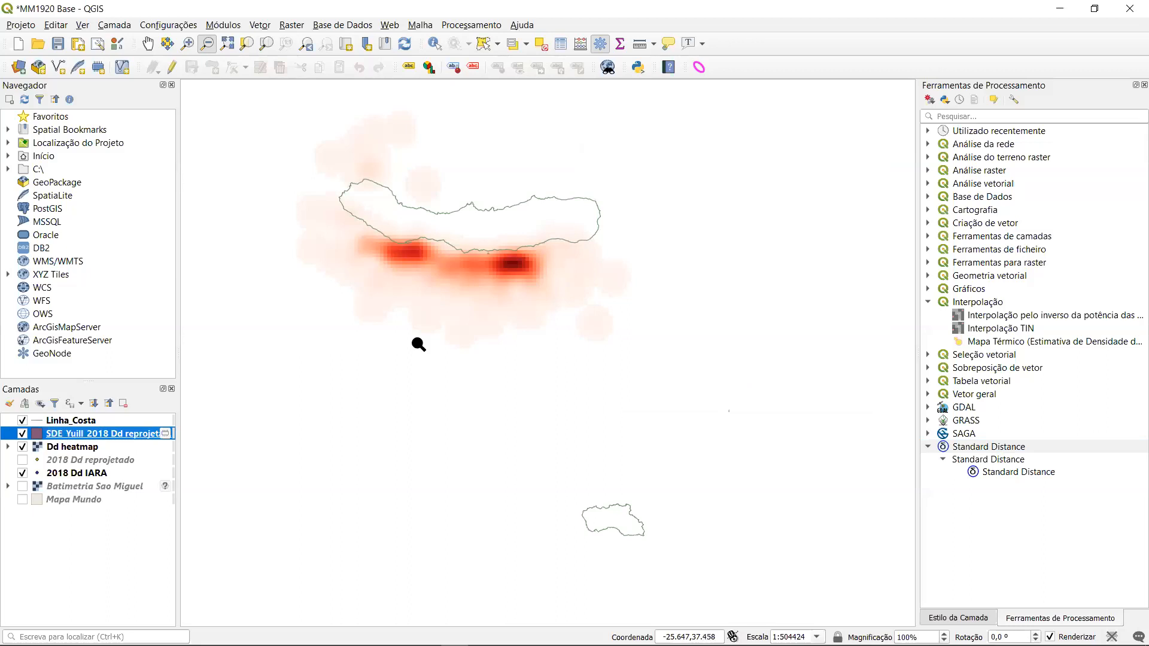
pyautogui.click(187, 44)
pyautogui.click(206, 48)
pyautogui.click(434, 228)
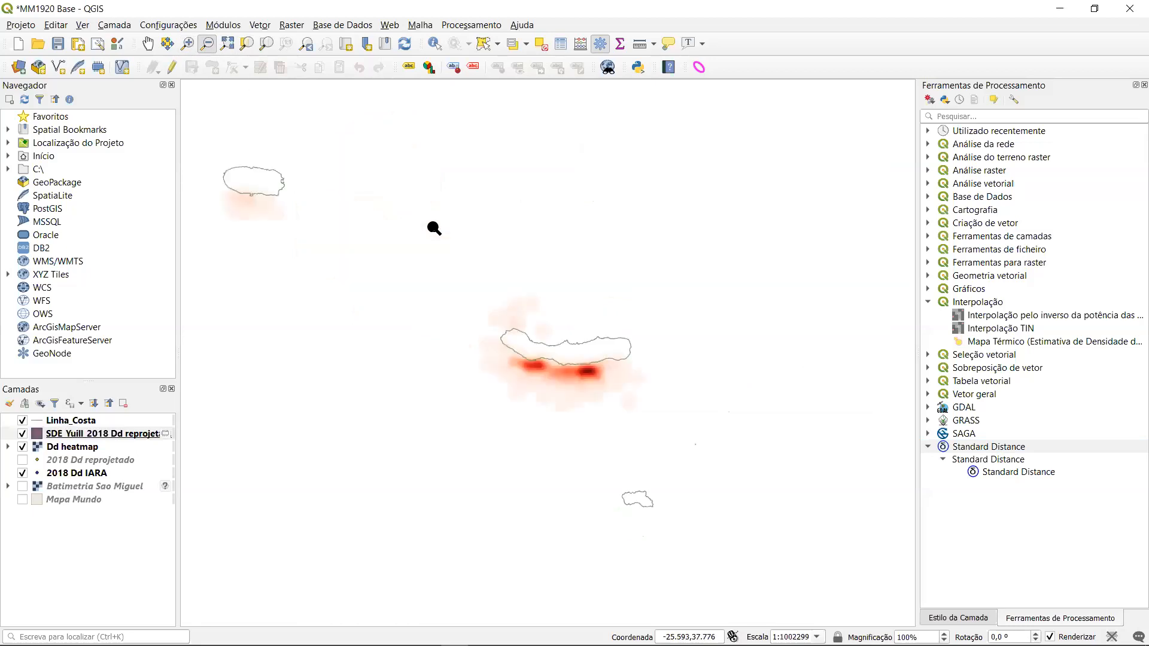
pyautogui.click(434, 228)
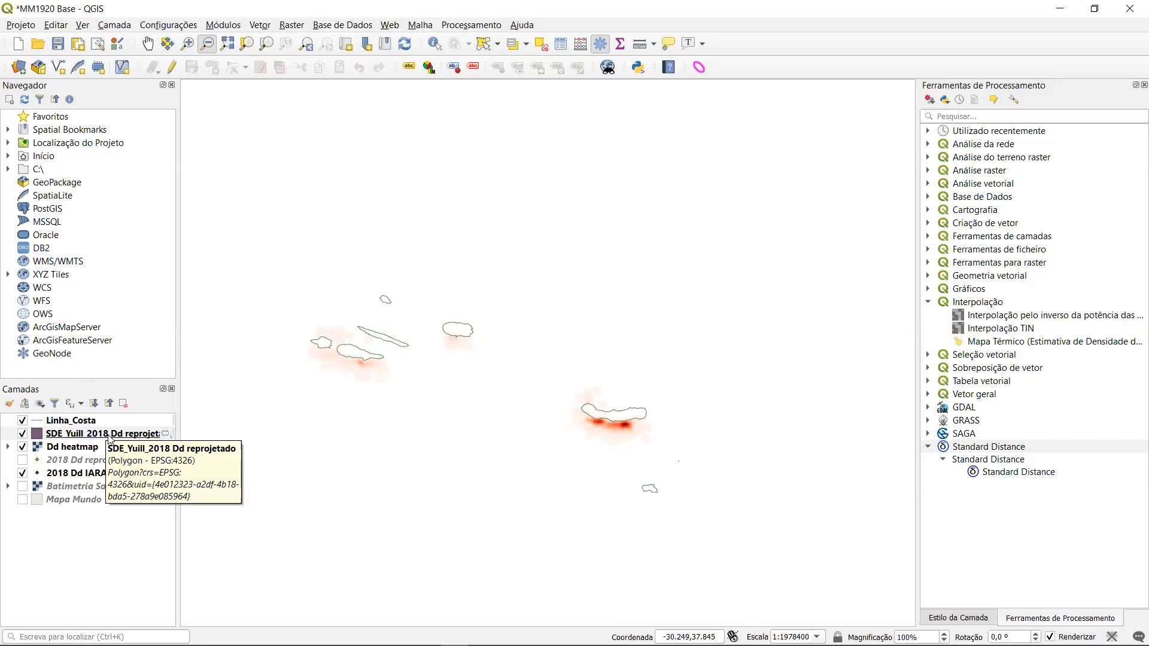
pyautogui.click(111, 437)
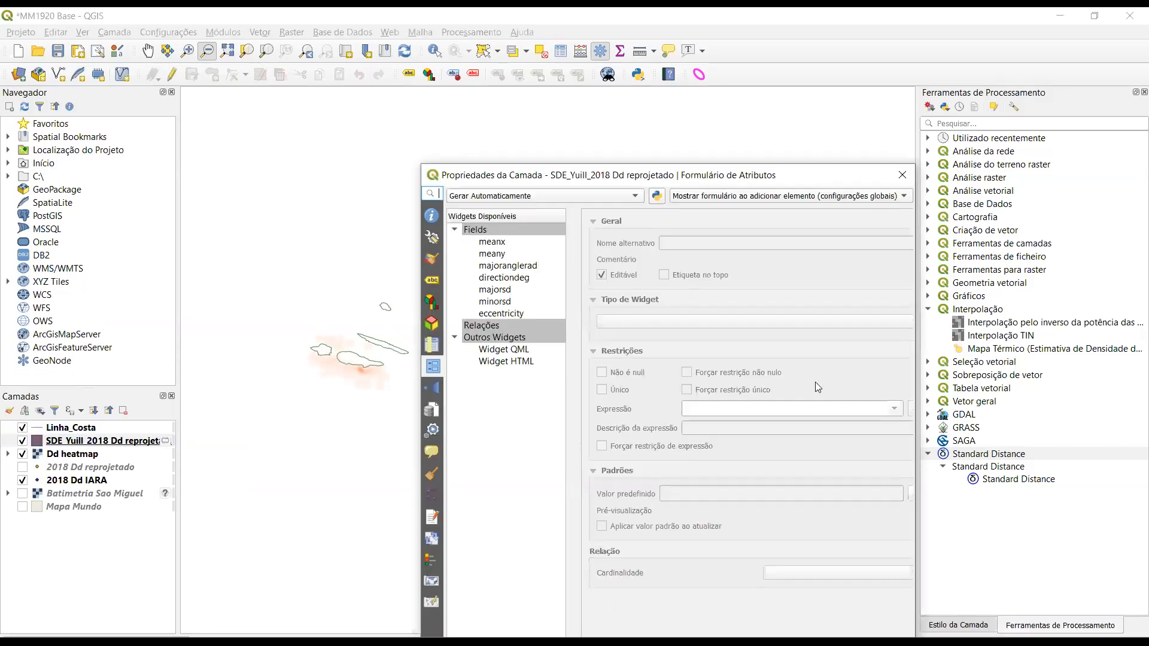
pyautogui.click(902, 179)
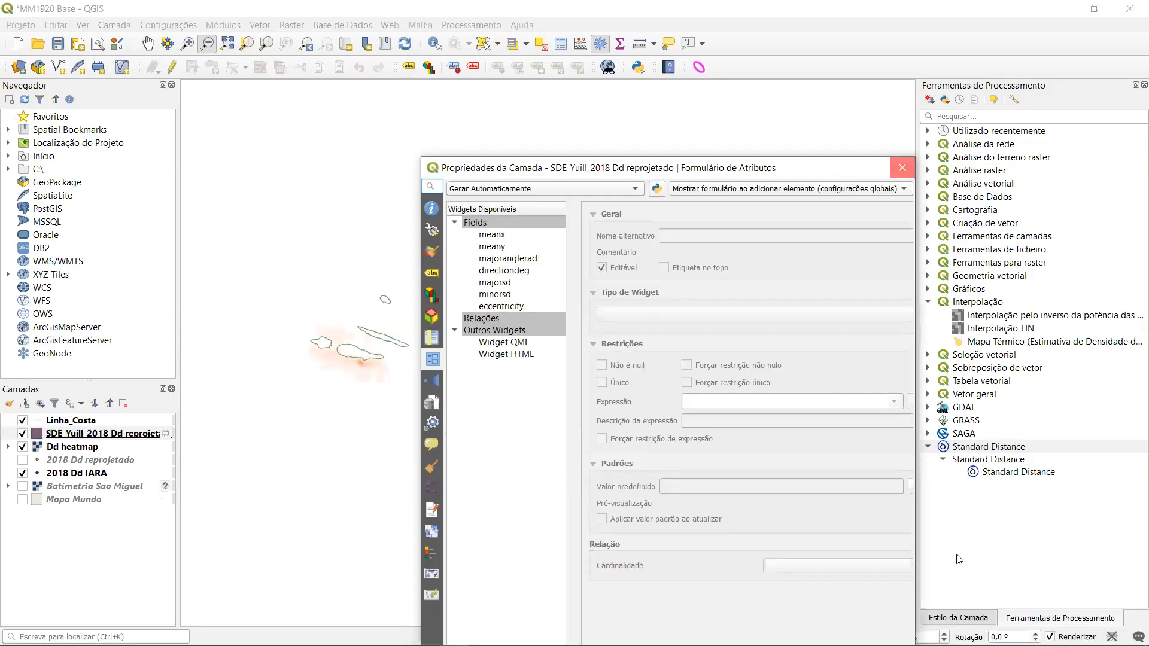
pyautogui.click(963, 618)
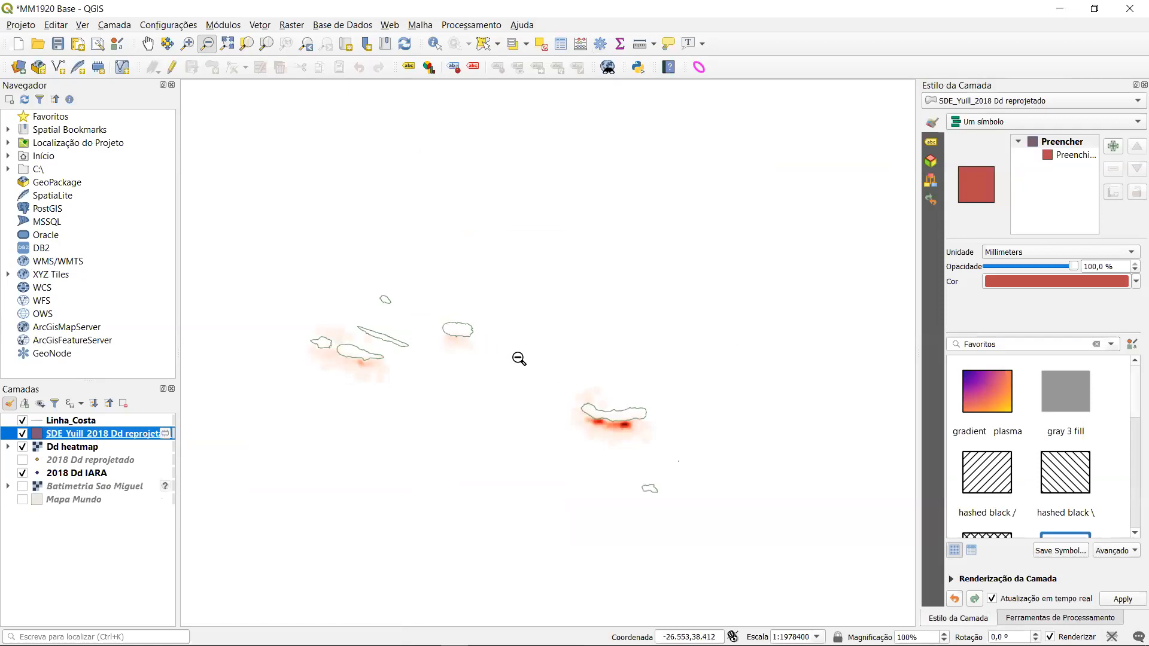
# Remove the SDE_Yuill_2018 Dd reprojetado layer from the project.
pyautogui.click(187, 44)
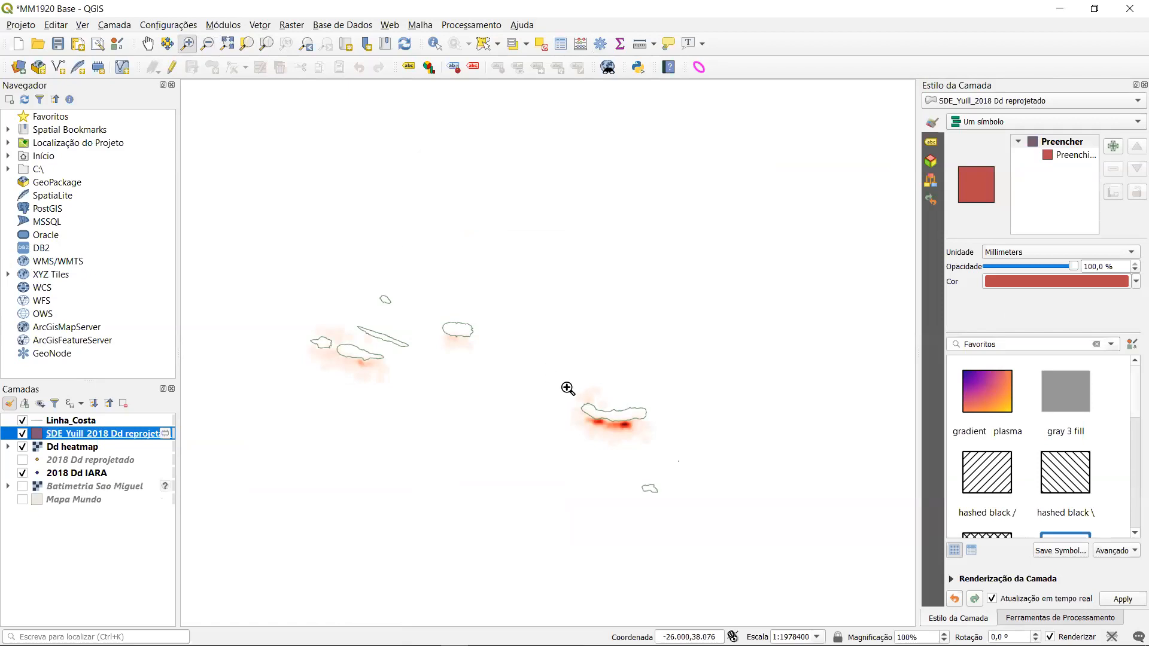
pyautogui.moveTo(563, 383); pyautogui.dragTo(683, 446)
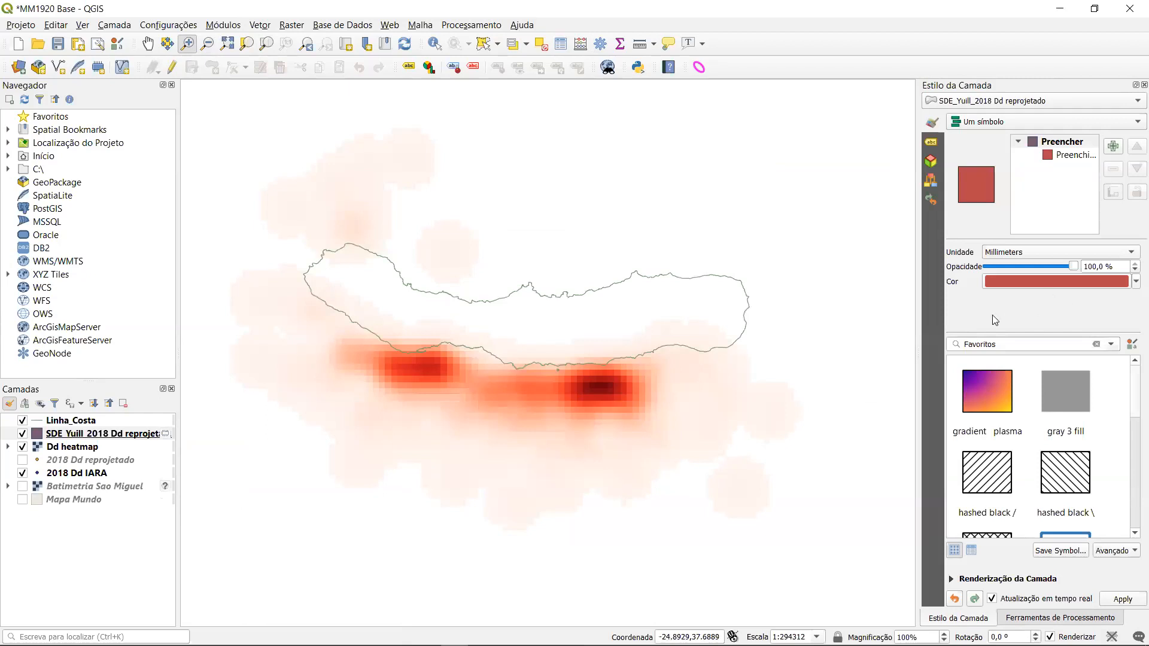
pyautogui.rightClick(112, 437)
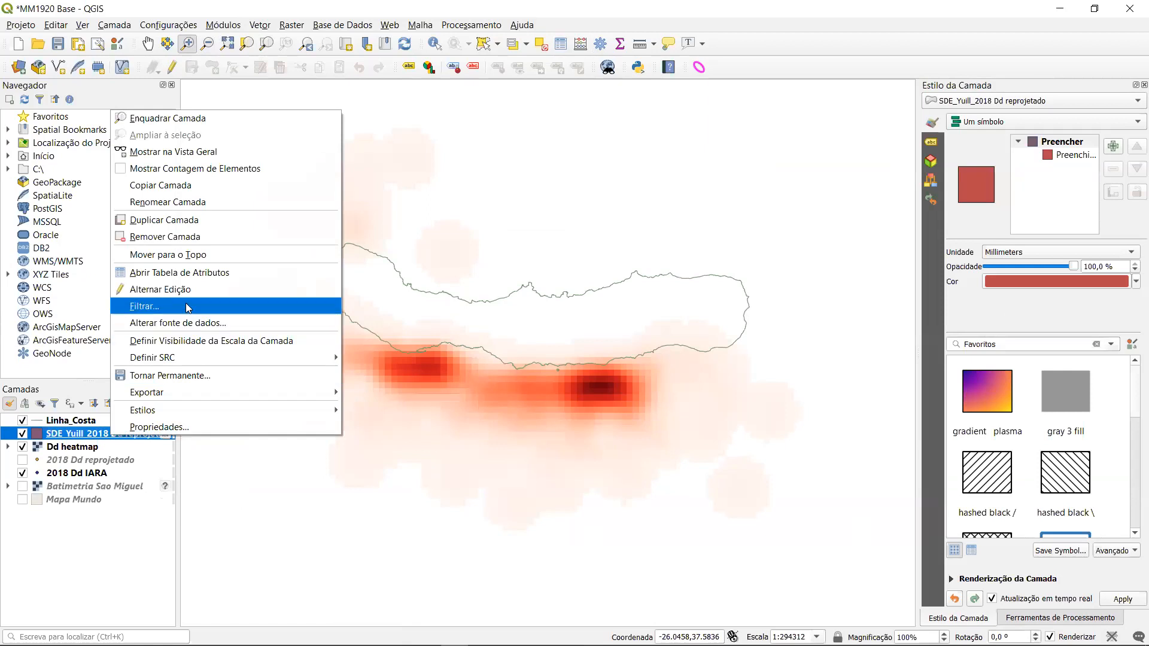
pyautogui.click(192, 240)
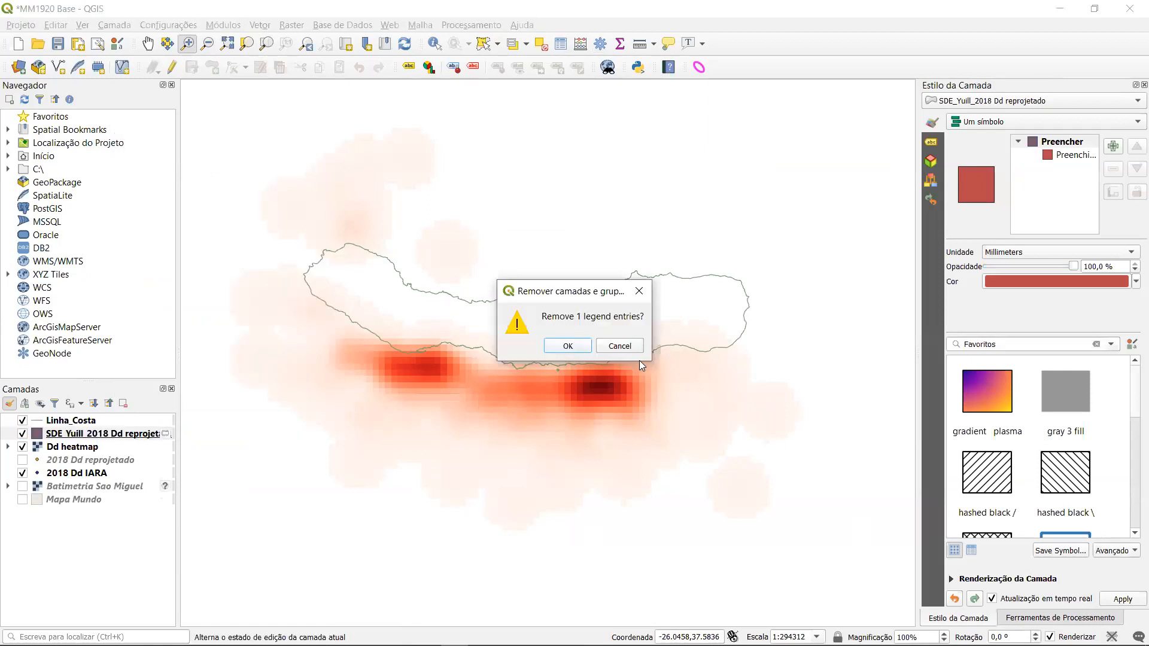
pyautogui.click(574, 348)
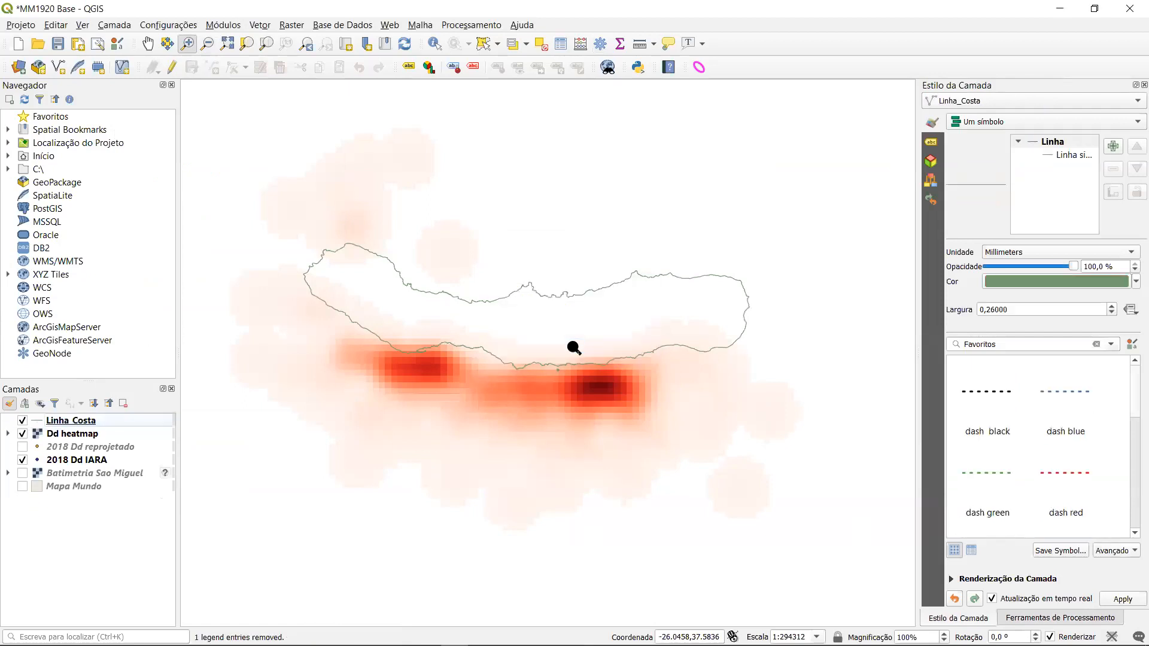
# Show the 2018 Dd reprojetado points and hide the Linha_Costa, 2018 Dd IARA and Dd heatmap layers.
pyautogui.click(95, 451)
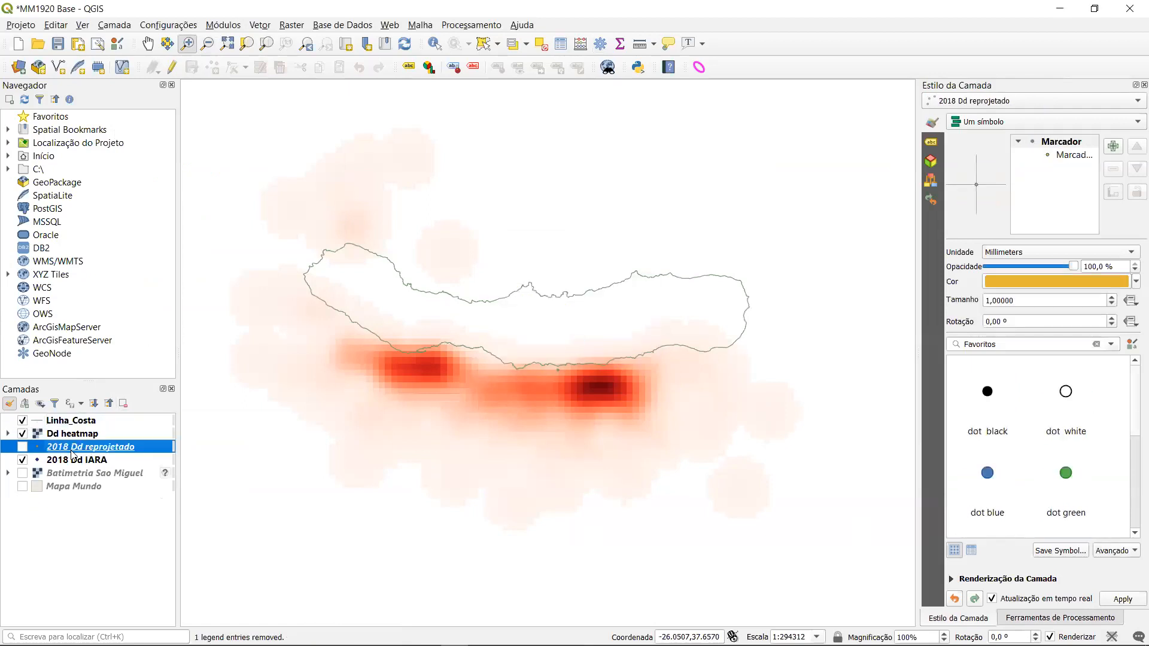
pyautogui.click(20, 448)
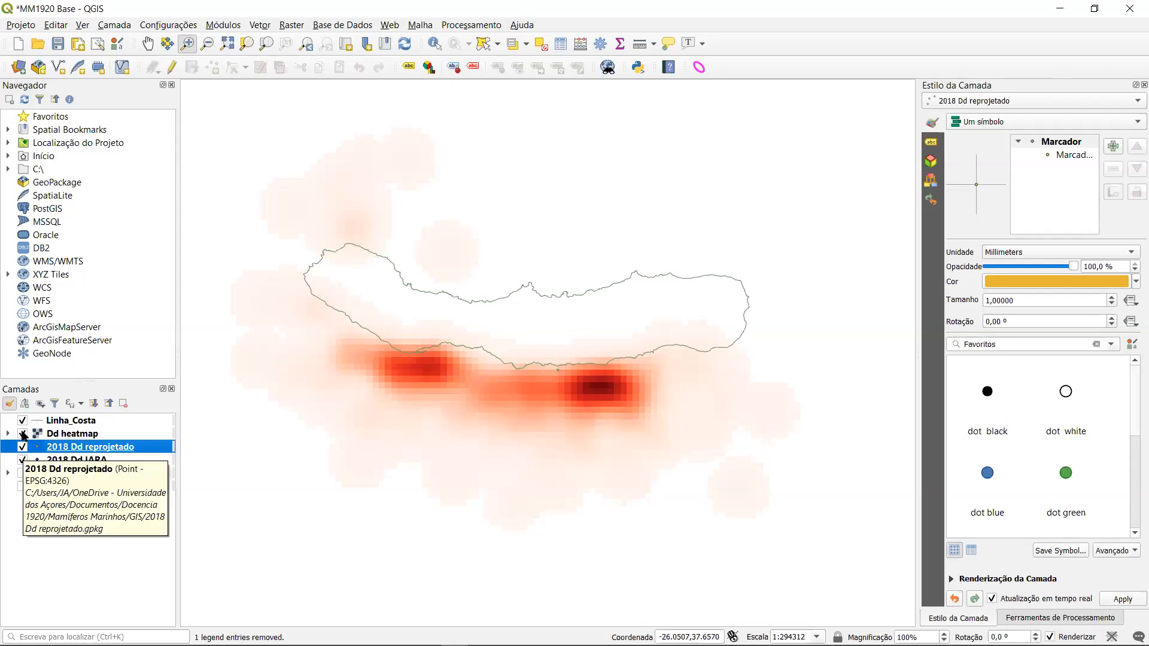
pyautogui.click(22, 420)
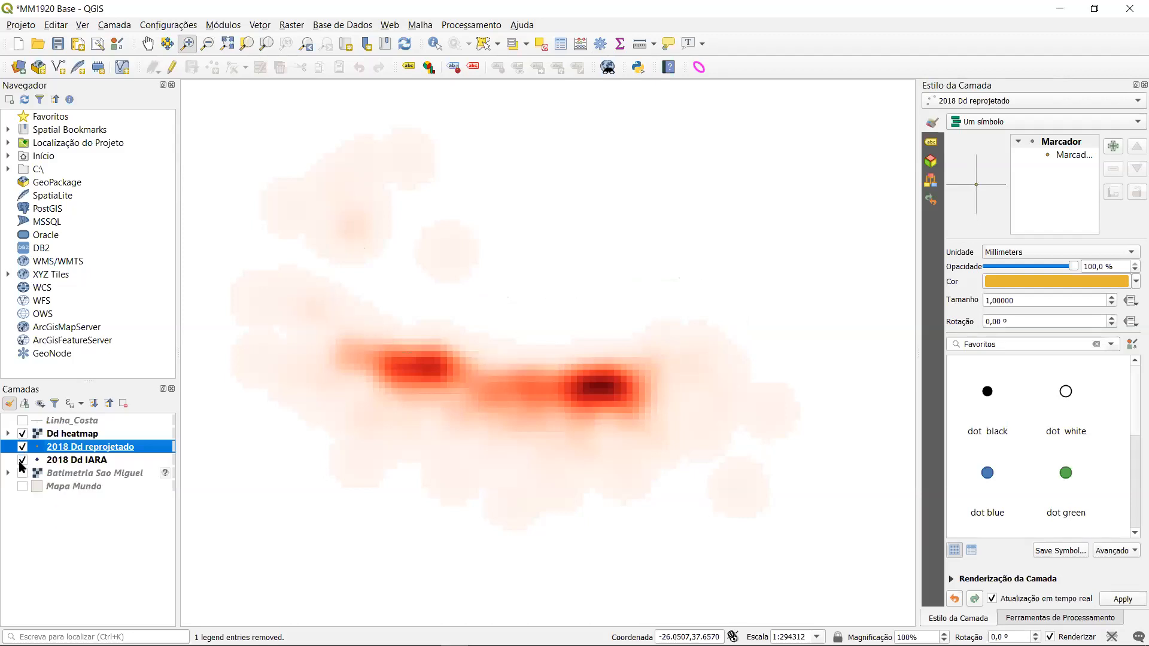
pyautogui.click(21, 464)
pyautogui.click(22, 434)
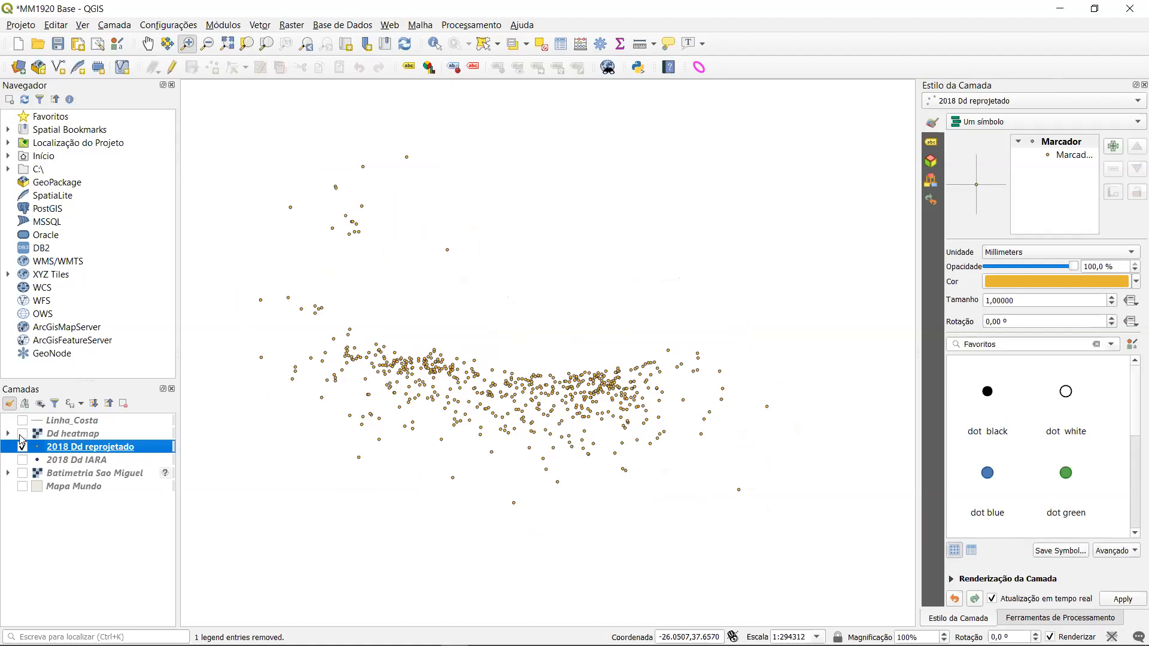
# Select all the 2018 Dd reprojetado points around the island with a freehand selection outline.
pyautogui.click(55, 25)
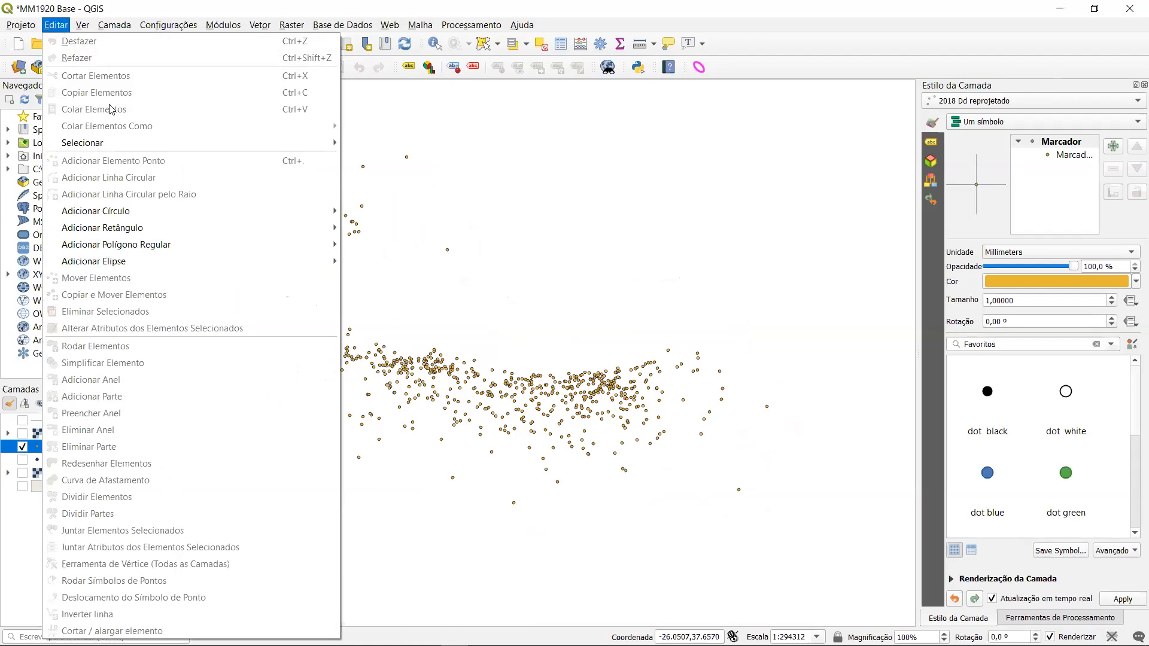
pyautogui.moveTo(118, 145)
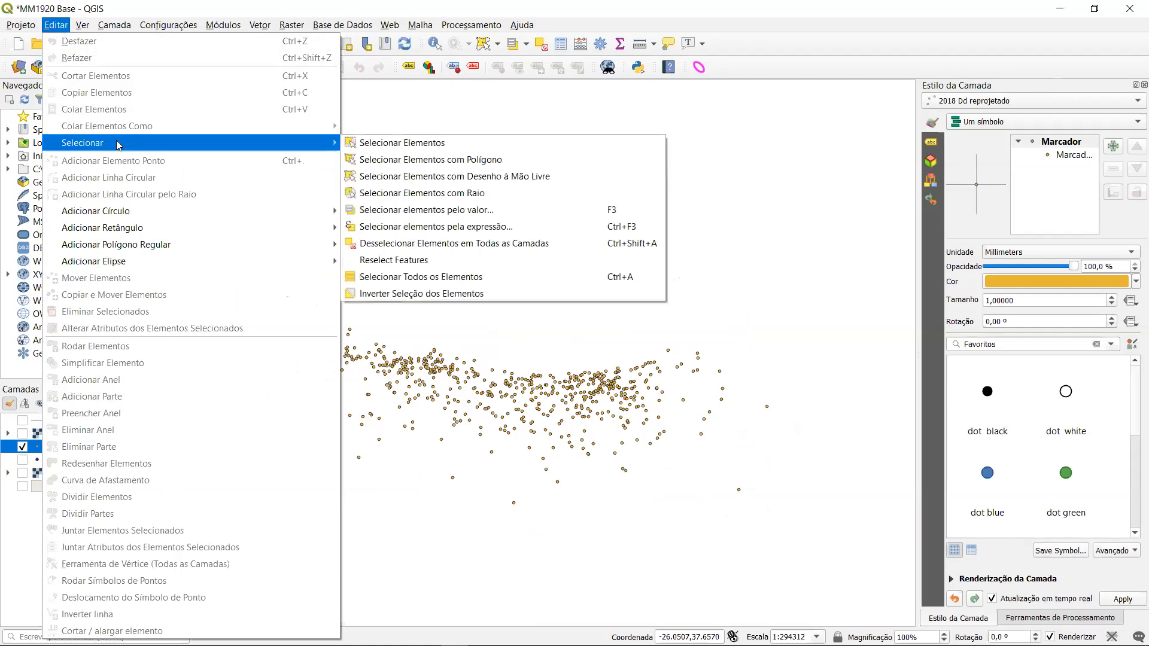
pyautogui.click(439, 180)
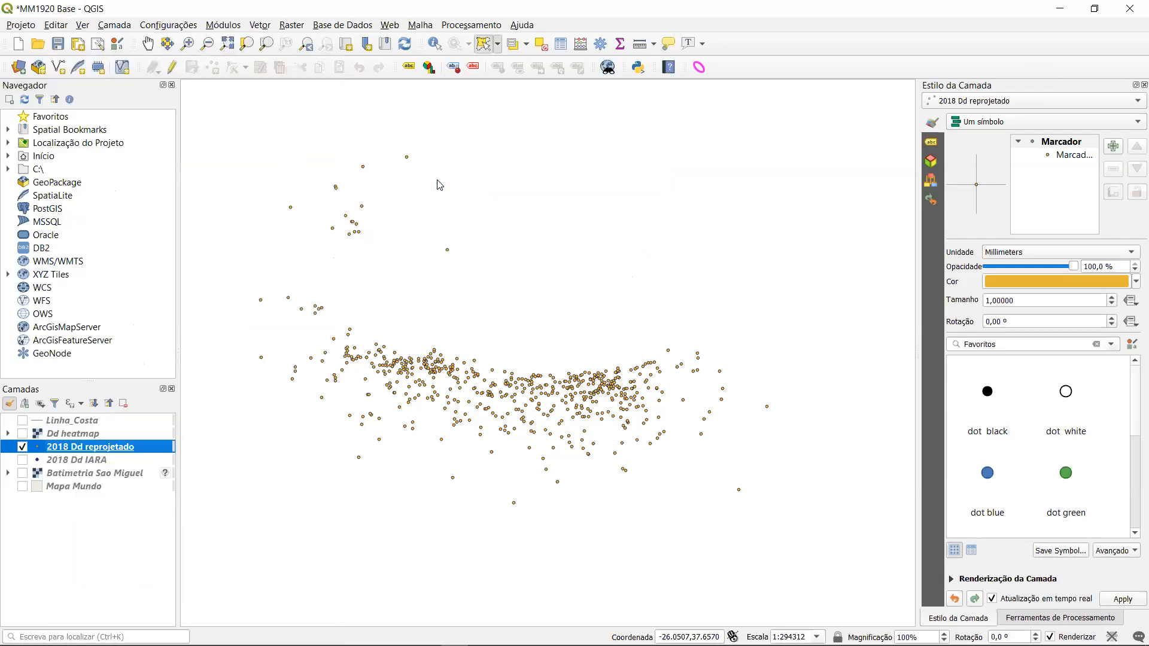
pyautogui.moveTo(249, 103)
pyautogui.mouseDown()
pyautogui.moveTo(453, 133)
pyautogui.moveTo(720, 218)
pyautogui.moveTo(802, 333)
pyautogui.moveTo(819, 407)
pyautogui.moveTo(793, 502)
pyautogui.moveTo(682, 533)
pyautogui.moveTo(445, 535)
pyautogui.moveTo(296, 494)
pyautogui.moveTo(223, 415)
pyautogui.moveTo(224, 291)
pyautogui.mouseUp()
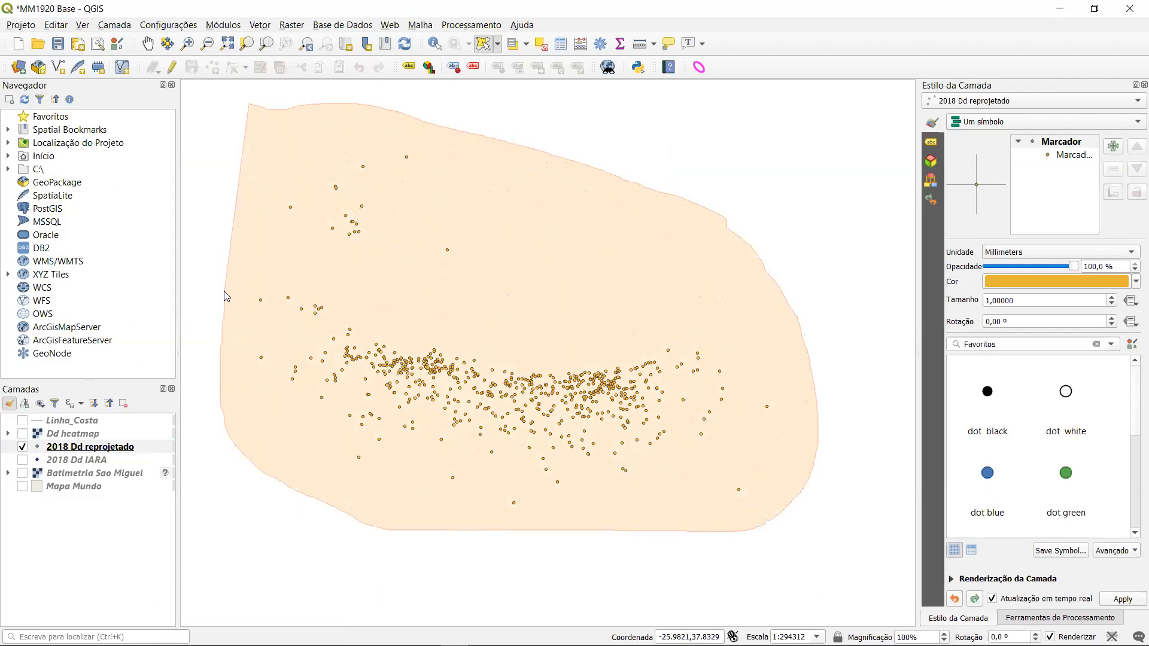
pyautogui.click(224, 291)
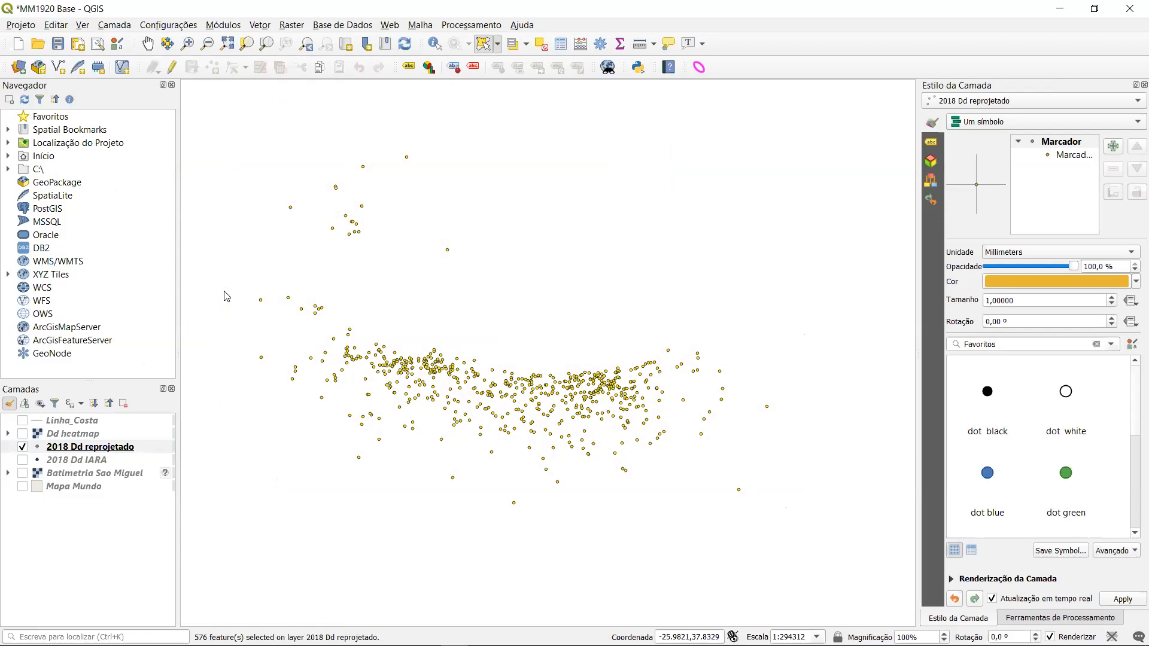
# Create a Yuill standard deviational ellipse from only the selected features of 2018 Dd reprojetado and close the tool.
pyautogui.click(700, 68)
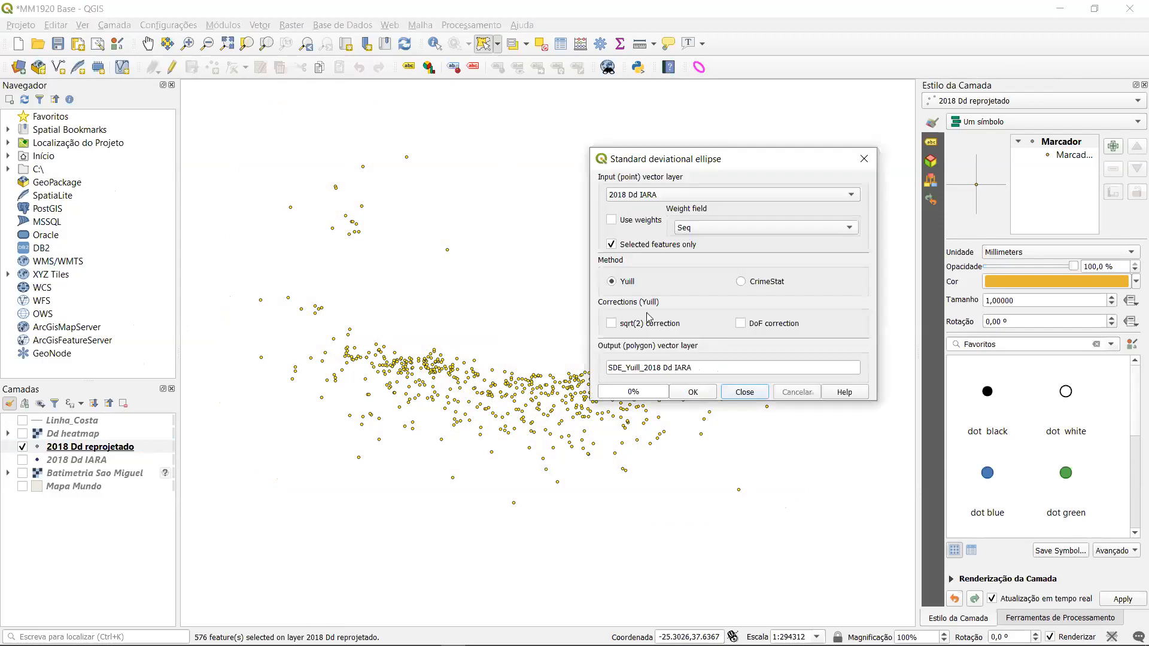
pyautogui.click(654, 197)
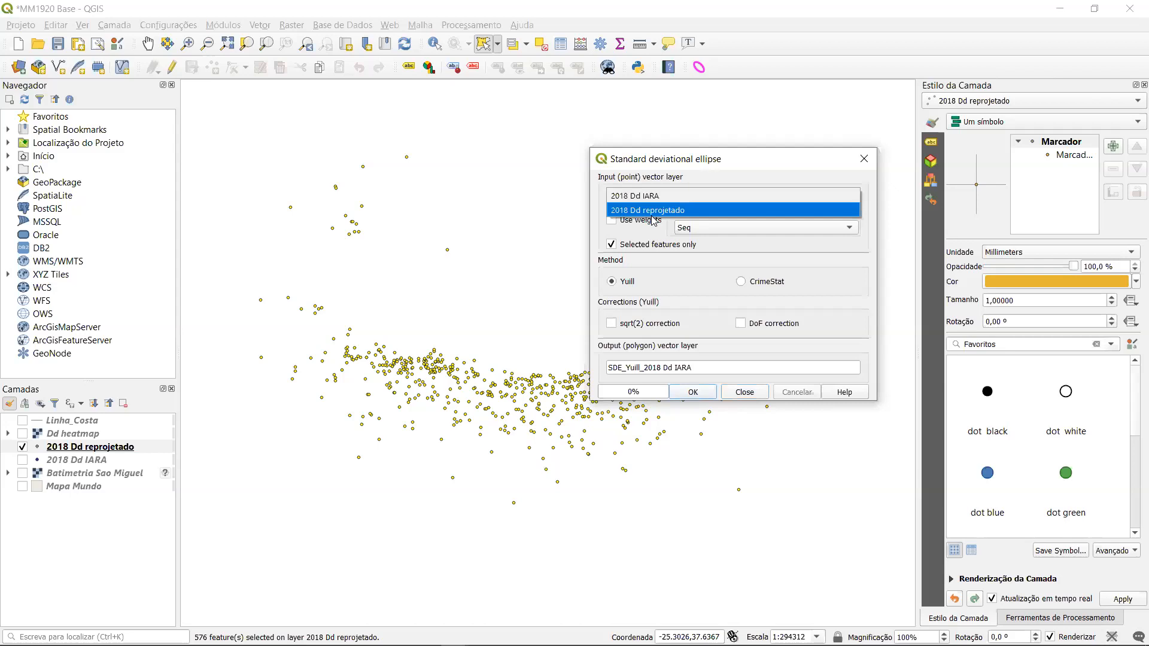
pyautogui.click(653, 211)
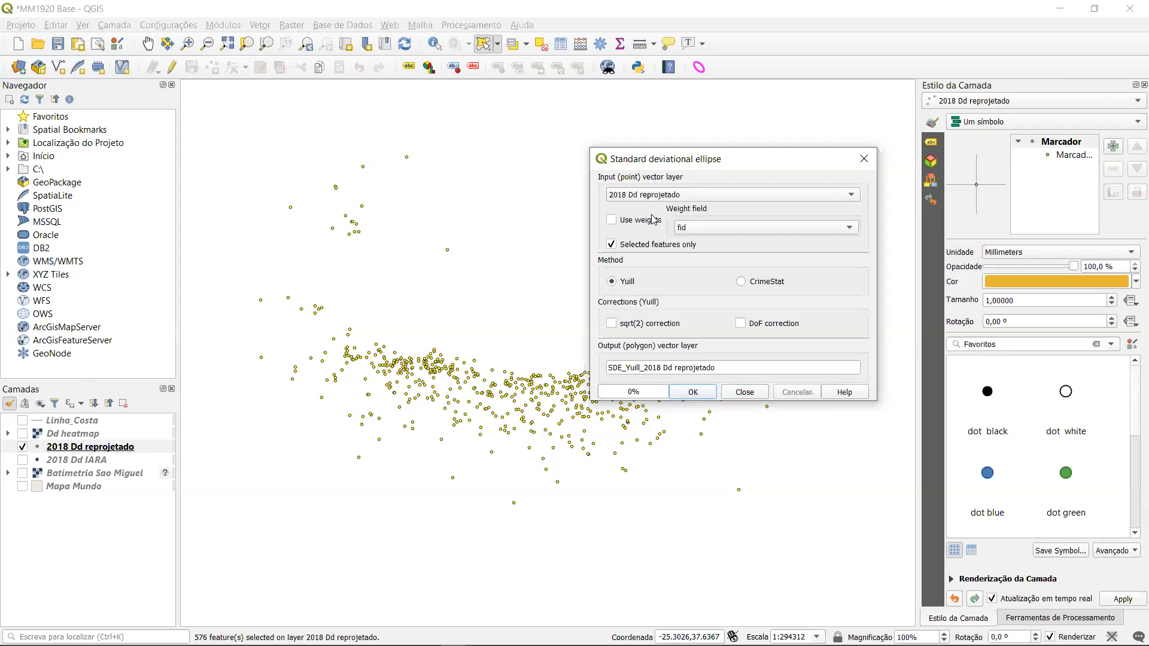
pyautogui.click(613, 247)
pyautogui.click(612, 246)
pyautogui.click(693, 392)
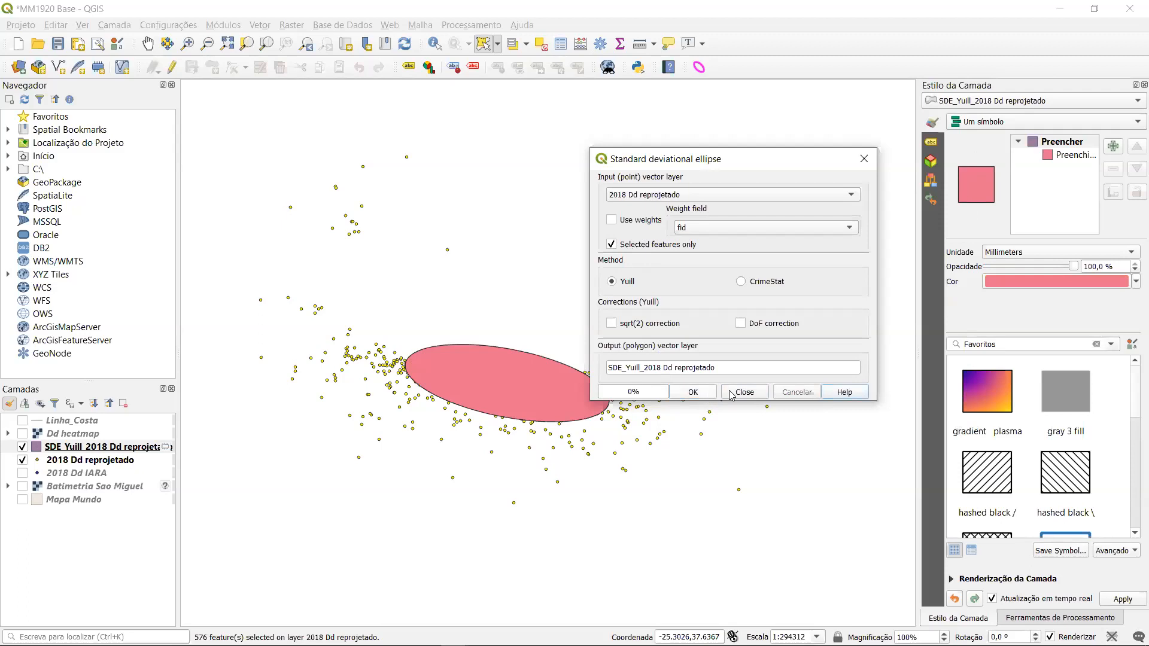
pyautogui.click(757, 396)
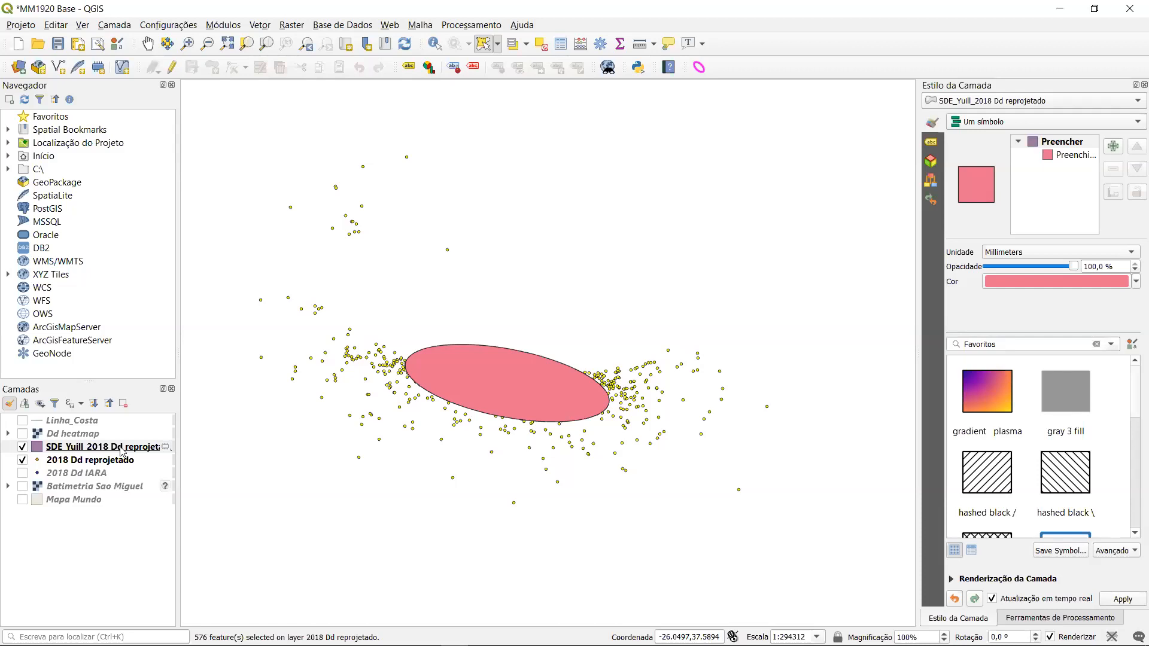
# View the attribute table of the SDE_Yuill_2018 Dd reprojetado layer and close it.
pyautogui.rightClick(121, 451)
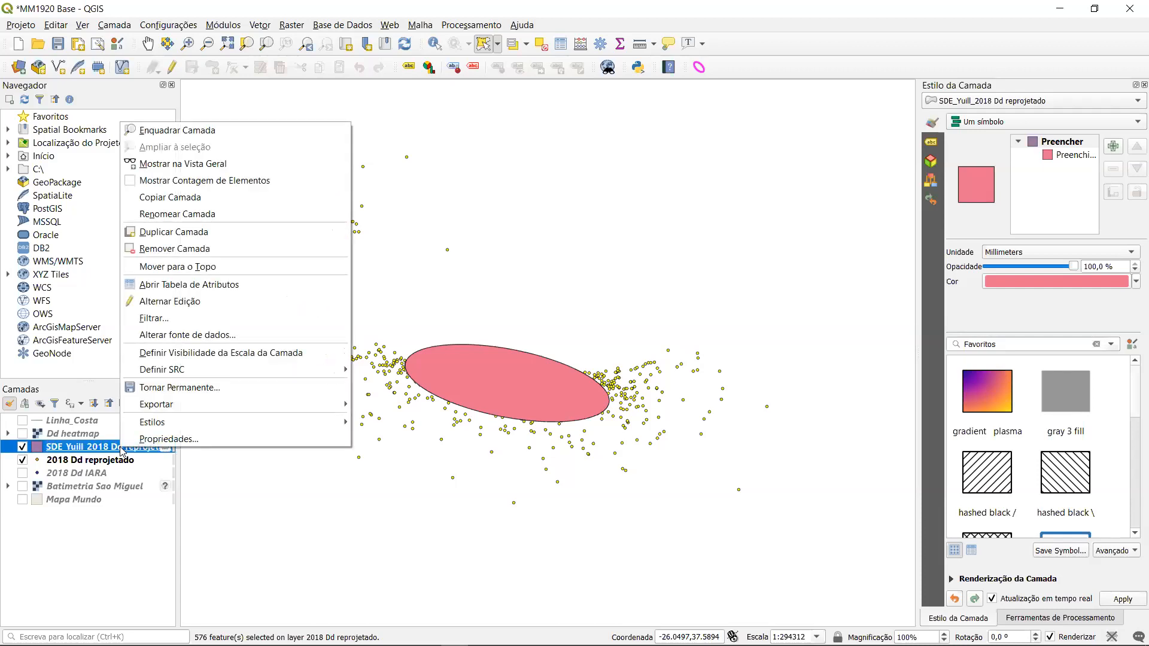
pyautogui.click(217, 285)
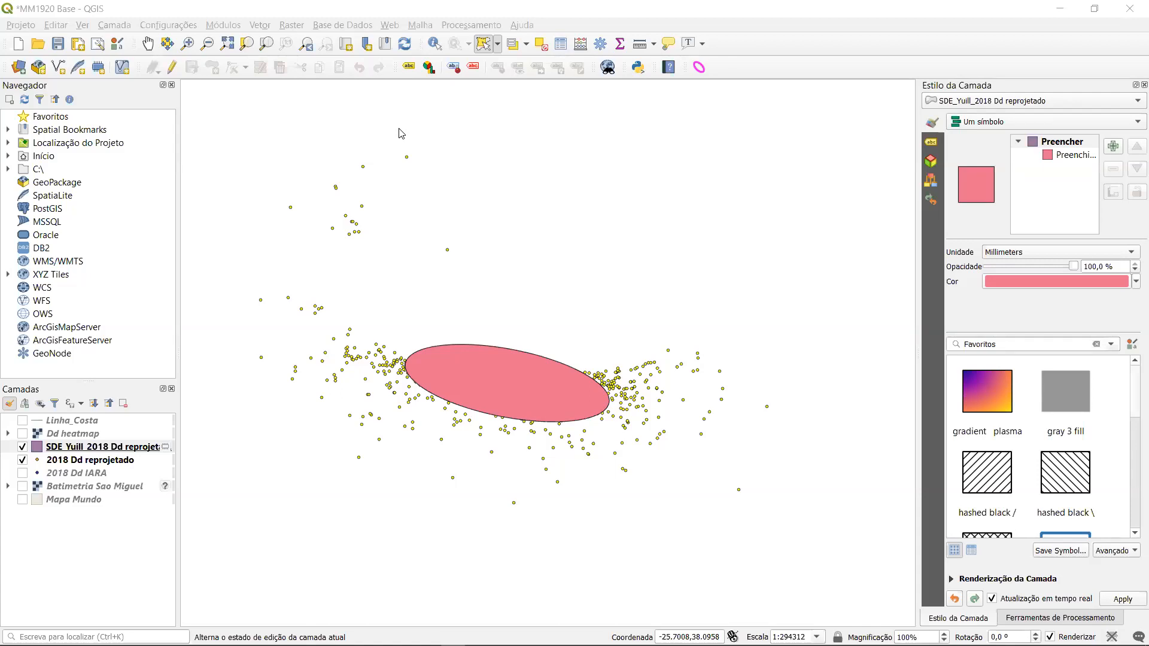
pyautogui.click(880, 148)
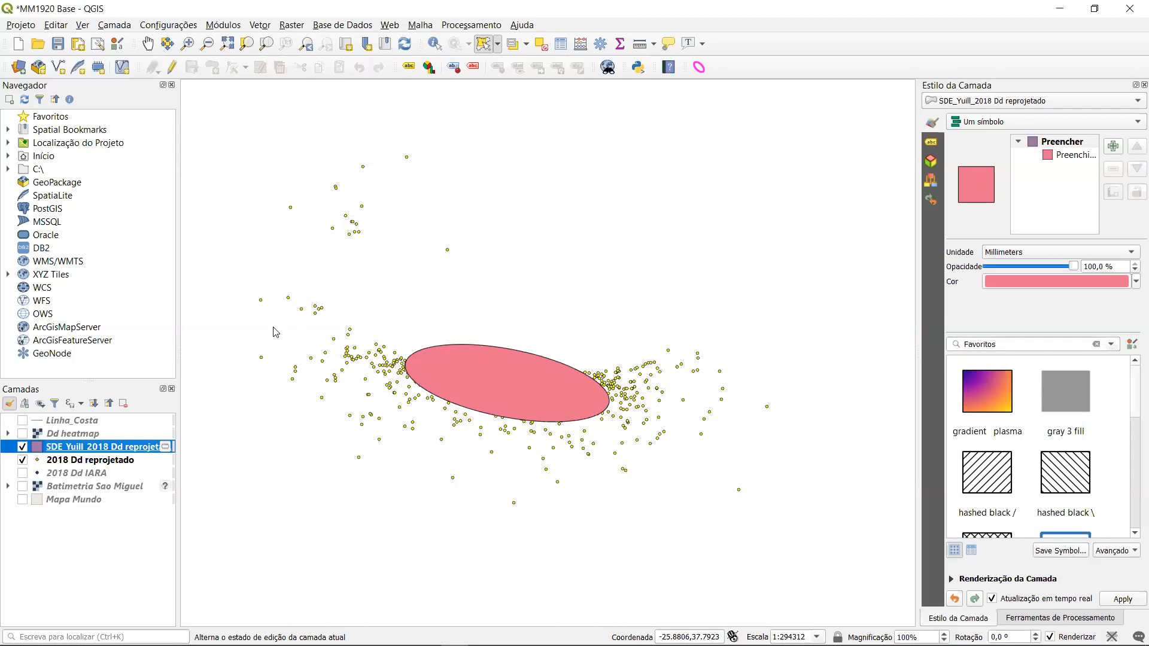
# Hide the ellipse layer and display the Linha_Costa and Batimetria Sao Miguel layers with the points.
pyautogui.click(22, 447)
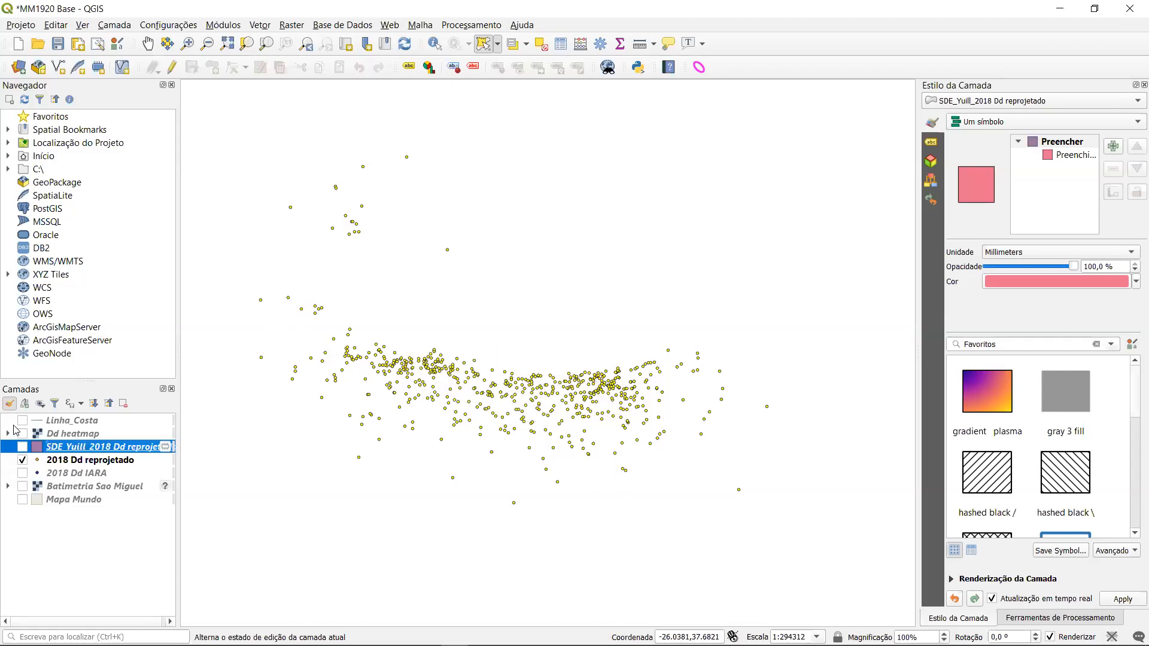
pyautogui.click(22, 421)
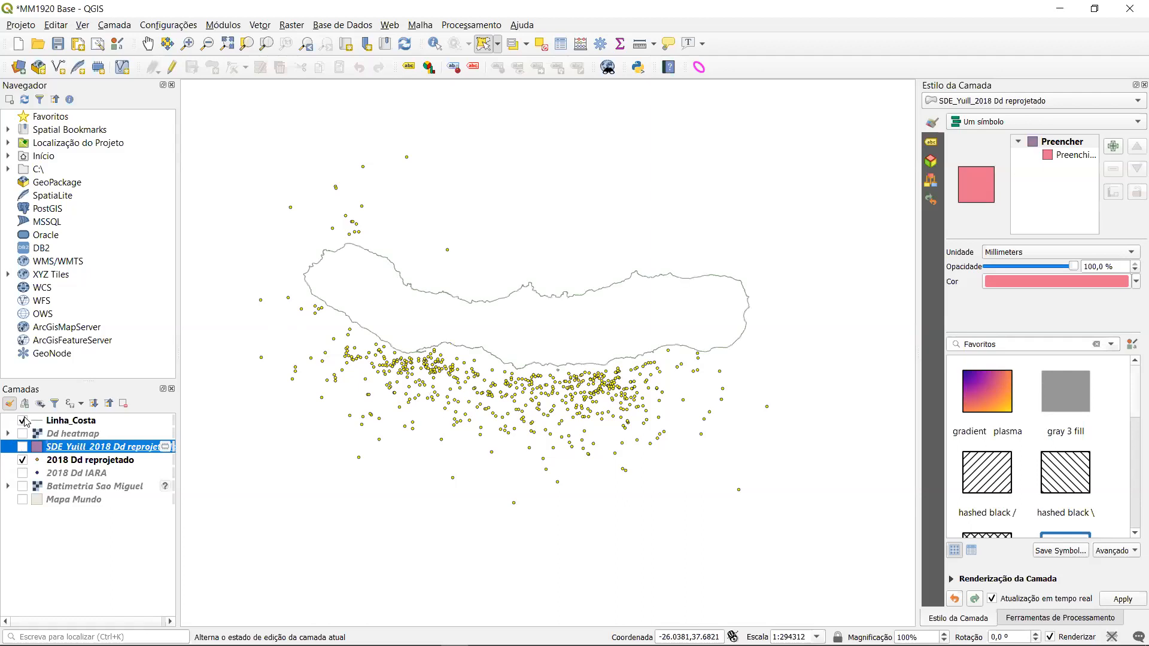
pyautogui.click(22, 487)
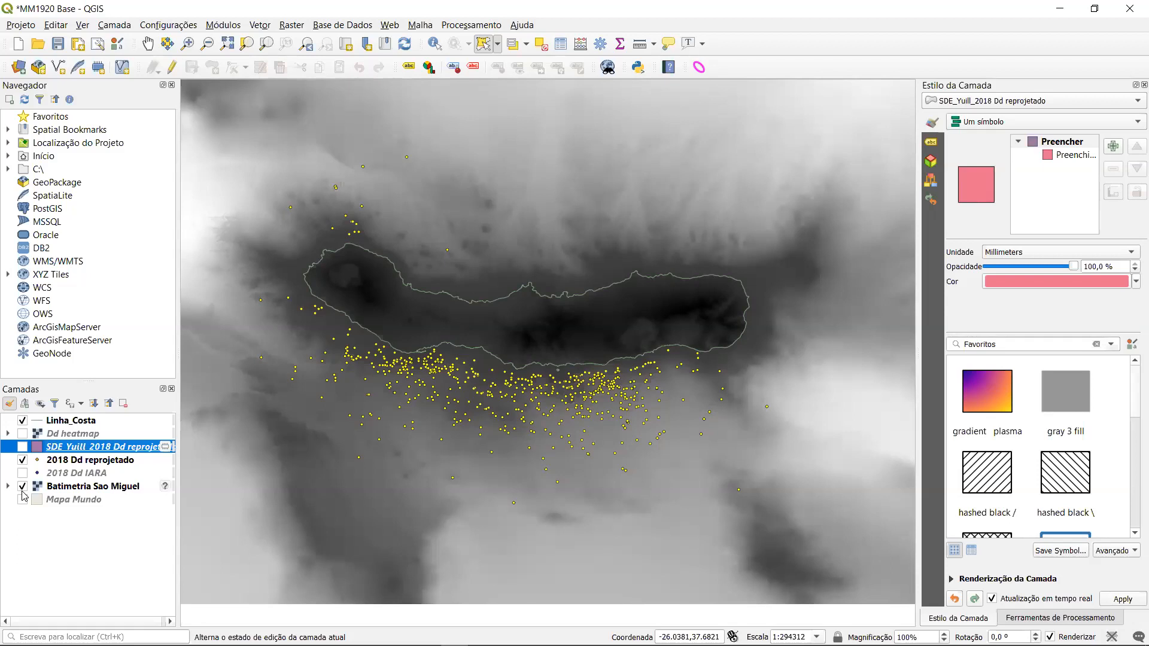
pyautogui.click(88, 491)
pyautogui.rightClick(88, 490)
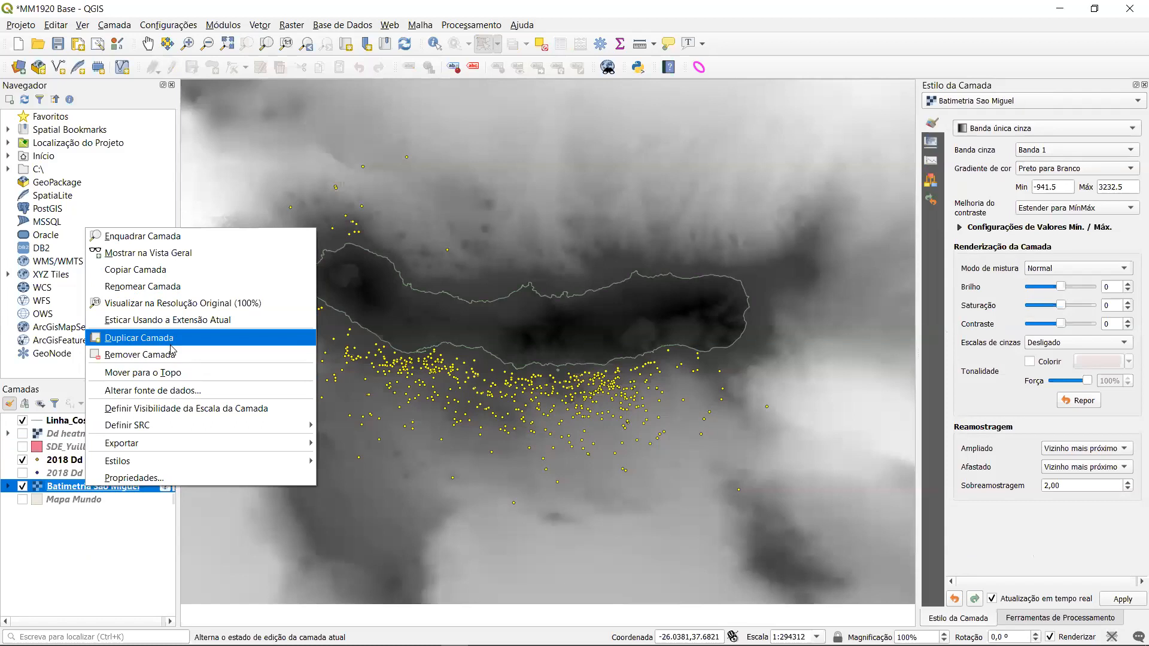
pyautogui.rightClick(62, 489)
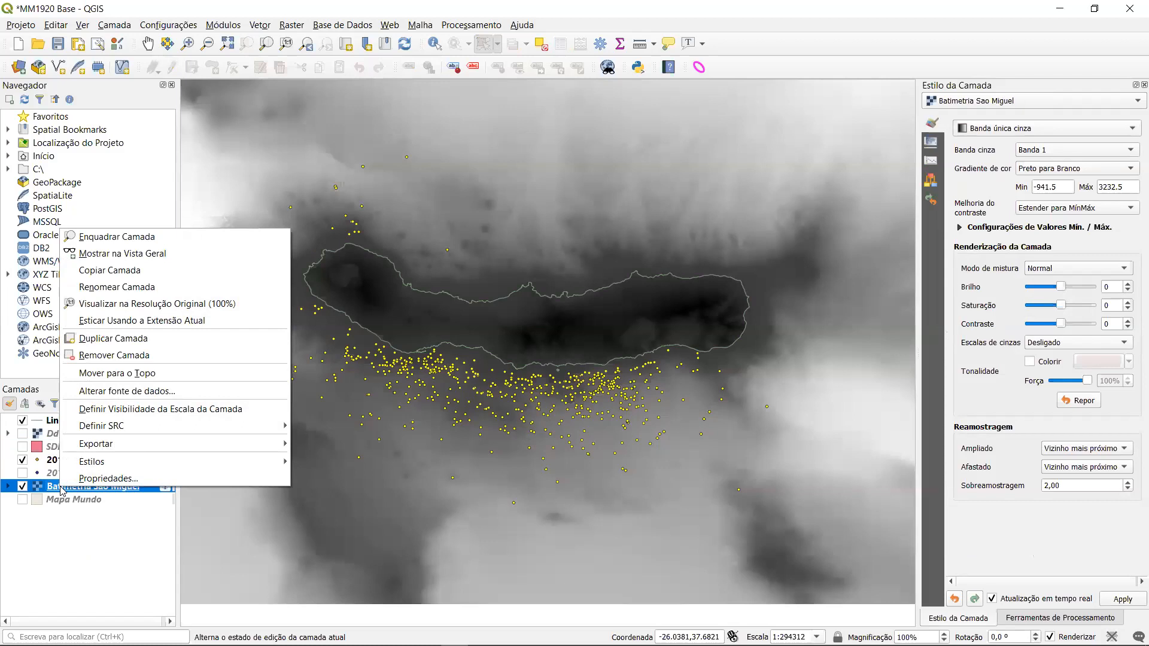
pyautogui.click(43, 549)
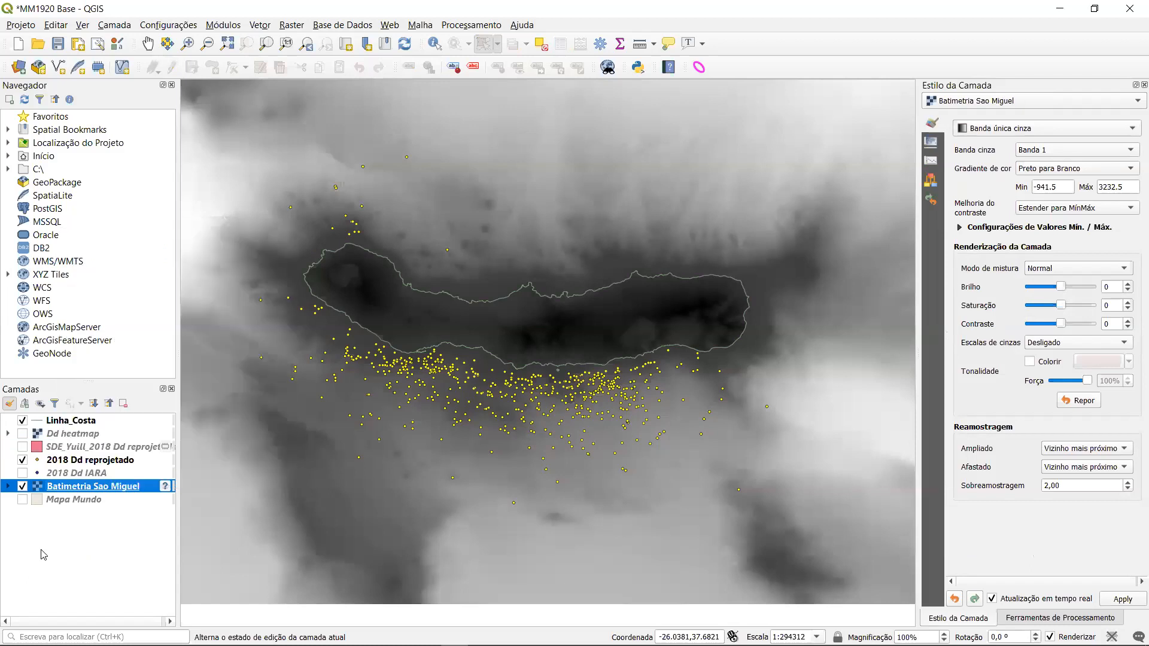
# Open the Reamostrar valores raster tool from the Análise raster group of the processing tools.
pyautogui.click(90, 489)
pyautogui.click(1024, 620)
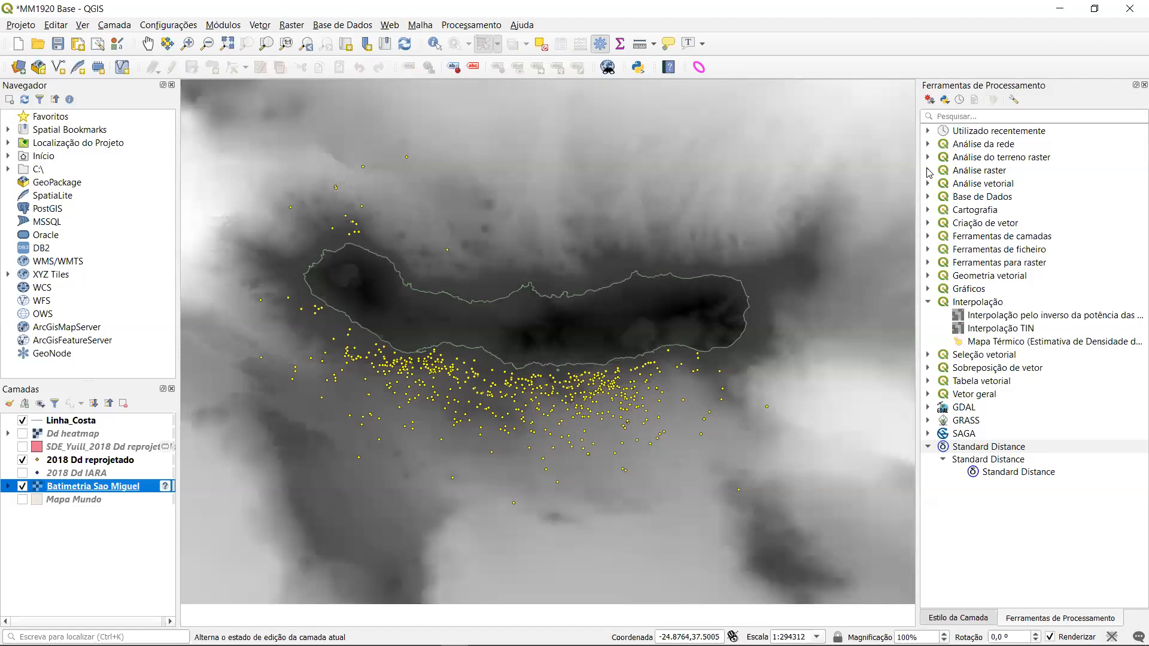
pyautogui.click(929, 170)
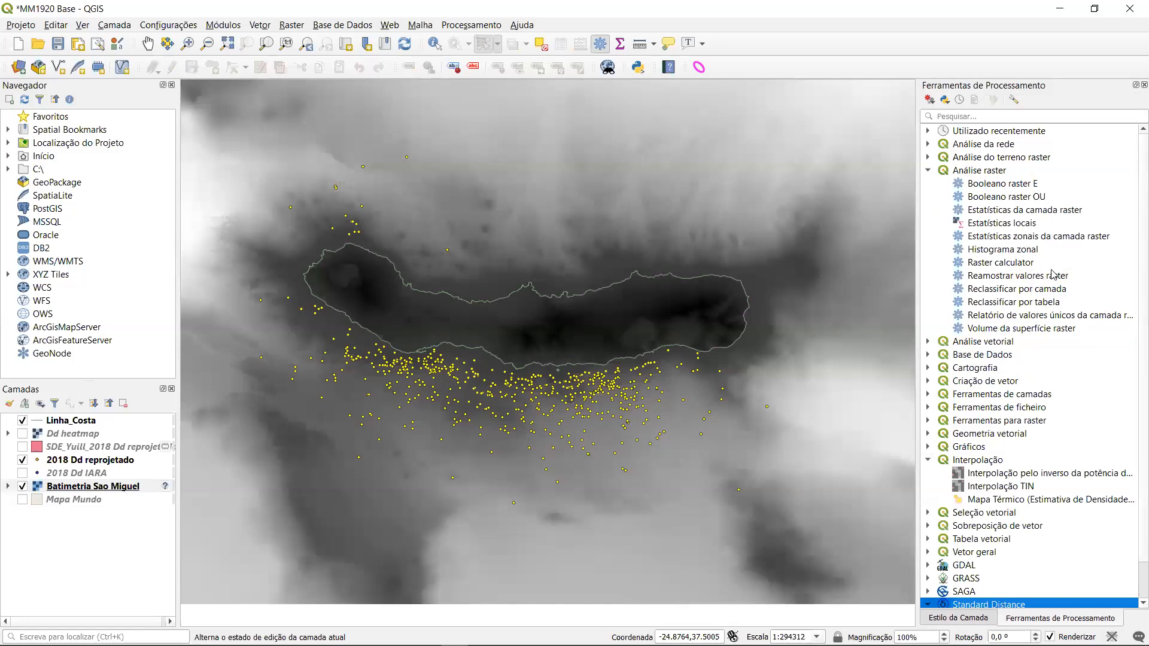
pyautogui.click(1011, 277)
pyautogui.doubleClick(1011, 276)
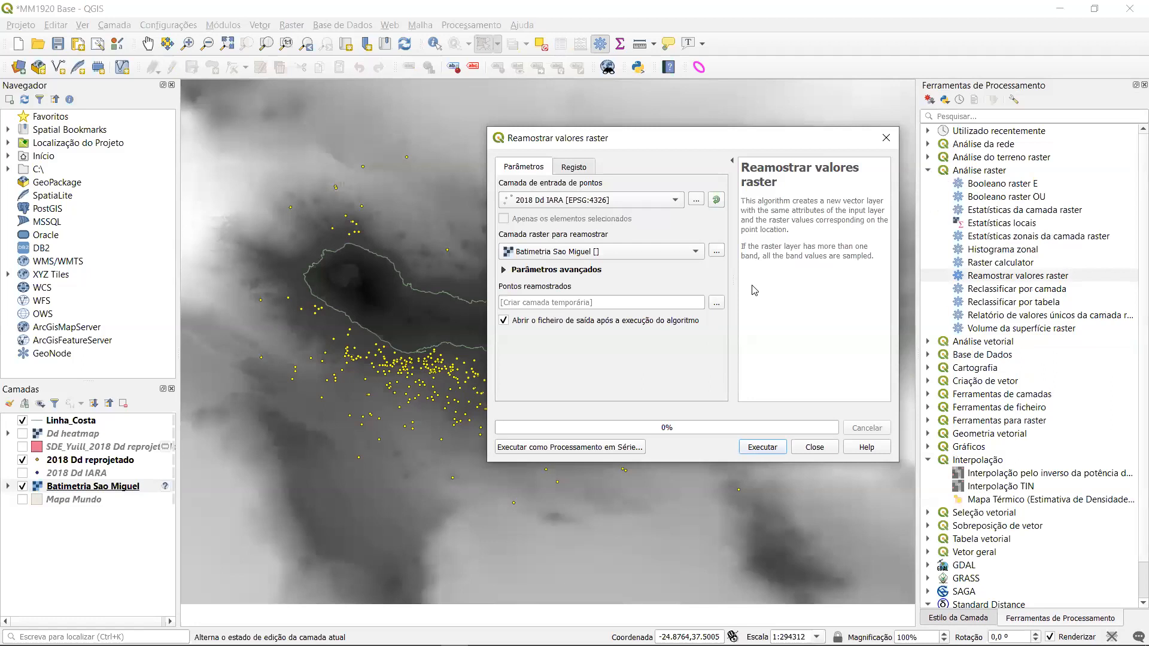
pyautogui.click(887, 138)
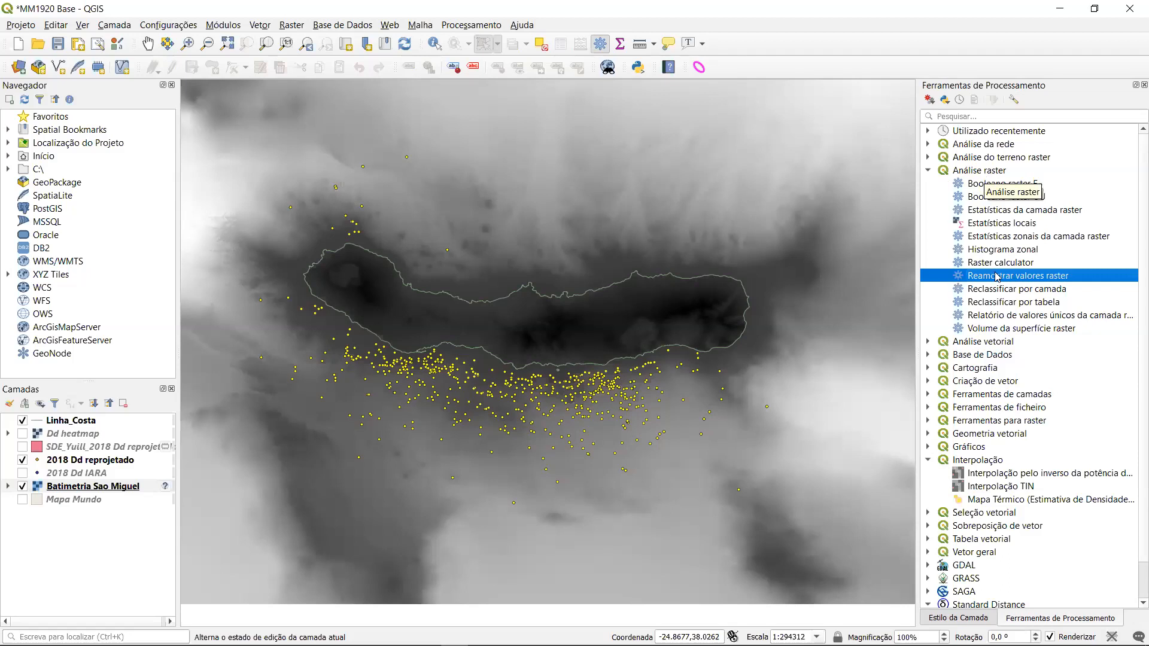
pyautogui.doubleClick(1016, 276)
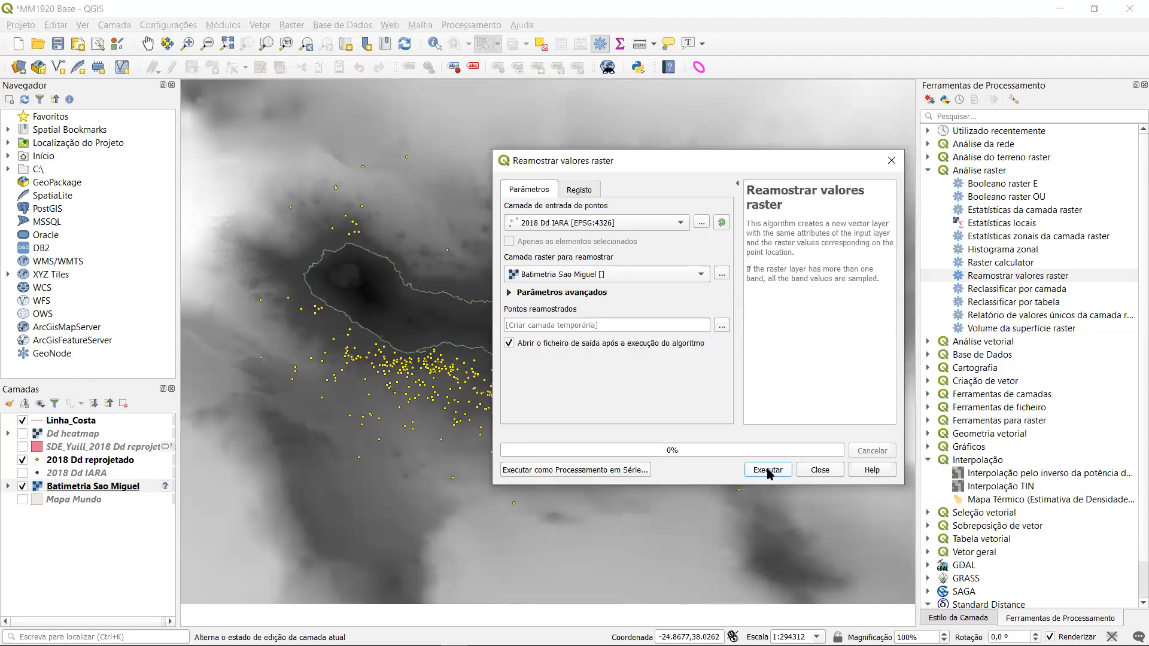
# Try 2018 Dd reprojetado as the input point layer and switch back to 2018 Dd IARA.
pyautogui.click(607, 222)
pyautogui.click(607, 223)
pyautogui.click(607, 223)
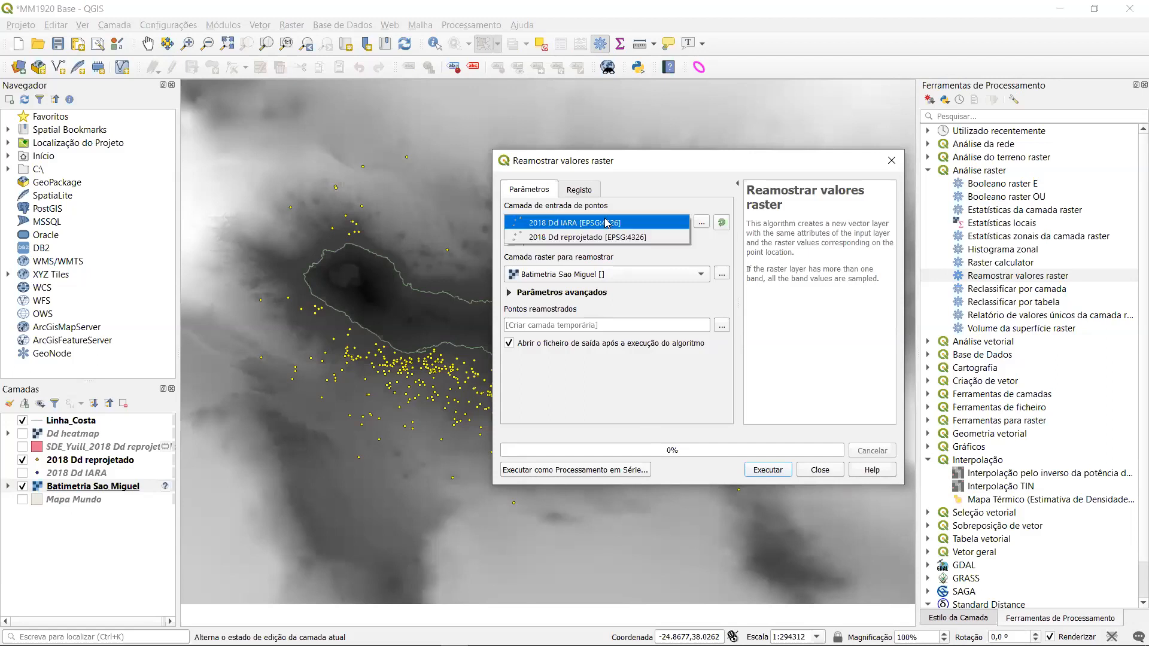
pyautogui.click(607, 237)
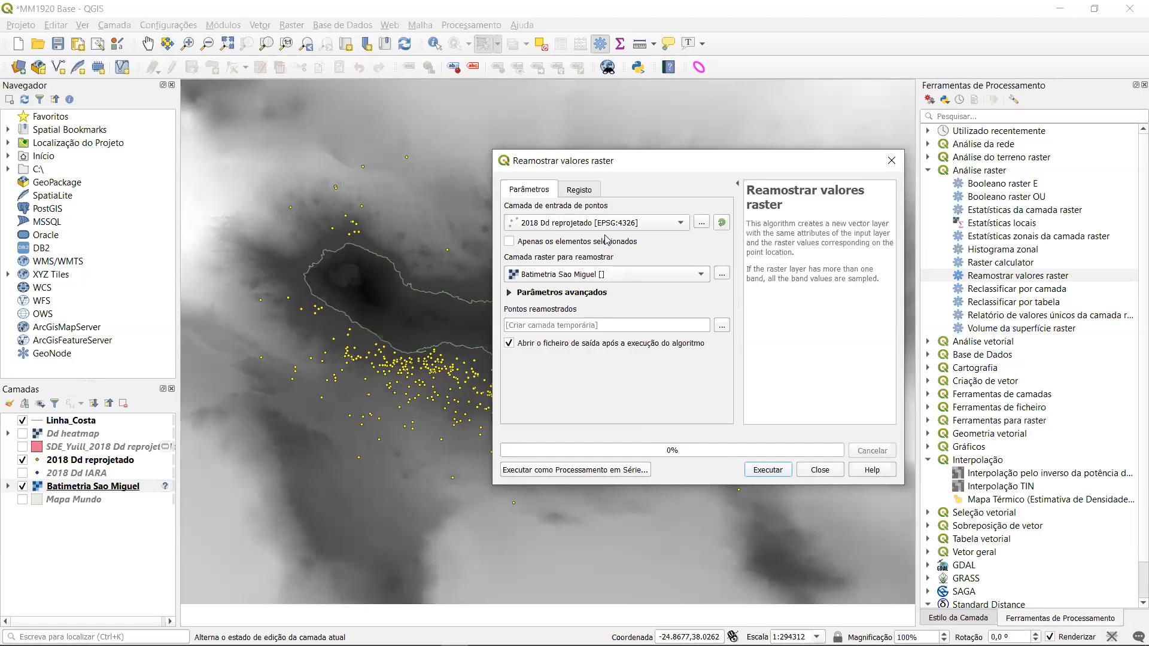
pyautogui.click(607, 222)
pyautogui.click(595, 209)
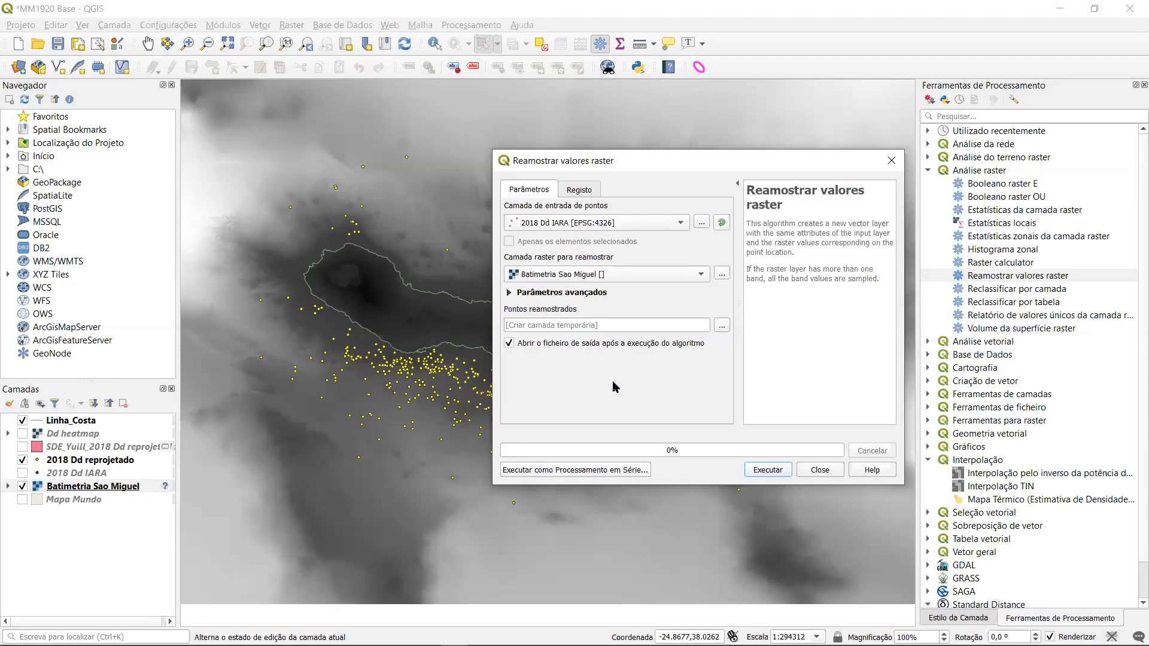
# Set the sampled points output to a GeoPackage file named Dd profundidade in the GIS folder.
pyautogui.click(721, 326)
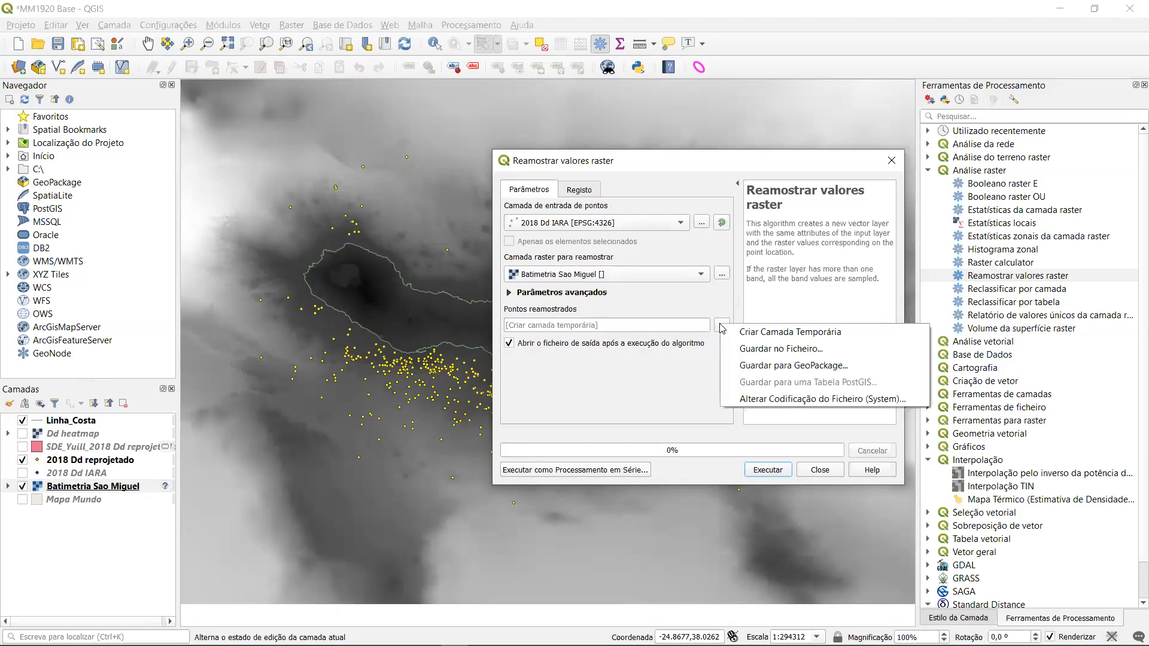
pyautogui.click(746, 346)
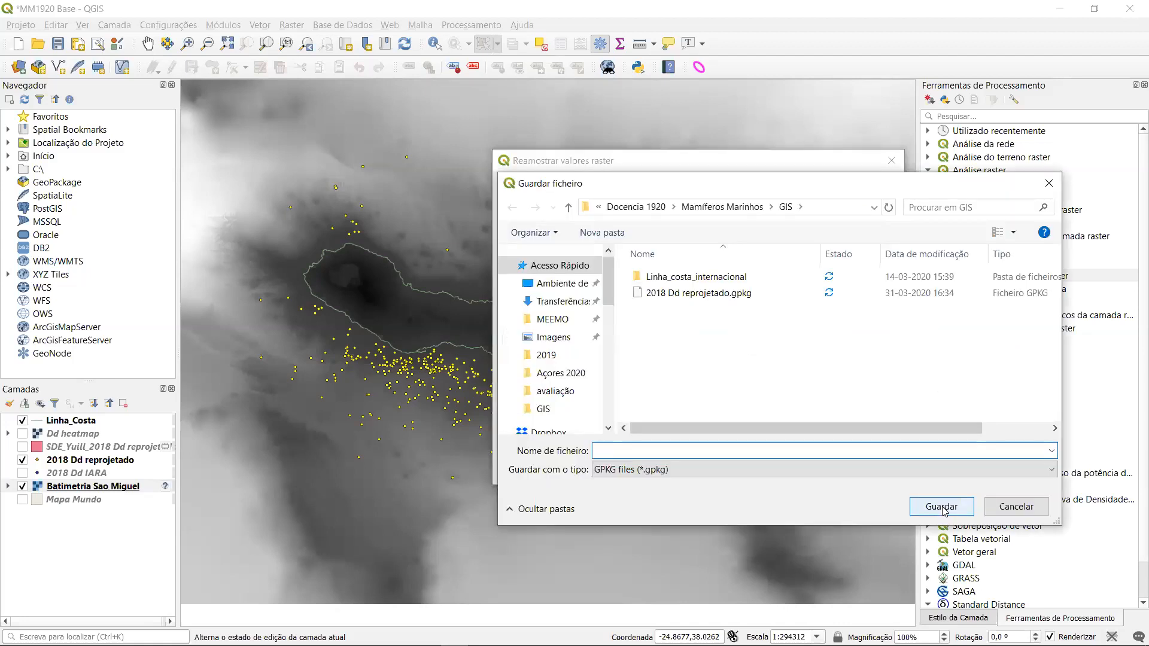
pyautogui.write('Dd')
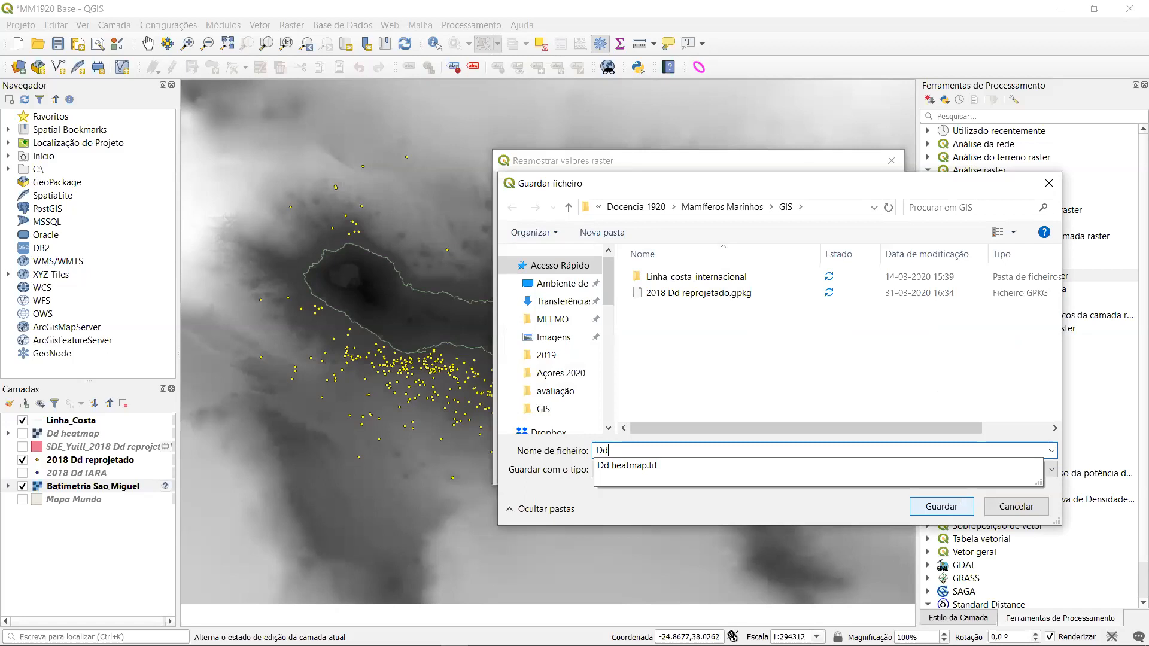
pyautogui.write(' profundidade')
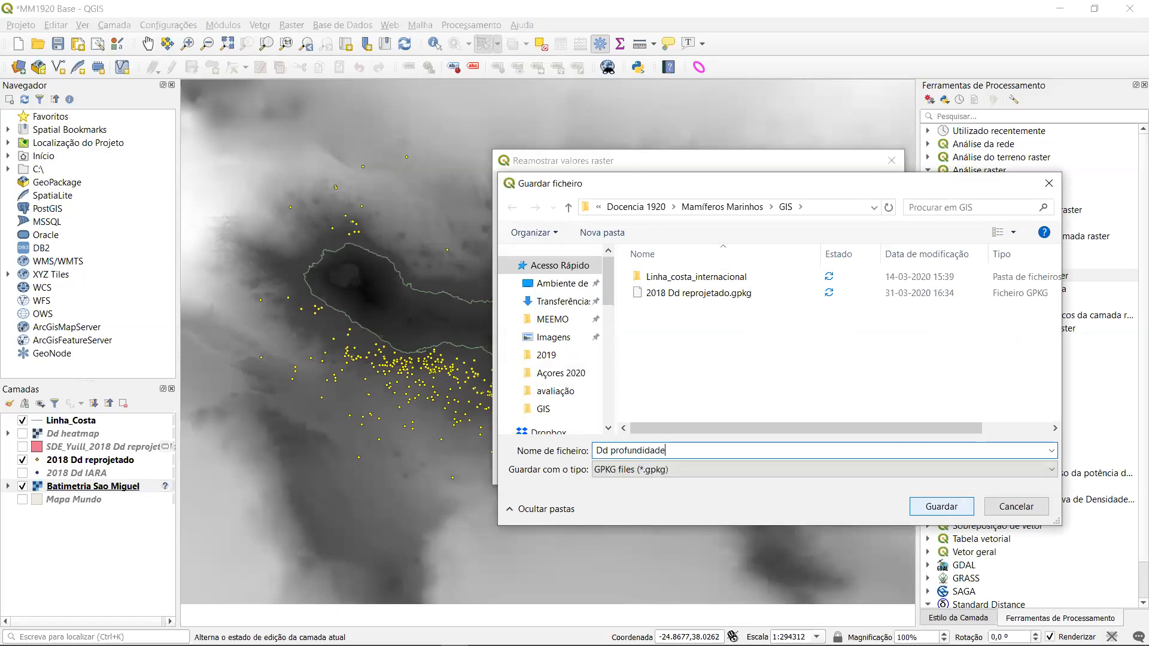
pyautogui.click(952, 513)
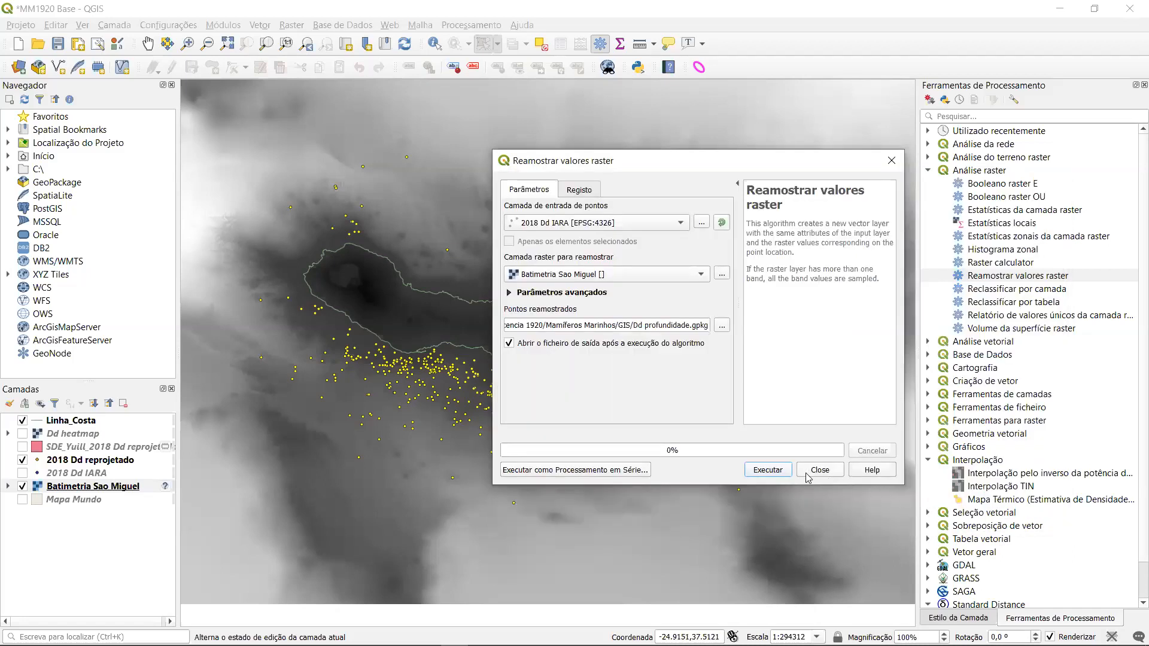
# Try to sample the Batimetria Sao Miguel raster at the 2018 Dd IARA points and read the execution log.
pyautogui.click(772, 471)
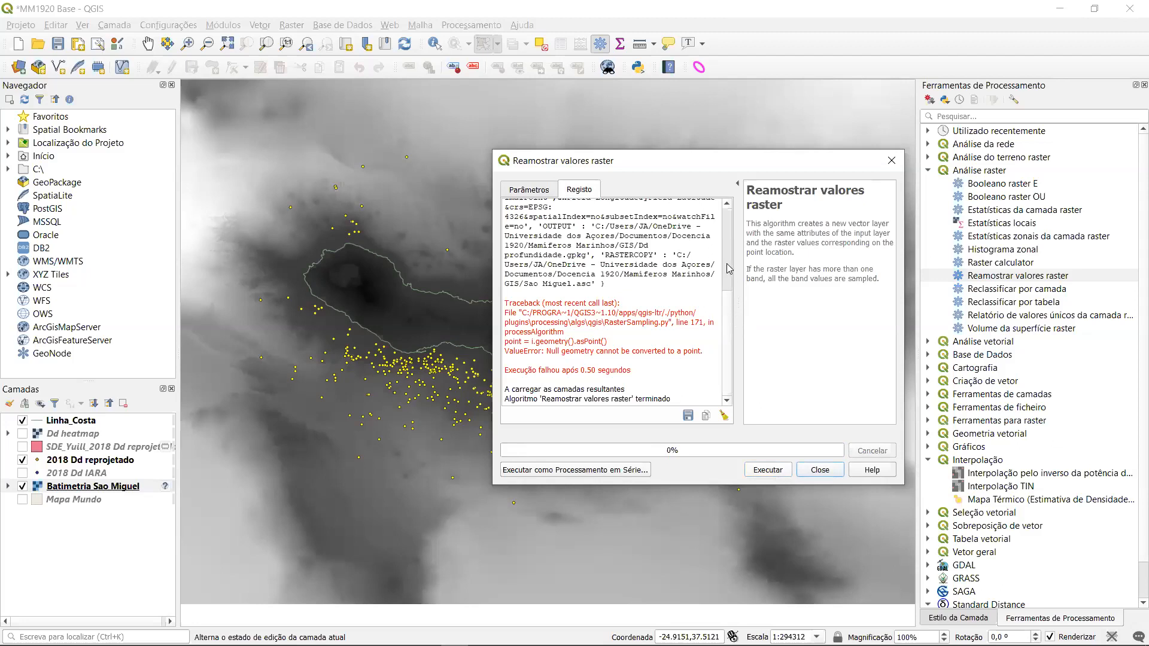
pyautogui.scroll(5, 728, 269)
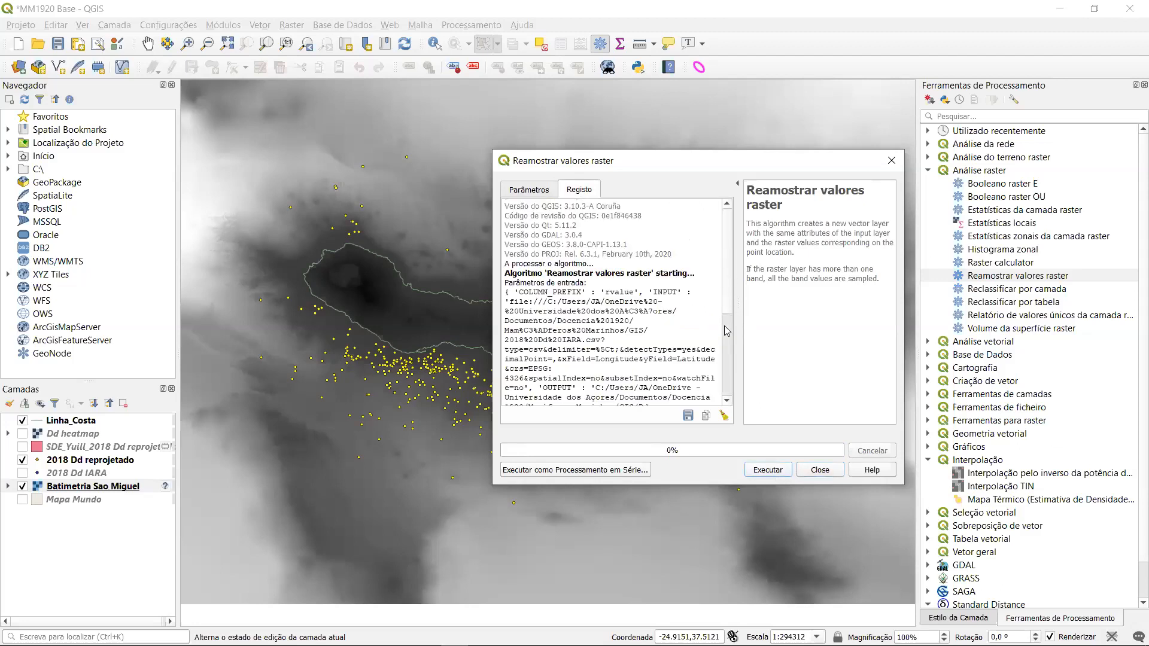
pyautogui.scroll(-5, 727, 331)
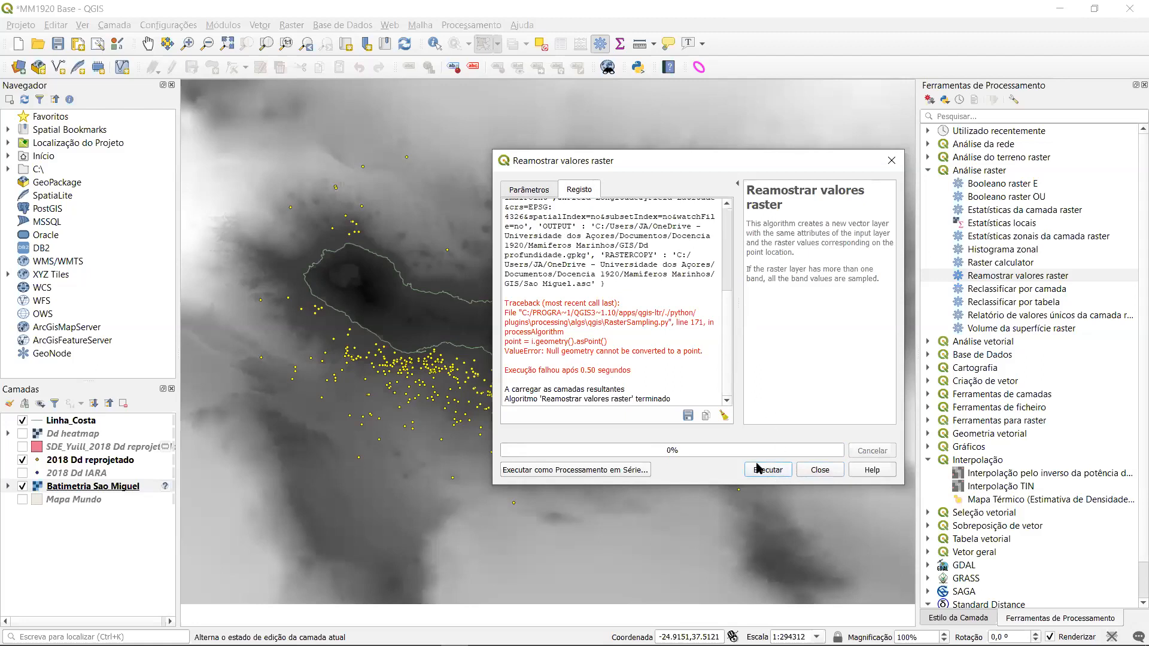
# Sample the Batimetria Sao Miguel raster at only the selected features of 2018 Dd reprojetado and close the tool.
pyautogui.click(526, 194)
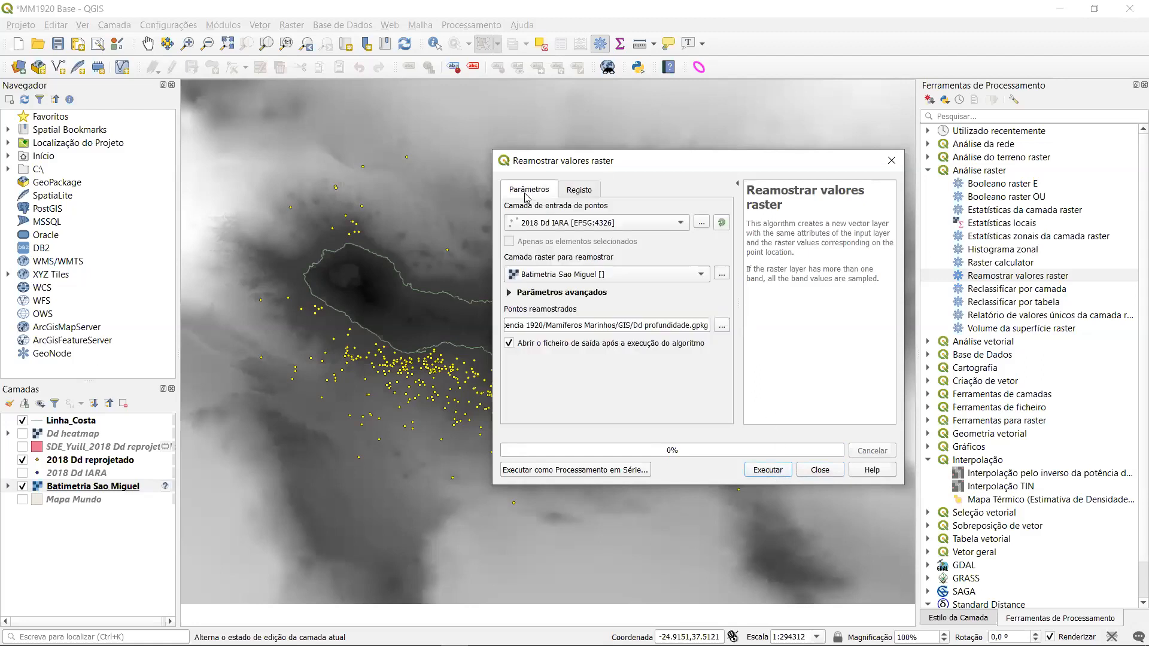
pyautogui.click(546, 224)
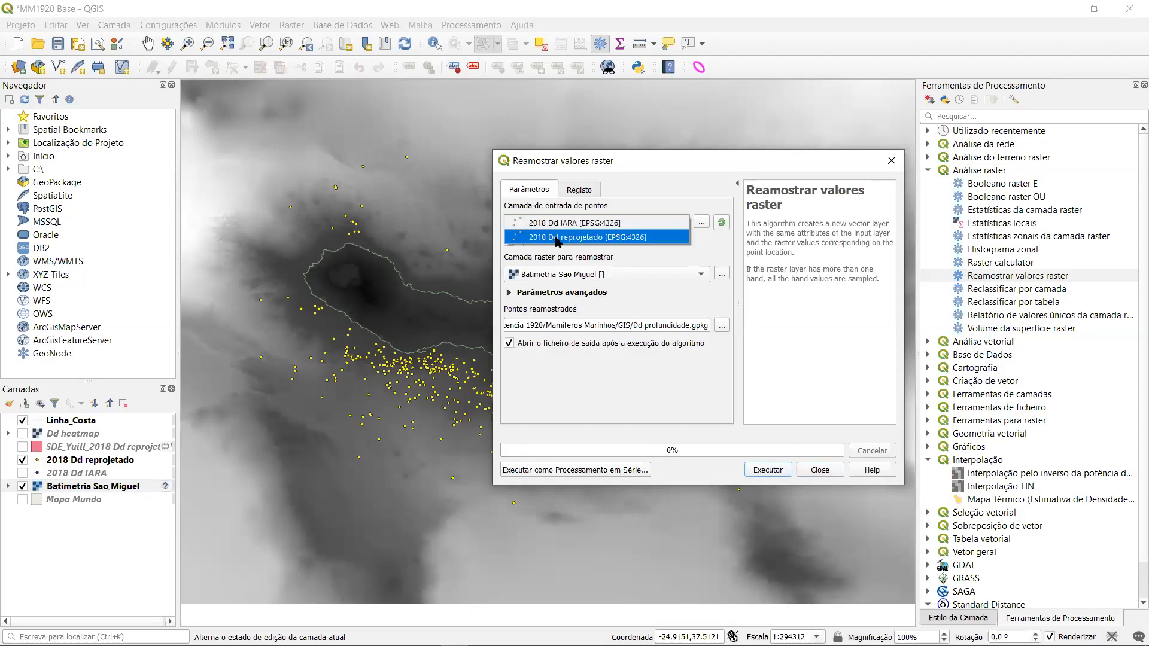
pyautogui.click(556, 237)
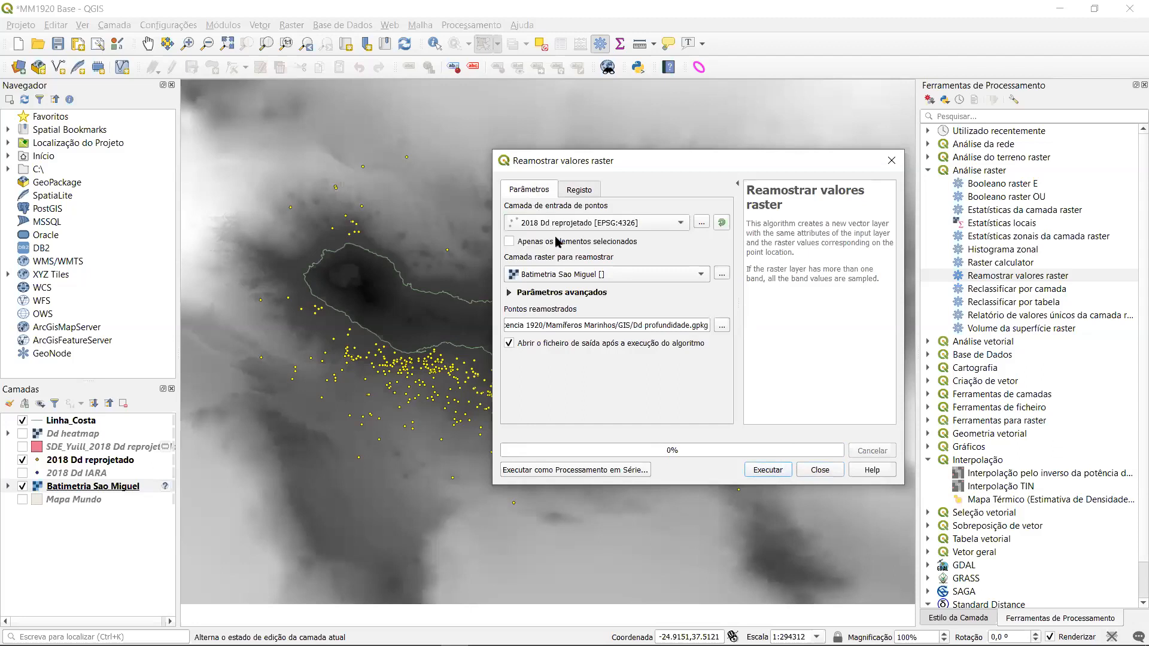
pyautogui.click(557, 241)
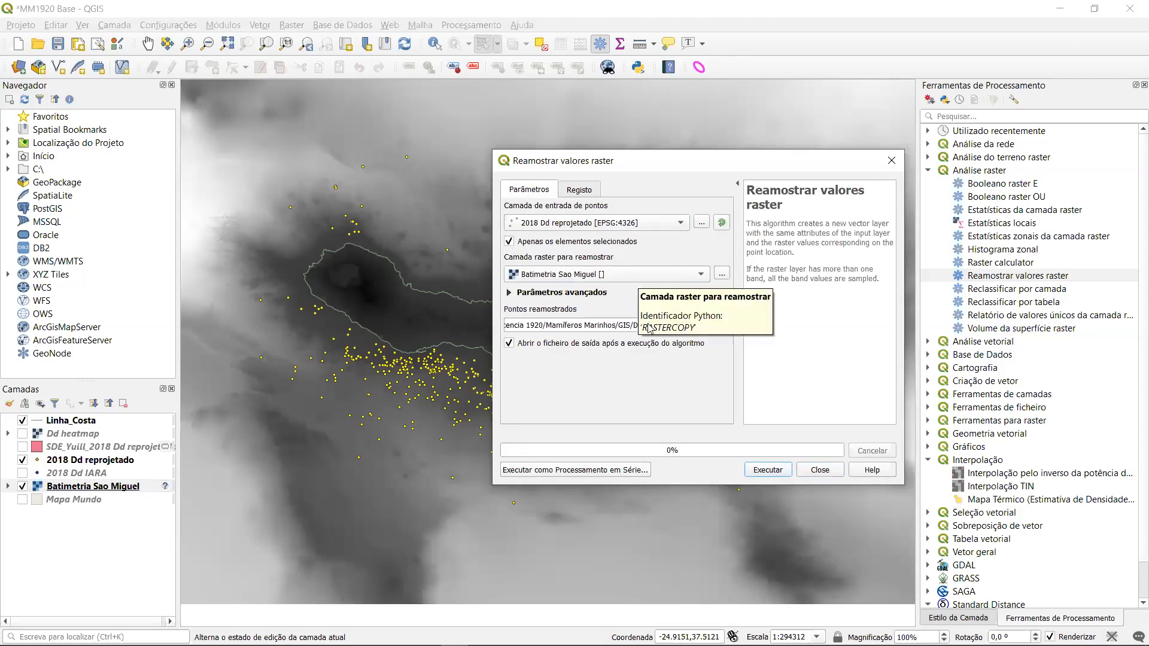
pyautogui.click(768, 471)
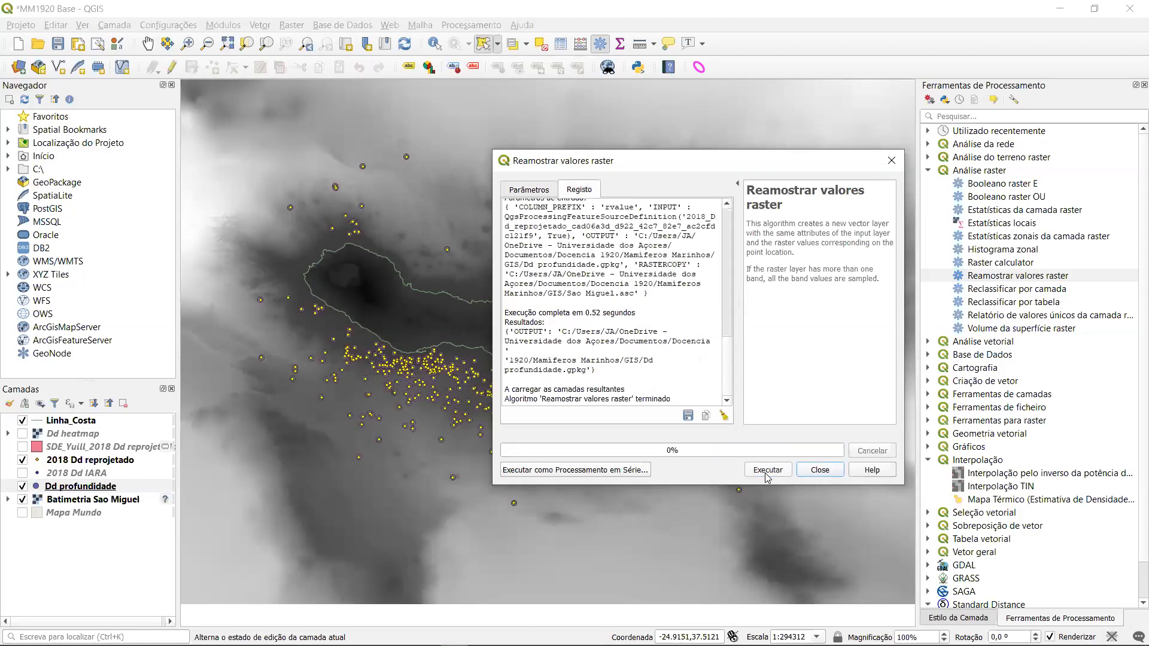
pyautogui.click(821, 473)
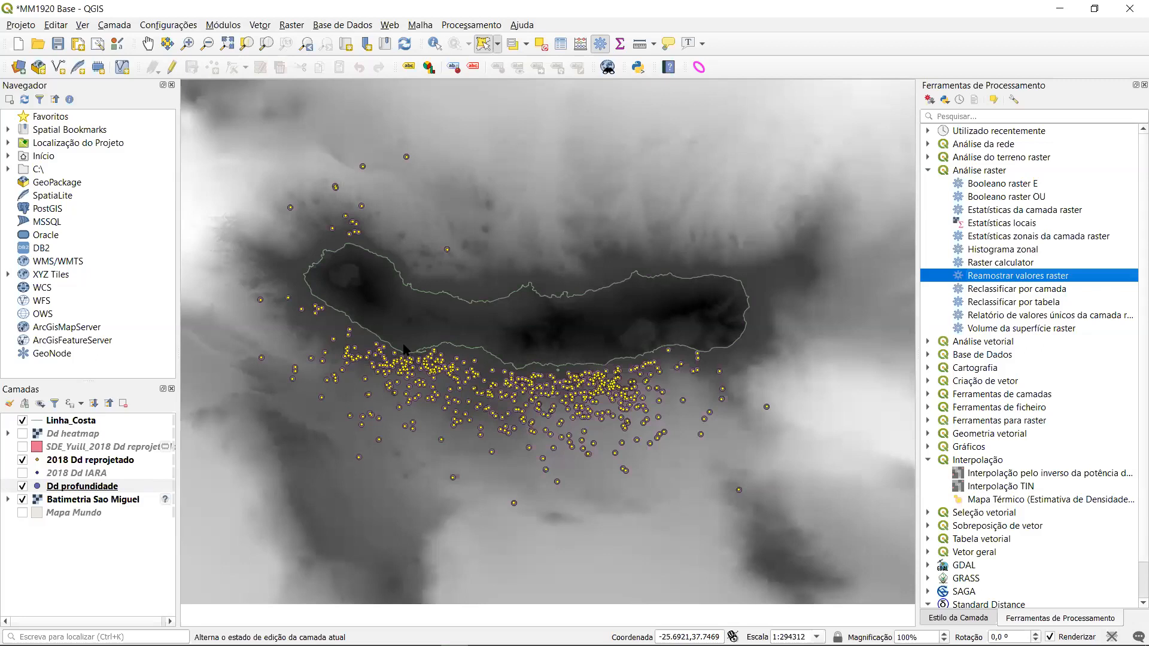
# Hide the Linha_Costa and Batimetria Sao Miguel layers, and toggle Dd profundidade off and on to compare the points.
pyautogui.click(22, 422)
pyautogui.click(23, 422)
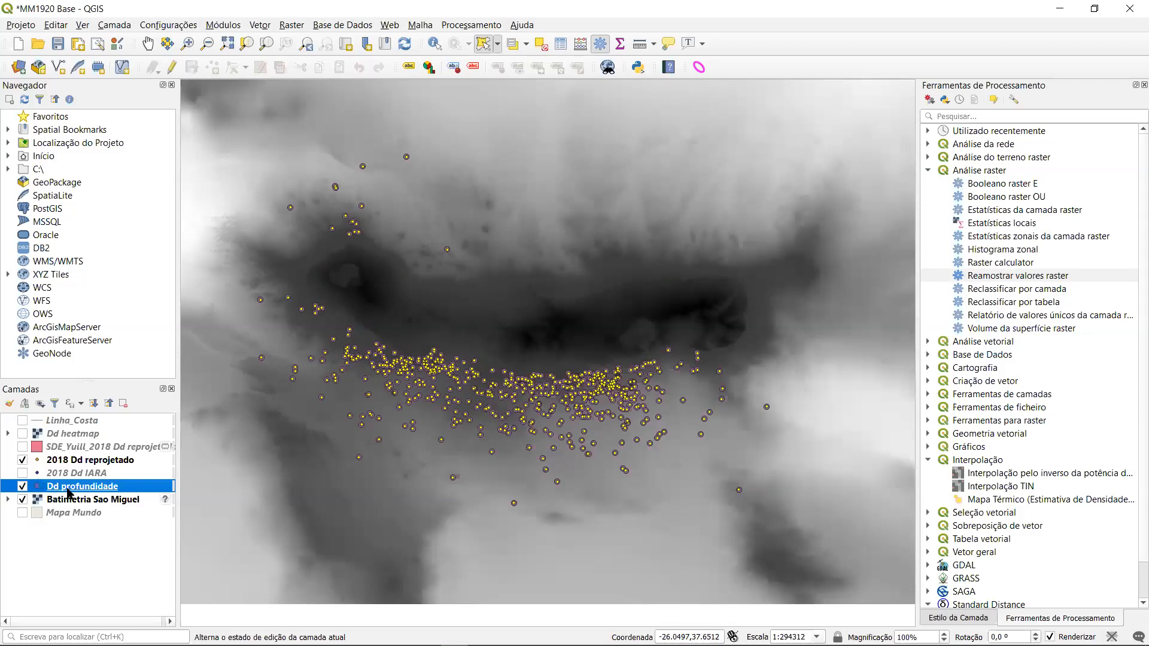
pyautogui.click(22, 501)
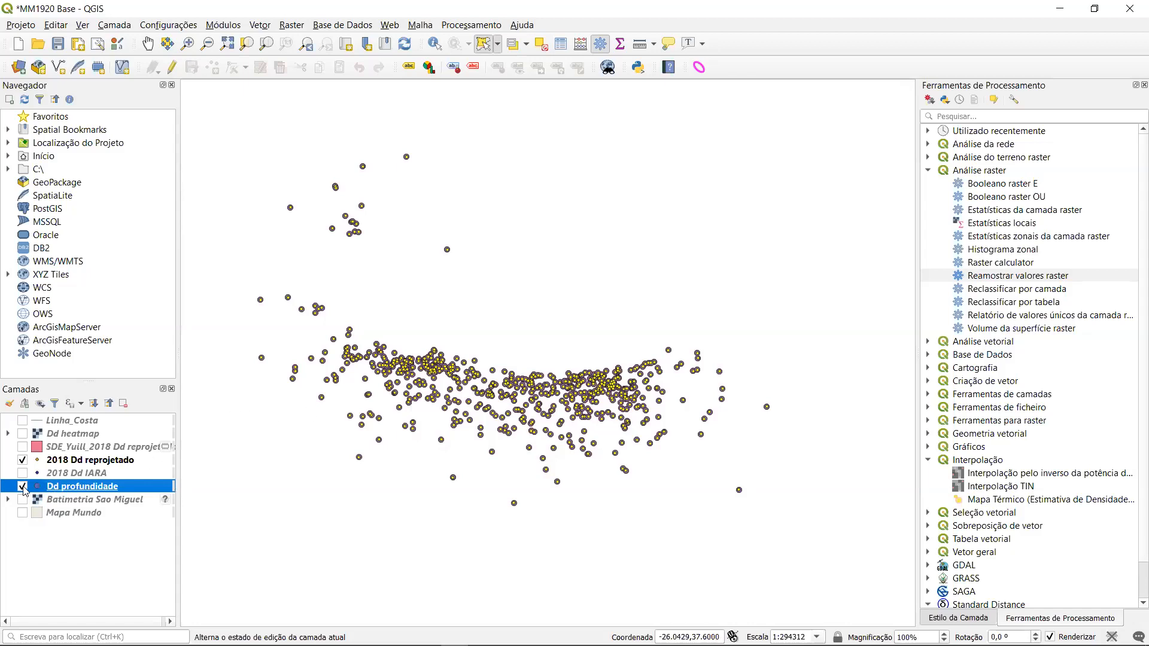
pyautogui.click(23, 487)
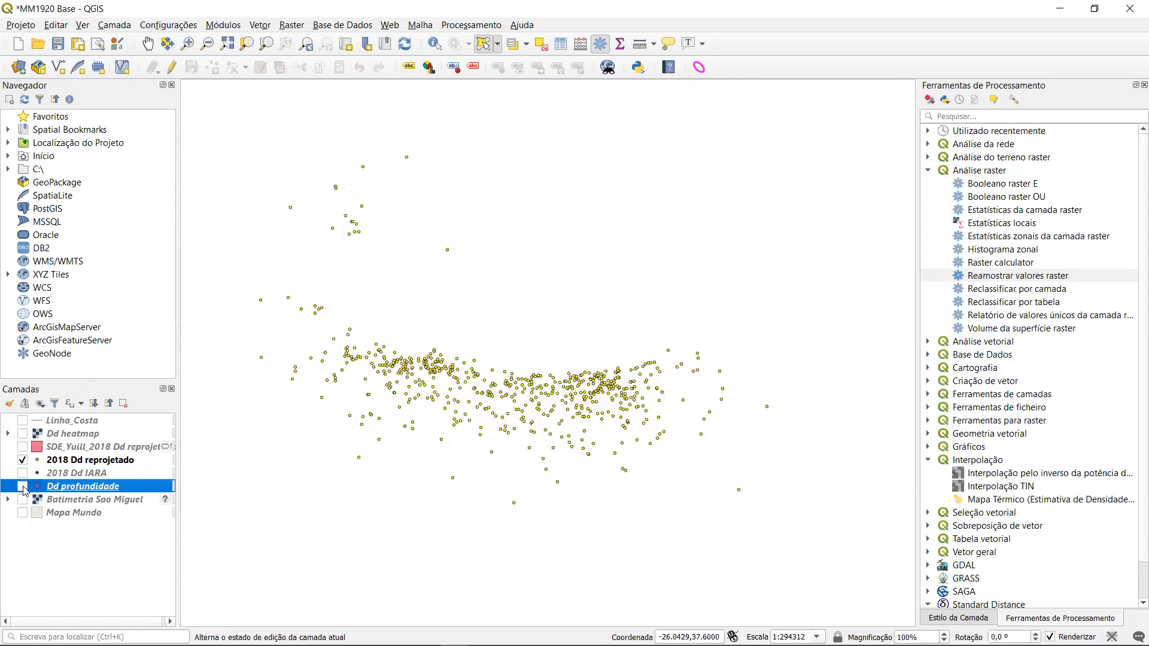
pyautogui.click(23, 488)
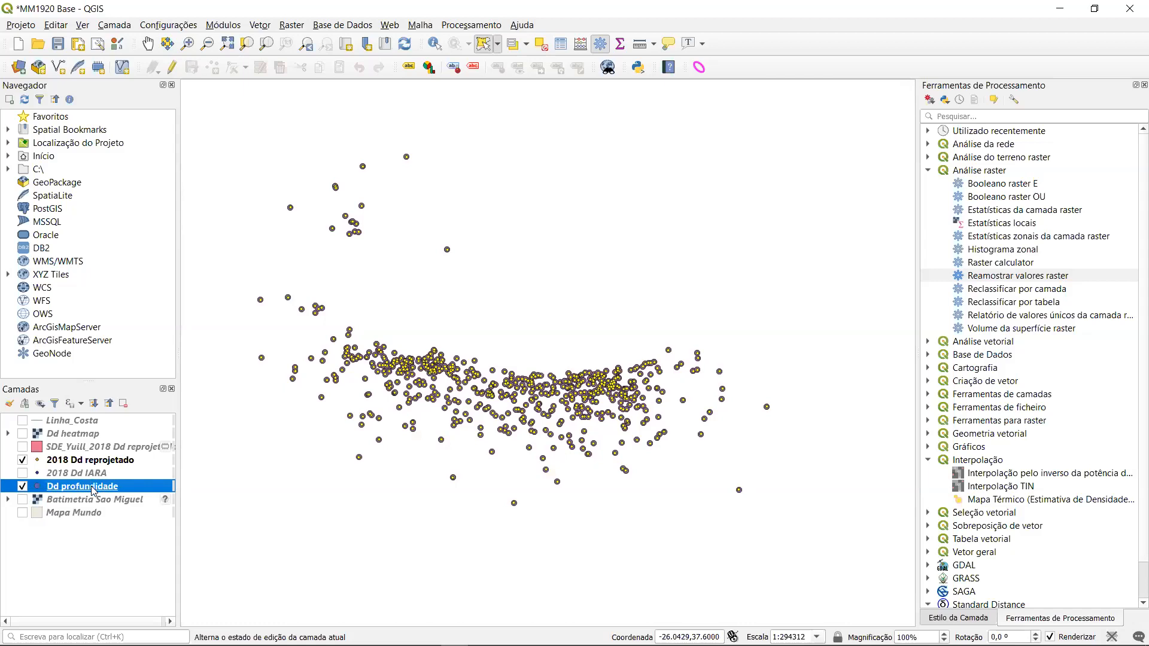
# View the attribute table of the Dd profundidade layer and close it.
pyautogui.moveTo(94, 489)
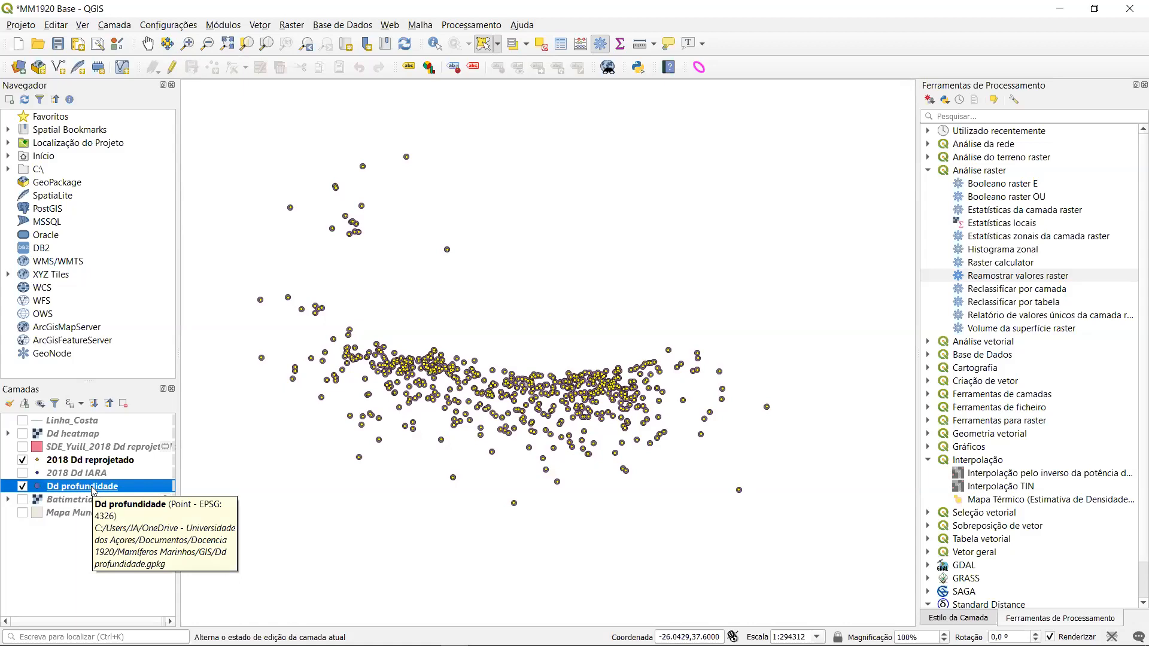
pyautogui.rightClick(93, 489)
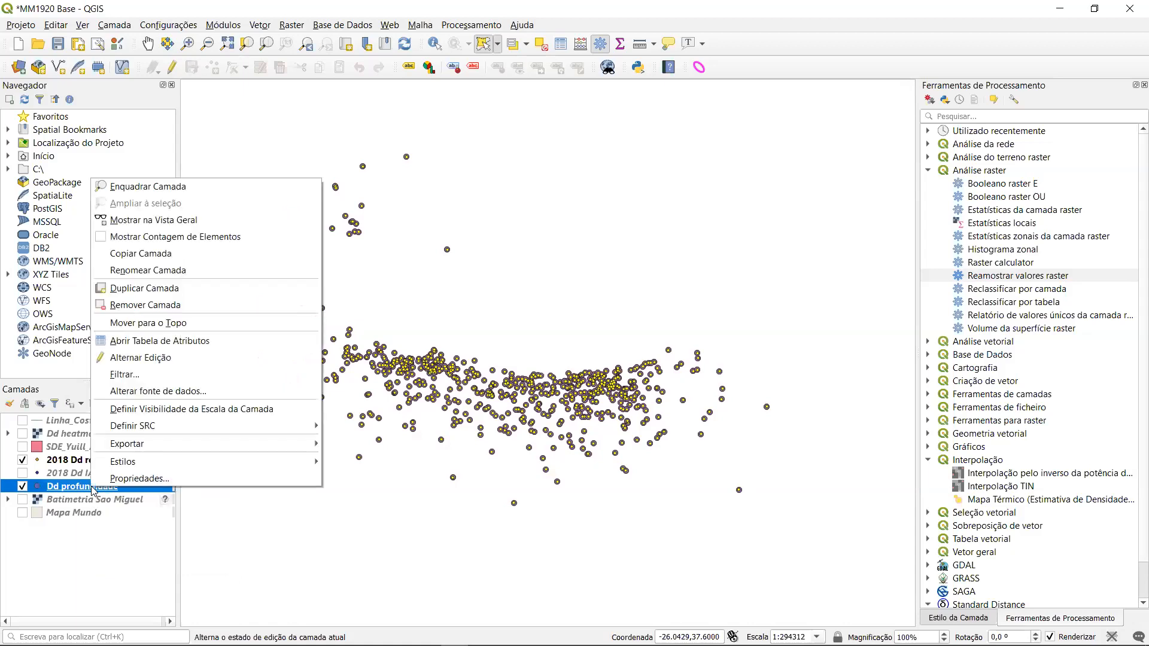
pyautogui.click(167, 343)
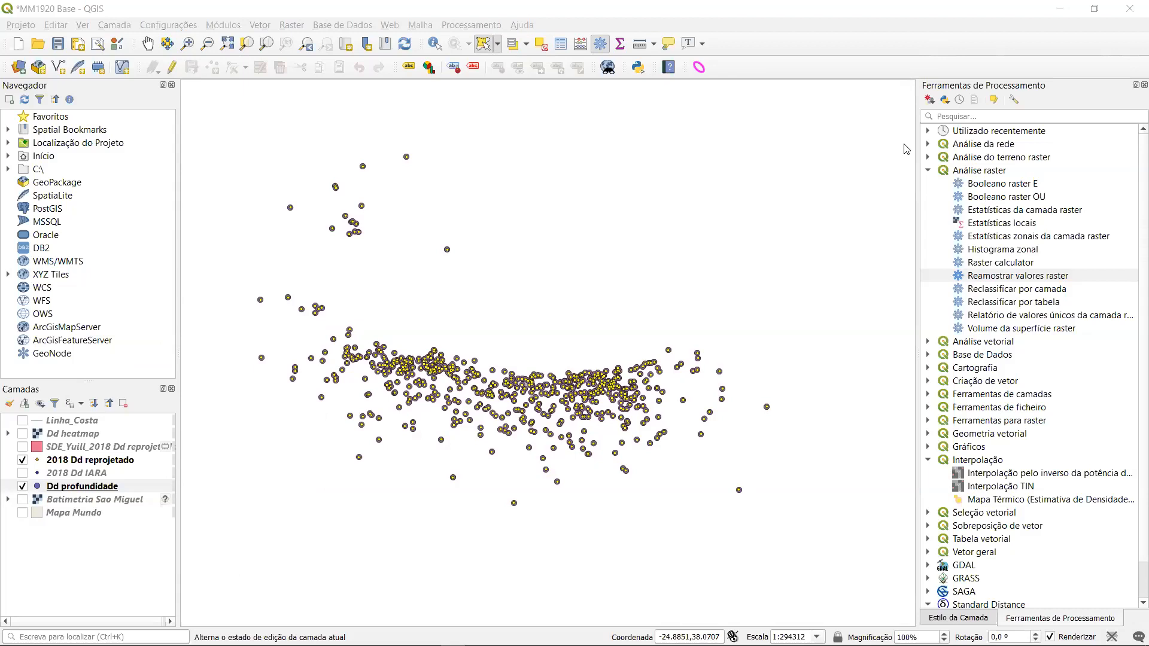
pyautogui.rightClick(621, 474)
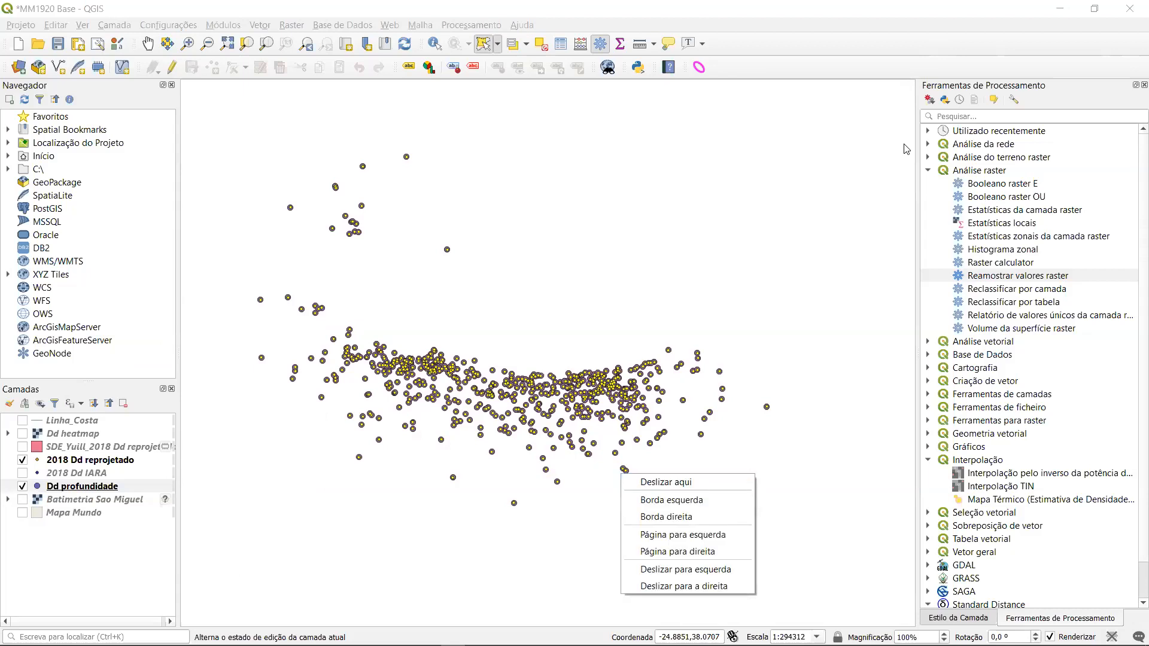
pyautogui.press('Escape')
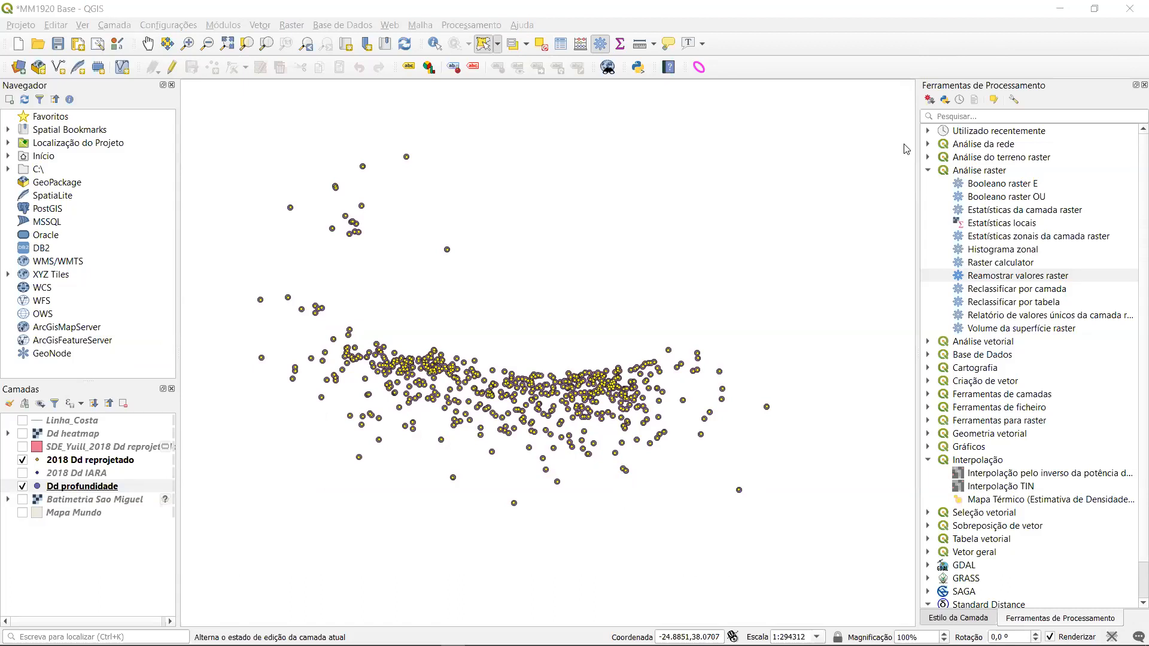
pyautogui.click(875, 151)
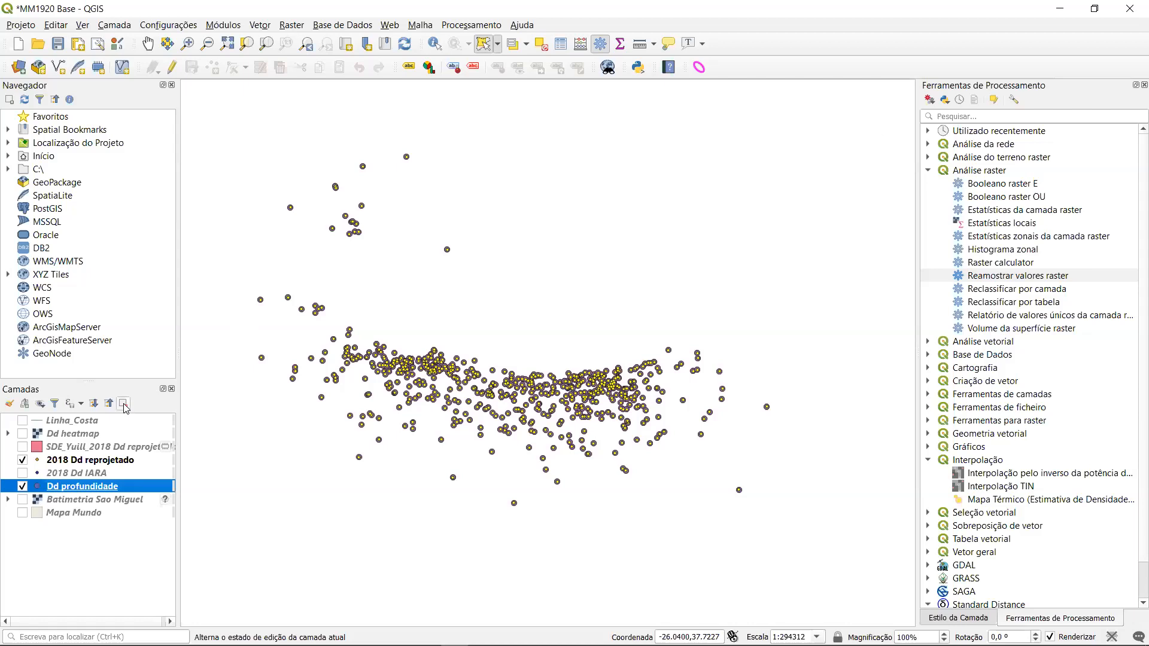
# Examine the attribute tables of the 2018 Dd reprojetado and Dd profundidade layers and compare their fields.
pyautogui.click(92, 462)
pyautogui.rightClick(91, 462)
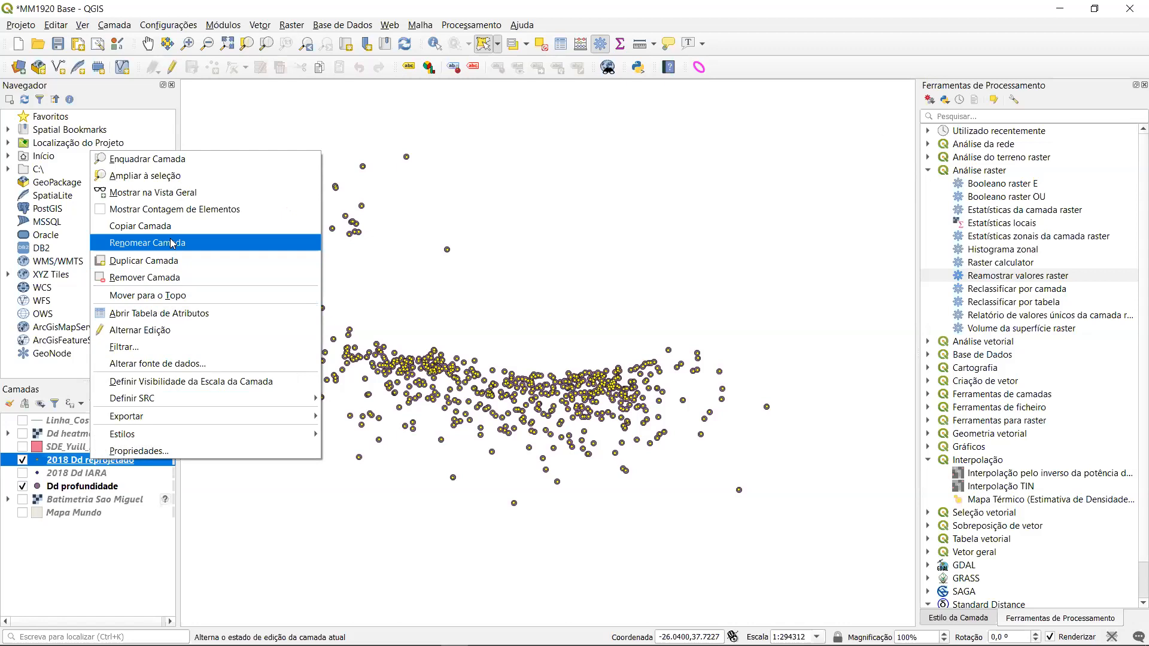
pyautogui.click(168, 313)
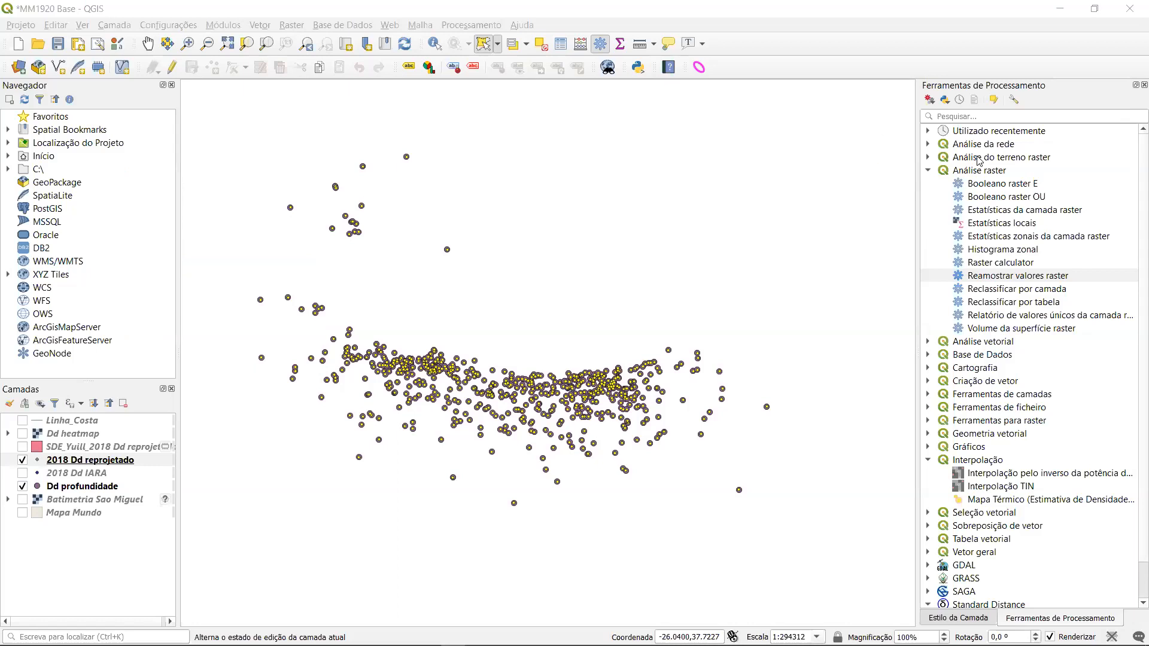
pyautogui.click(115, 460)
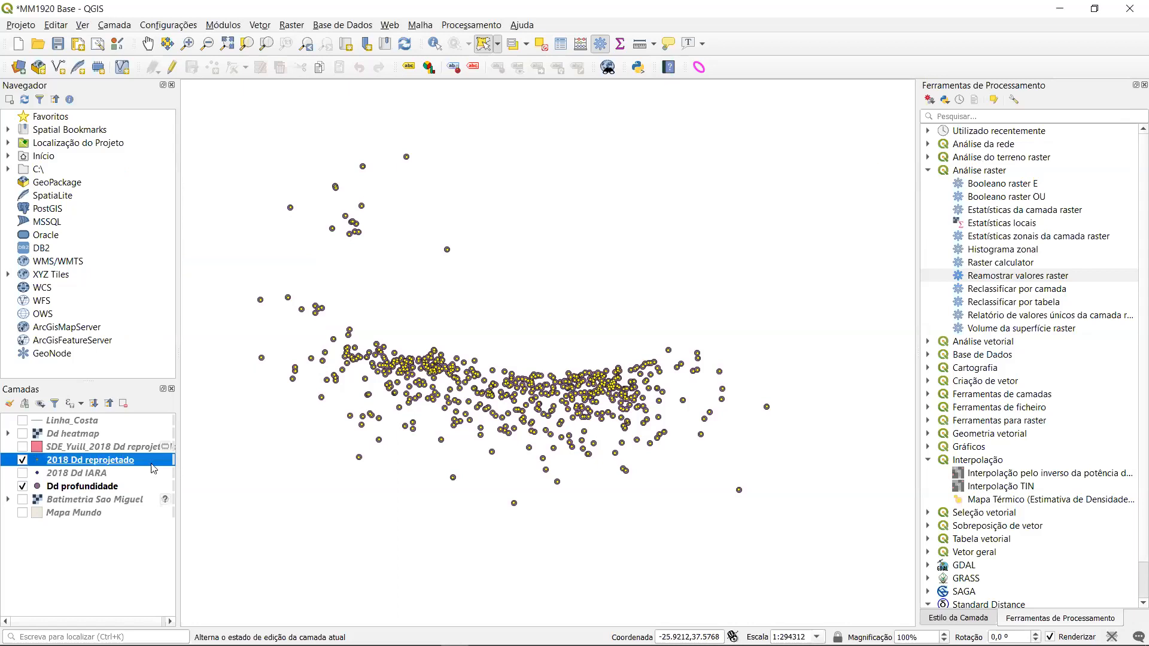
pyautogui.click(96, 490)
pyautogui.rightClick(95, 495)
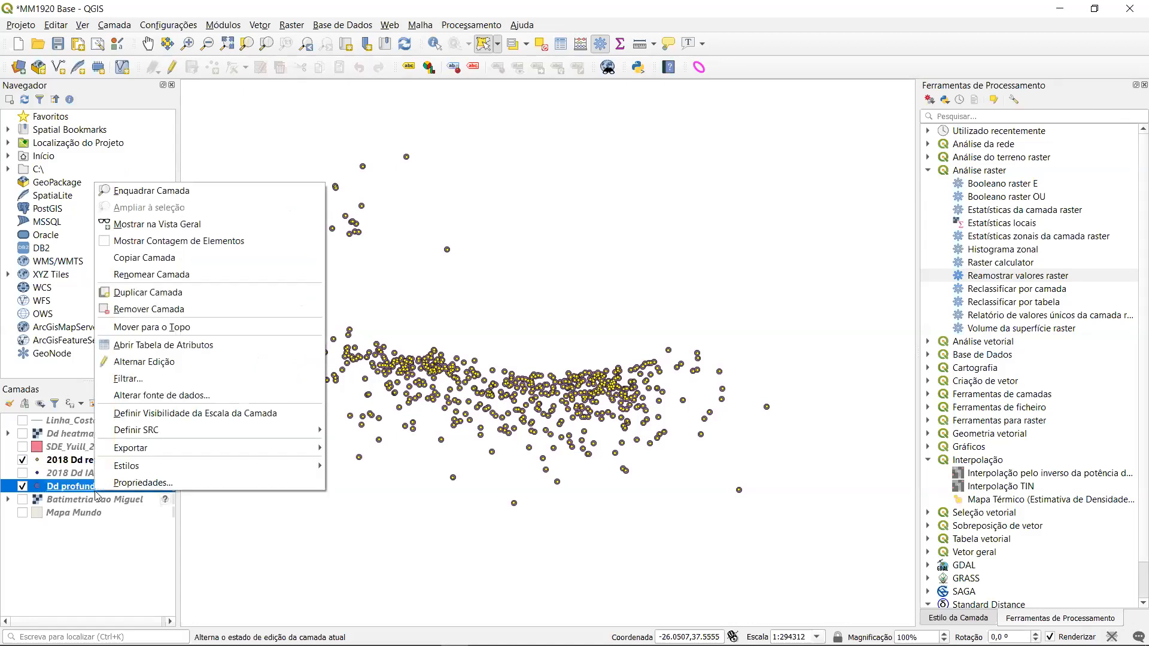
pyautogui.click(159, 351)
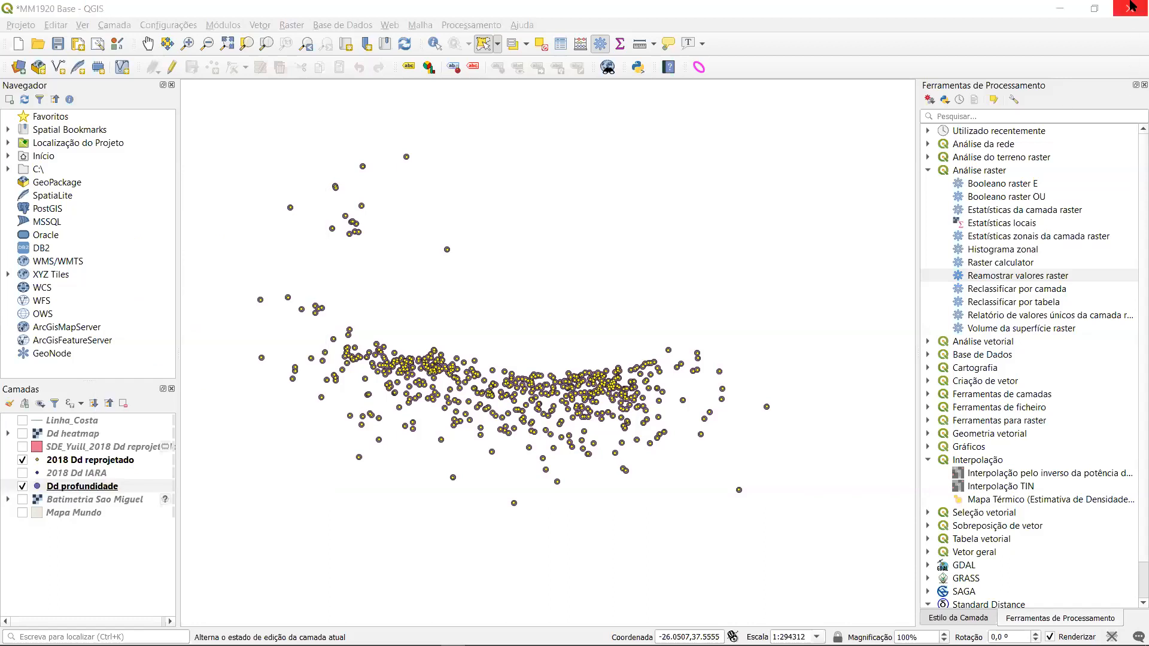
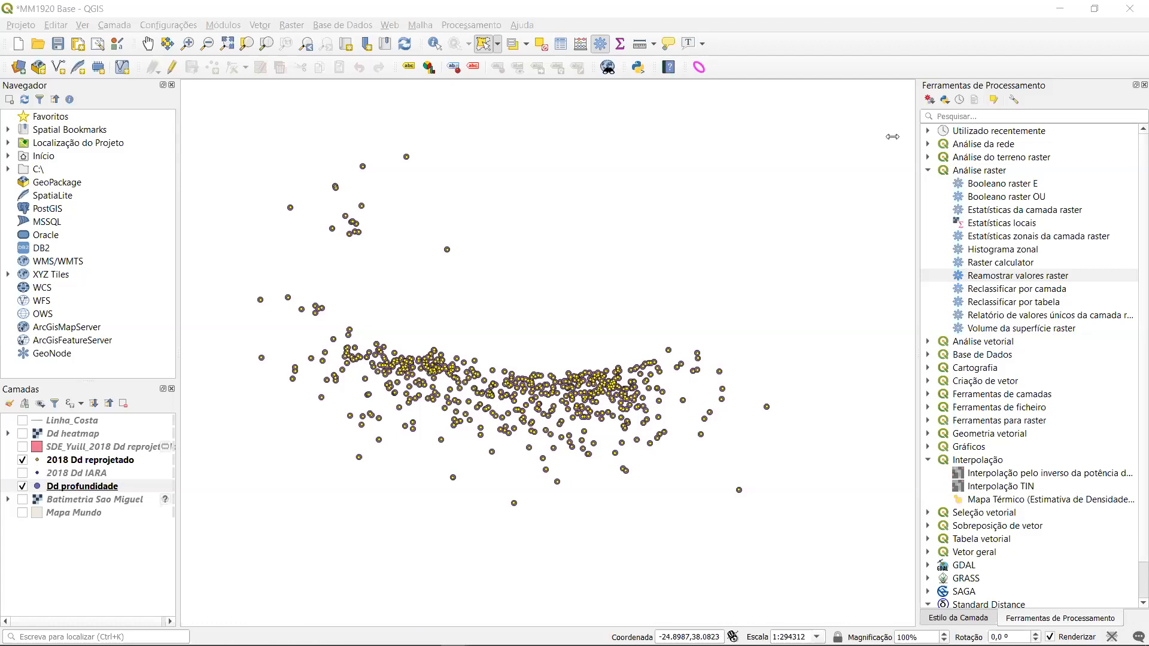
pyautogui.click(874, 138)
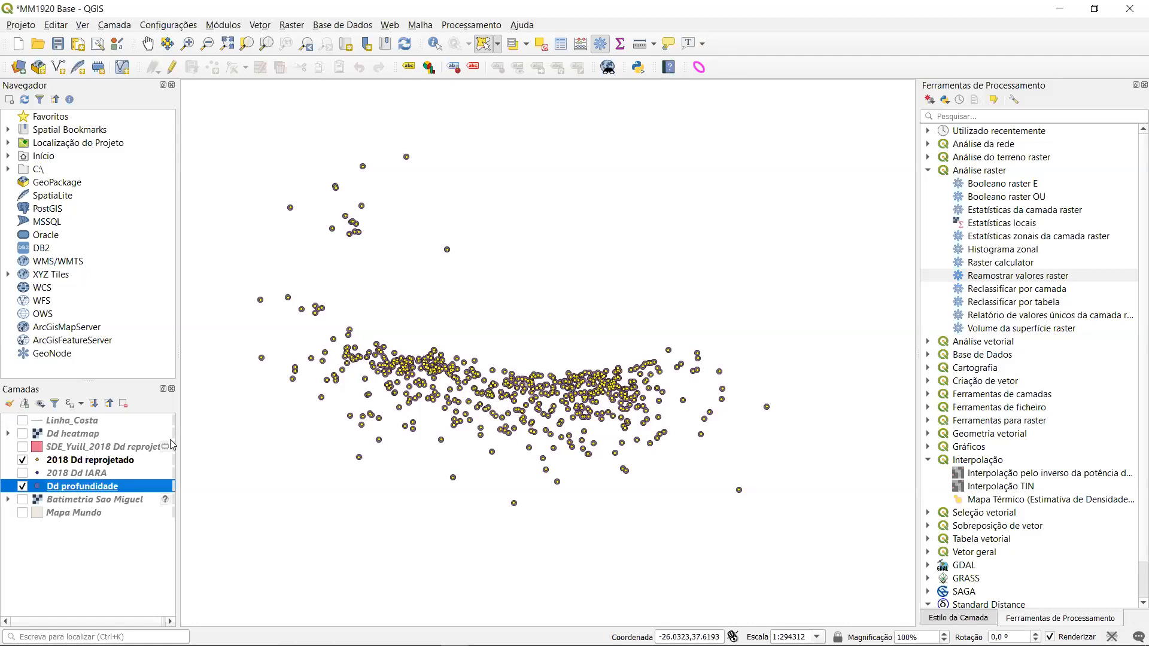
# Hide the Dd profundidade layer on the map.
pyautogui.click(22, 487)
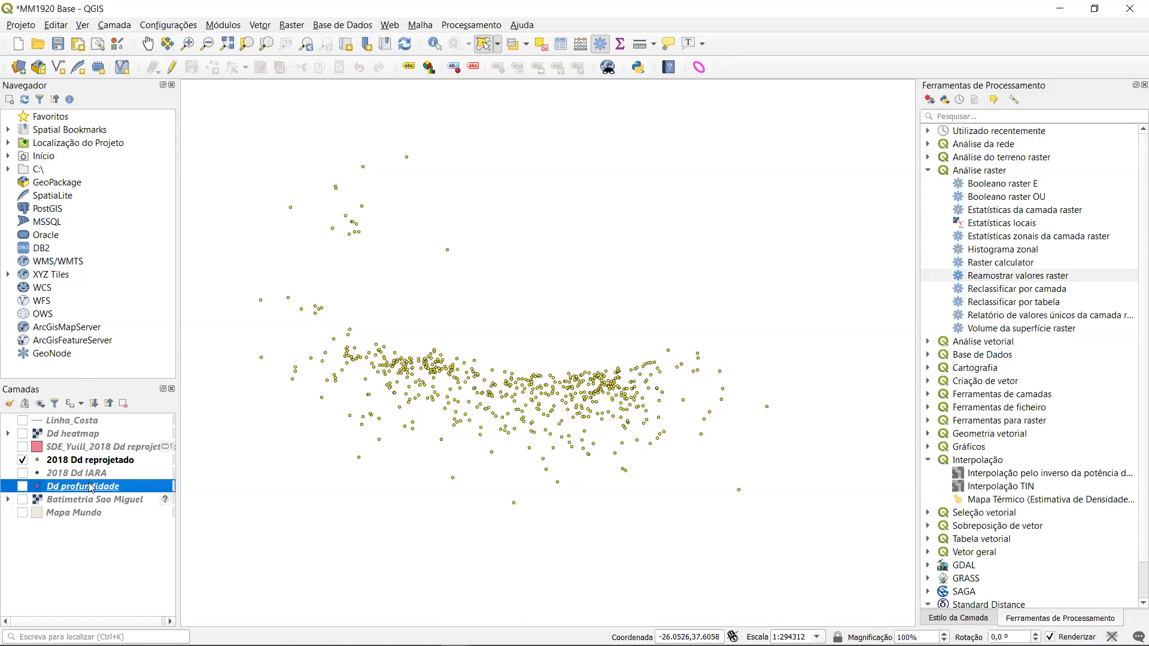
pyautogui.moveTo(91, 488)
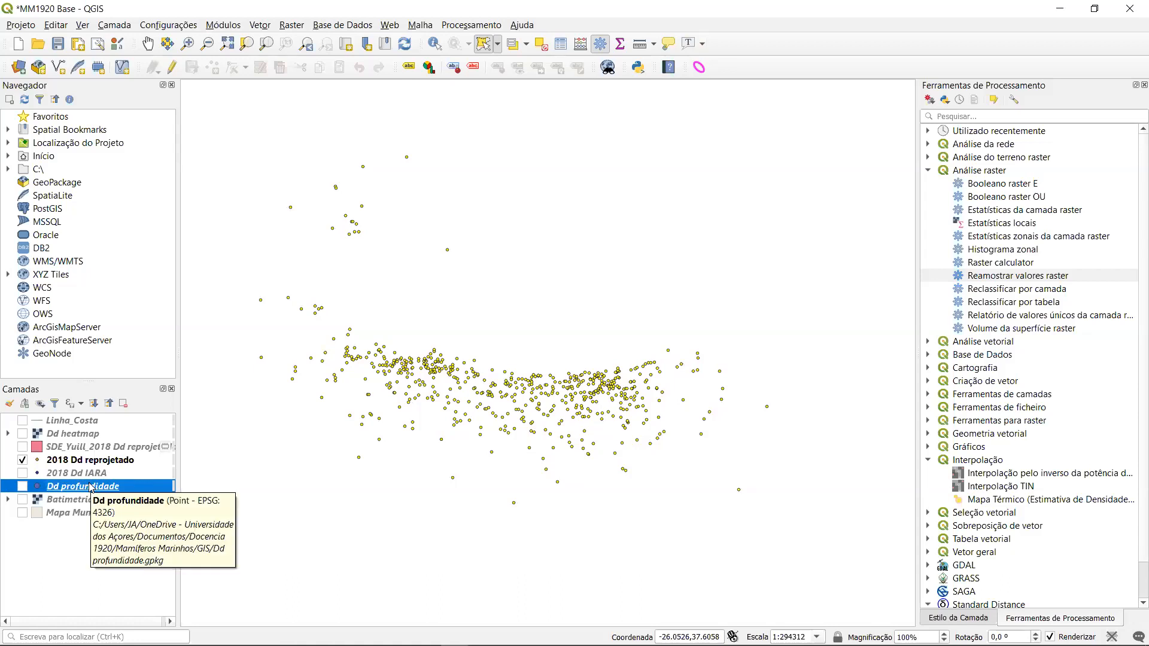
pyautogui.rightClick(91, 488)
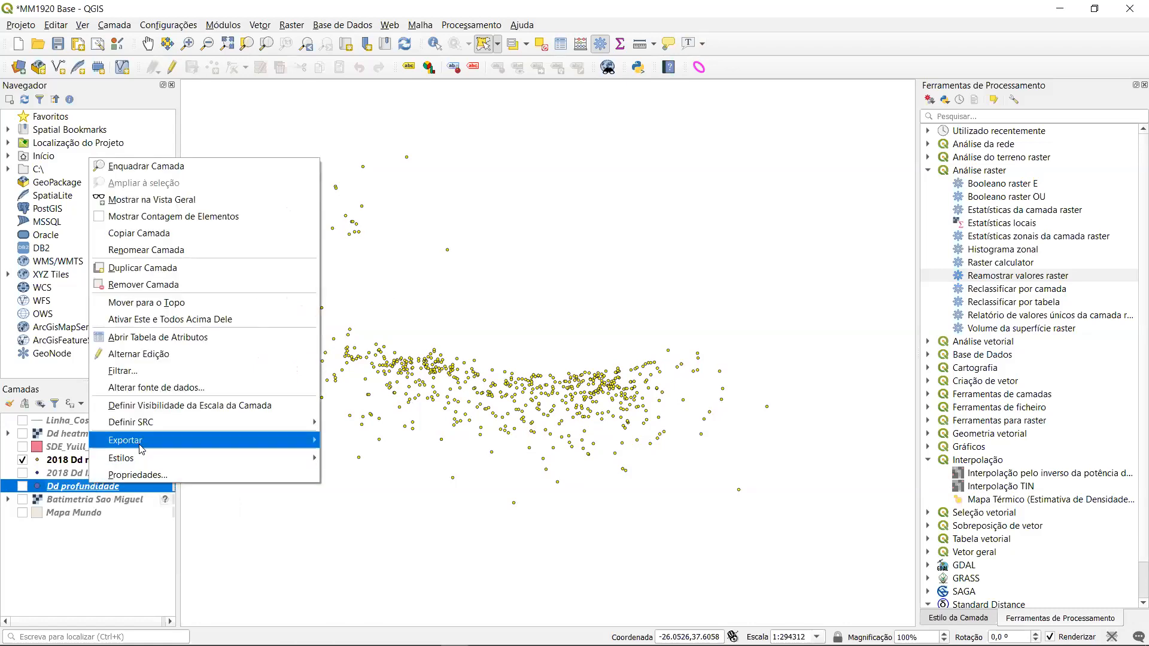
pyautogui.moveTo(145, 446)
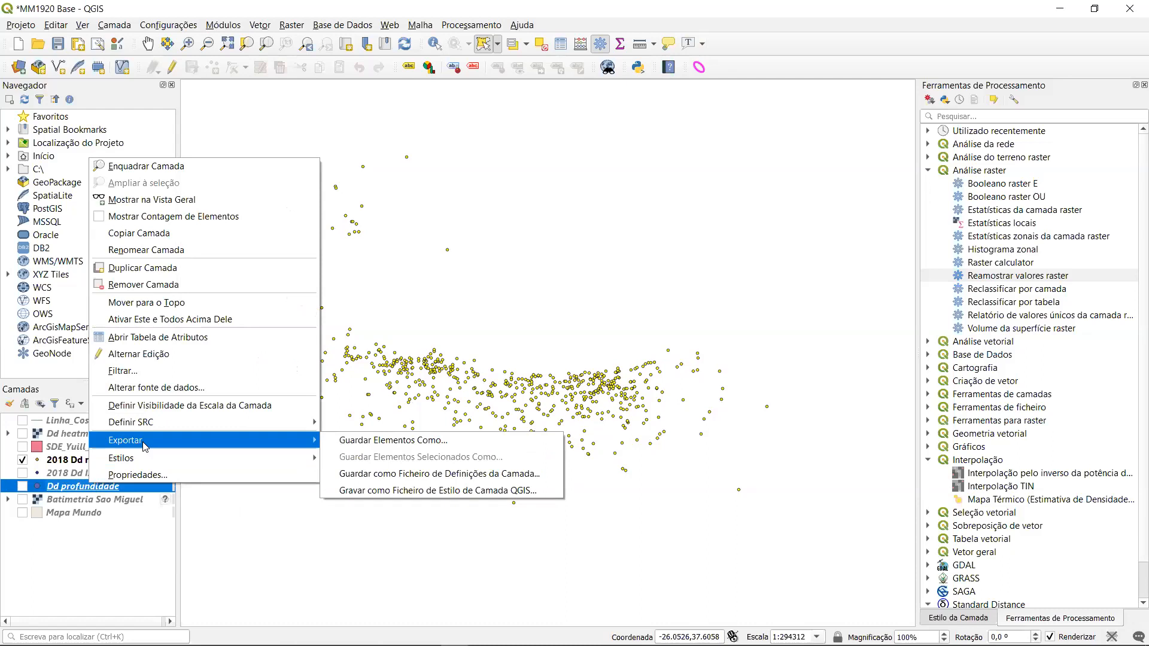
pyautogui.click(98, 568)
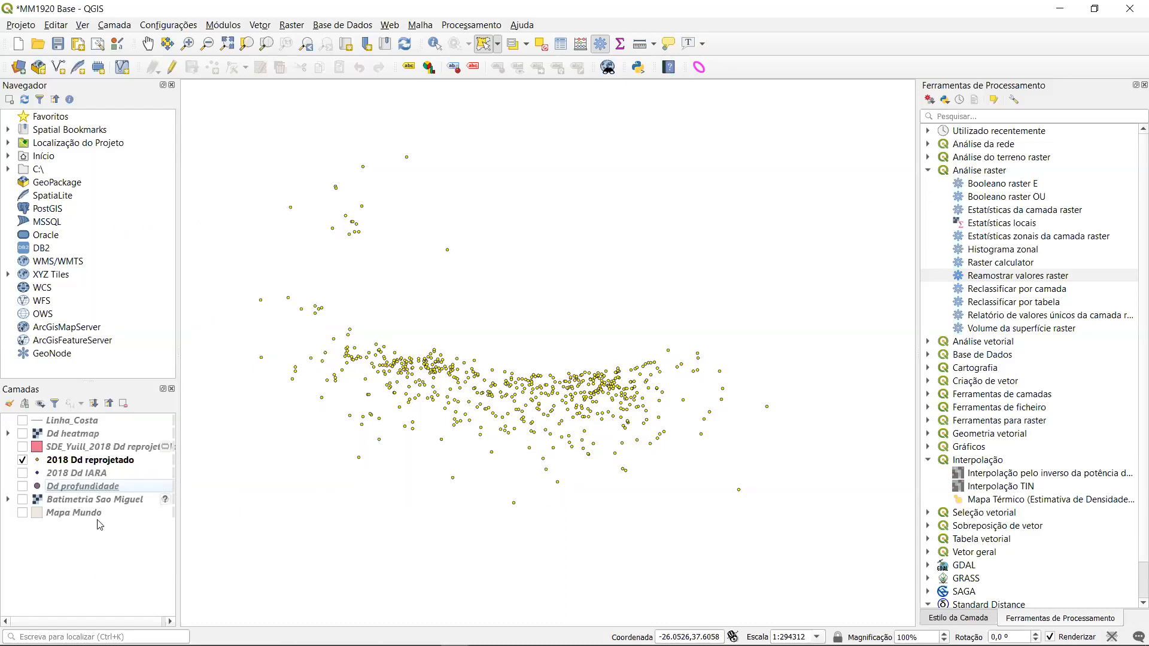
# Start exporting the Dd profundidade layer's features with comma-separated values (CSV) as the format.
pyautogui.click(101, 490)
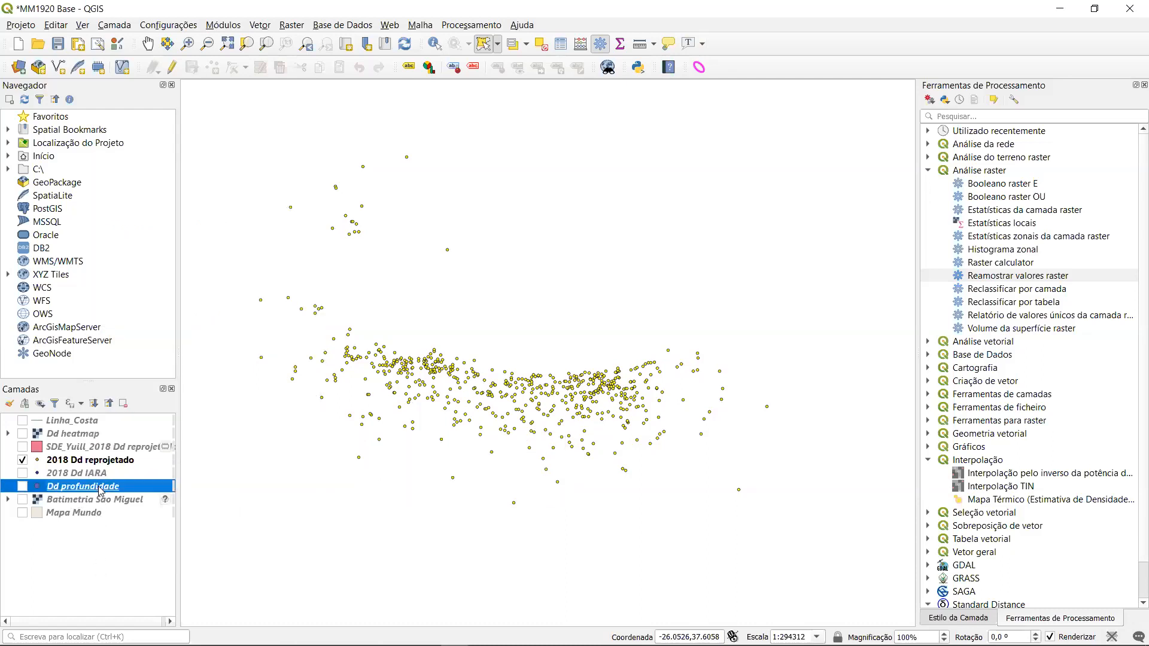
pyautogui.rightClick(100, 490)
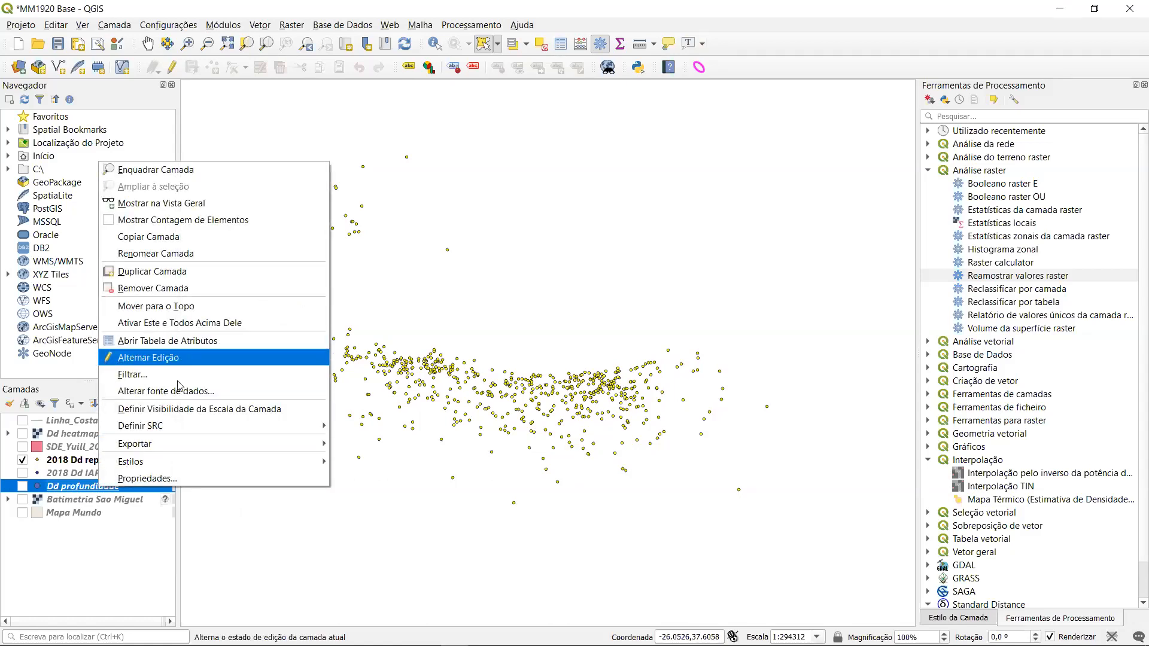
pyautogui.moveTo(169, 441)
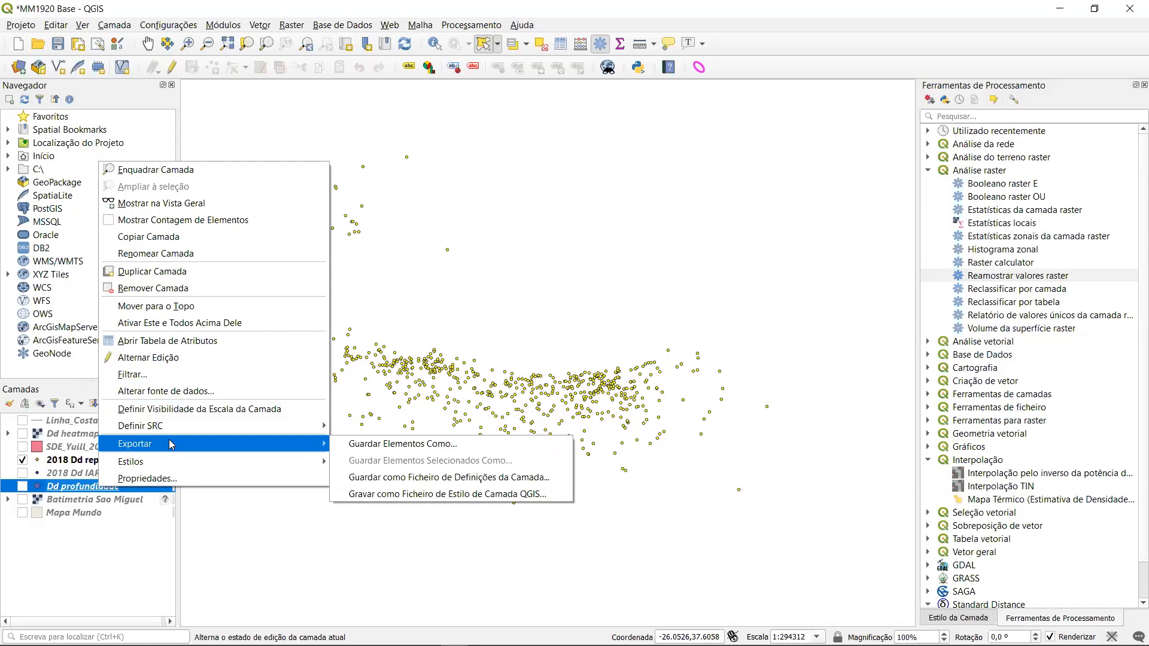
pyautogui.click(356, 445)
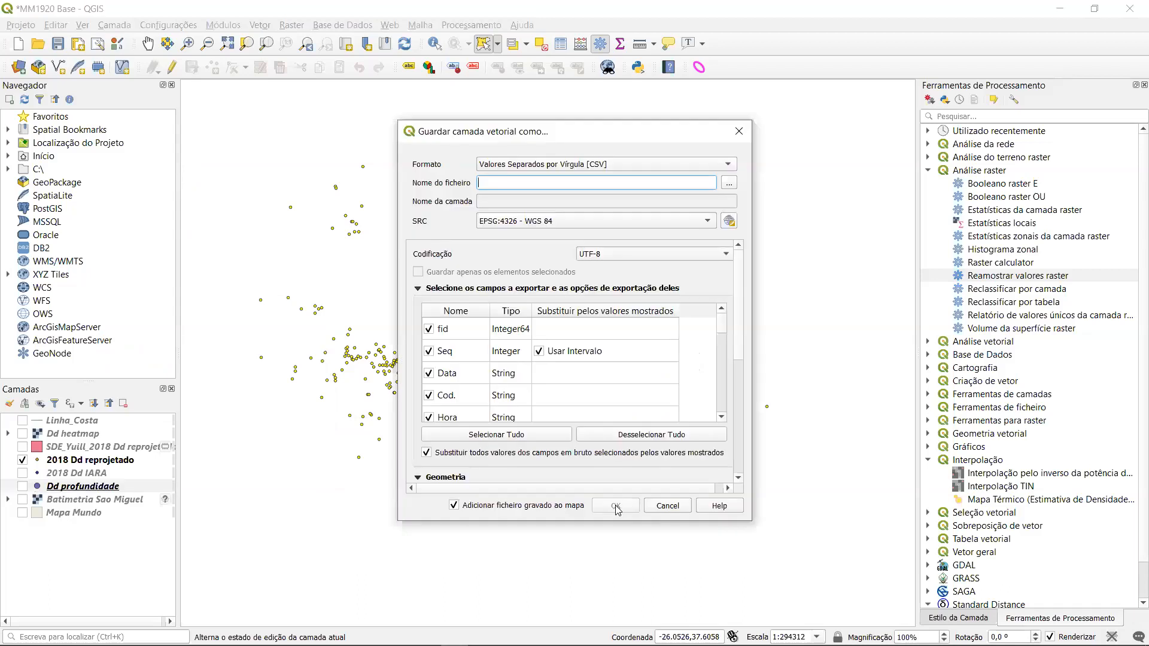
pyautogui.click(592, 168)
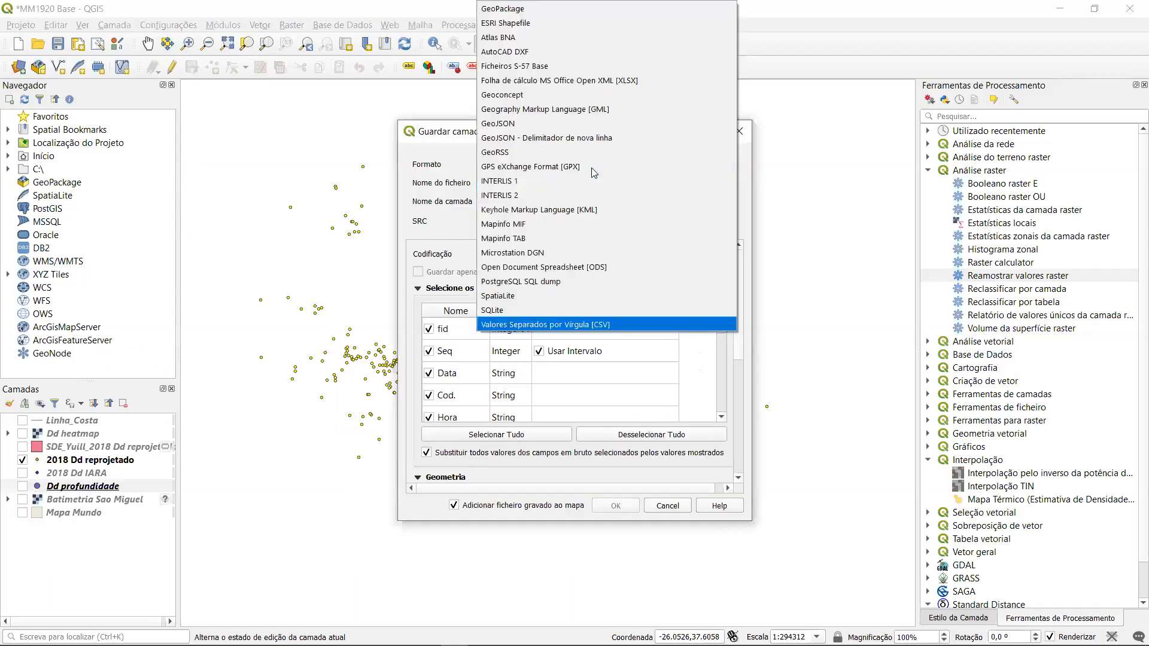
pyautogui.click(537, 324)
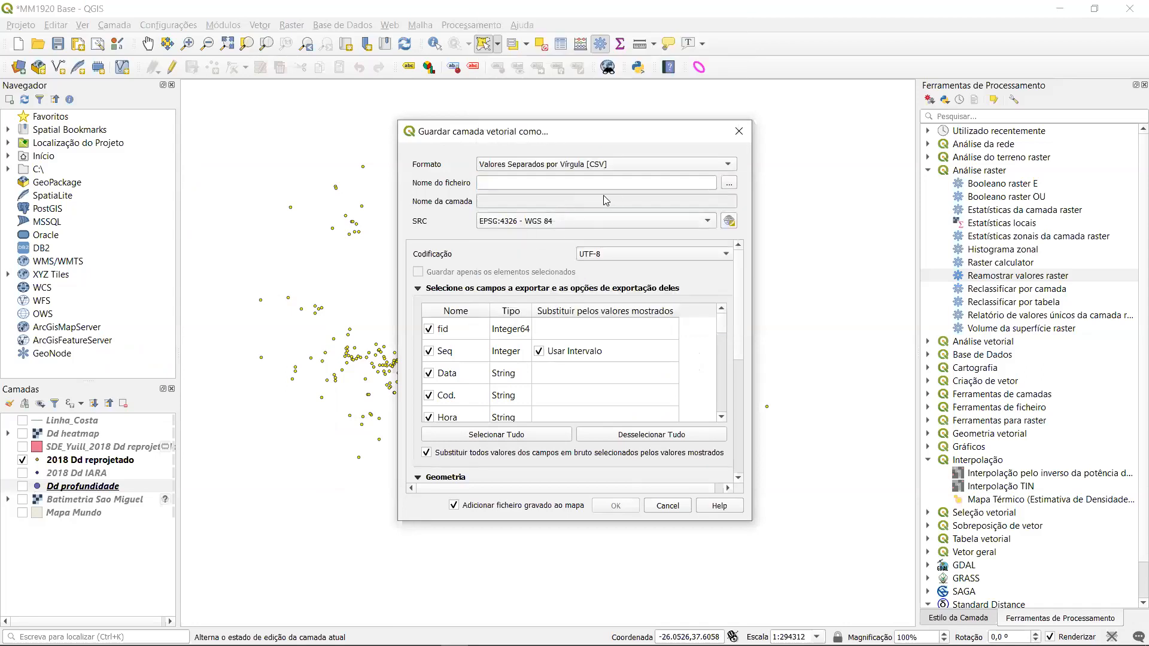
# Set the export file to Dd profundidade in the Transferências (Downloads) folder.
pyautogui.click(729, 185)
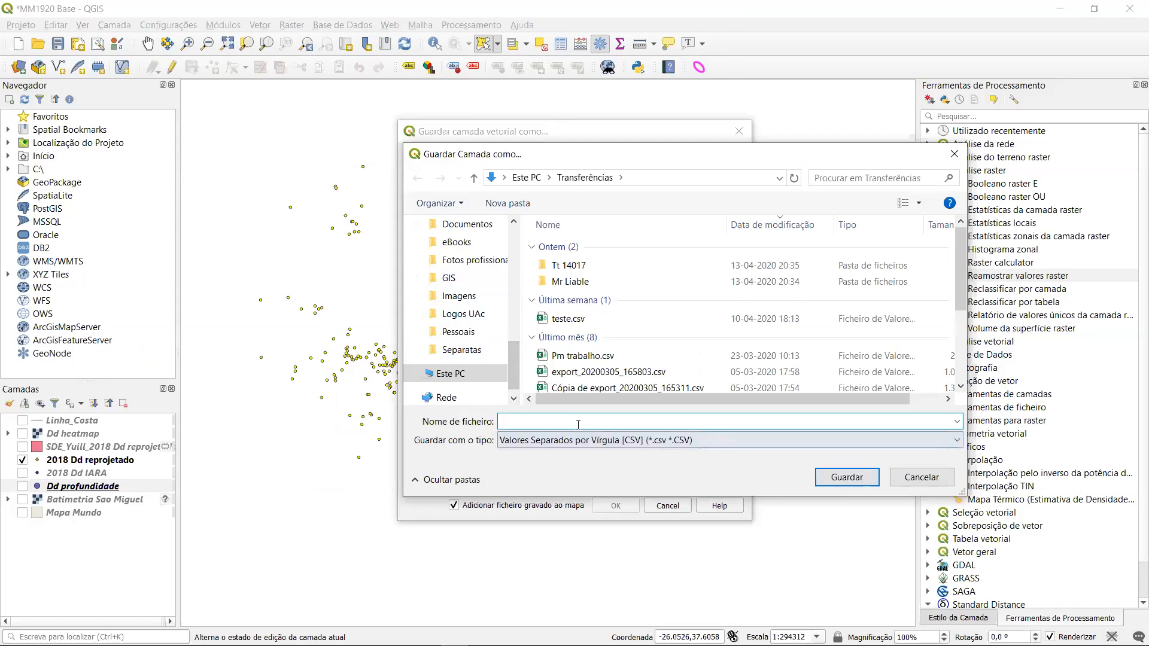
pyautogui.write('Dd +rpfi')
pyautogui.press('BackSpace')
pyautogui.press('BackSpace')
pyautogui.press('BackSpace')
pyautogui.press('BackSpace')
pyautogui.write('profundidade')
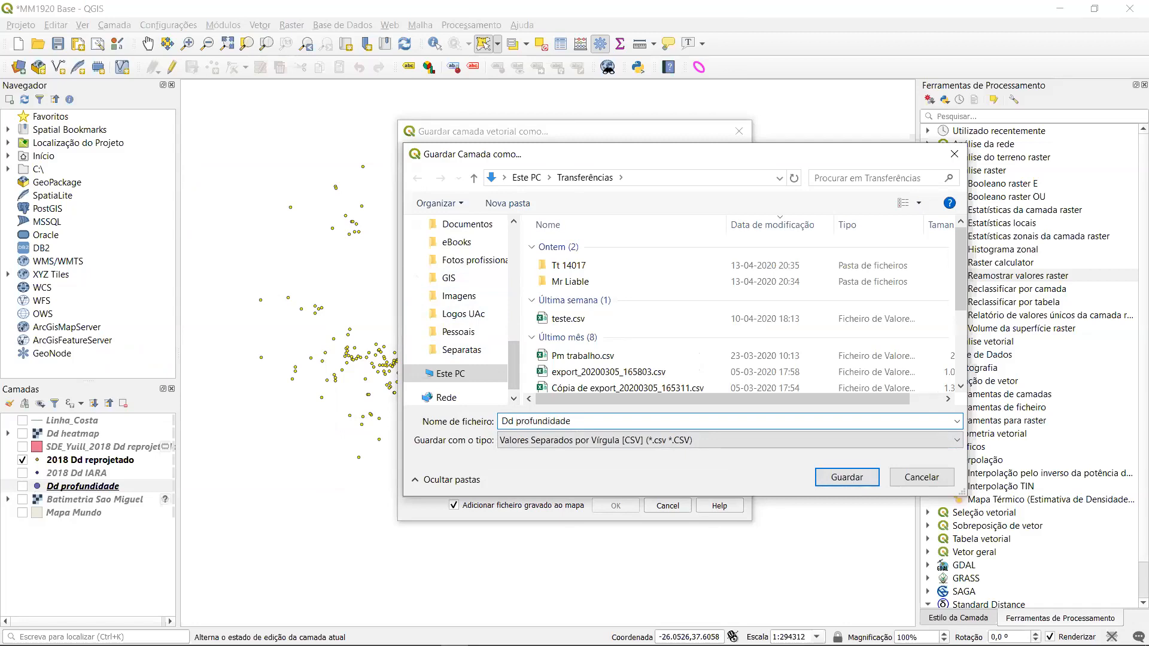
pyautogui.press('Return')
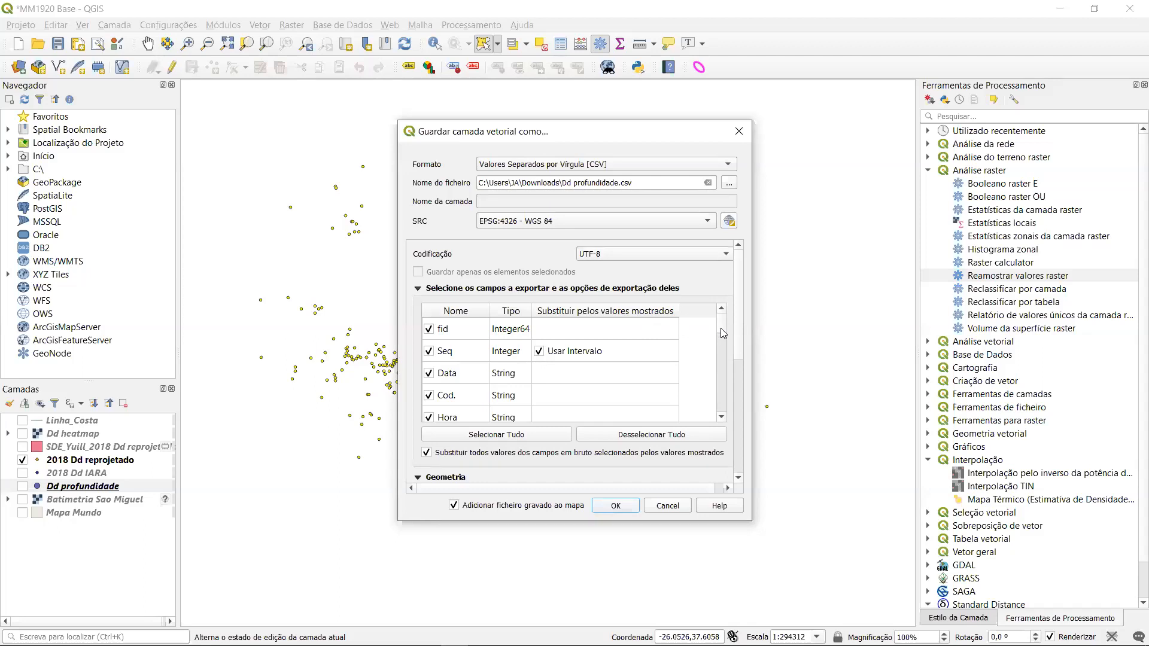
# Check the exported fields through rvalue_1, turn off adding the saved file to the map, and run the export.
pyautogui.moveTo(721, 329); pyautogui.dragTo(723, 416)
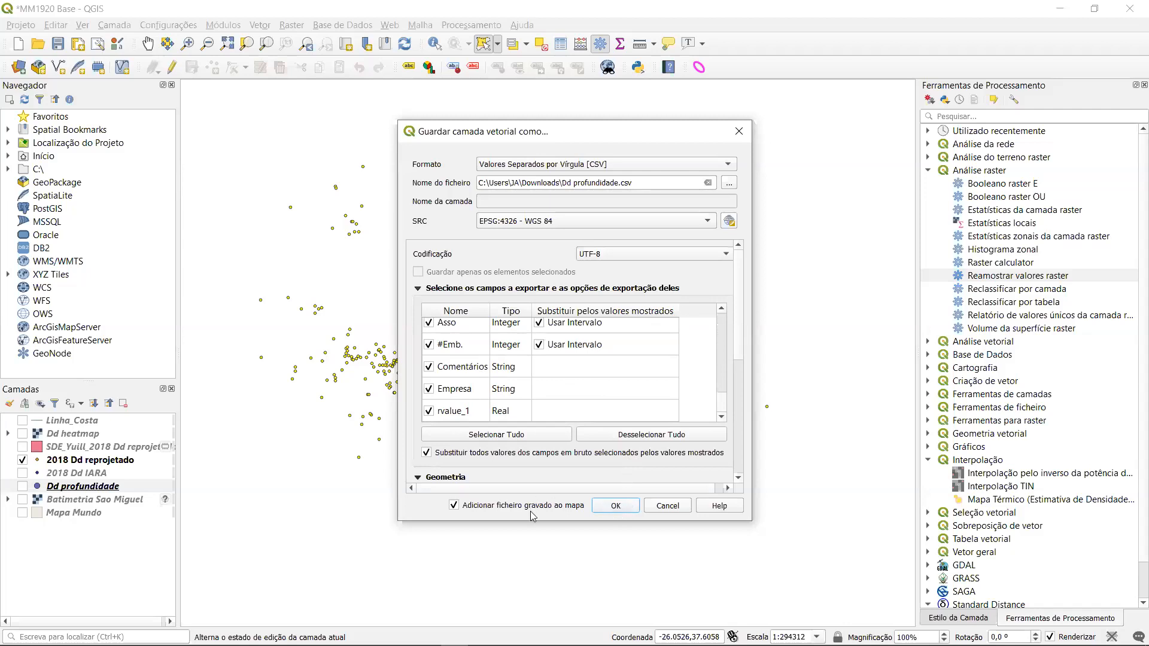
pyautogui.click(455, 506)
pyautogui.click(615, 506)
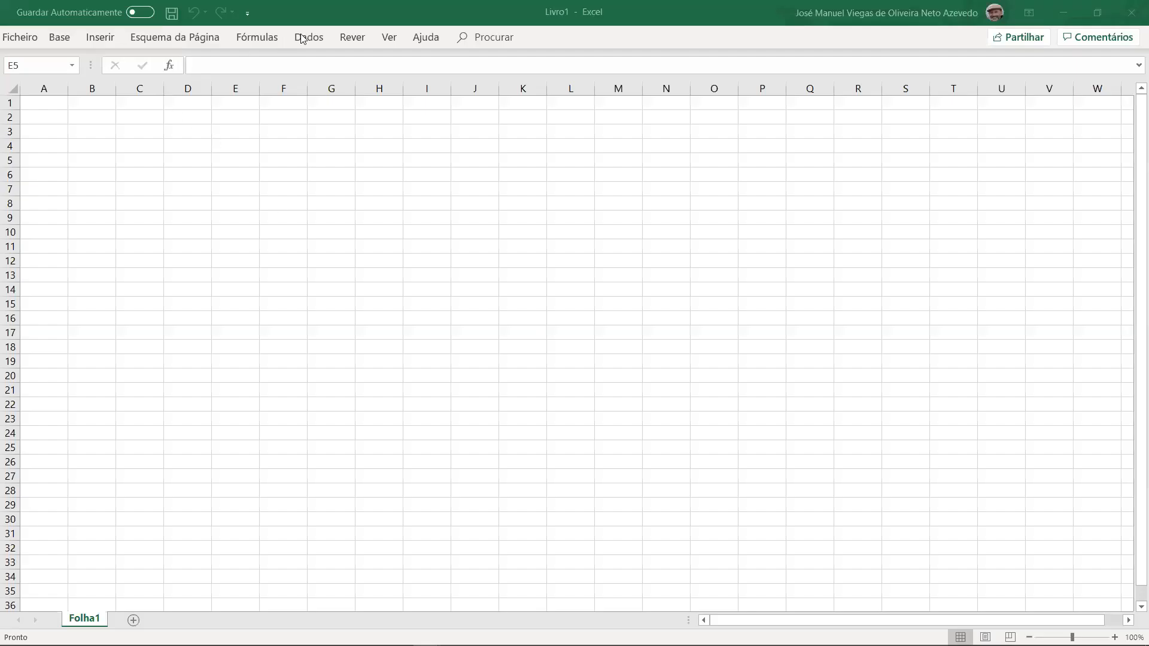
# Switch to Excel and import Dd profundidade.csv from the Transferências folder as text/CSV data.
pyautogui.click(308, 40)
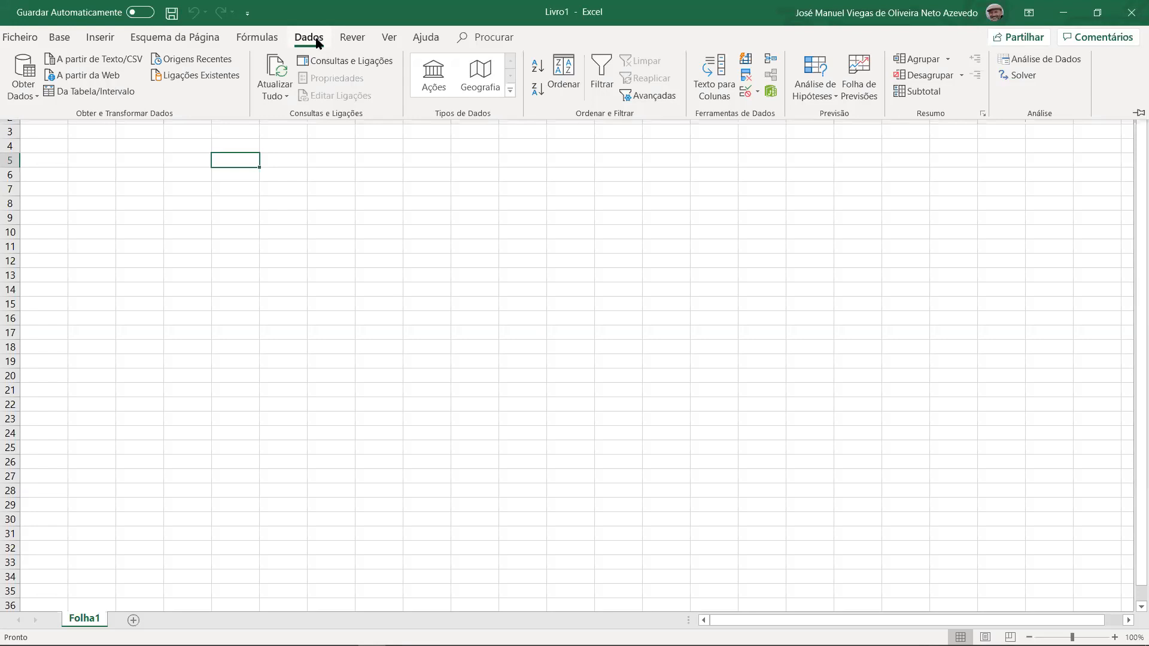
pyautogui.click(124, 62)
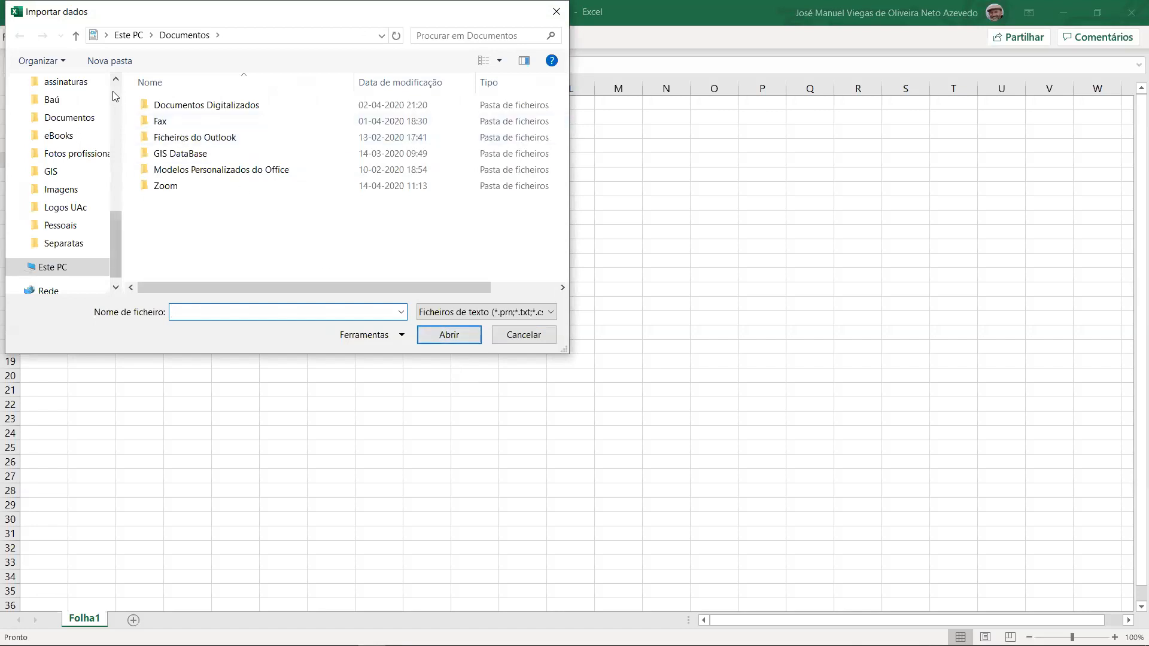
pyautogui.scroll(3, 113, 89)
pyautogui.scroll(3, 113, 89)
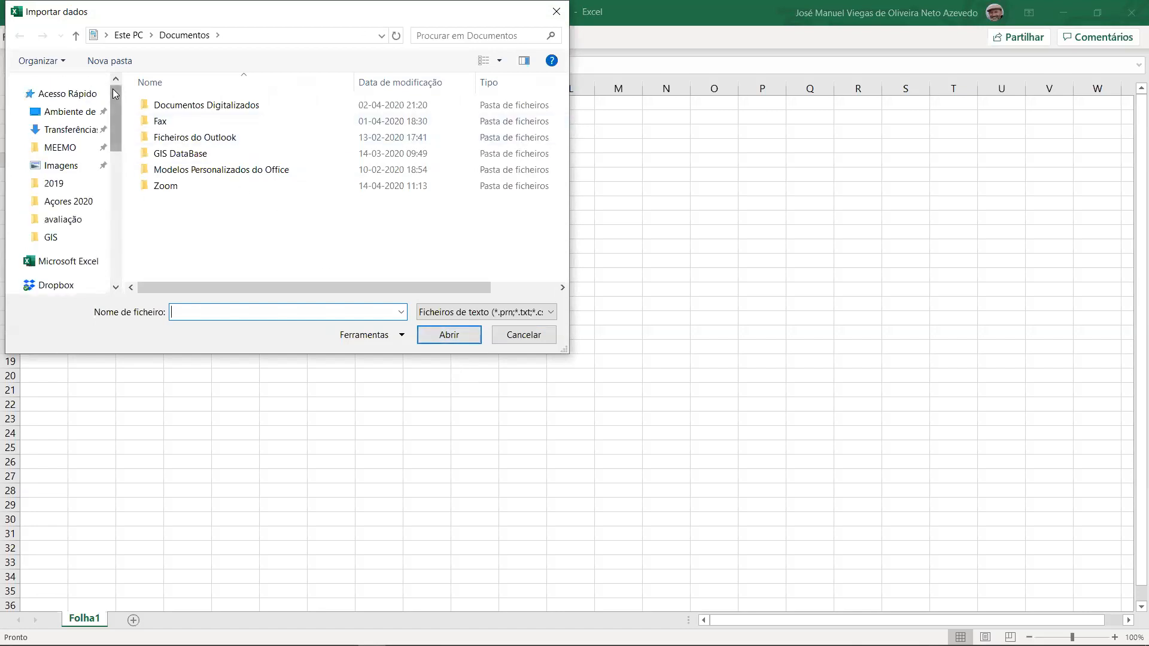
pyautogui.click(72, 129)
pyautogui.click(236, 132)
pyautogui.doubleClick(236, 130)
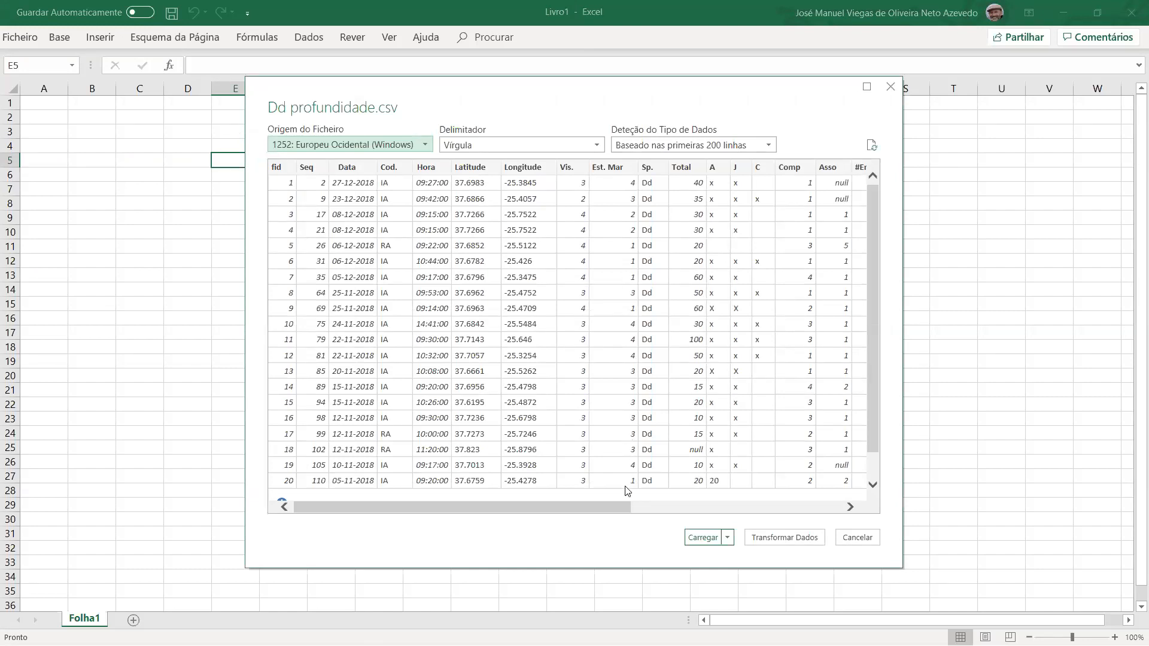
# Check the import preview, load the data into a worksheet through the Power Query Editor, and close the queries pane.
pyautogui.moveTo(620, 510); pyautogui.dragTo(869, 517)
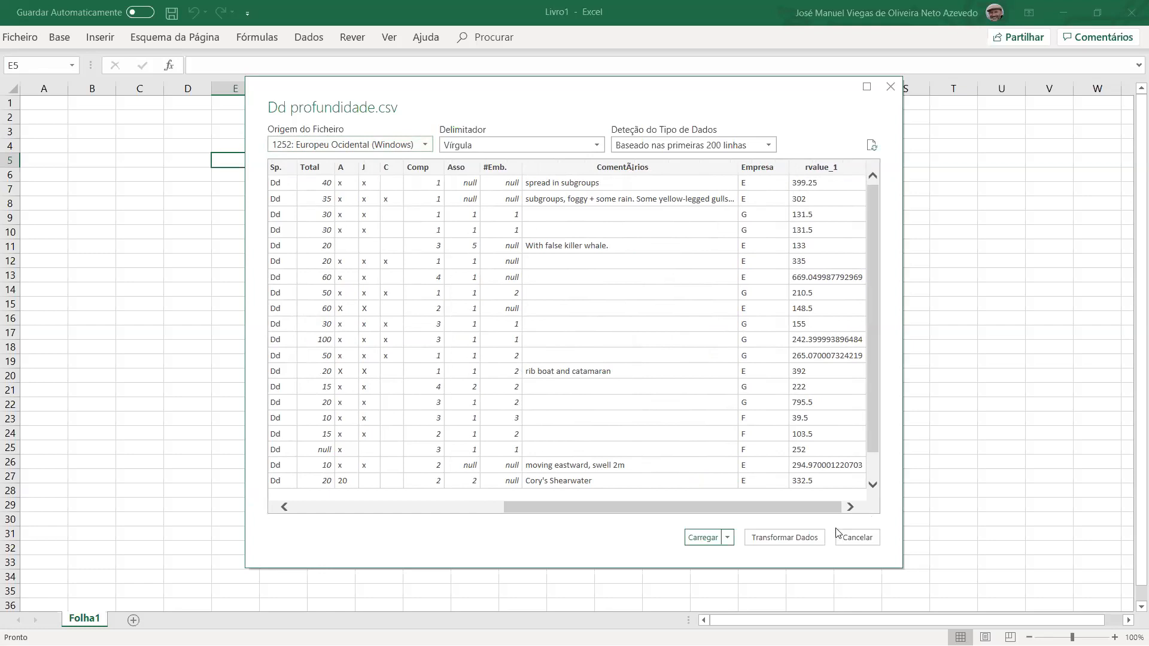
pyautogui.click(802, 538)
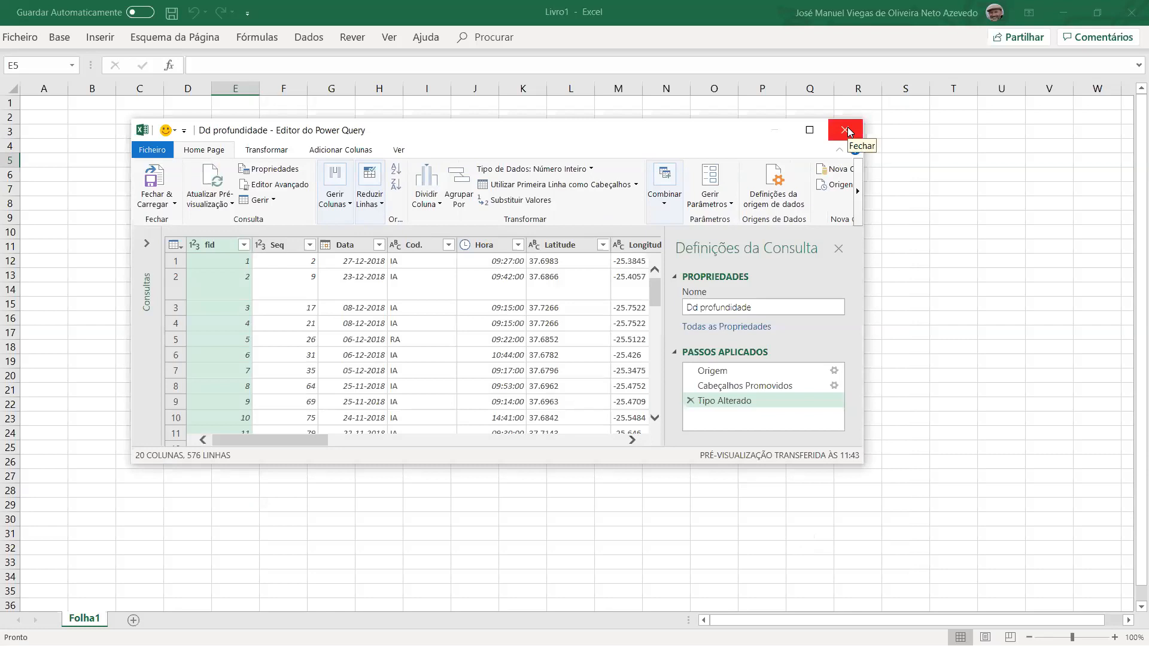
pyautogui.click(159, 182)
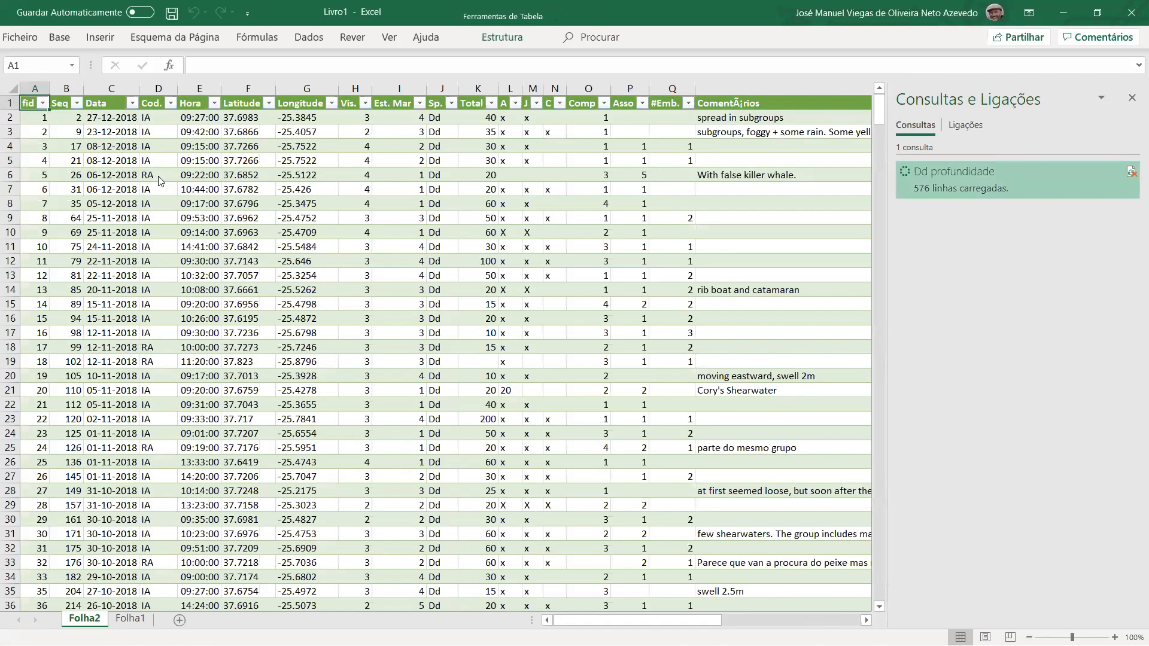
pyautogui.click(1133, 97)
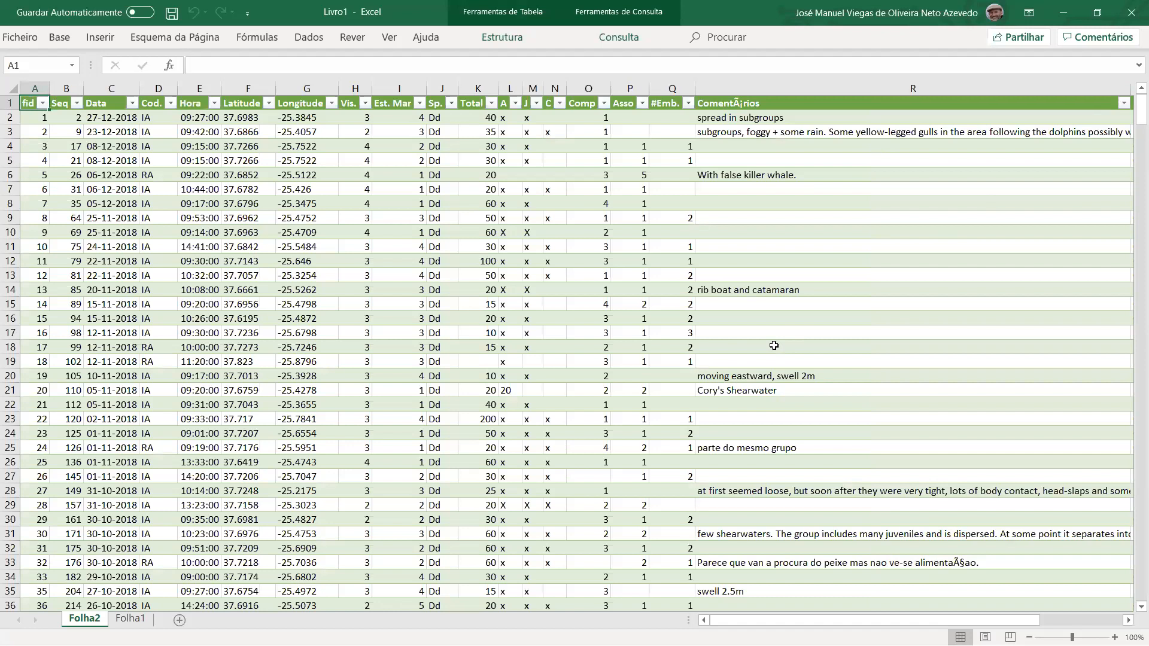
# Go across the imported table to the rvalue_1 depth column and select the whole column.
pyautogui.press('Right')
pyautogui.press('Right')
pyautogui.press('Right')
pyautogui.press('Right')
pyautogui.press('Right')
pyautogui.press('Right')
pyautogui.press('Right')
pyautogui.press('Right')
pyautogui.press('Right')
pyautogui.press('Right')
pyautogui.press('Right')
pyautogui.press('Right')
pyautogui.press('Right')
pyautogui.press('Right')
pyautogui.press('Right')
pyautogui.press('Right')
pyautogui.press('Right')
pyautogui.press('Right')
pyautogui.press('Right')
pyautogui.press('Right')
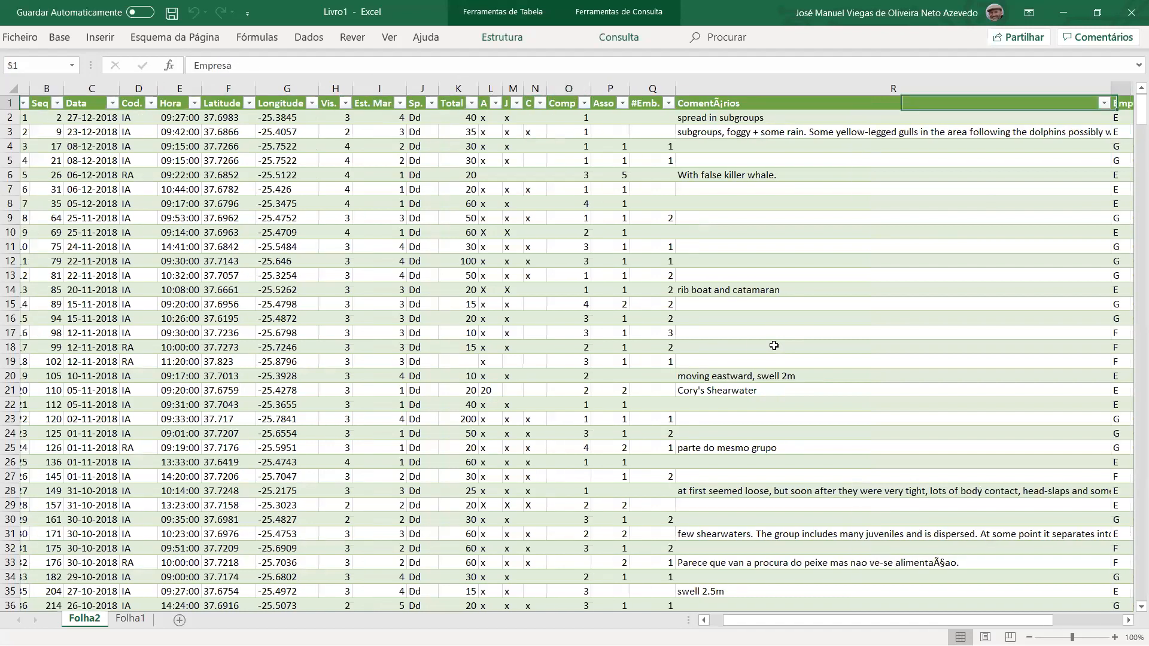
pyautogui.press('Right')
pyautogui.press('Right')
pyautogui.press('Right')
pyautogui.press('Right')
pyautogui.press('Left')
pyautogui.press('Left')
pyautogui.press('Left')
pyautogui.press('Left')
pyautogui.press('Left')
pyautogui.press('Left')
pyautogui.press('Left')
pyautogui.press('Left')
pyautogui.press('Left')
pyautogui.press('Left')
pyautogui.press('Left')
pyautogui.press('Left')
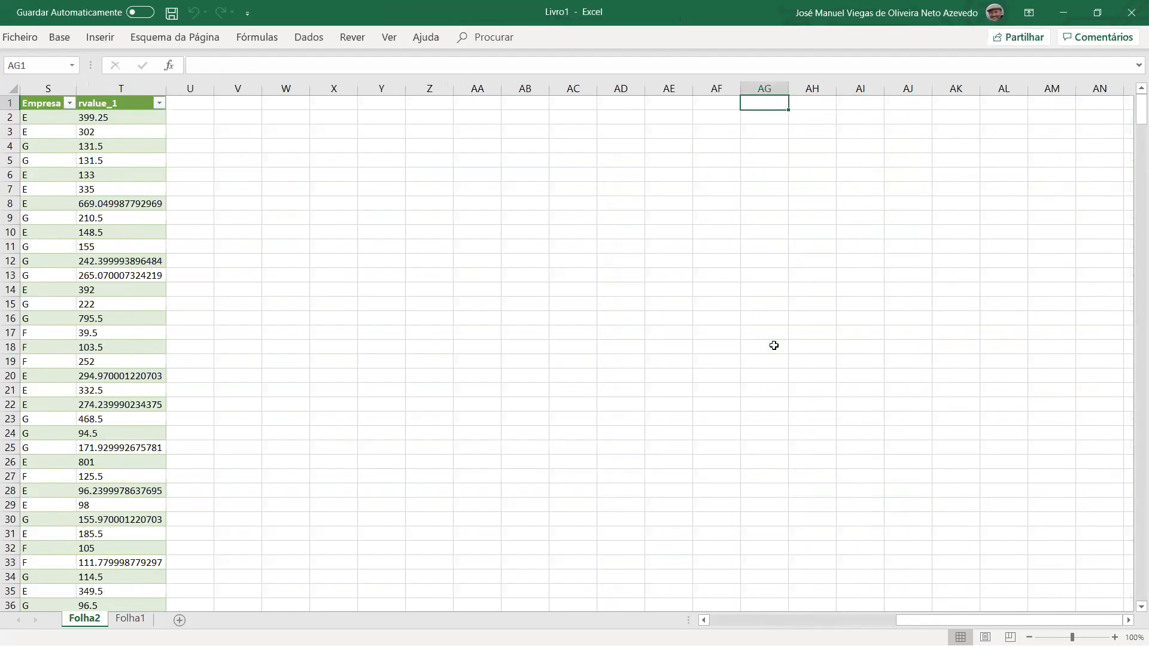
pyautogui.press('Left')
pyautogui.press('Left')
pyautogui.press('Left')
pyautogui.press('Left')
pyautogui.press('Left')
pyautogui.press('Left')
pyautogui.press('Left')
pyautogui.press('Left')
pyautogui.press('Left')
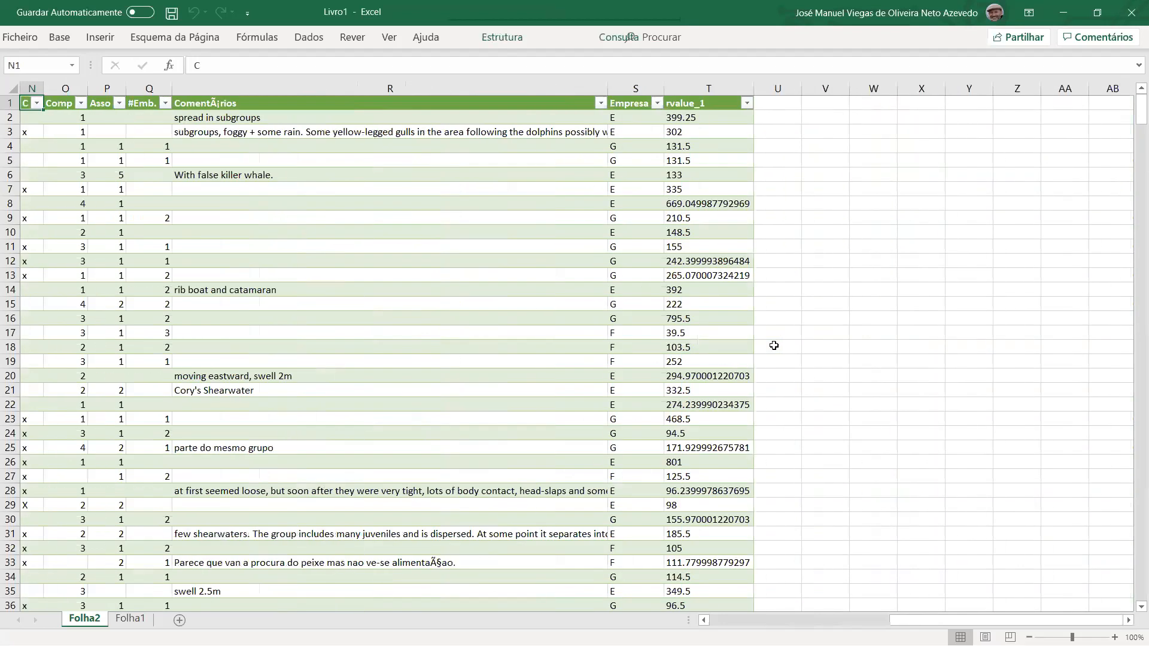
pyautogui.click(717, 87)
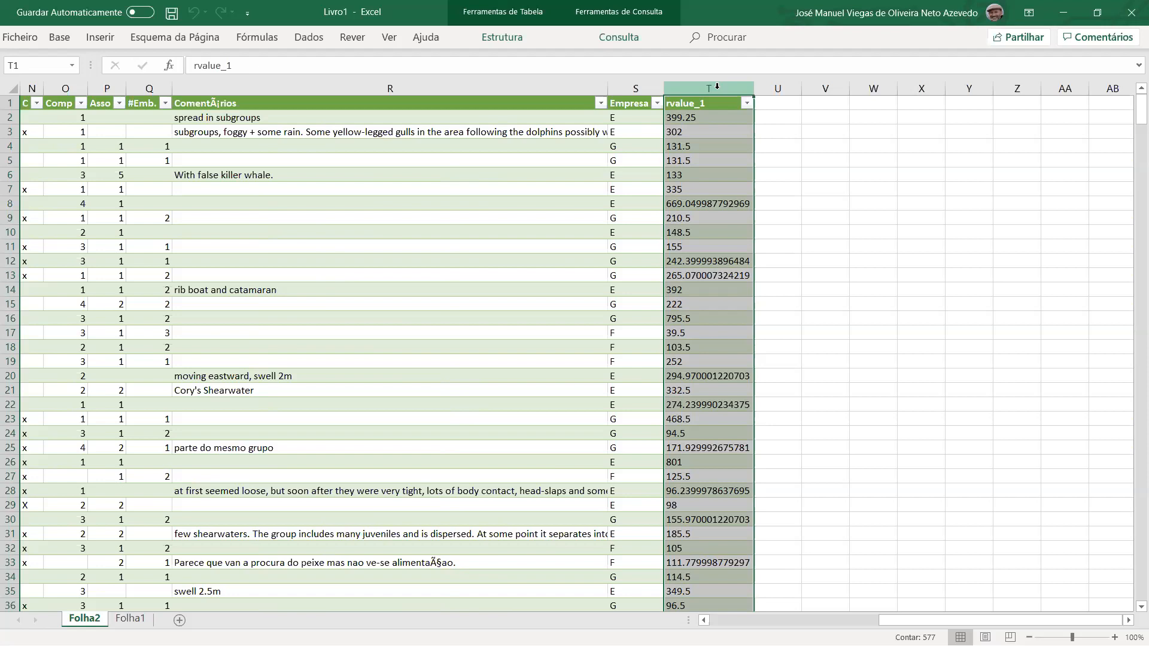
# Copy the rvalue_1 column and paste it as values only starting at cell A1 of the Folha1 sheet.
pyautogui.hotkey('ctrl', 'c')
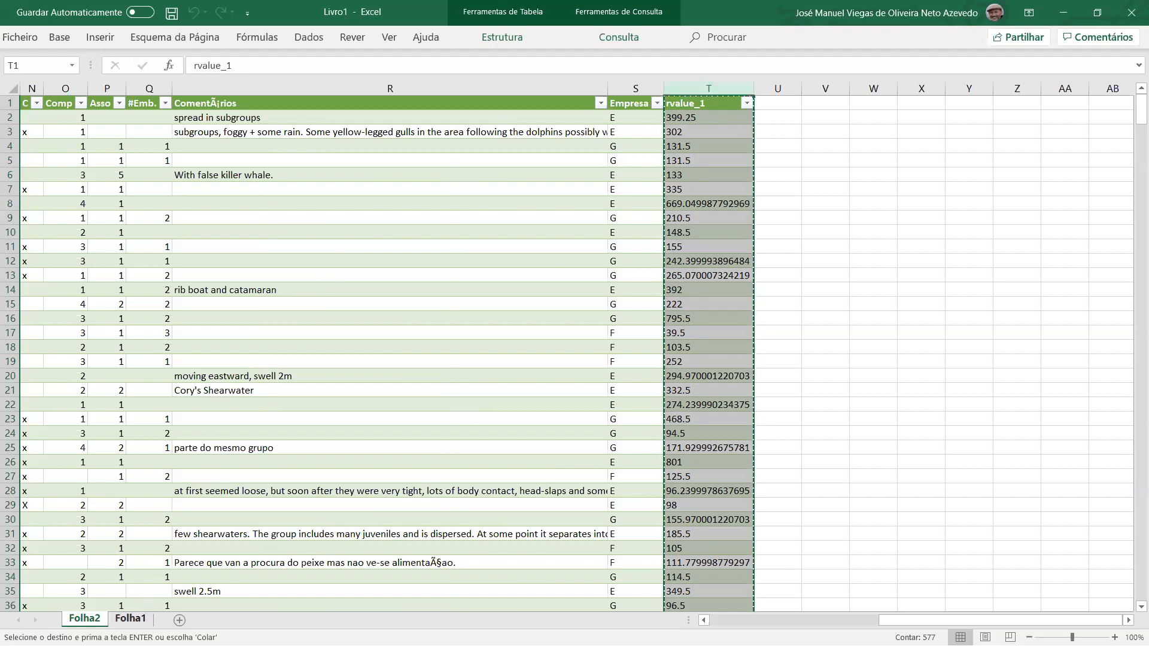
pyautogui.click(131, 619)
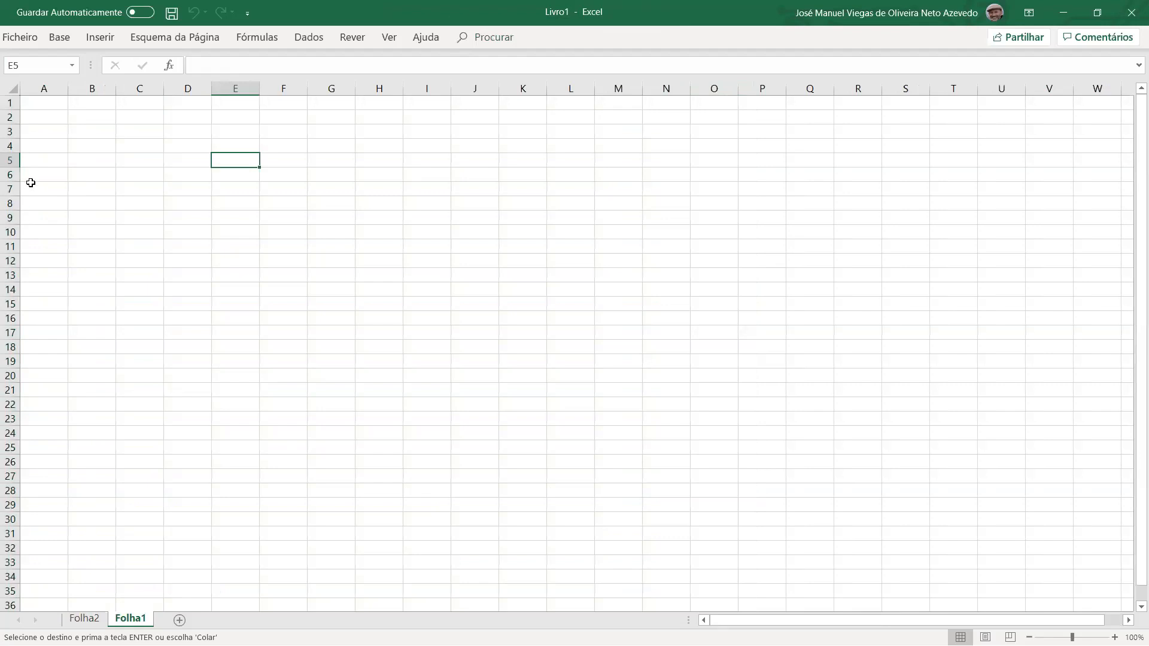
pyautogui.click(51, 103)
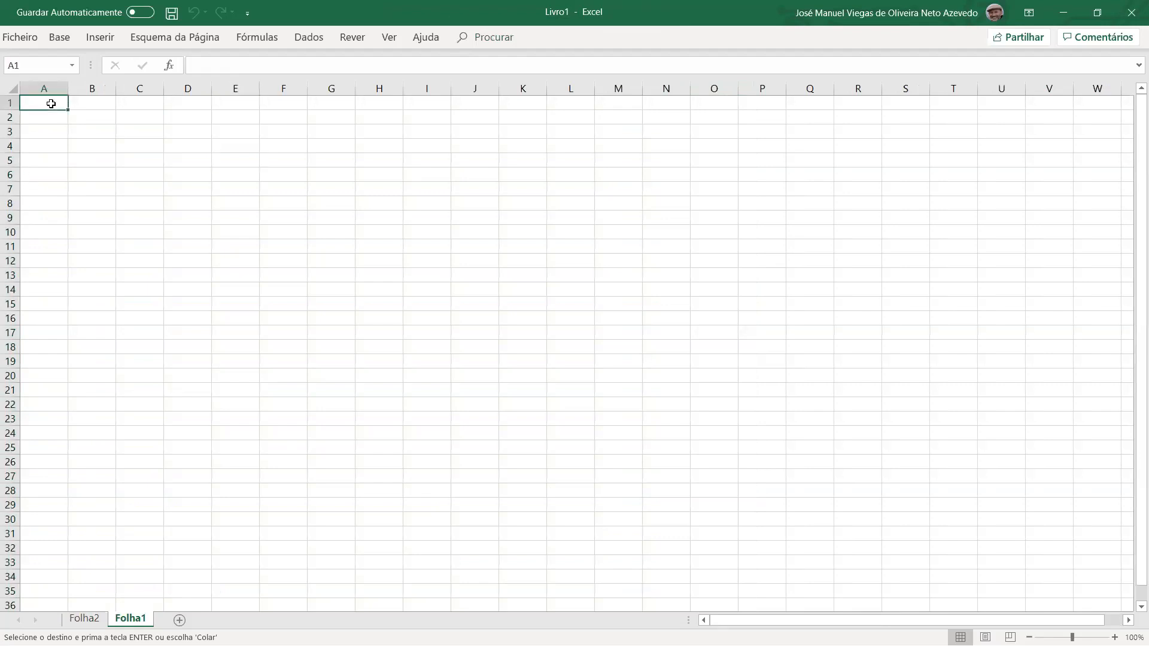
pyautogui.rightClick(51, 103)
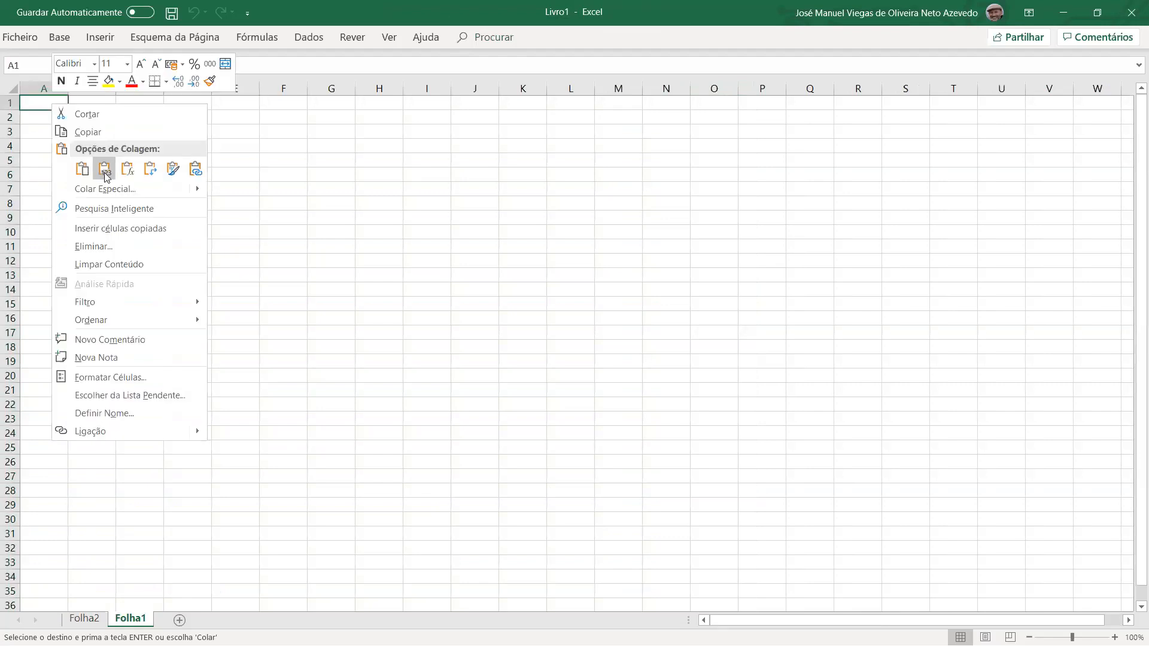
pyautogui.click(106, 174)
pyautogui.click(105, 170)
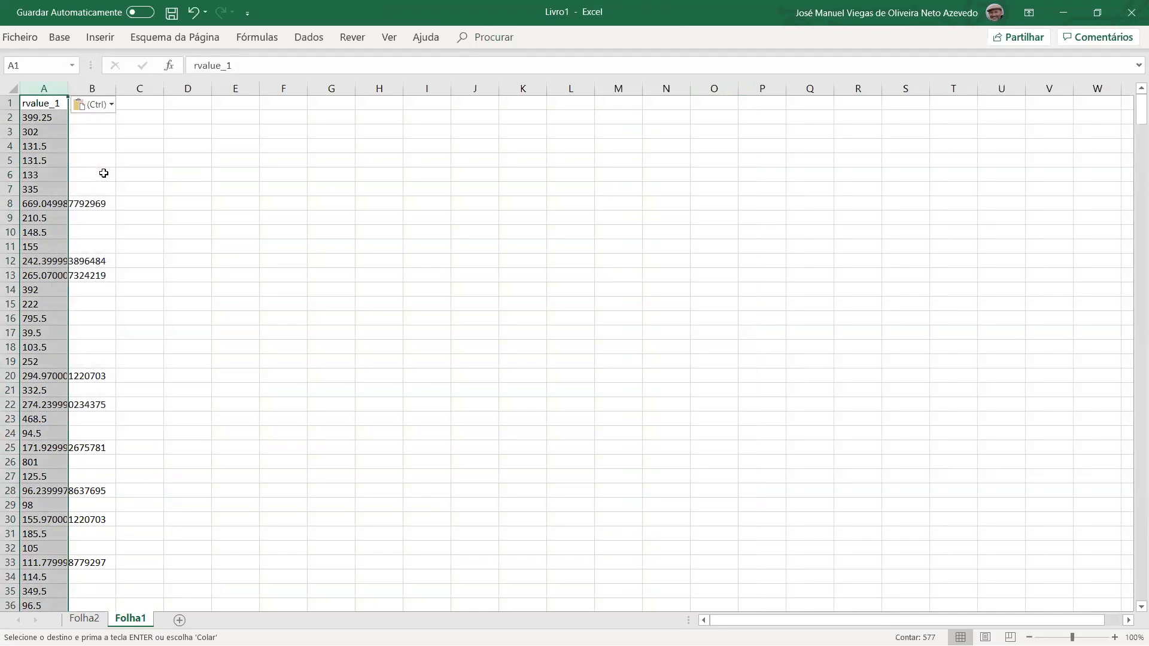
# Replace all decimal points in column A of Folha1 with commas and close Find and Replace.
pyautogui.hotkey('ctrl', 'h')
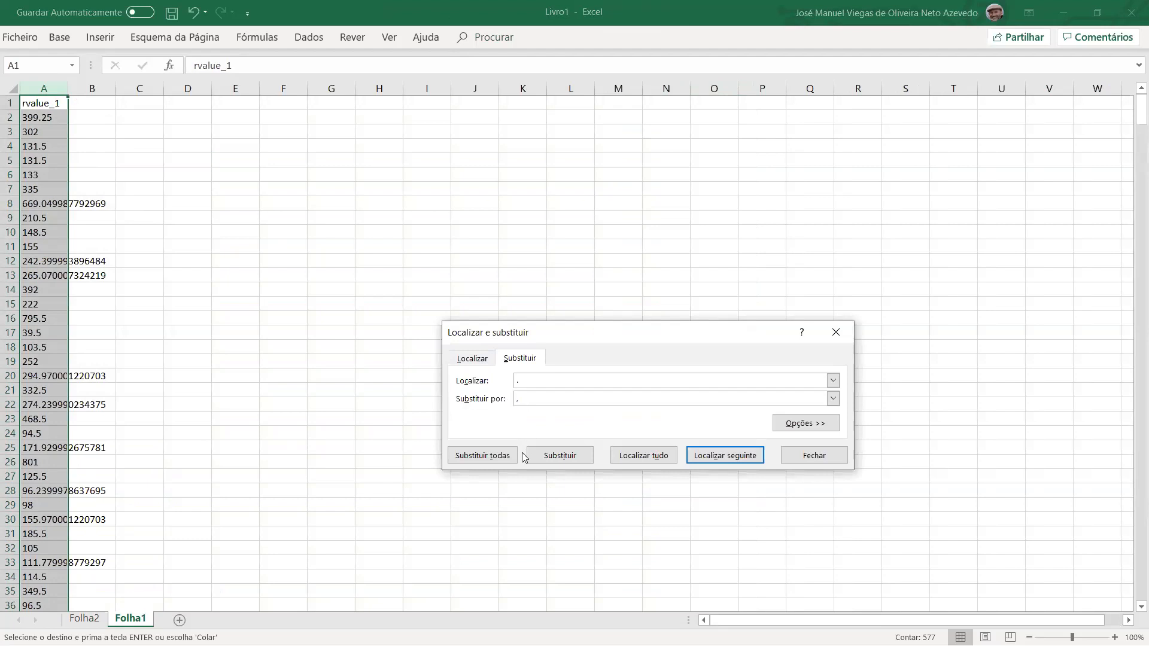
pyautogui.click(504, 458)
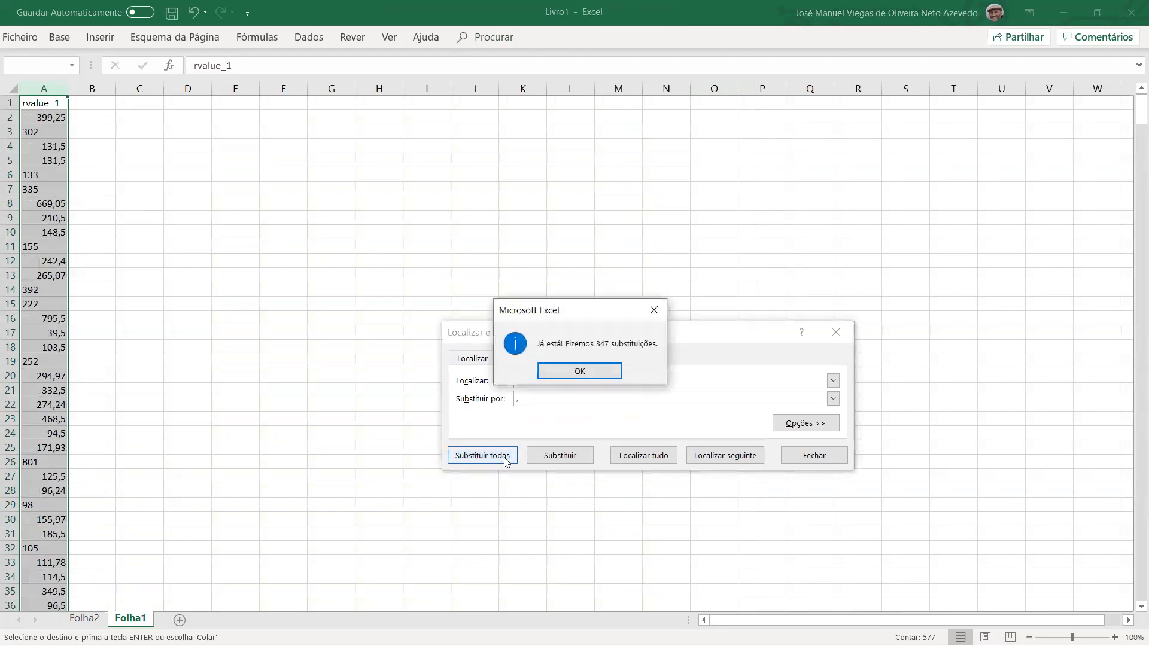
pyautogui.click(580, 371)
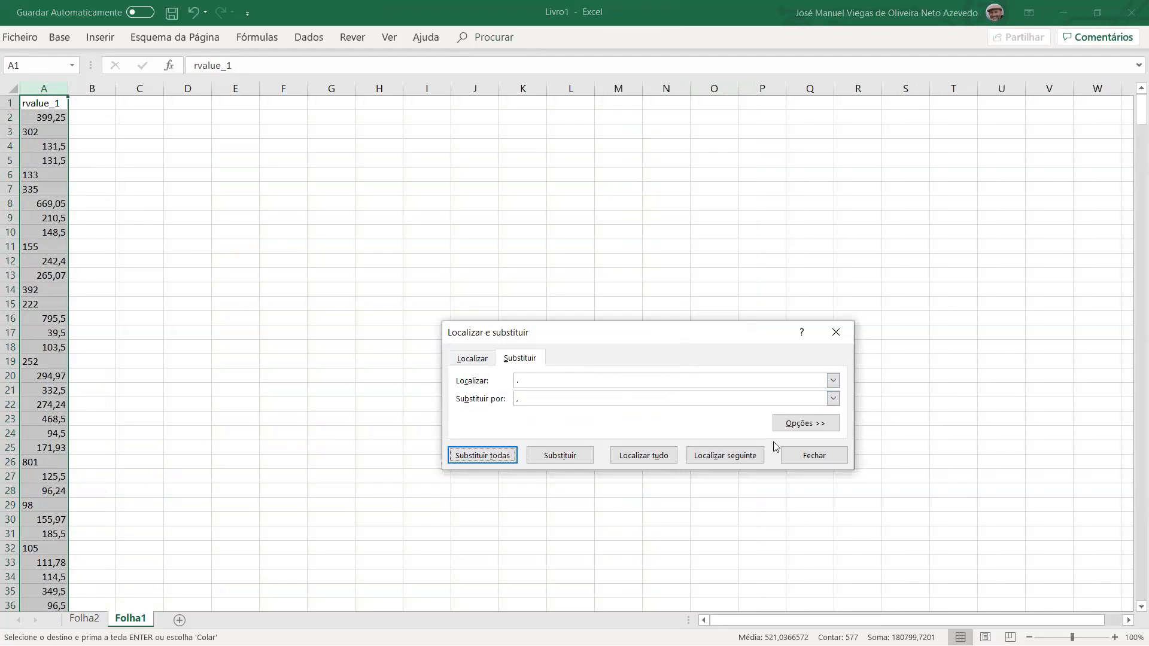
pyautogui.click(824, 458)
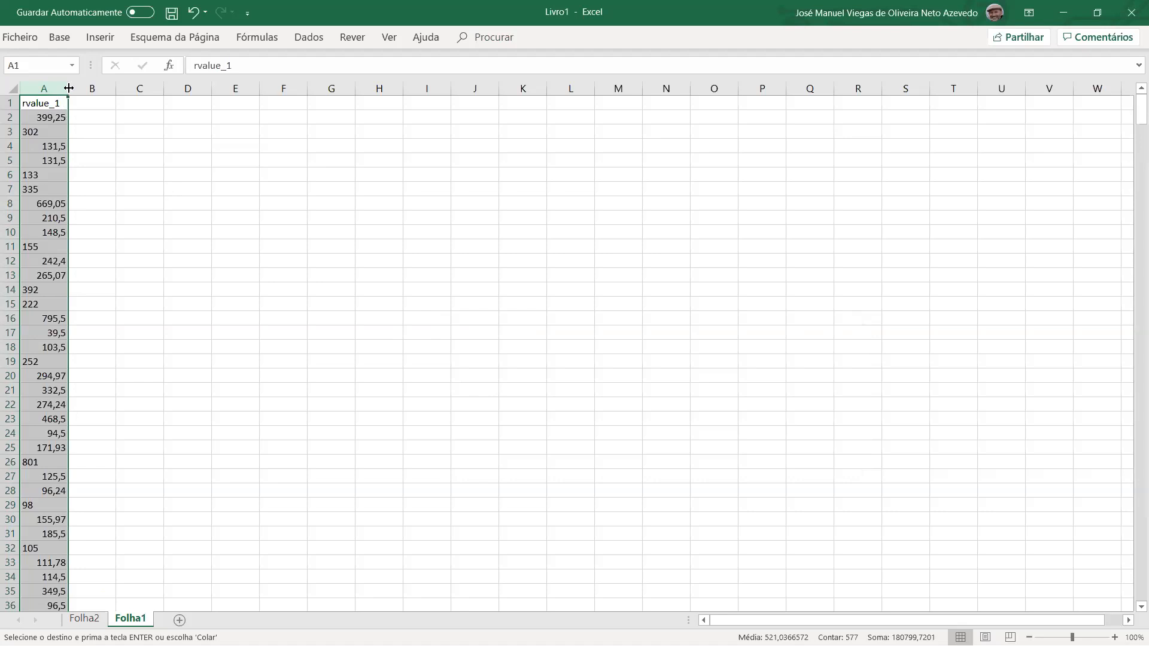
# Widen column A to show the depth values' full decimals and enlarge the sheet to 150%.
pyautogui.moveTo(69, 88); pyautogui.dragTo(181, 118)
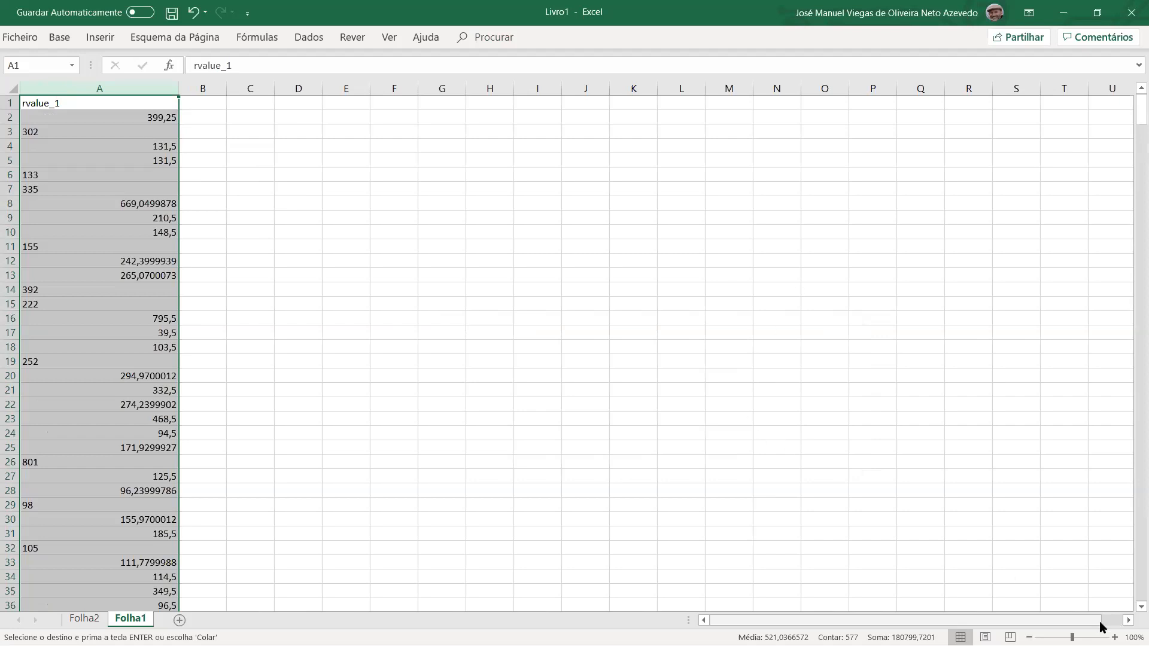
pyautogui.click(1114, 637)
pyautogui.click(1115, 637)
pyautogui.click(1114, 638)
pyautogui.click(1115, 637)
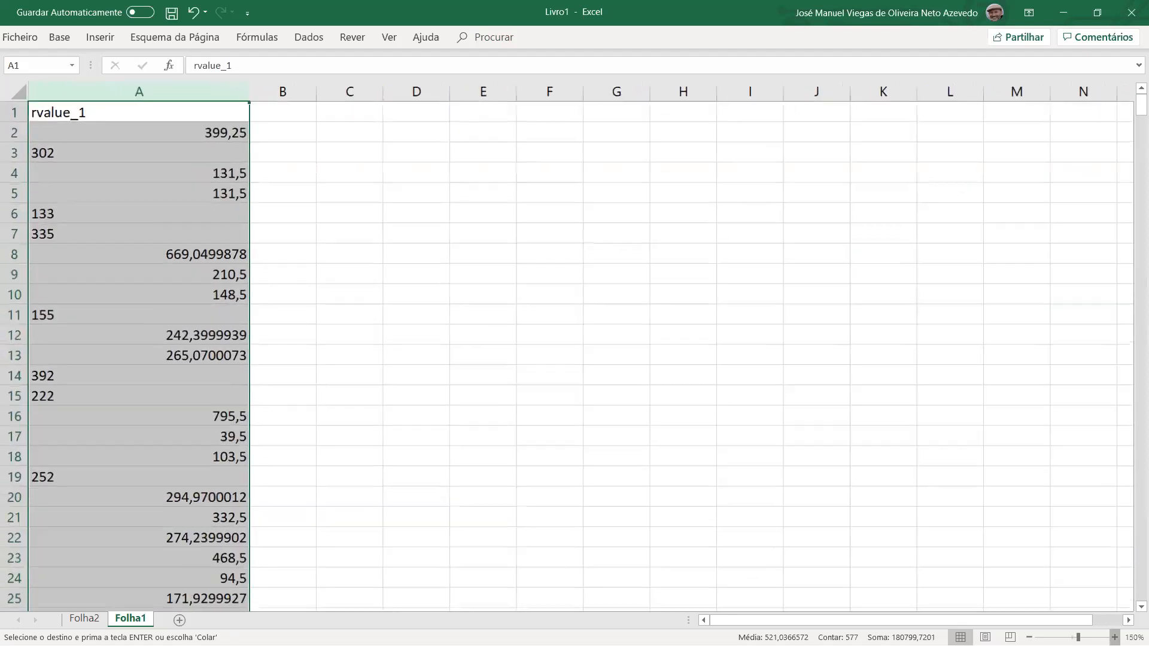
pyautogui.click(1115, 638)
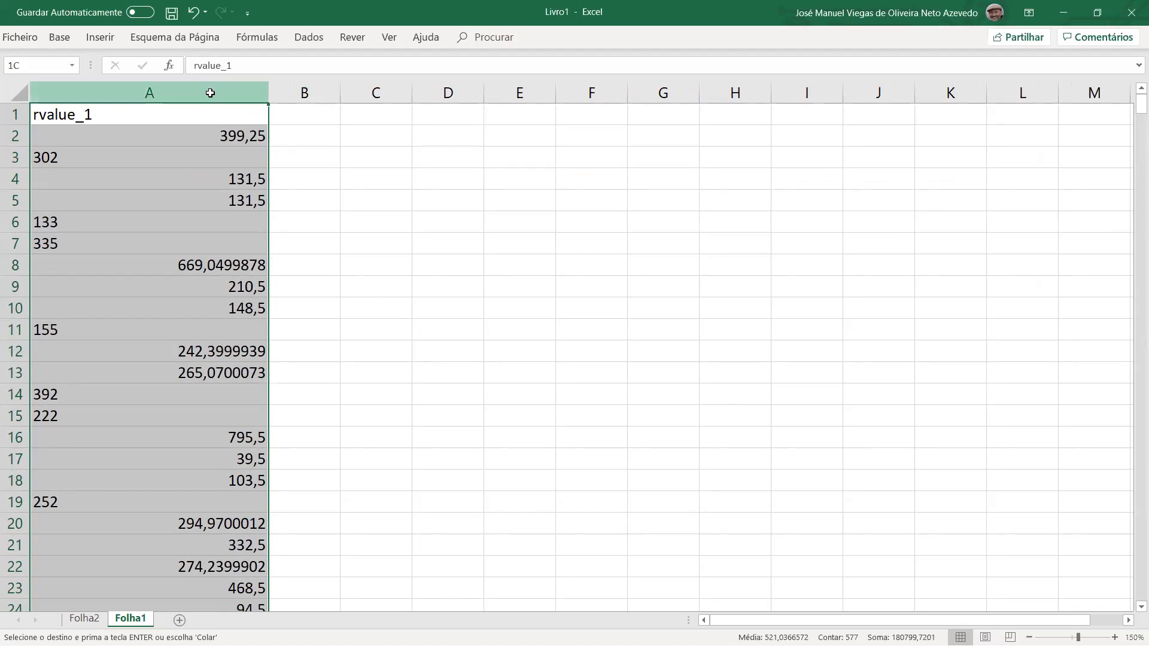
# Copy column A and paste it as values only starting at cell C1.
pyautogui.hotkey('ctrl', 'c')
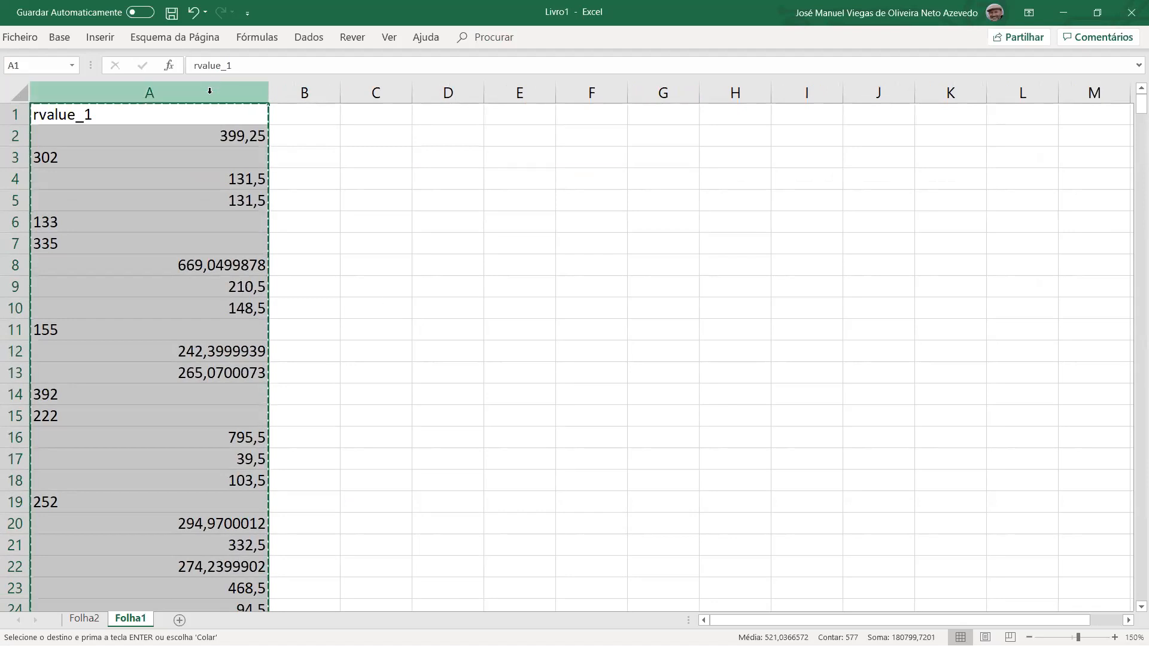
pyautogui.click(376, 112)
pyautogui.rightClick(375, 113)
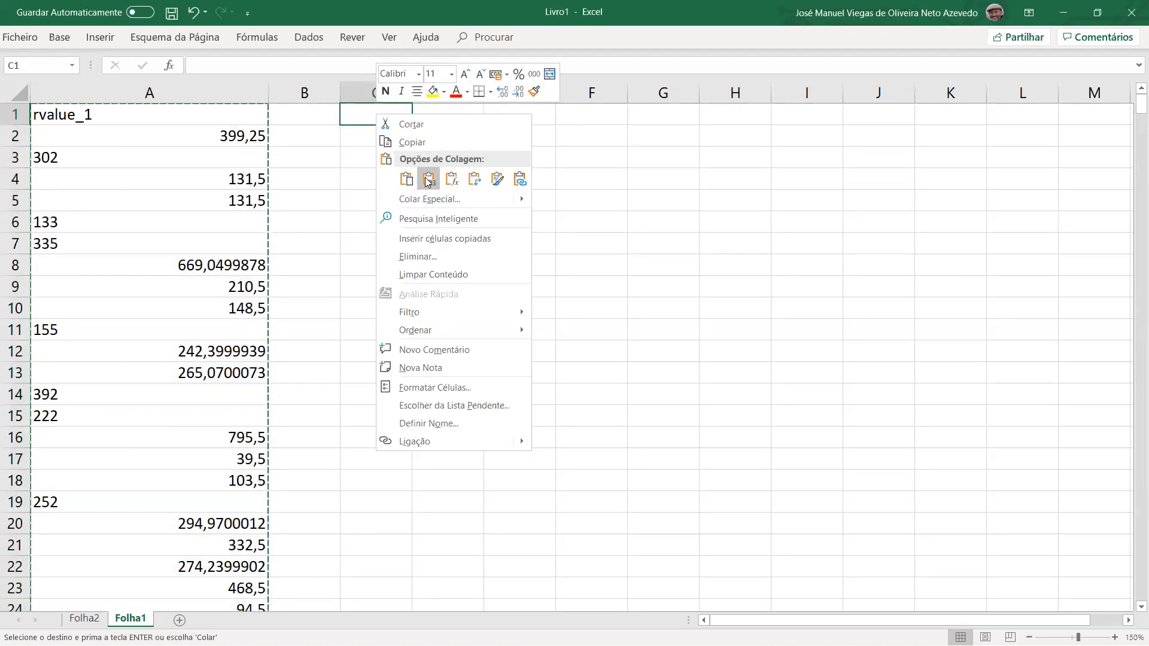
pyautogui.click(428, 180)
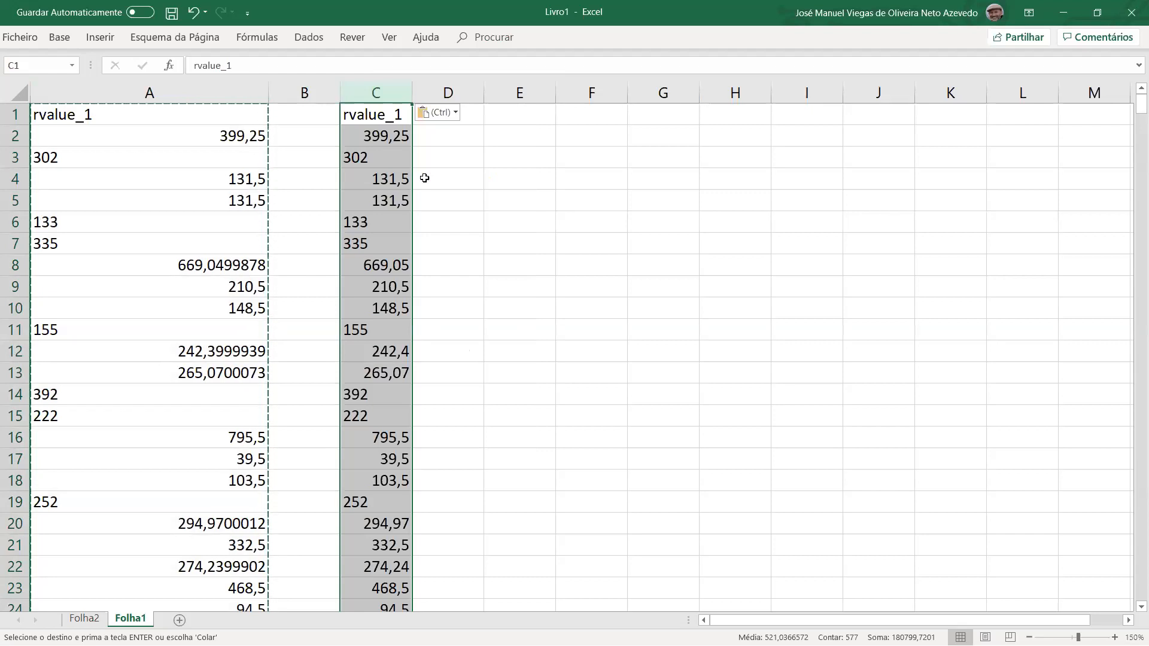
# Test whether the left-aligned depth in C3 calculates as a number by entering =C3+1 in cell D3.
pyautogui.click(377, 159)
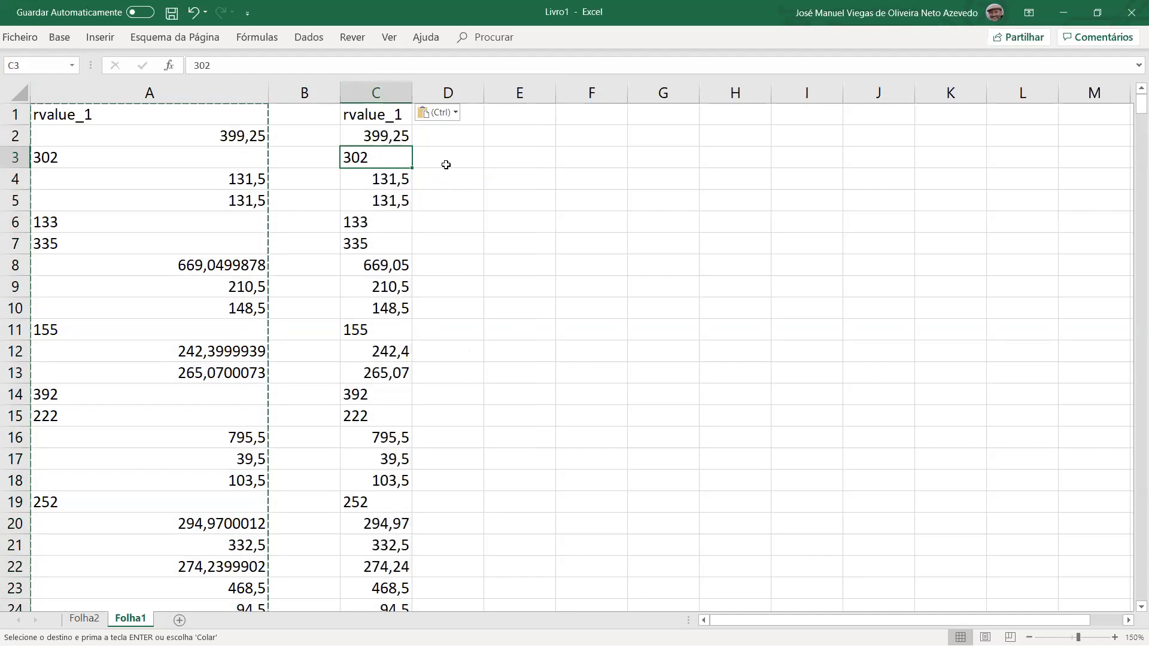
pyautogui.click(446, 165)
pyautogui.write('=')
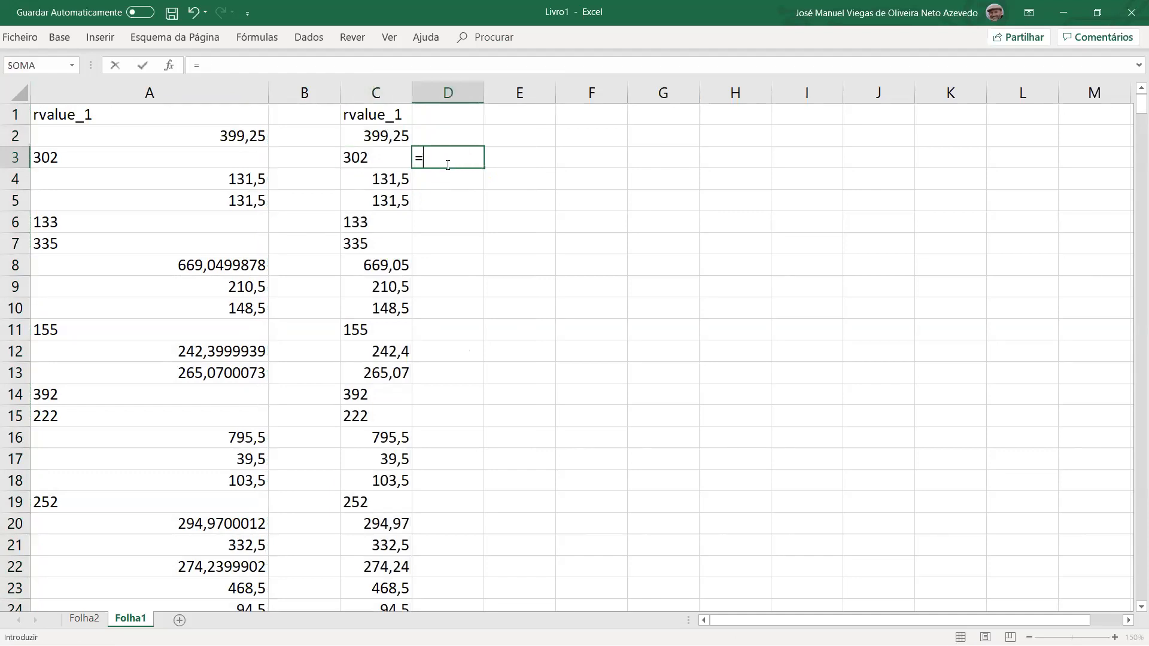
pyautogui.click(383, 159)
pyautogui.write('+1')
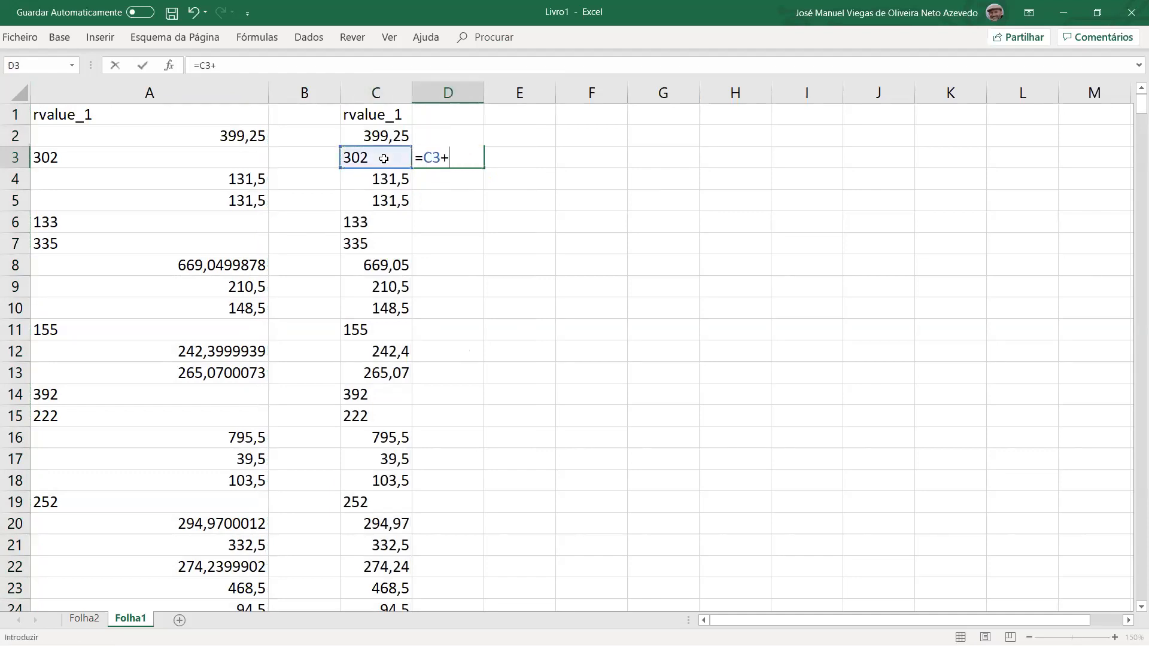
pyautogui.press('Return')
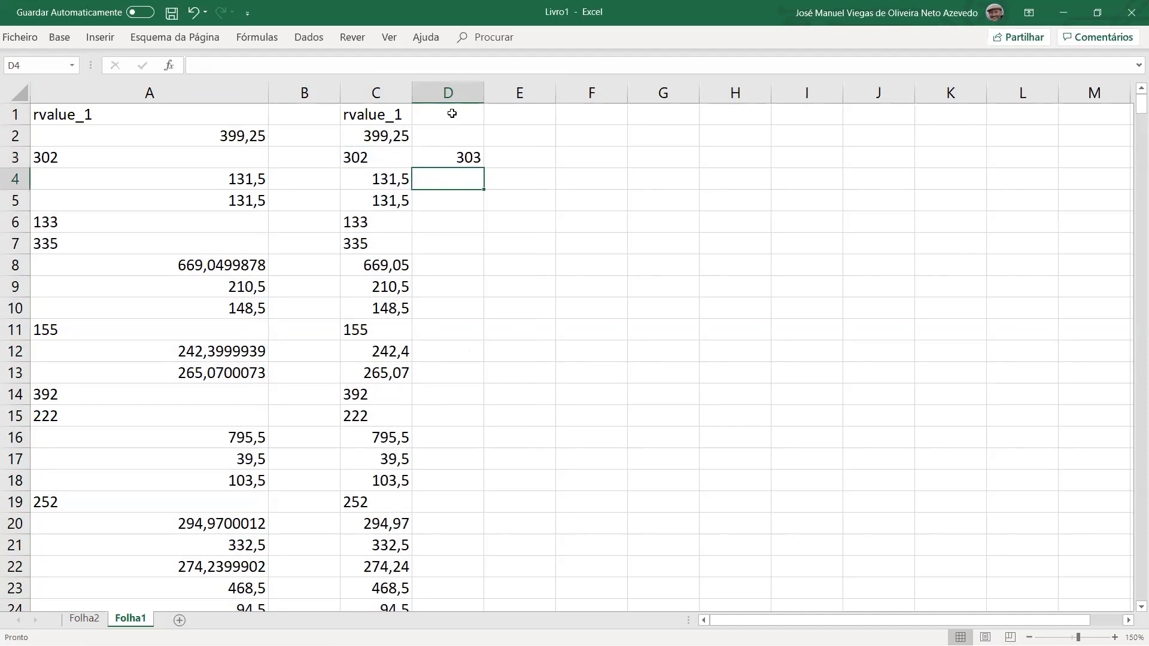
# Delete columns A and B, and clear the test formula beside the remaining depth column.
pyautogui.click(236, 85)
pyautogui.keyDown('shift'); pyautogui.click(298, 91); pyautogui.keyUp('shift')
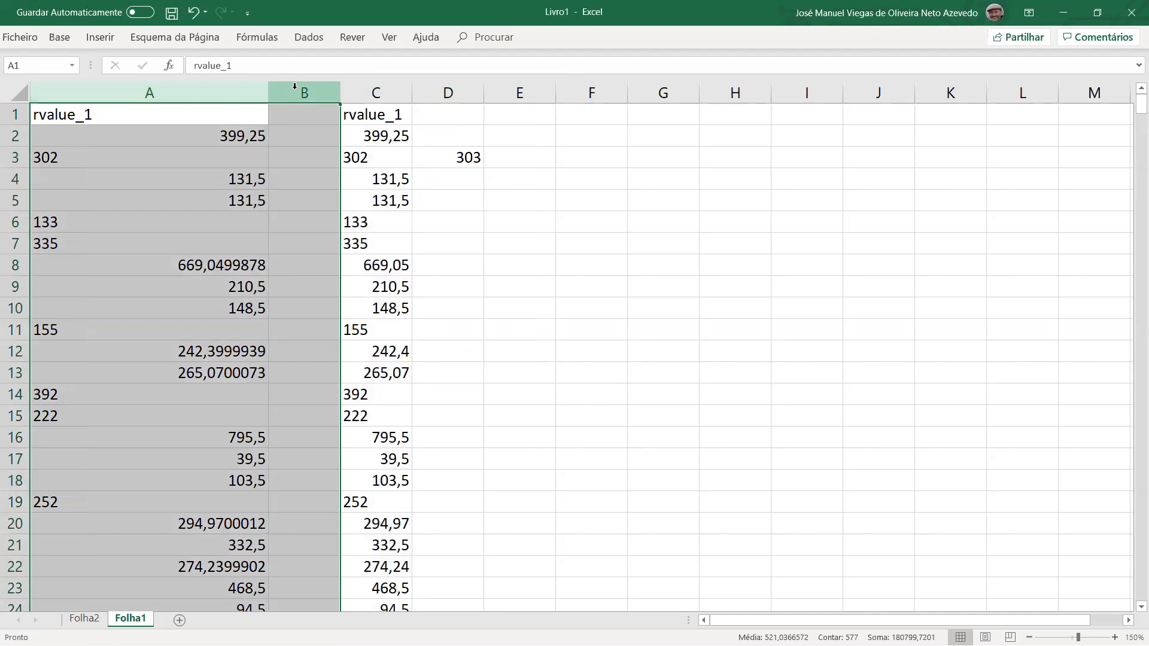
pyautogui.rightClick(294, 87)
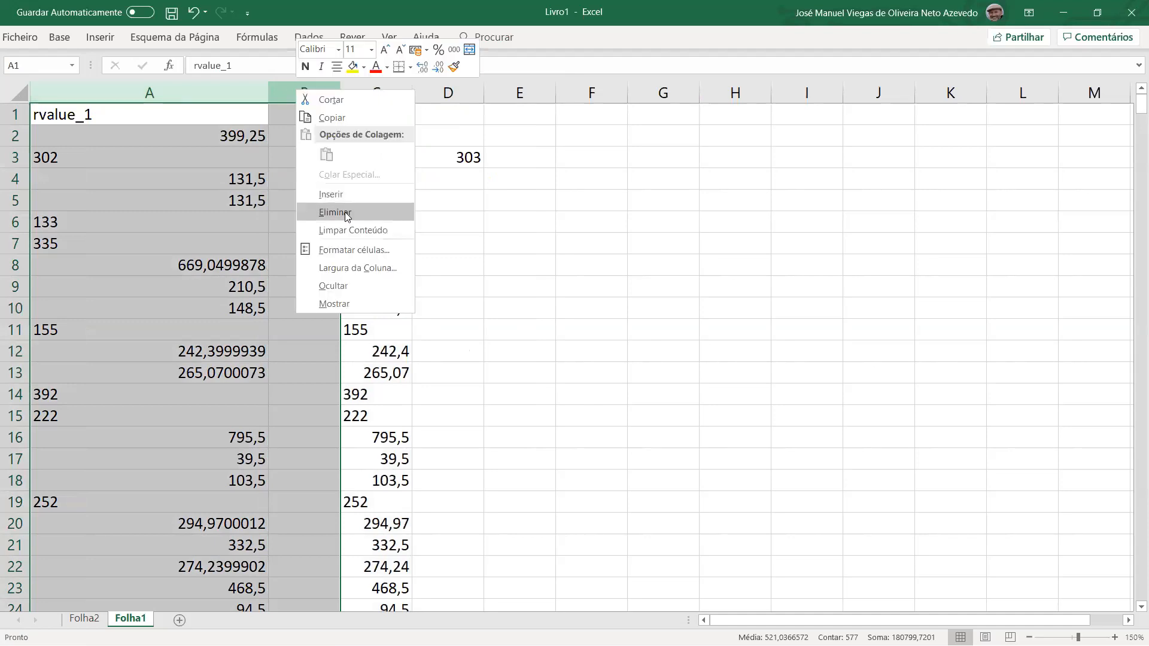
pyautogui.click(345, 212)
pyautogui.click(152, 157)
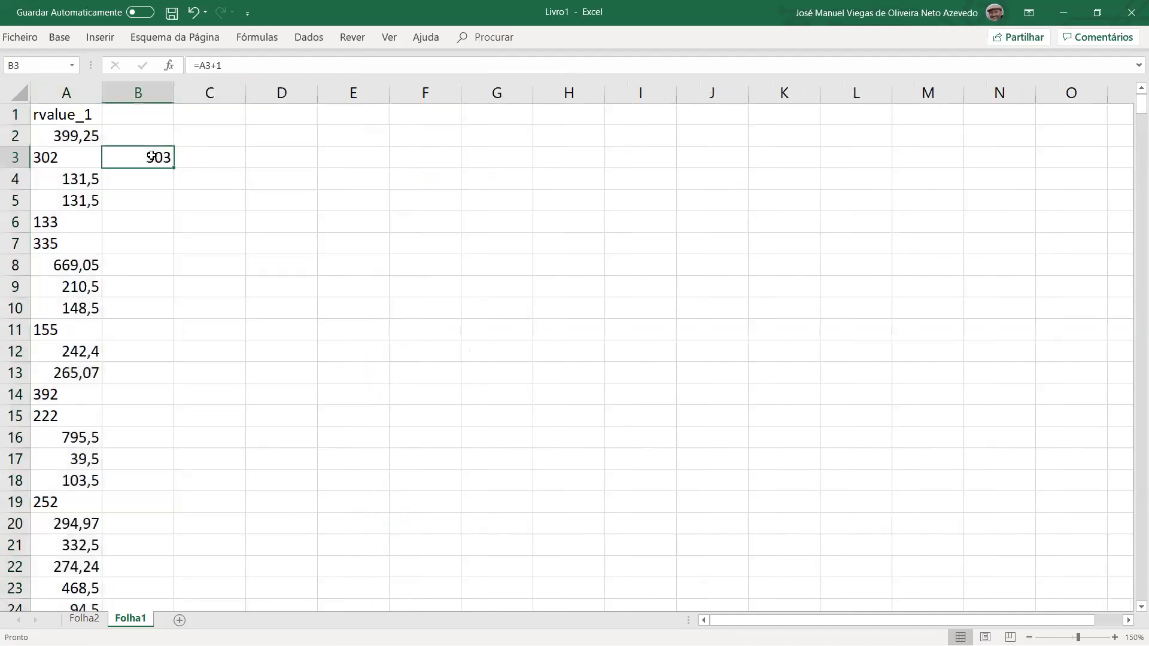
pyautogui.press('Delete')
pyautogui.click(202, 193)
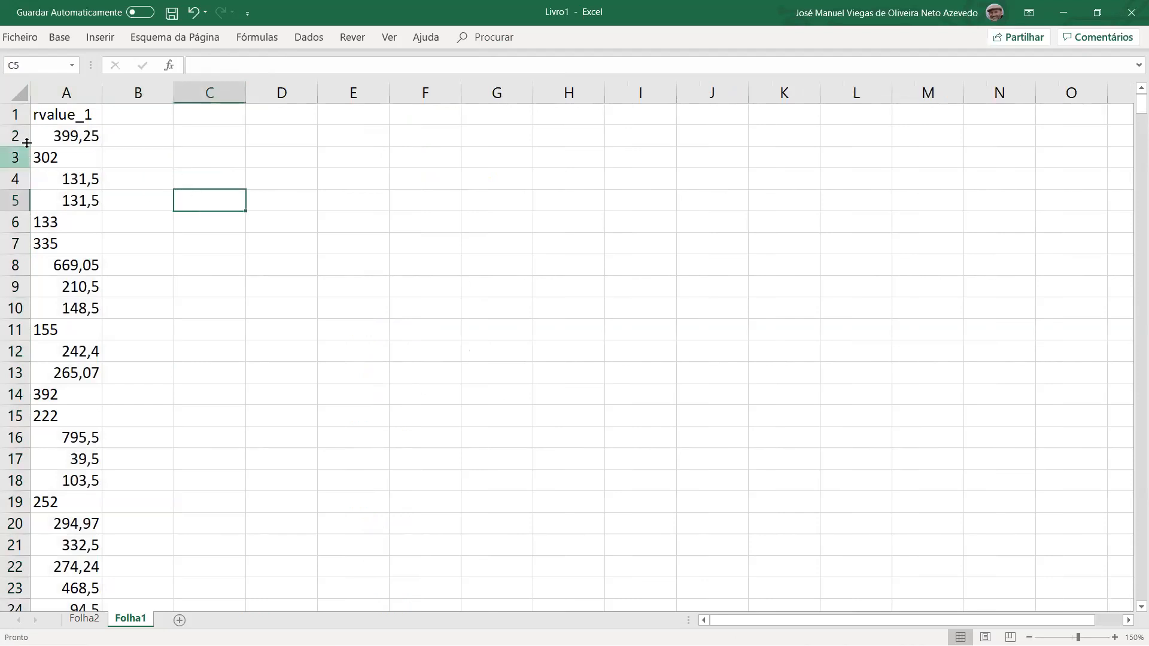
# Add a filter to the rvalue_1 header and sort the depths from largest to smallest.
pyautogui.click(55, 115)
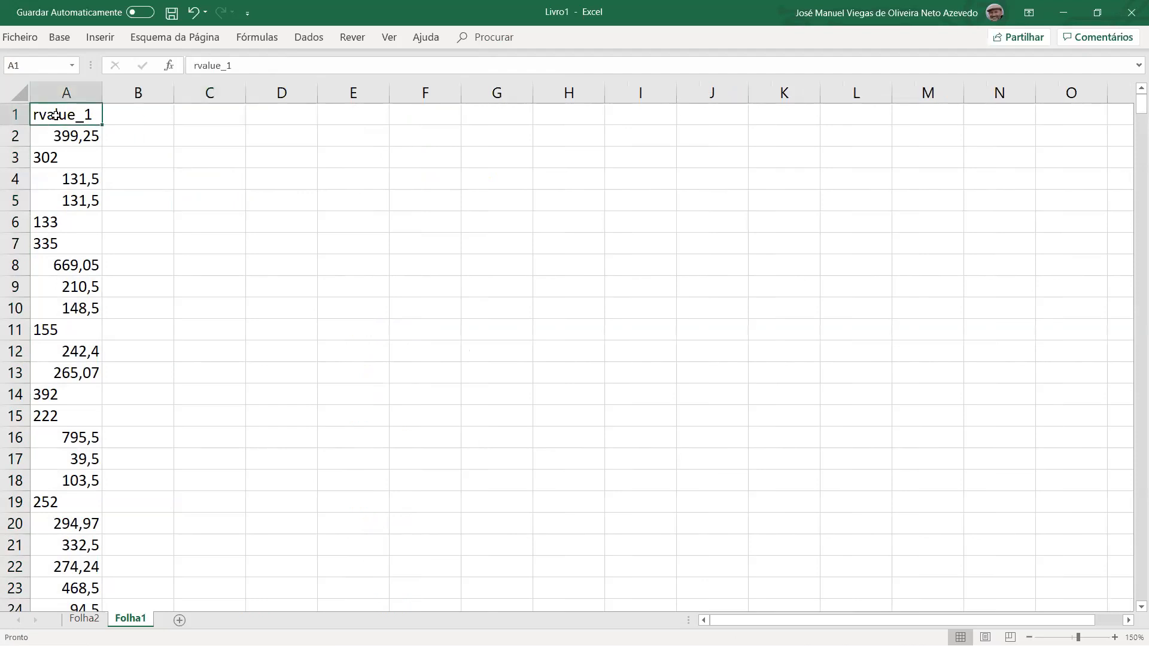
pyautogui.click(352, 37)
pyautogui.click(309, 38)
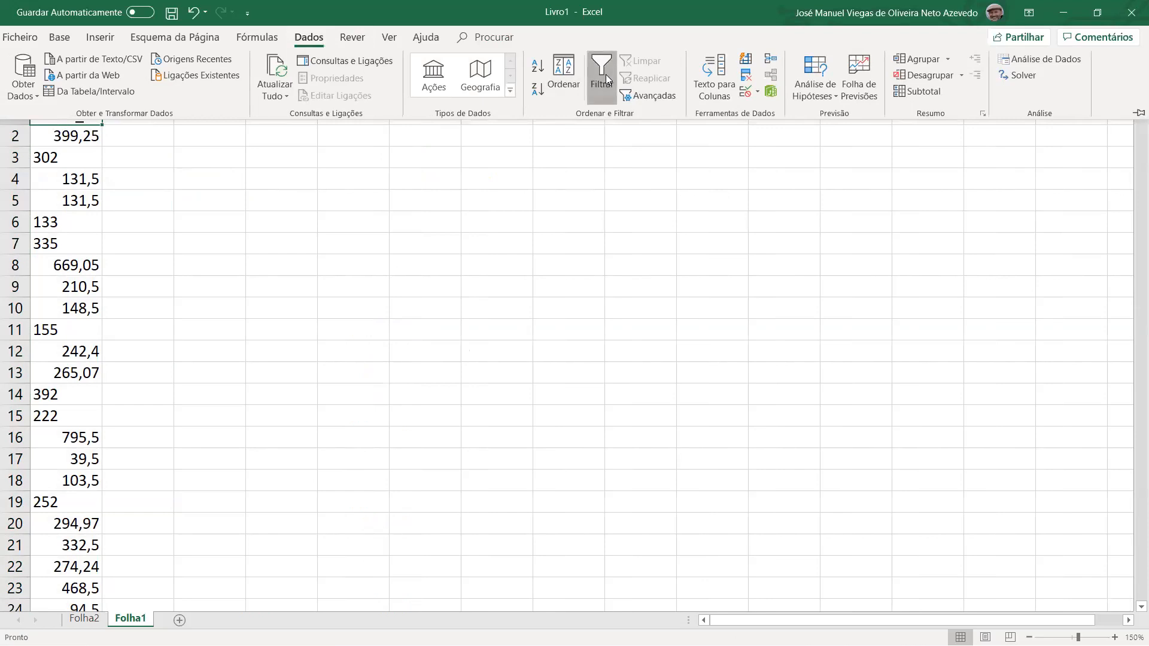
pyautogui.click(606, 74)
pyautogui.click(95, 116)
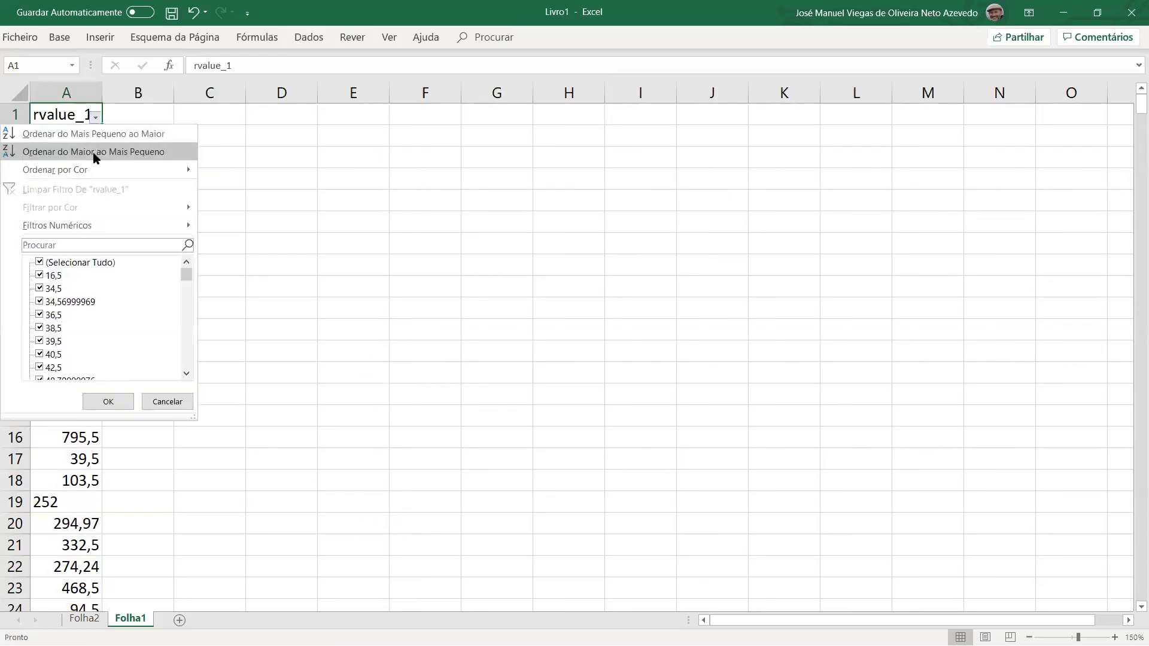
pyautogui.click(94, 152)
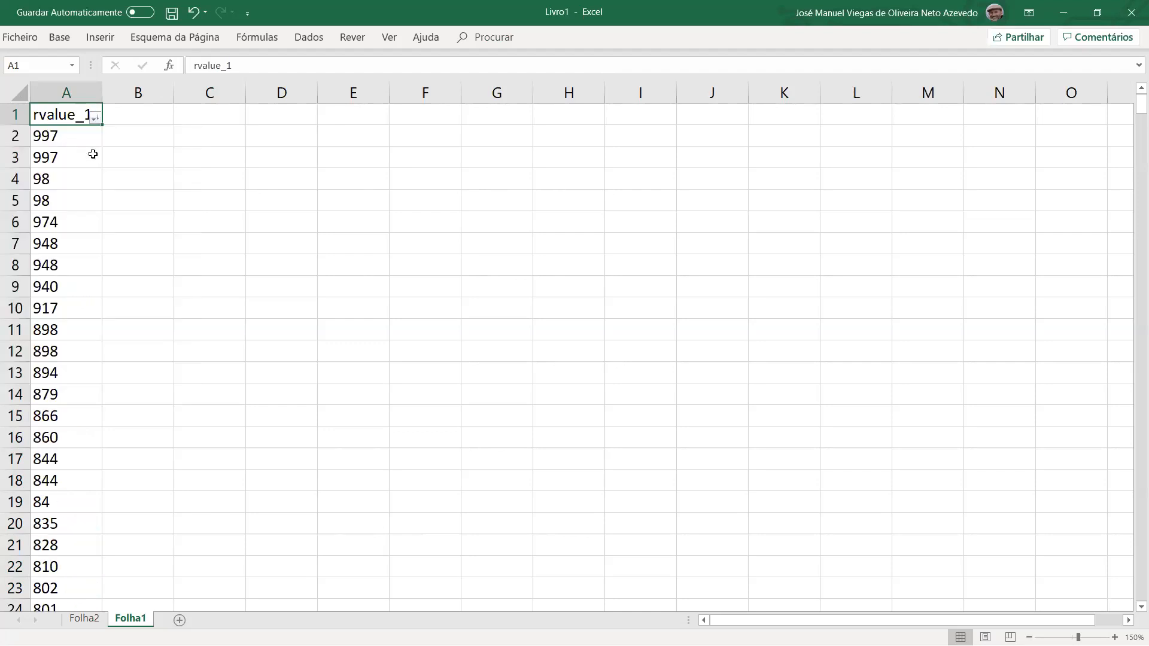
# Enter 100 and 200 in C2 and C3 and fill the series down to 1000 in C11.
pyautogui.click(233, 139)
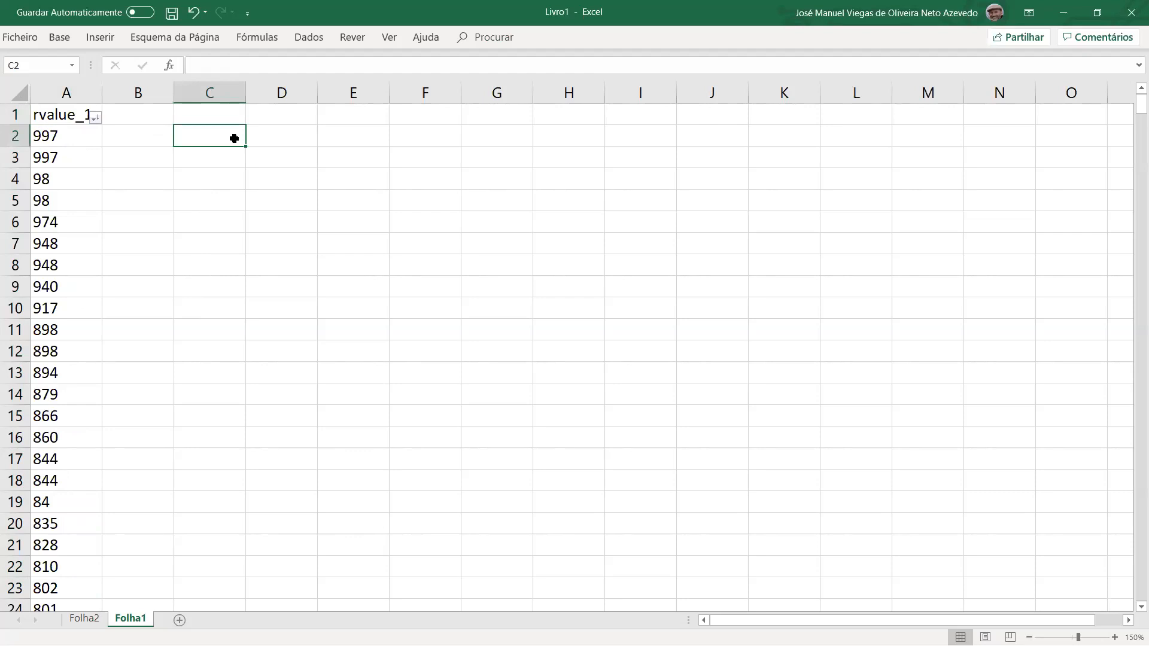
pyautogui.write('100')
pyautogui.press('Return')
pyautogui.write('200')
pyautogui.press('Return')
pyautogui.moveTo(234, 138); pyautogui.dragTo(232, 157)
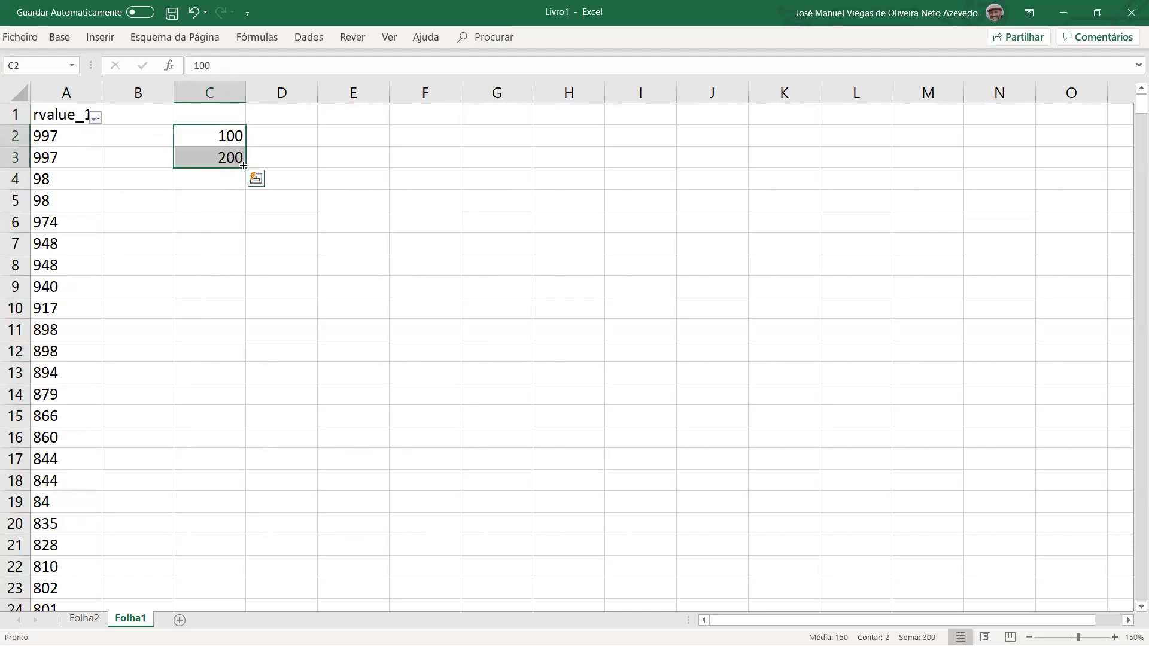
pyautogui.moveTo(243, 165); pyautogui.dragTo(242, 189)
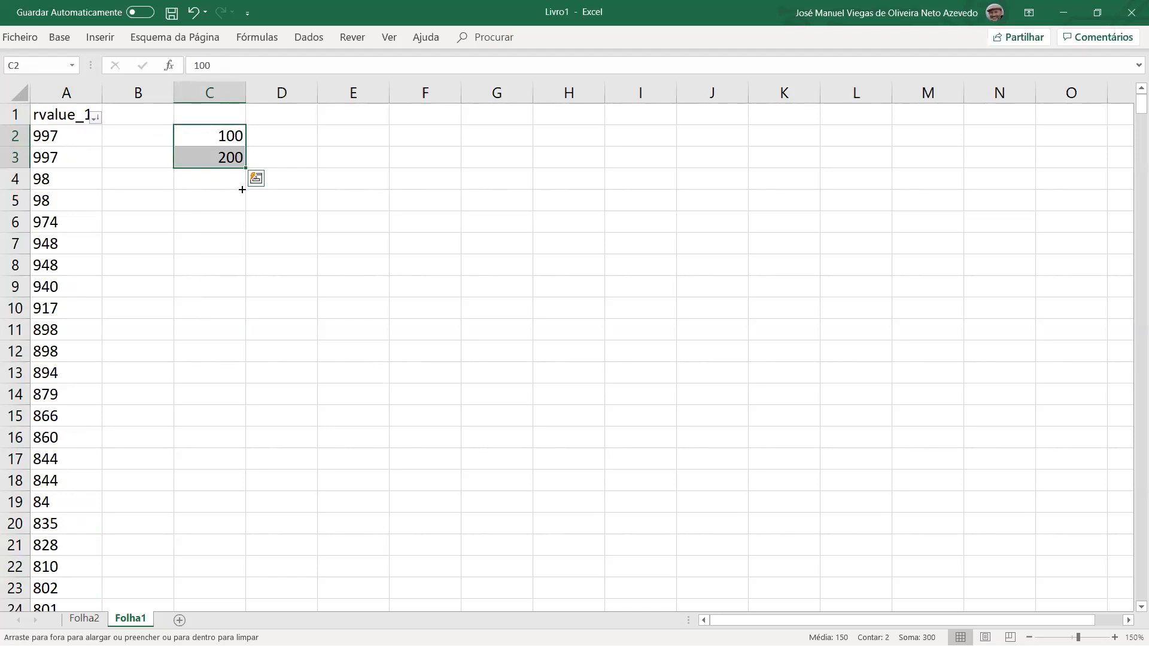
pyautogui.moveTo(242, 190); pyautogui.dragTo(244, 337)
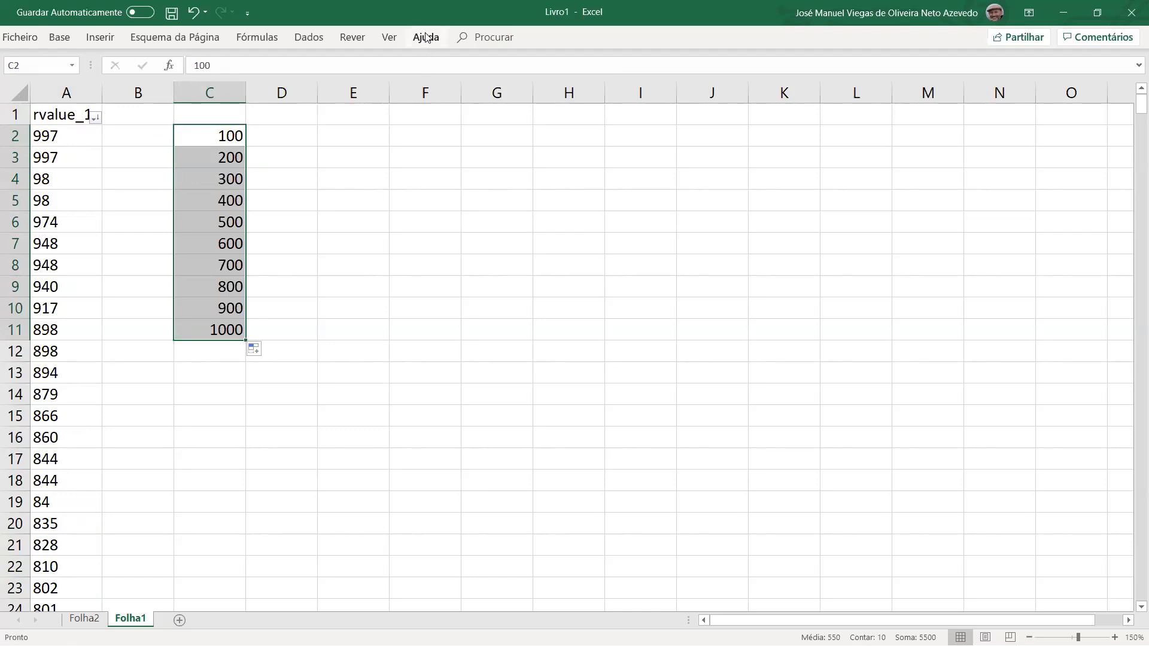
# Check in the Excel add-ins options that the Analysis ToolPak add-in is enabled.
pyautogui.click(308, 40)
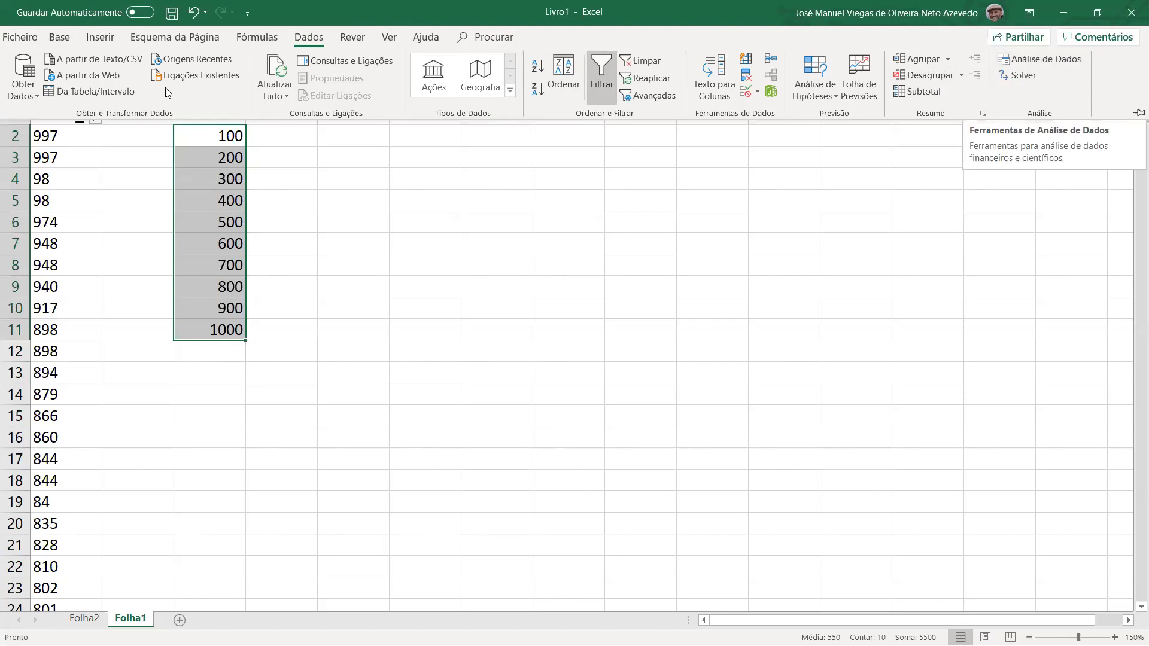
pyautogui.click(20, 39)
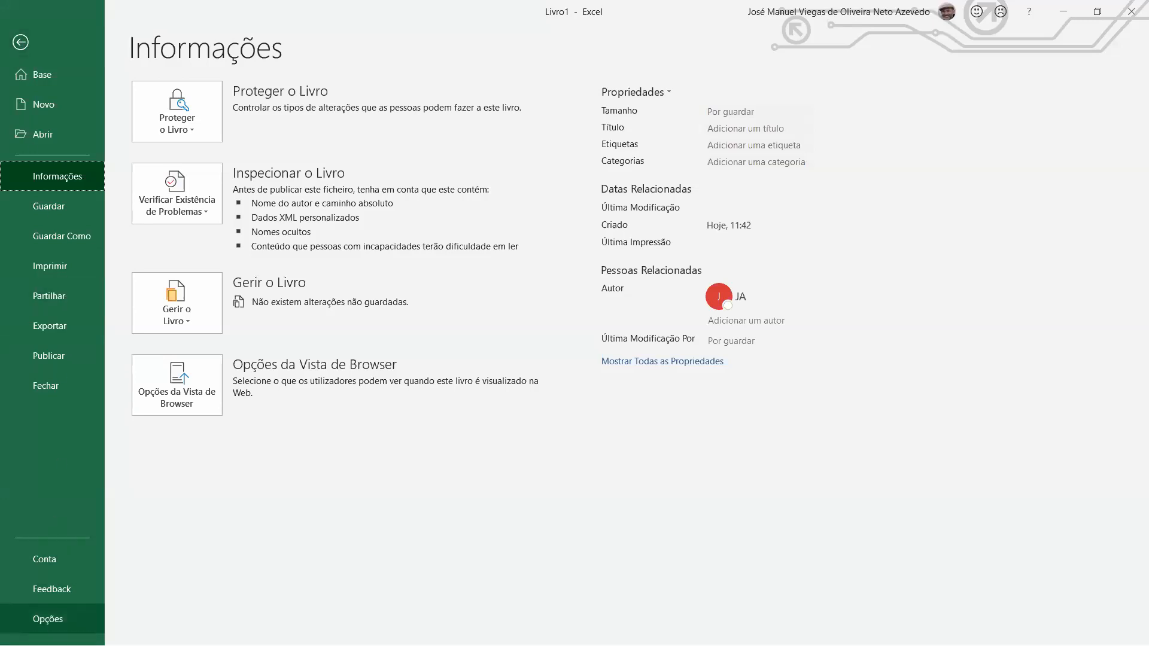
pyautogui.press('Escape')
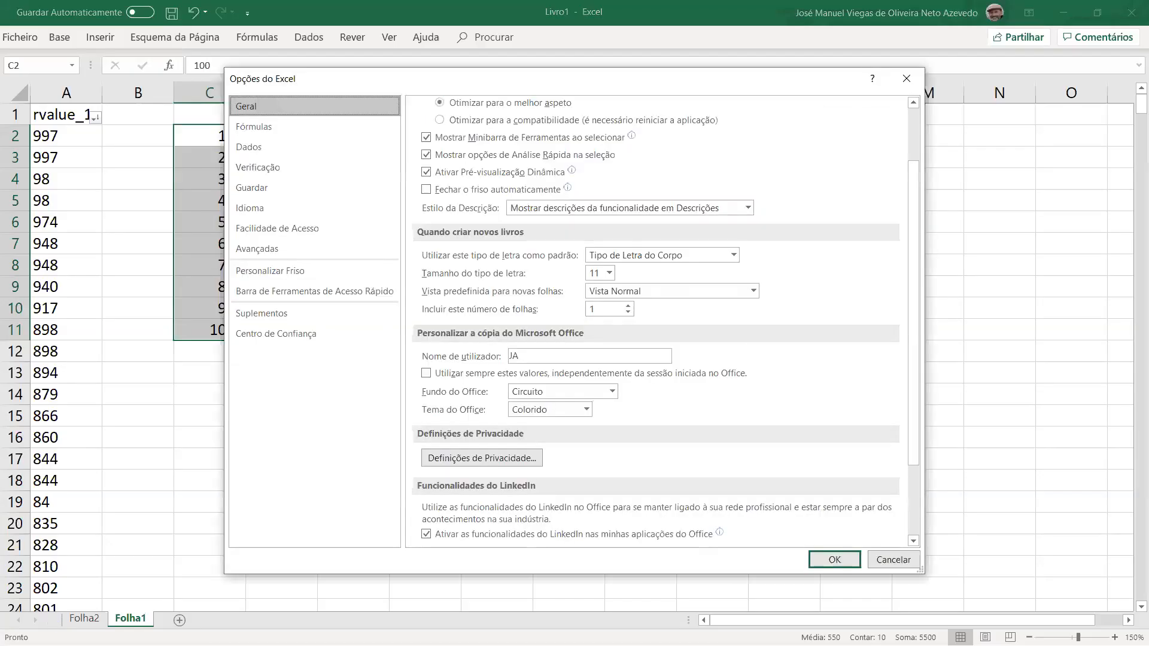
pyautogui.click(282, 313)
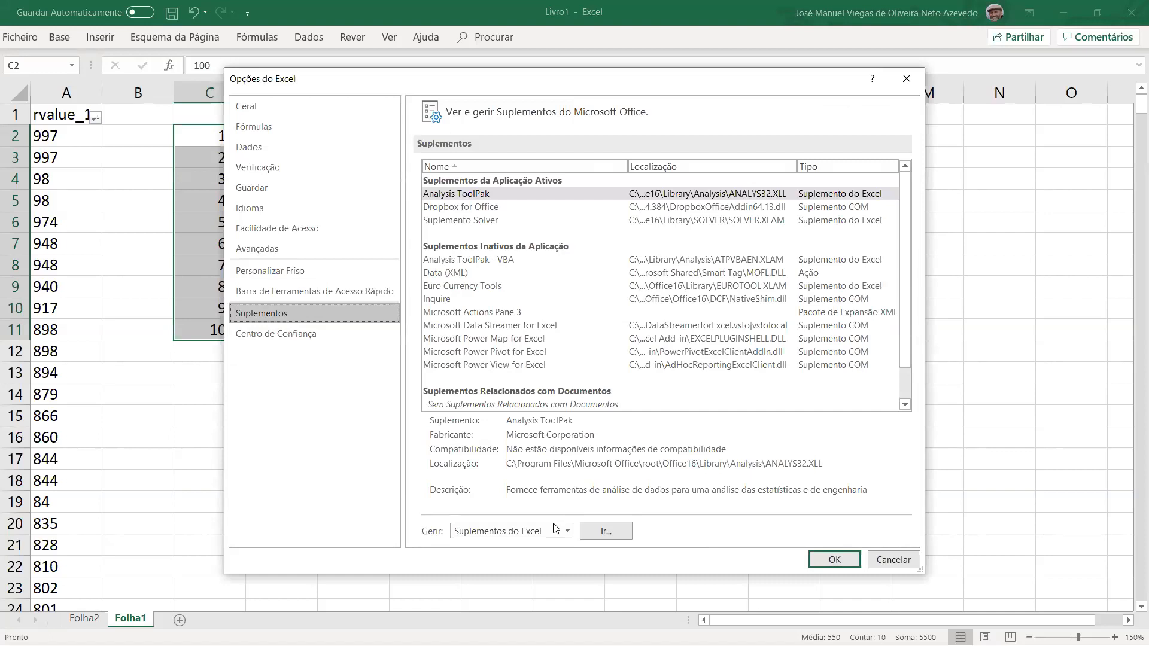
pyautogui.click(606, 532)
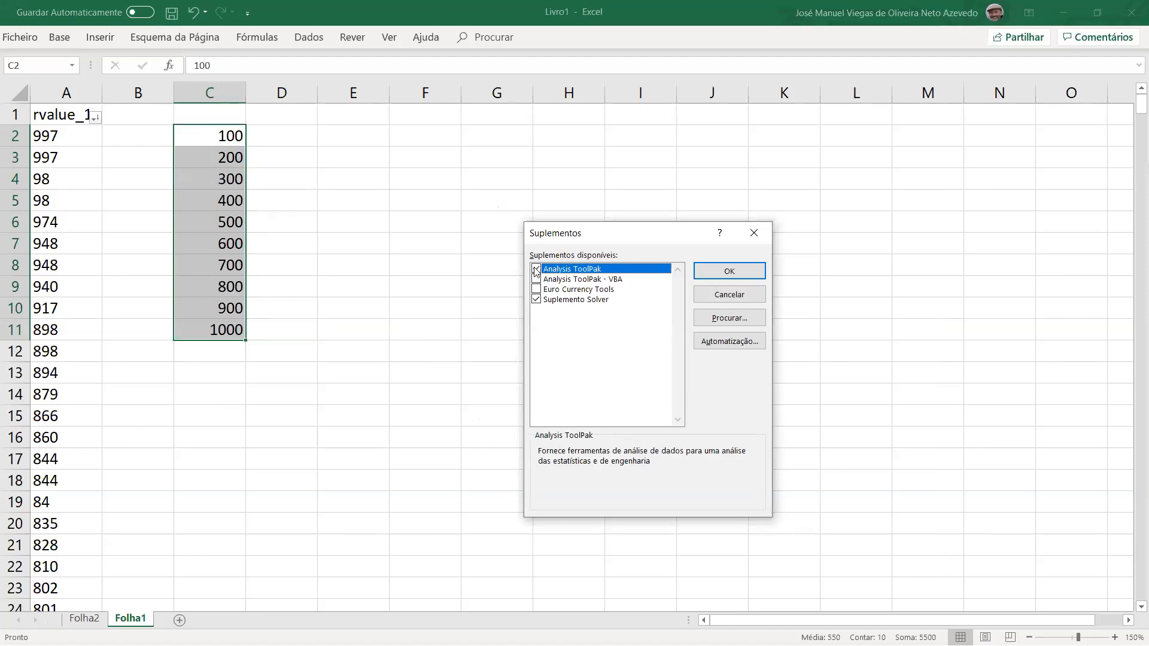
pyautogui.click(536, 270)
pyautogui.click(736, 270)
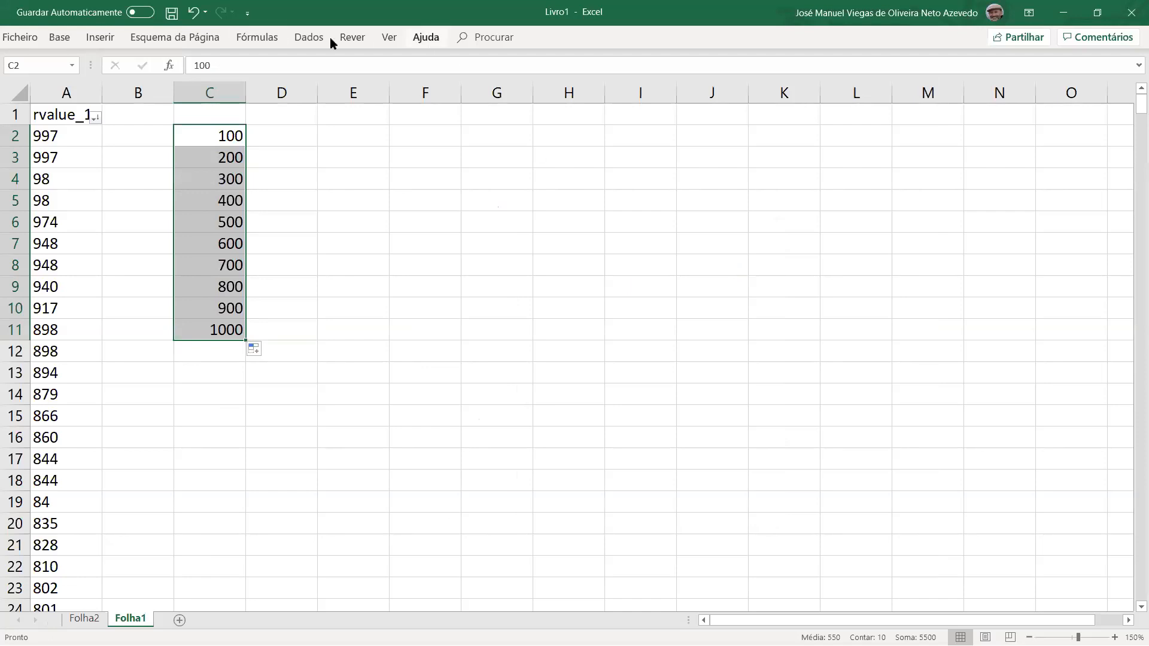
# Start a Histogram analysis from the data analysis tools.
pyautogui.click(311, 30)
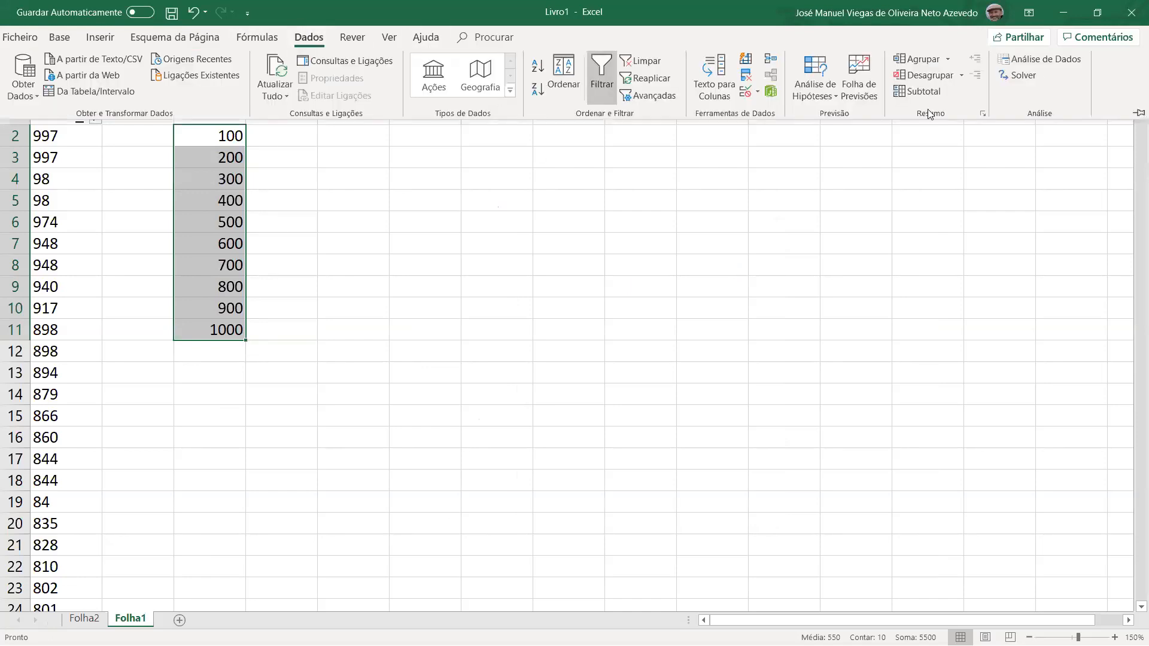
pyautogui.click(1049, 59)
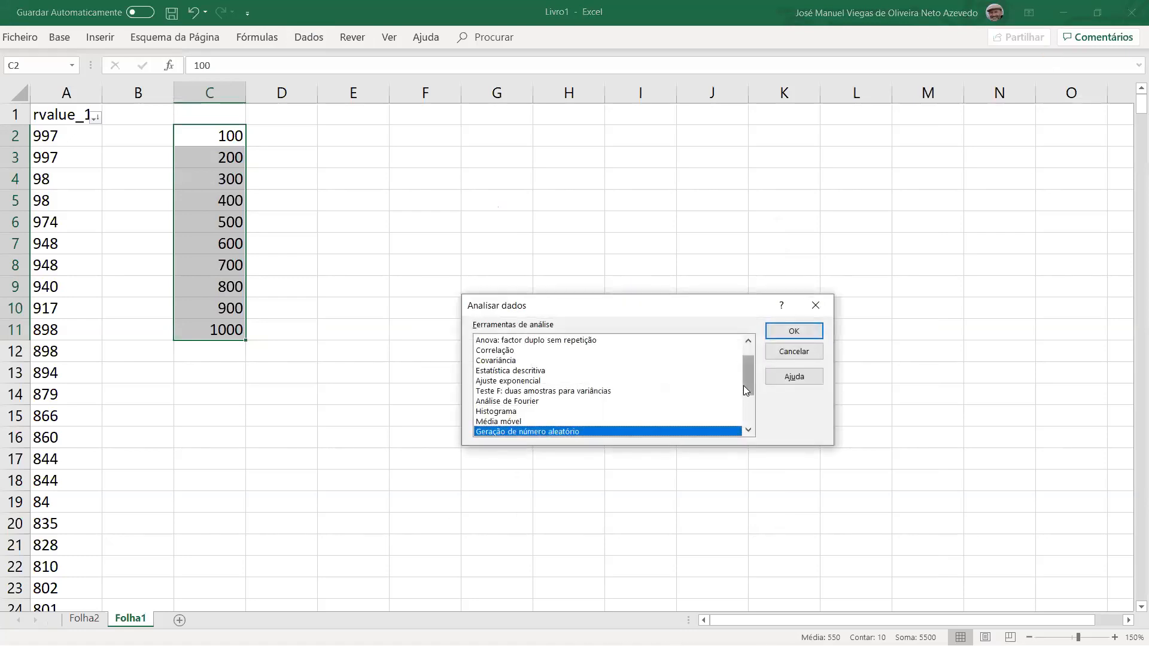
pyautogui.click(748, 341)
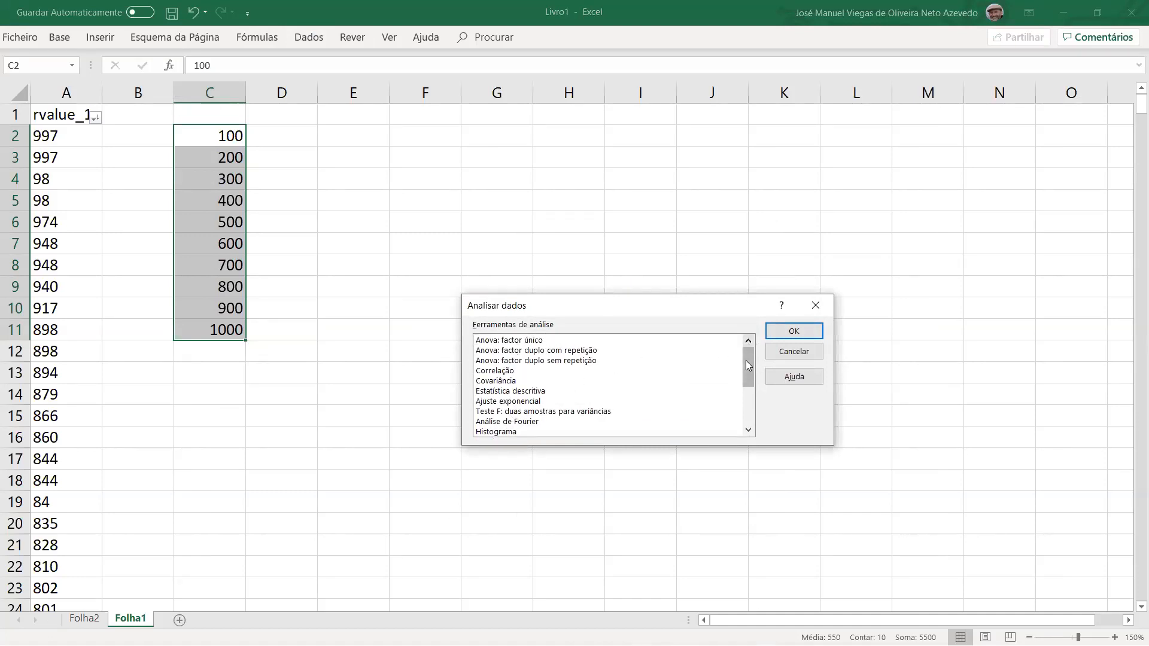
pyautogui.moveTo(746, 361); pyautogui.dragTo(745, 380)
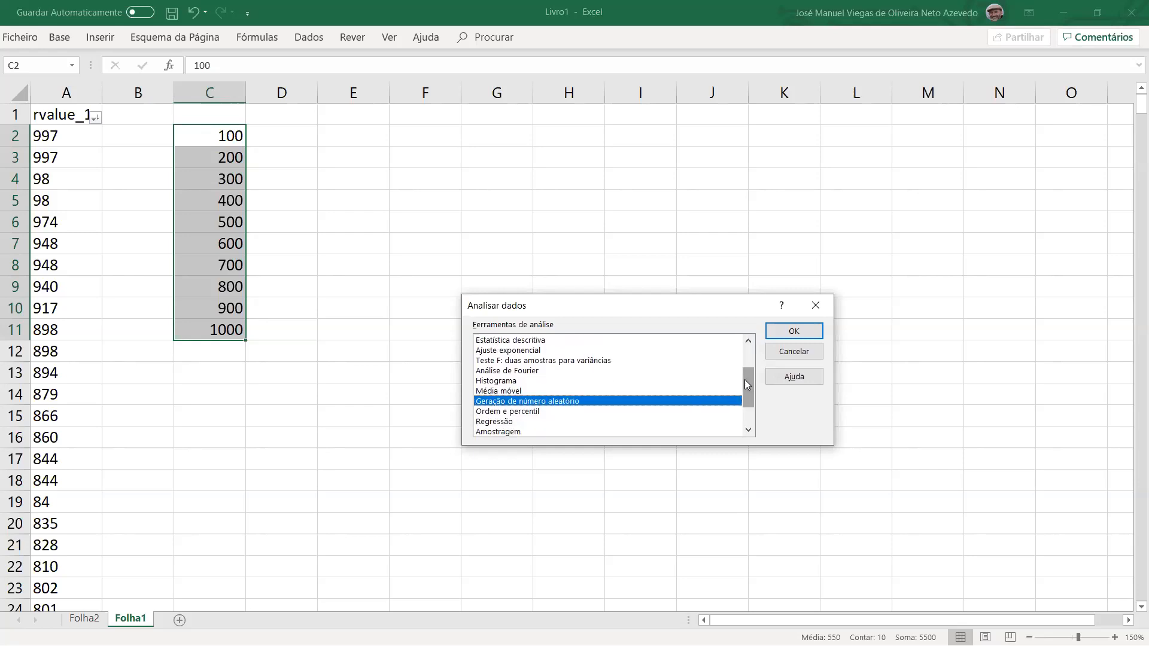
pyautogui.click(500, 382)
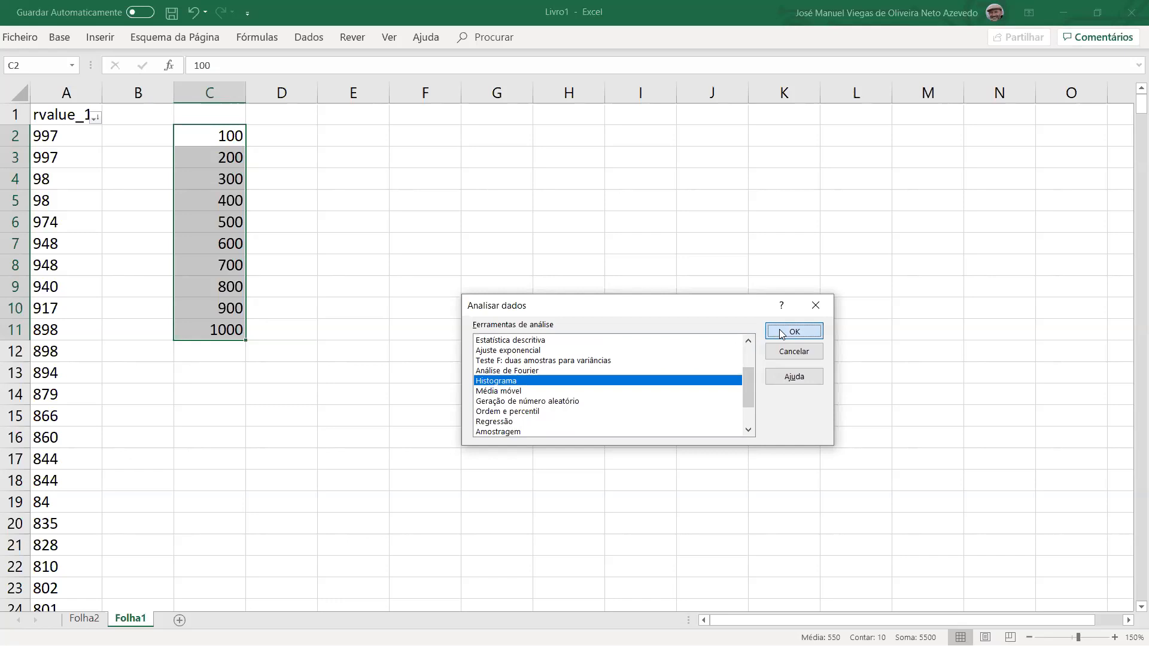
pyautogui.click(783, 335)
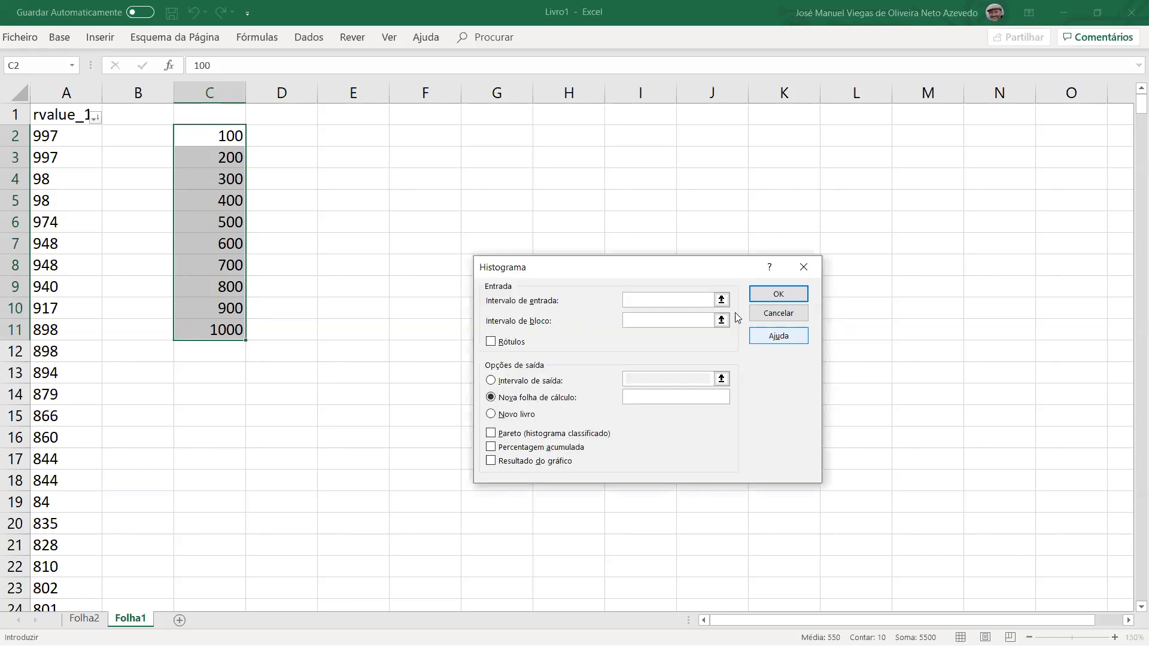
# Set the histogram's input range to the depths in A2:A577 and its bin range to the class limits in C2:C11.
pyautogui.moveTo(675, 270); pyautogui.dragTo(632, 242)
pyautogui.click(679, 272)
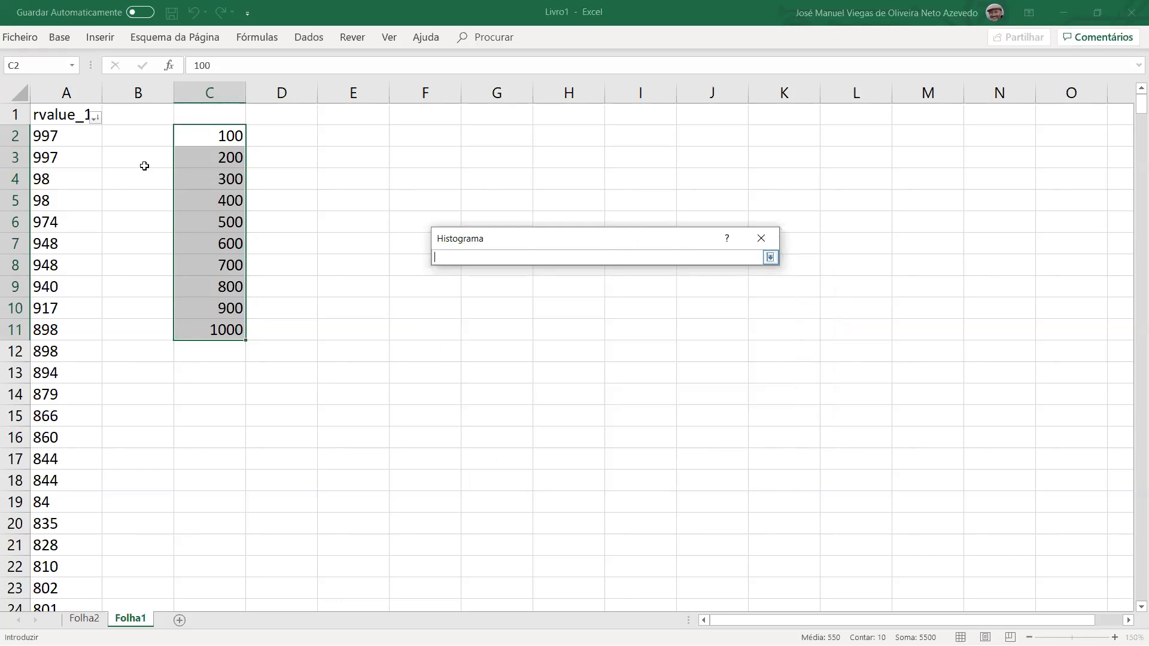
pyautogui.click(77, 143)
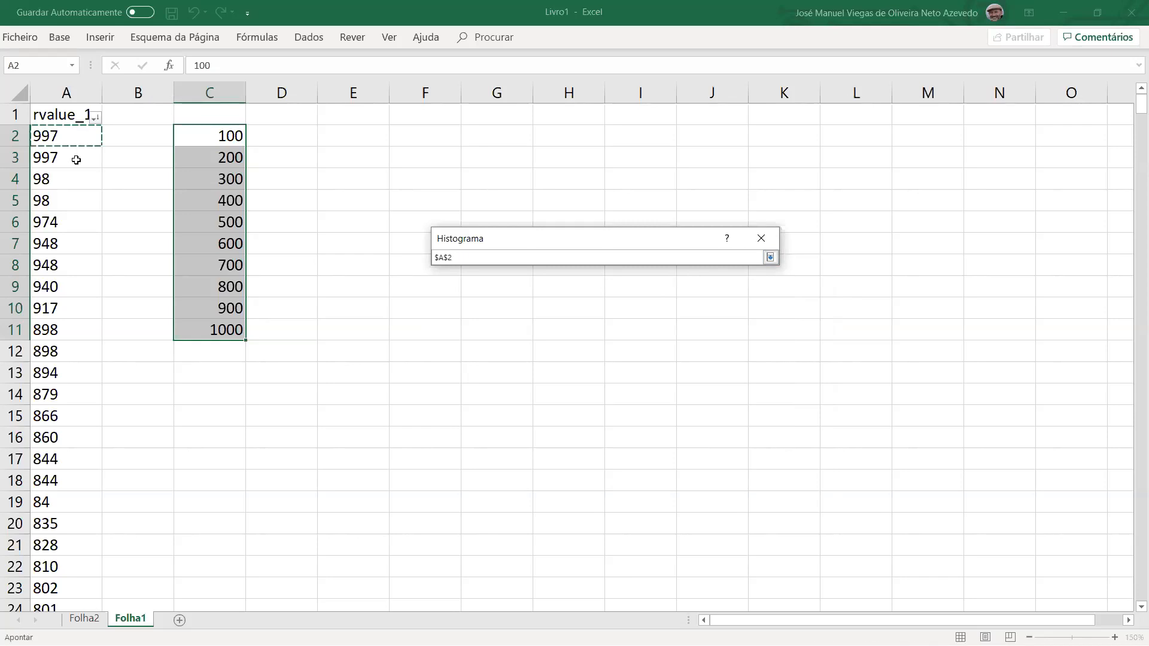
pyautogui.moveTo(76, 160); pyautogui.dragTo(60, 622)
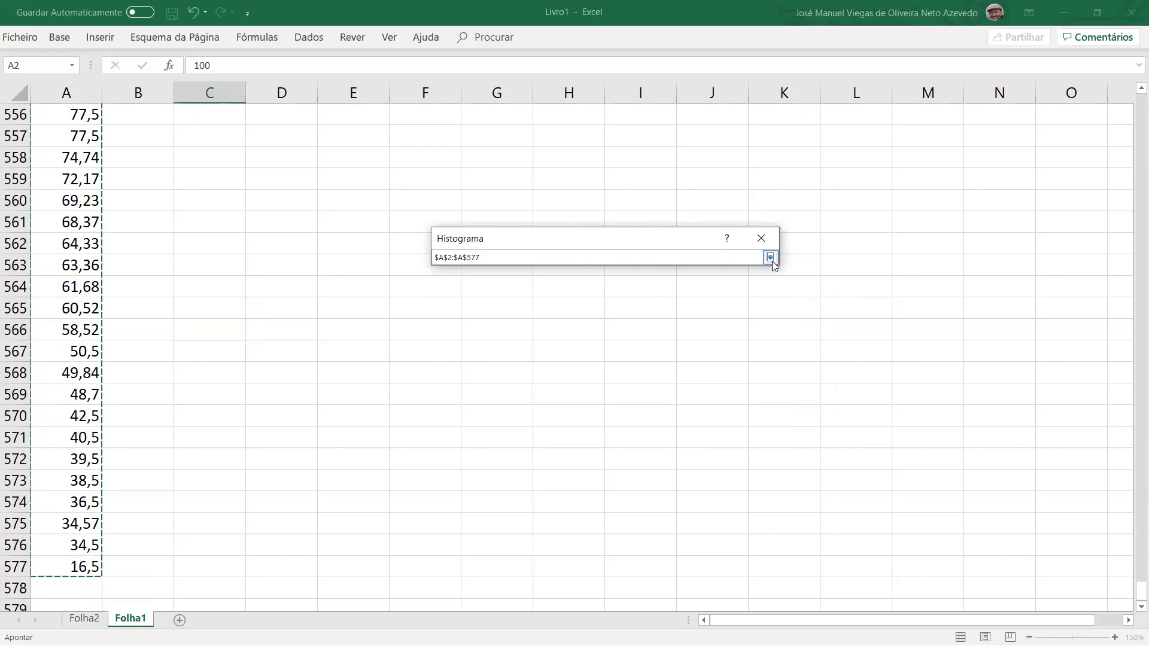
pyautogui.click(775, 260)
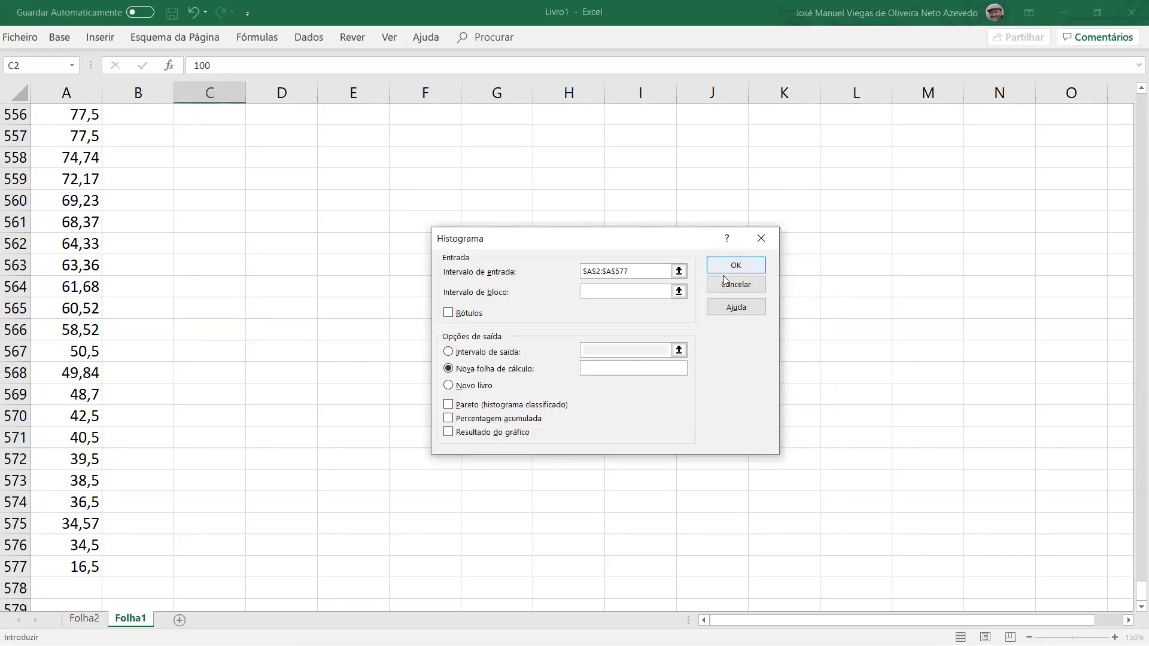
pyautogui.click(680, 291)
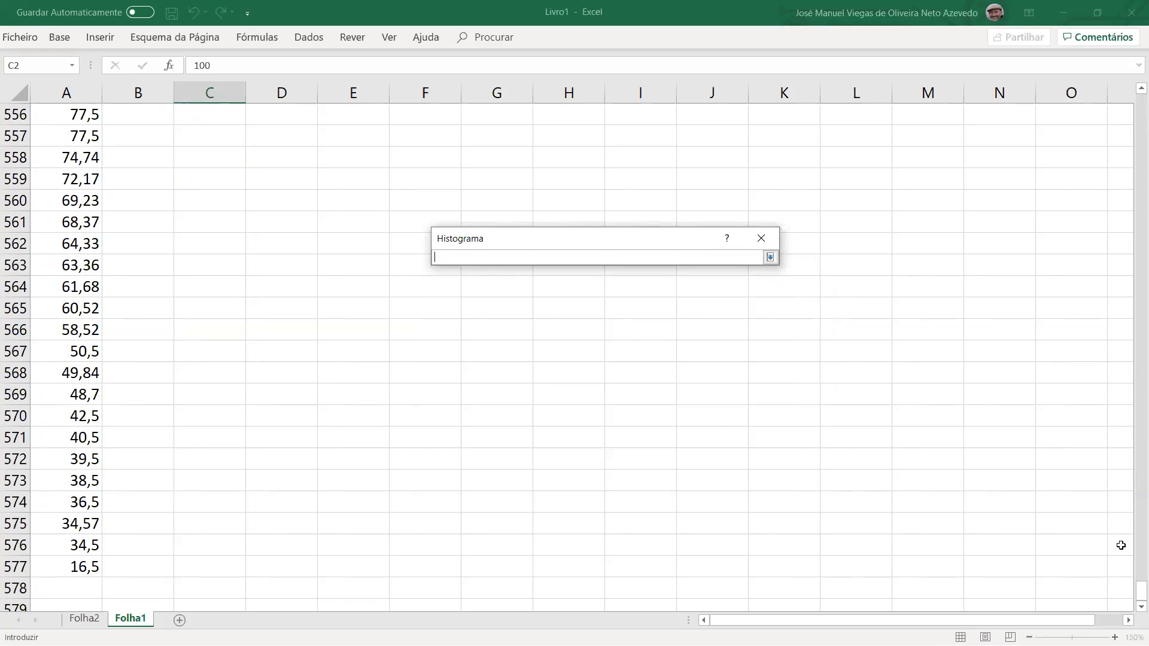
pyautogui.moveTo(1131, 598); pyautogui.dragTo(1132, 85)
pyautogui.moveTo(233, 133); pyautogui.dragTo(226, 327)
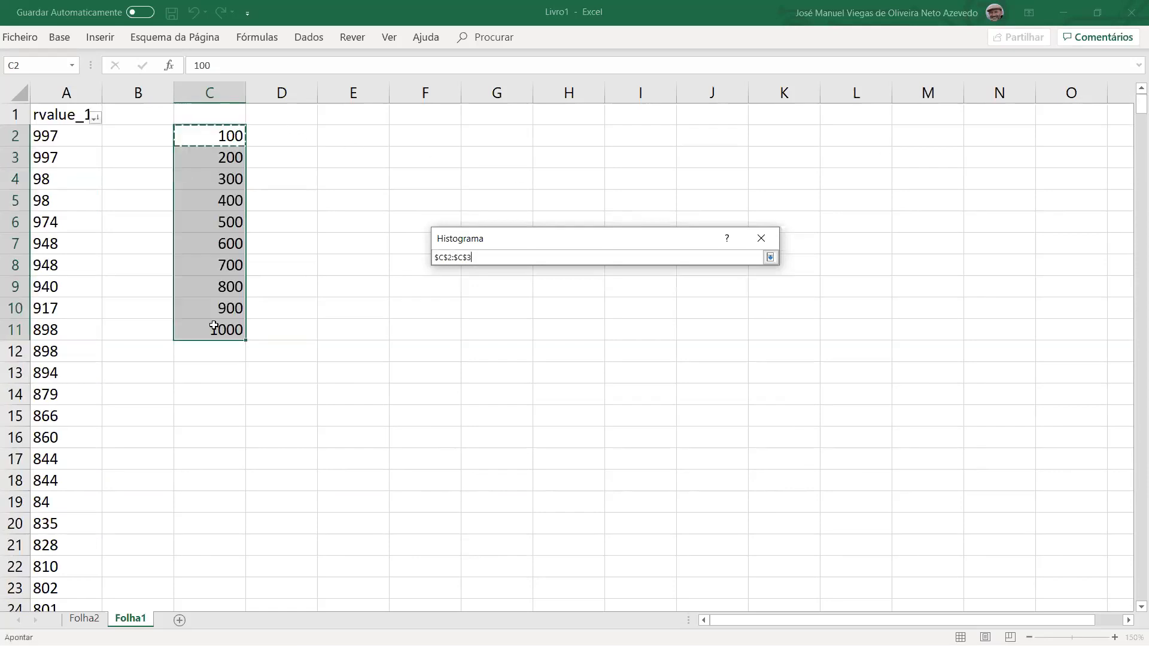
pyautogui.click(774, 258)
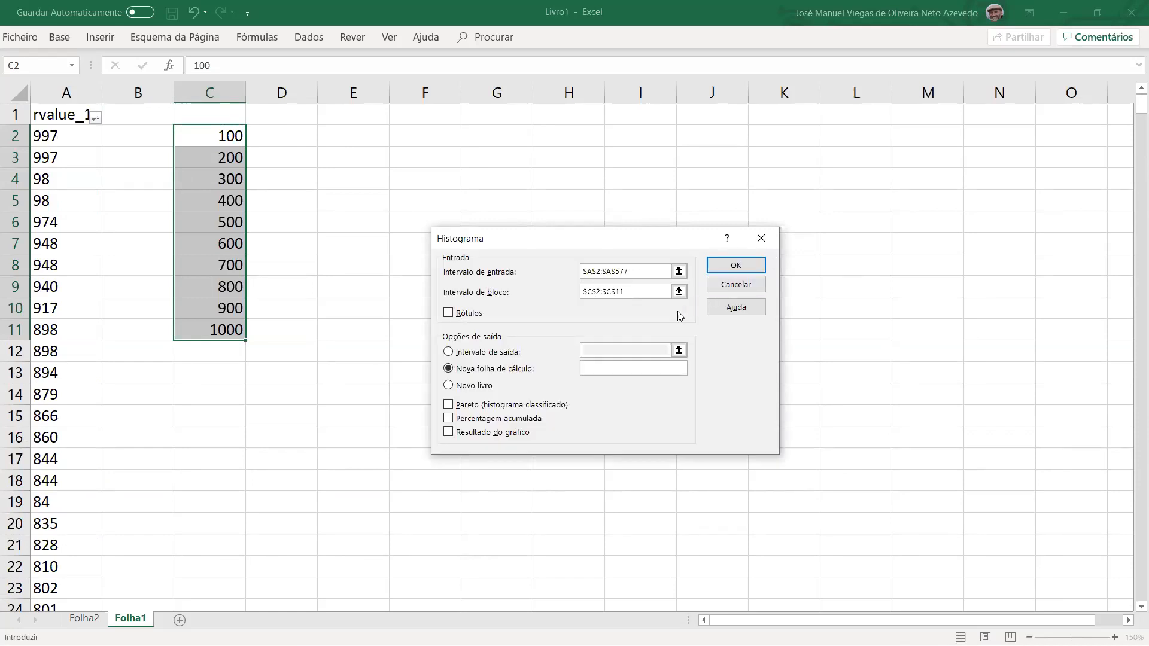
# Try to generate the histogram with chart output at cell D1, and leave the analysis tools.
pyautogui.click(507, 354)
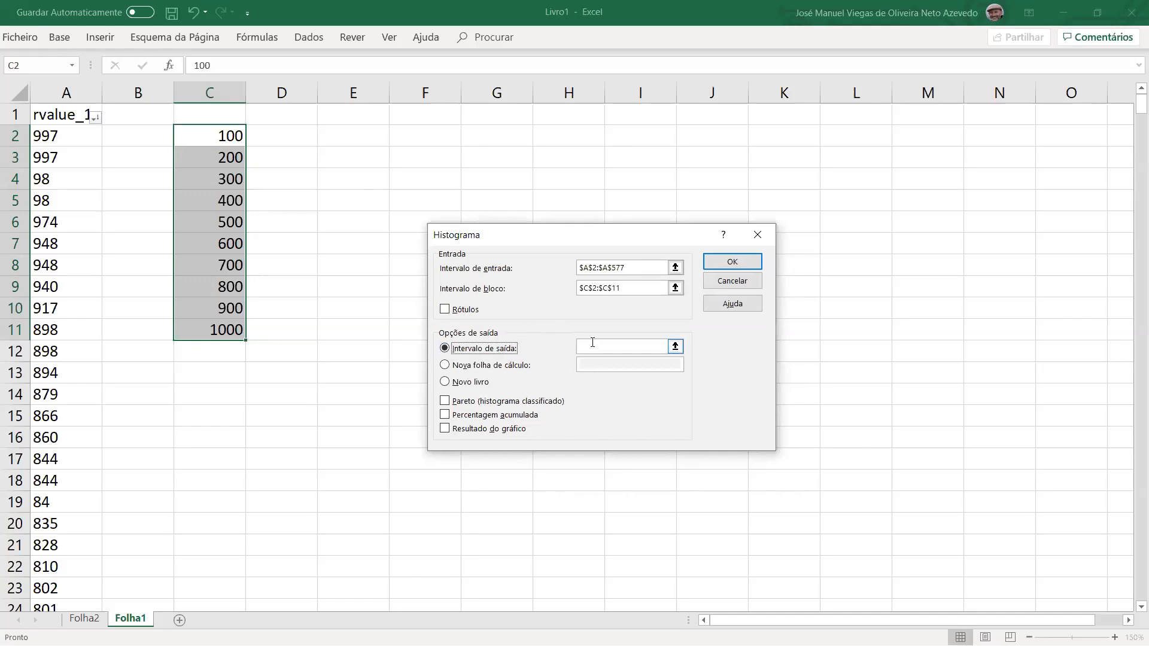
pyautogui.click(622, 347)
pyautogui.click(290, 115)
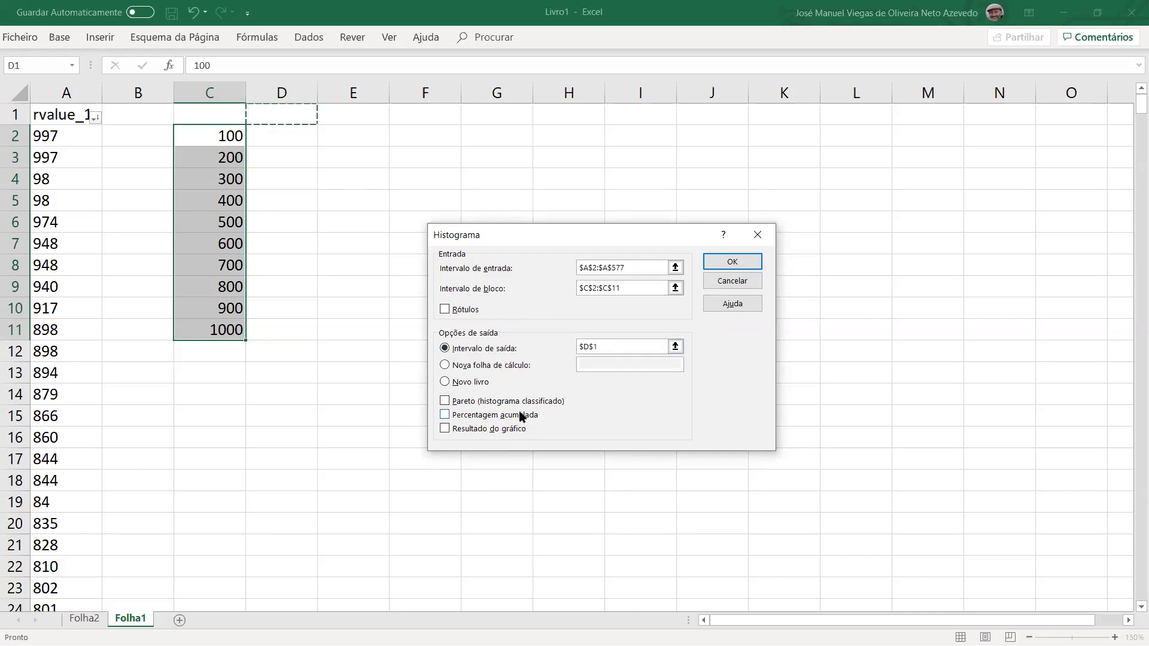
pyautogui.click(478, 433)
pyautogui.click(734, 264)
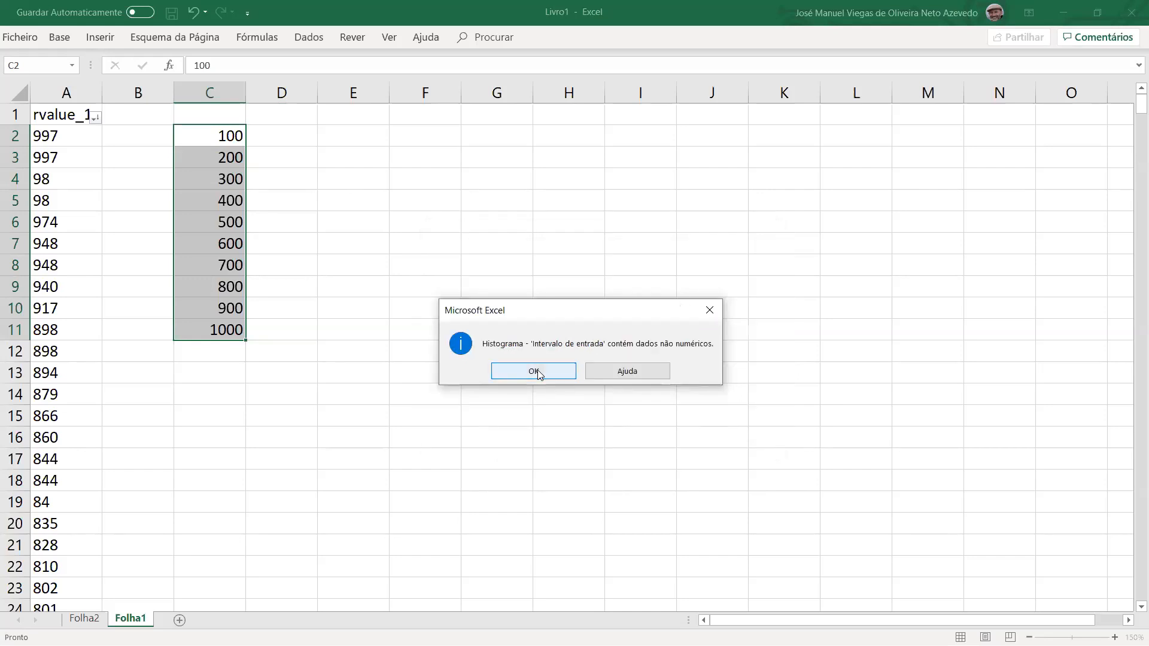
pyautogui.click(534, 372)
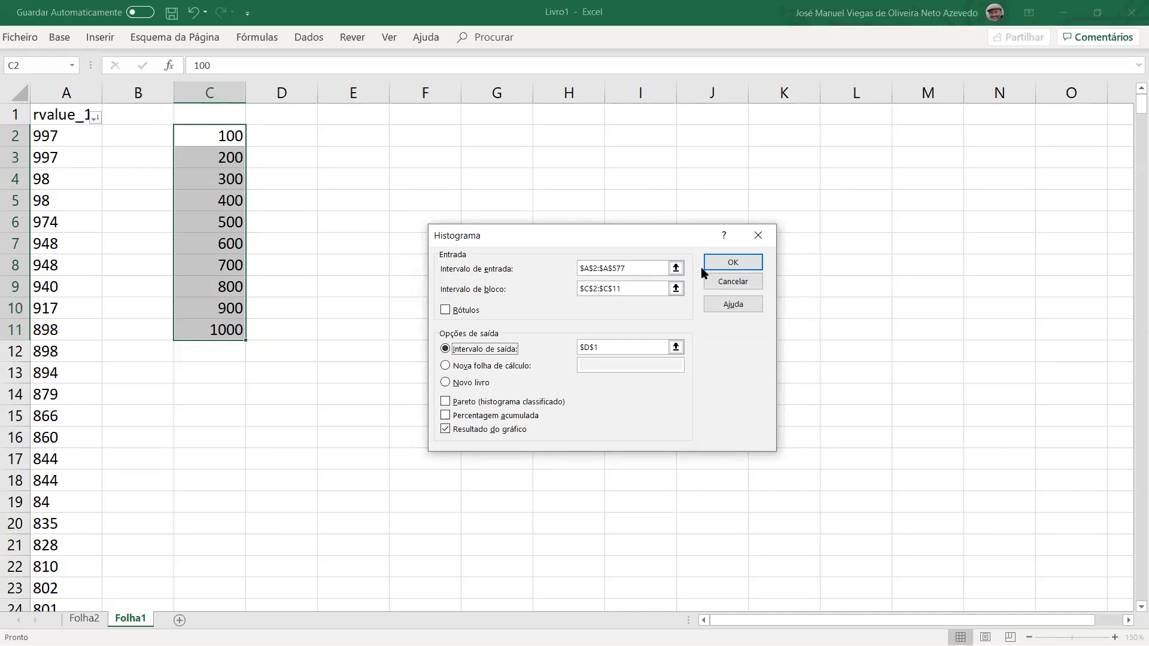
pyautogui.click(734, 284)
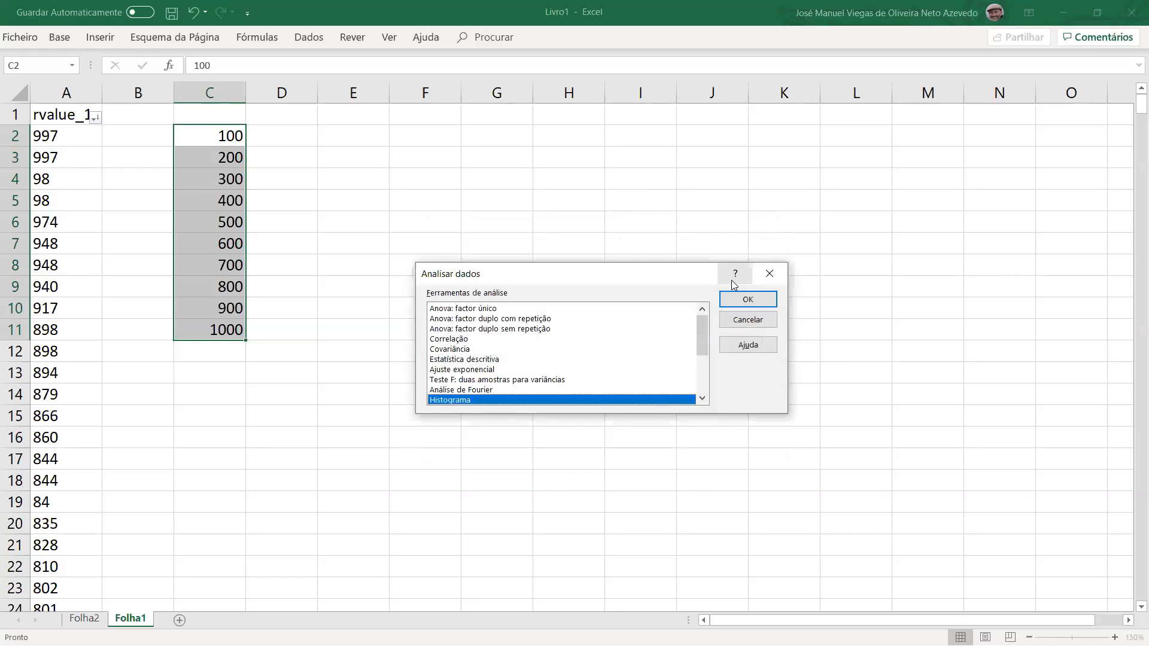
pyautogui.click(728, 322)
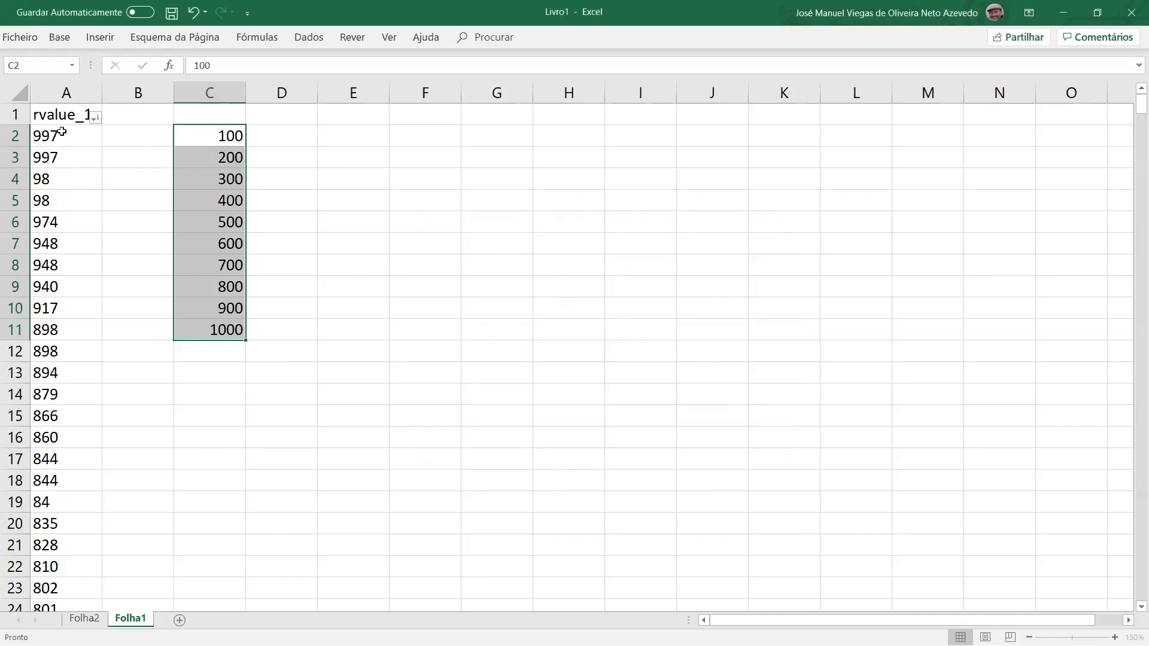
# Test whether the left-aligned depth in A2 calculates as a number by entering =A2+1 in cell B2.
pyautogui.click(57, 139)
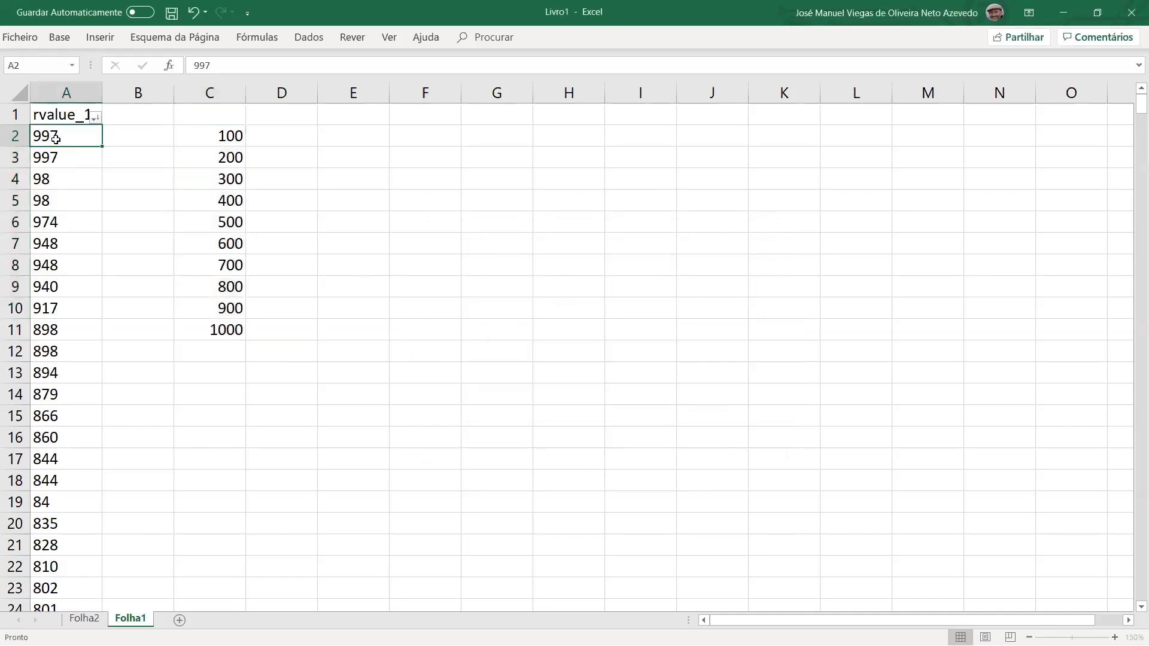
pyautogui.click(137, 142)
pyautogui.write('=')
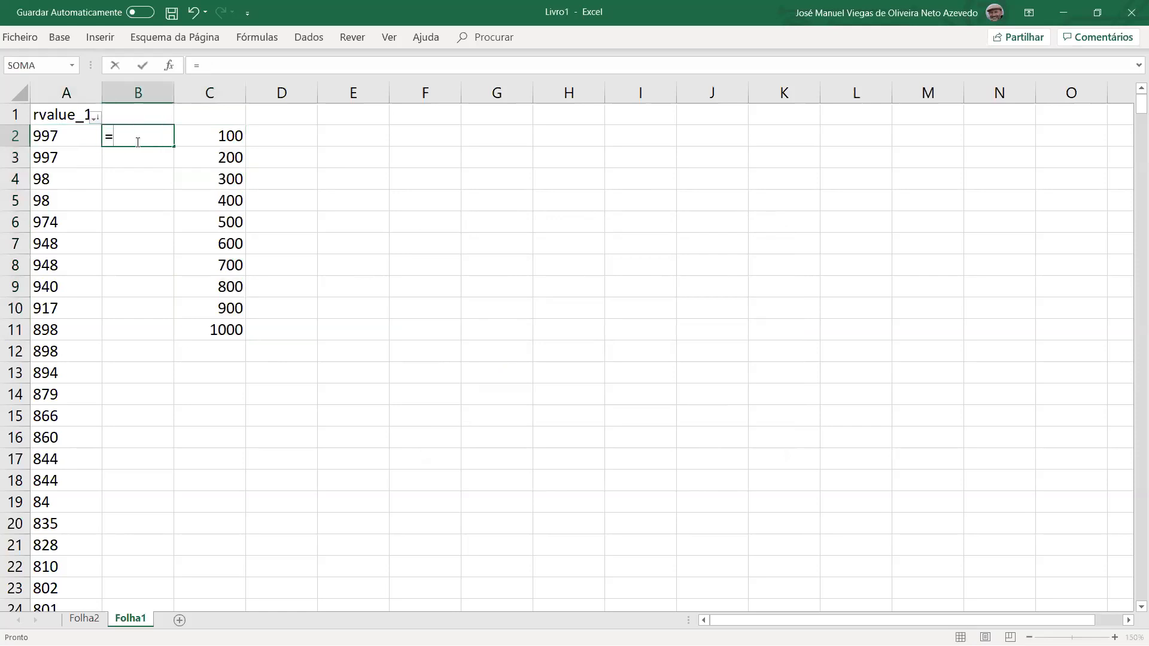
pyautogui.click(52, 145)
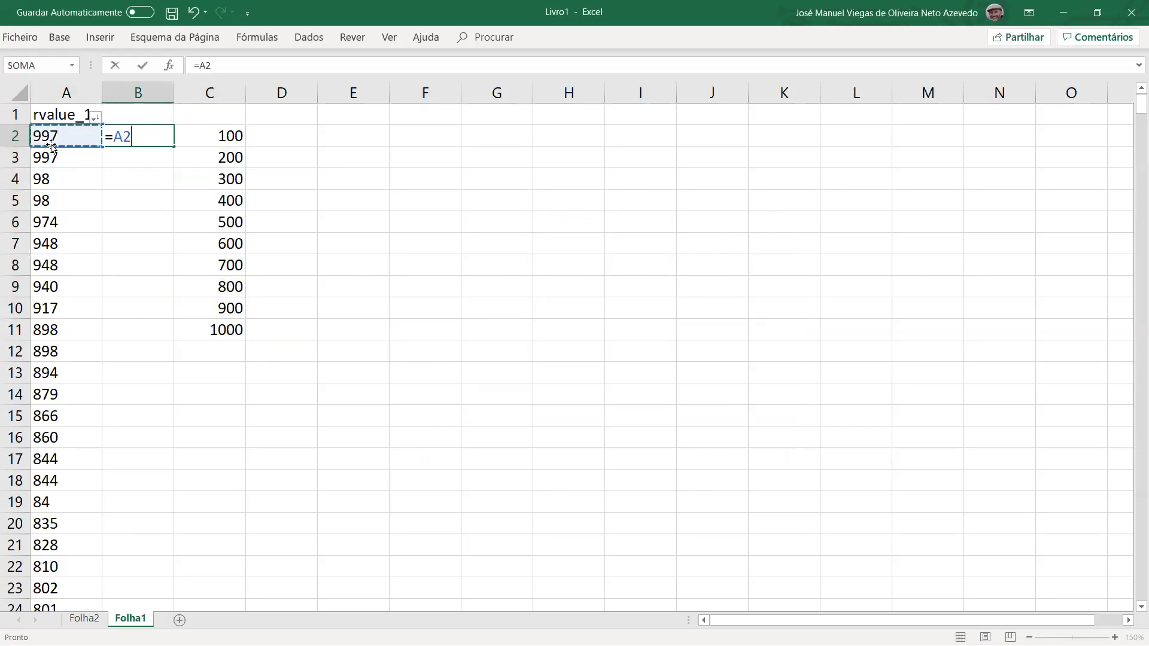
pyautogui.write('+1')
pyautogui.press('Return')
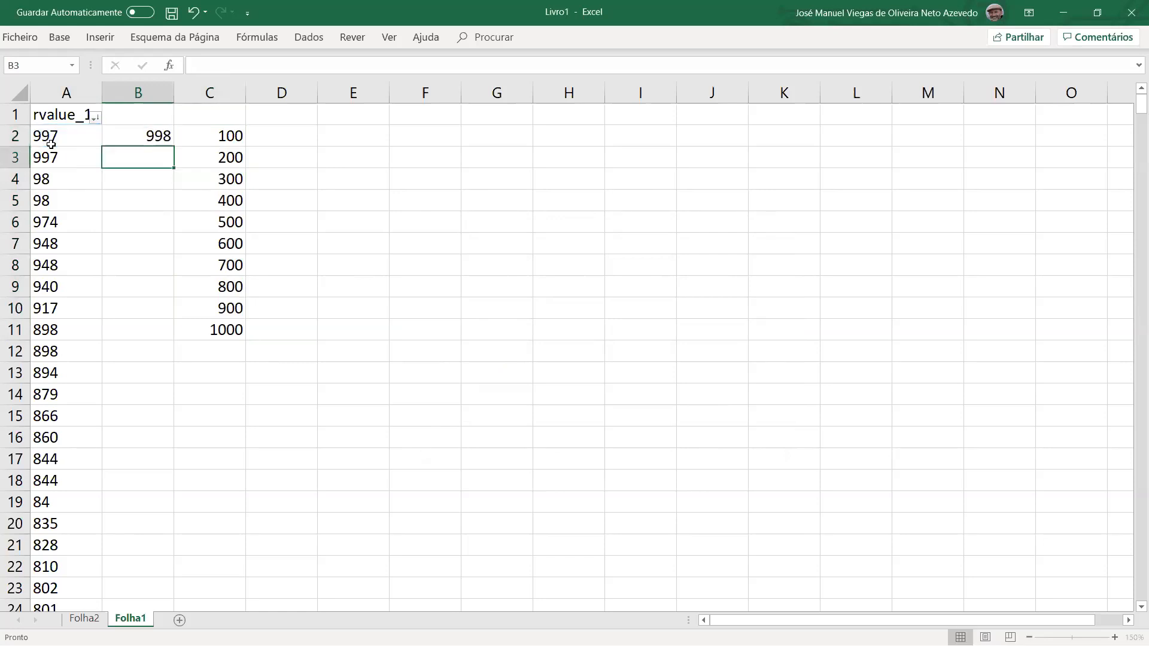
# Replace the test formula in B2 with =VALOR.NÚMERO(A2) to convert the text depth to a number.
pyautogui.click(146, 136)
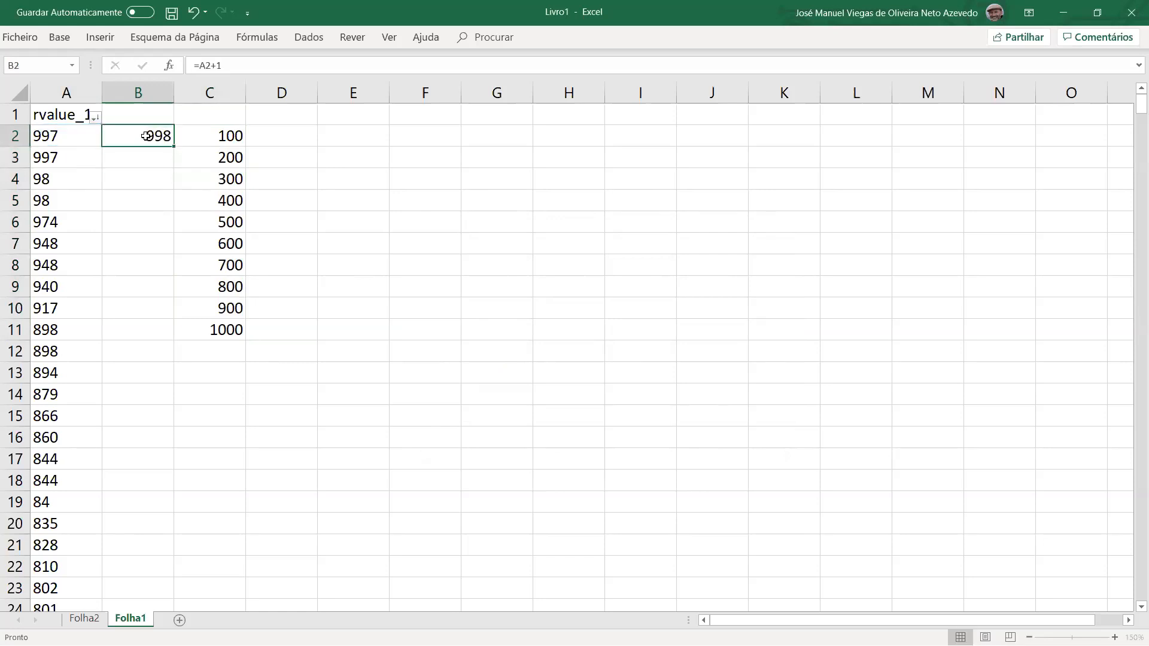
pyautogui.write('=')
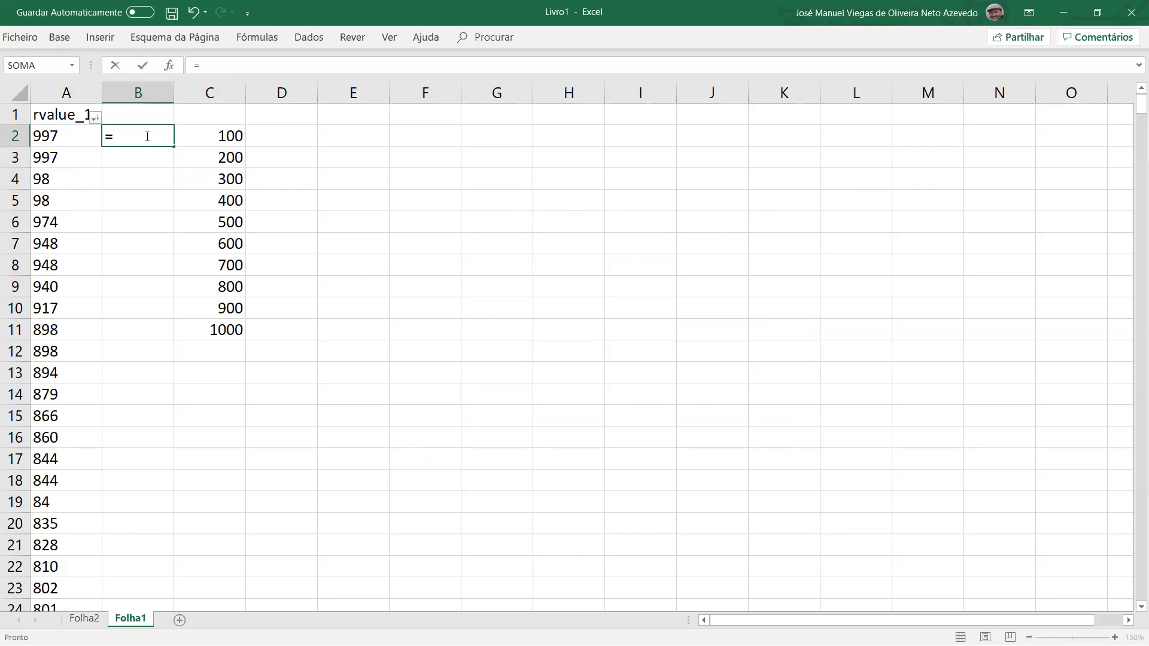
pyautogui.press('BackSpace')
pyautogui.write('=value')
pyautogui.press('BackSpace')
pyautogui.press('BackSpace')
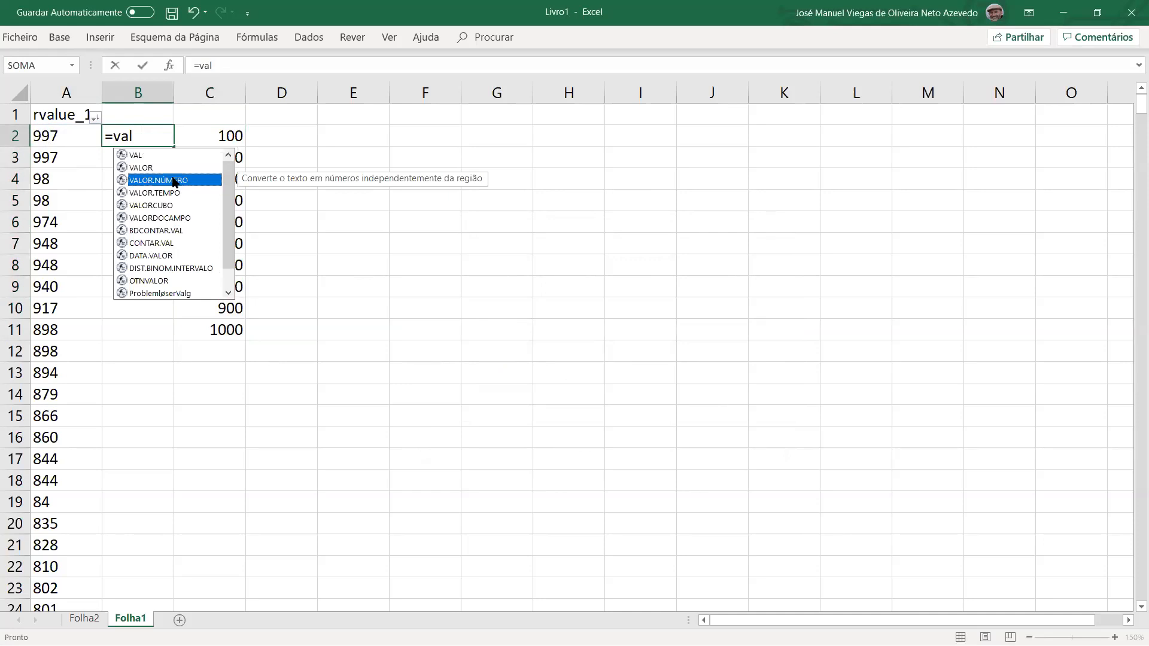
pyautogui.doubleClick(174, 183)
pyautogui.click(51, 137)
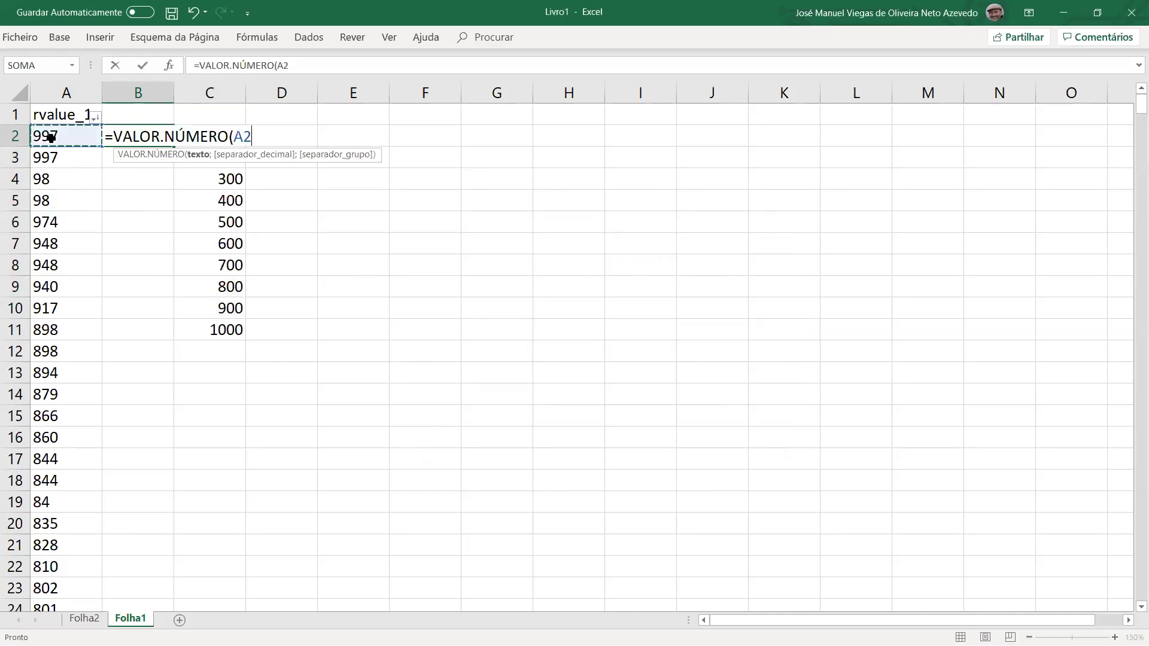
pyautogui.press('Return')
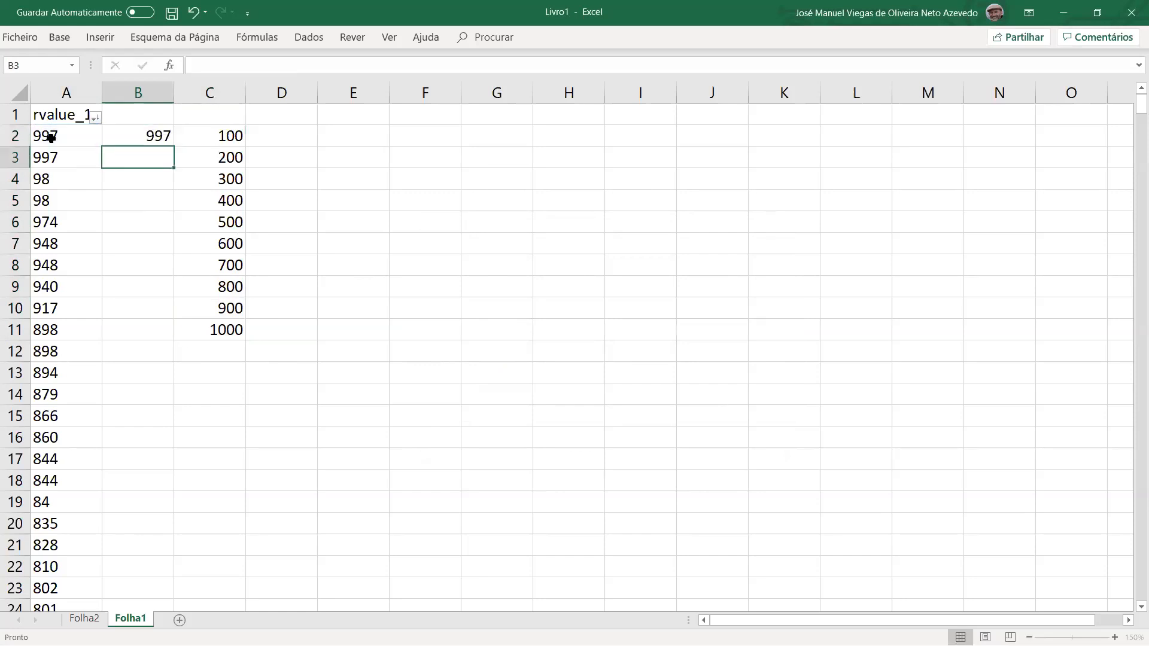
pyautogui.click(142, 134)
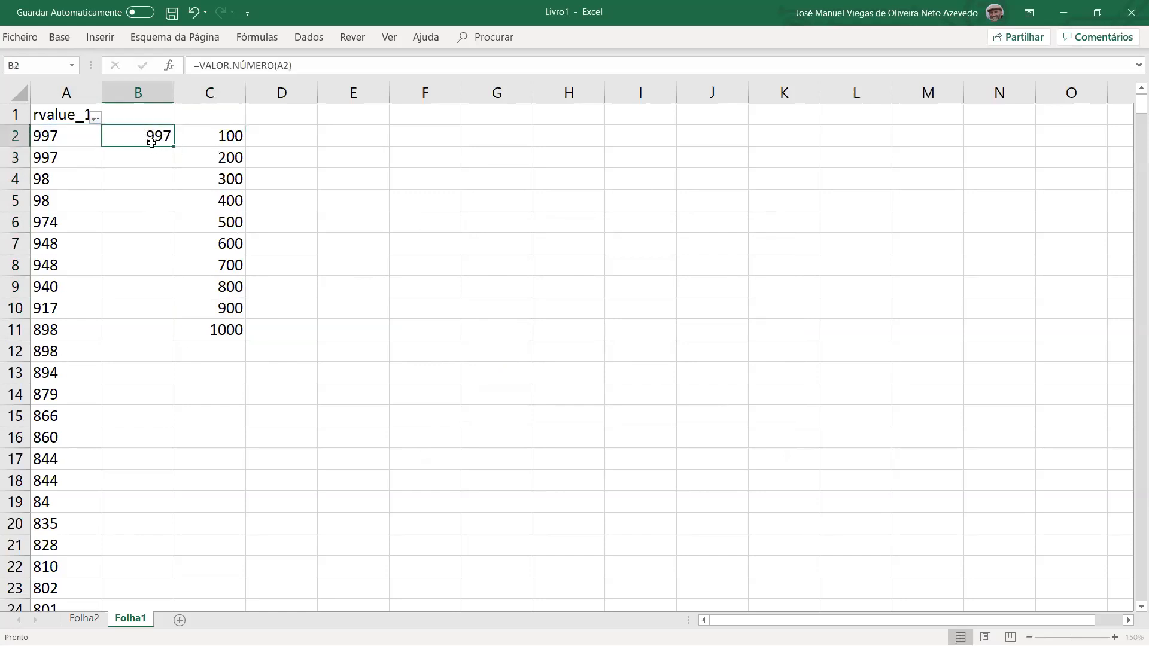
# Fill the =VALOR.NÚMERO(A2) formula from B2 down through B577 to convert all the text depths.
pyautogui.doubleClick(152, 134)
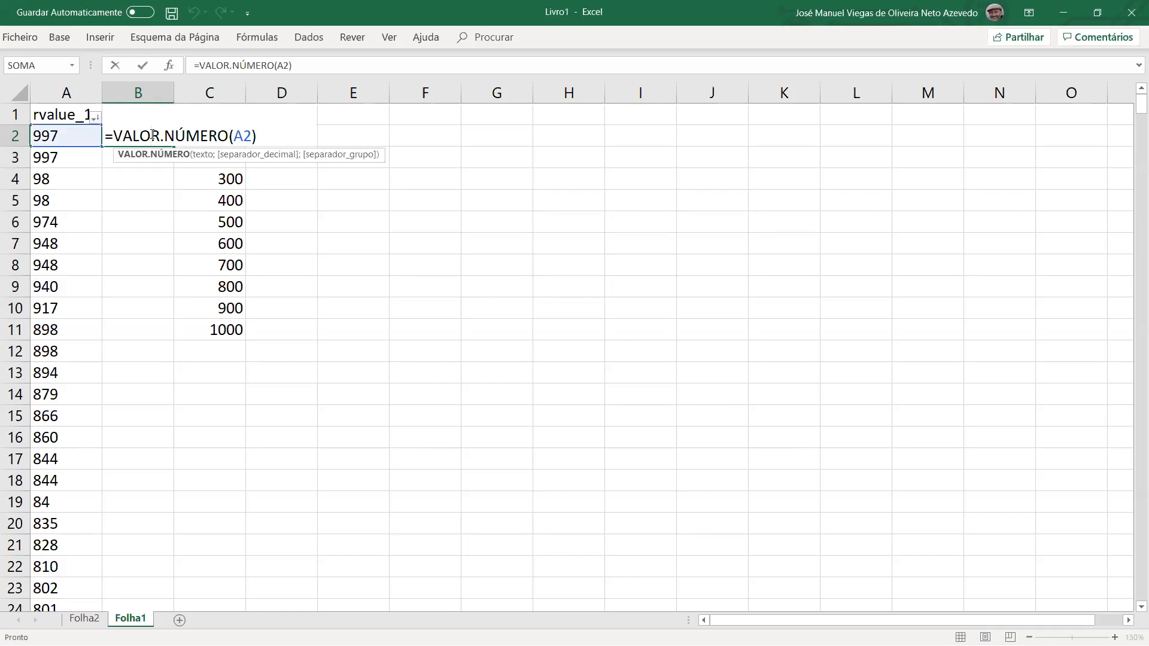
pyautogui.hotkey('ctrl', 'Return')
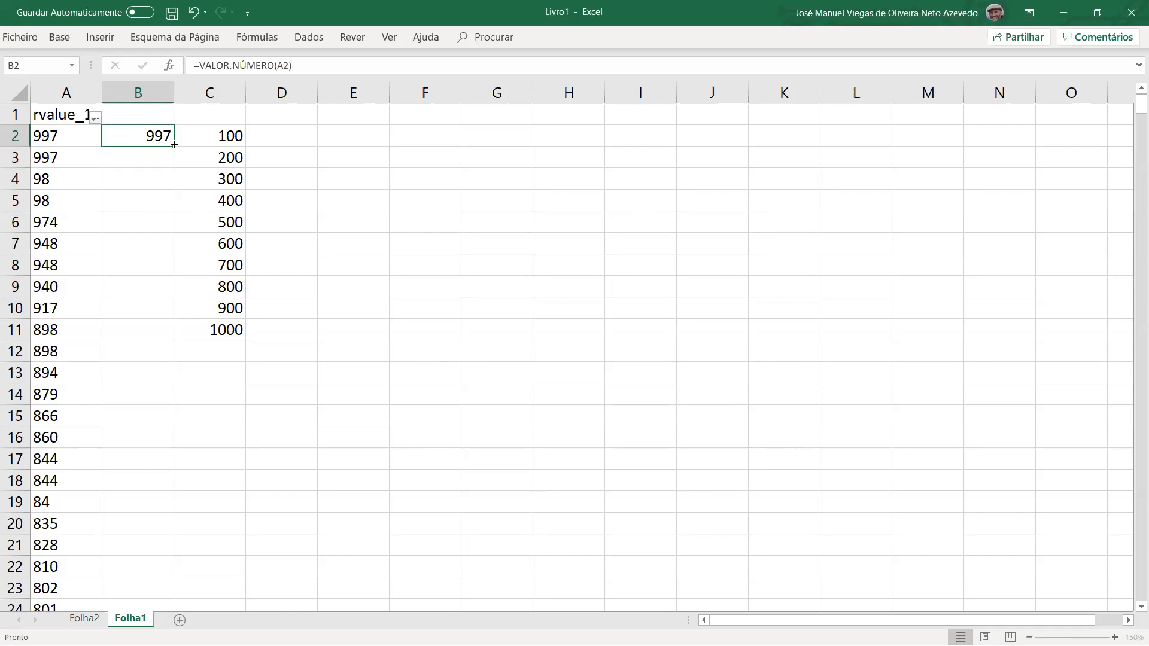
pyautogui.moveTo(167, 170); pyautogui.dragTo(163, 581)
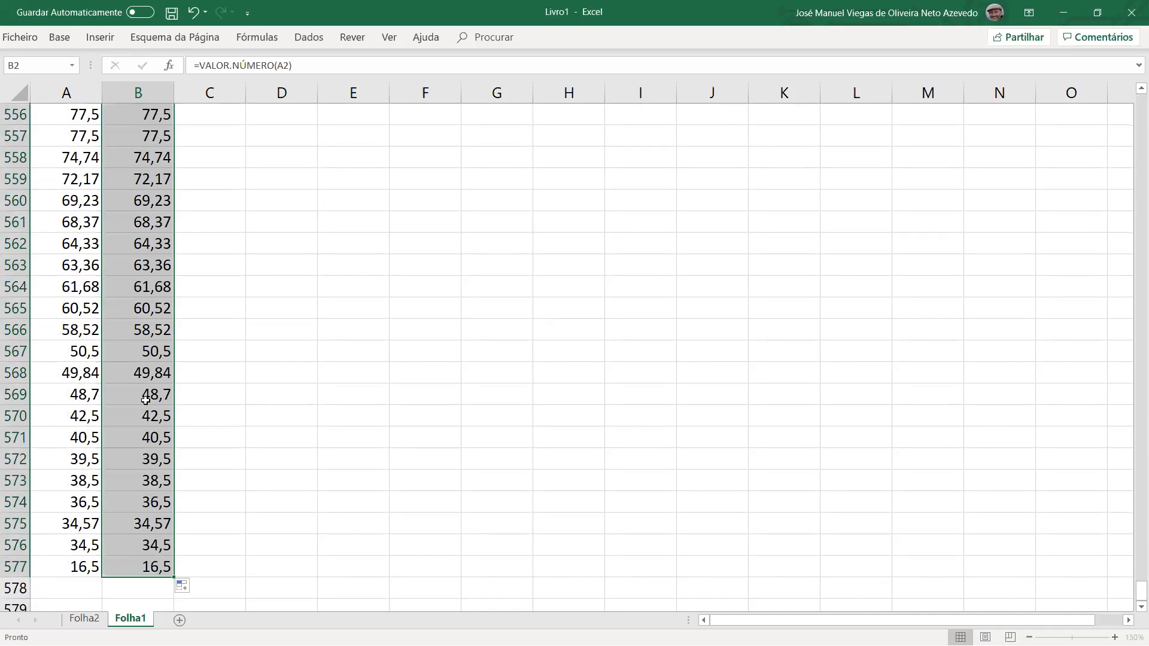
# Copy column B and paste it back over itself as values only, replacing the conversion formulas.
pyautogui.click(149, 91)
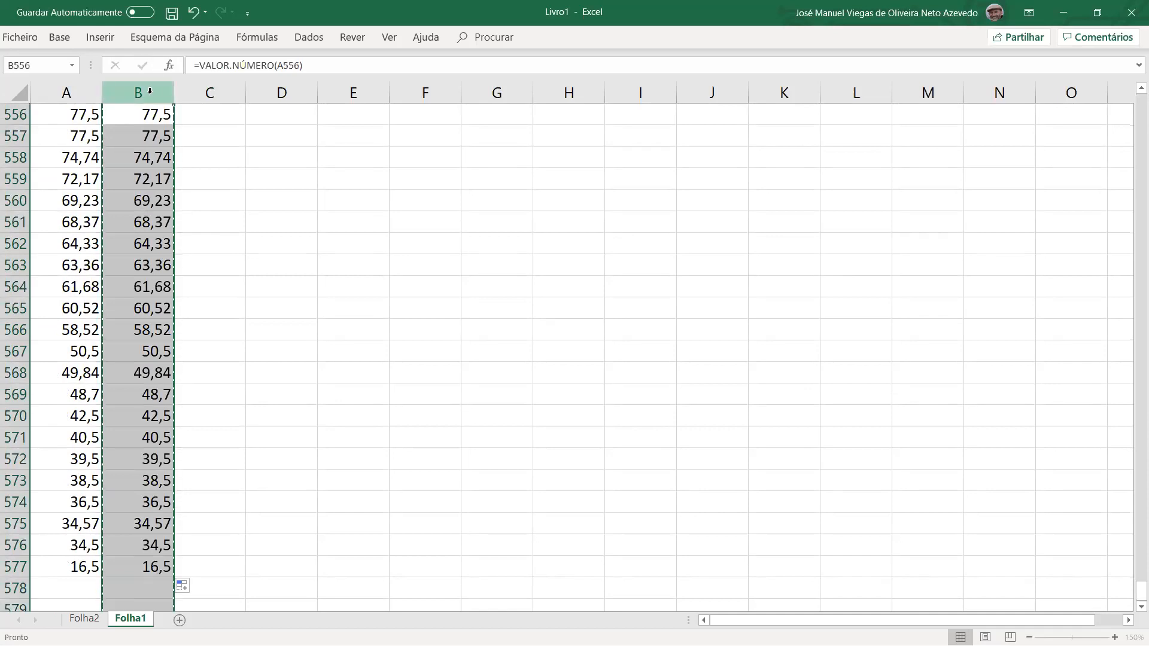
pyautogui.rightClick(146, 121)
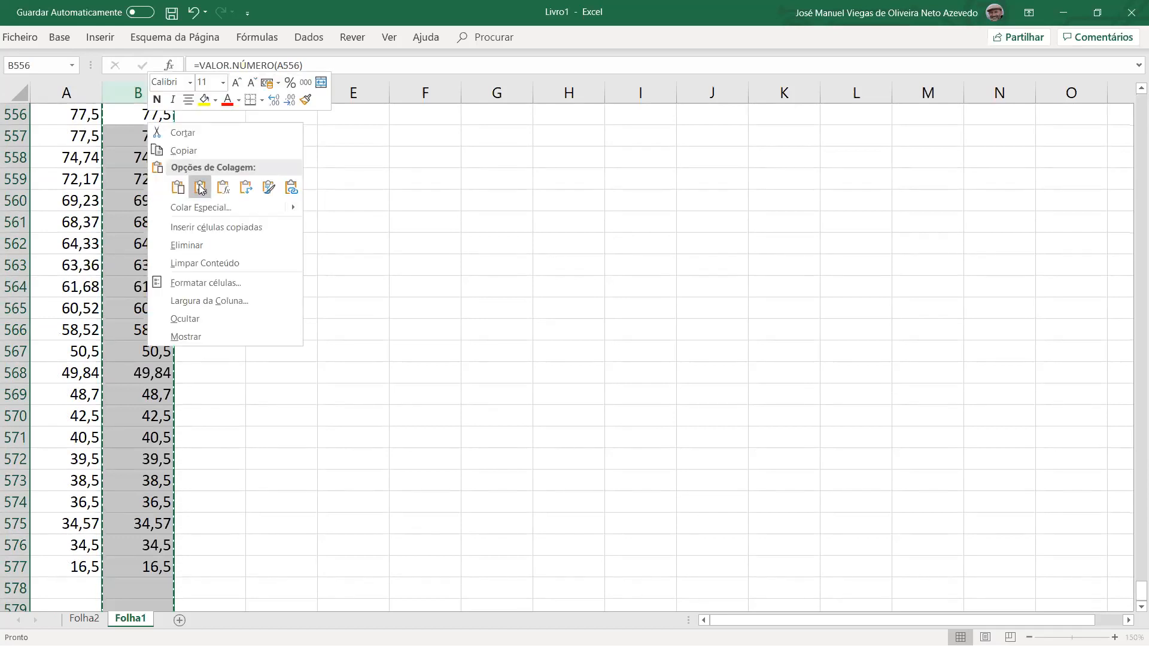
pyautogui.click(201, 188)
pyautogui.scroll(16, 429, 201)
pyautogui.scroll(20, 429, 201)
pyautogui.scroll(20, 429, 201)
pyautogui.scroll(20, 429, 201)
pyautogui.scroll(20, 429, 201)
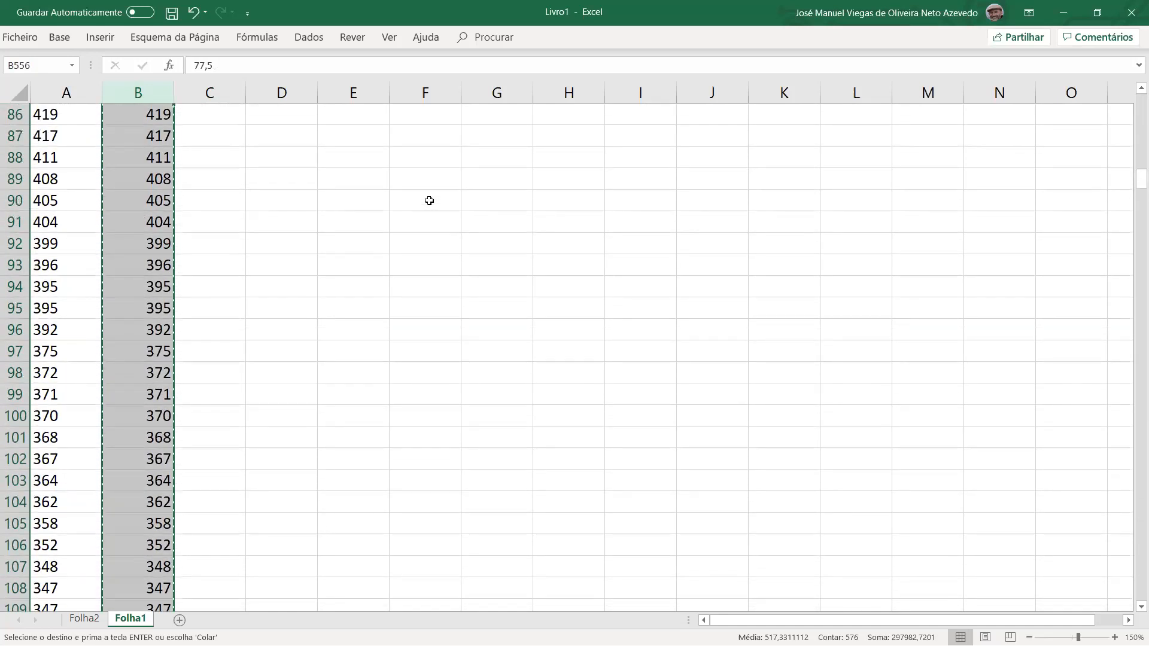
pyautogui.scroll(20, 429, 201)
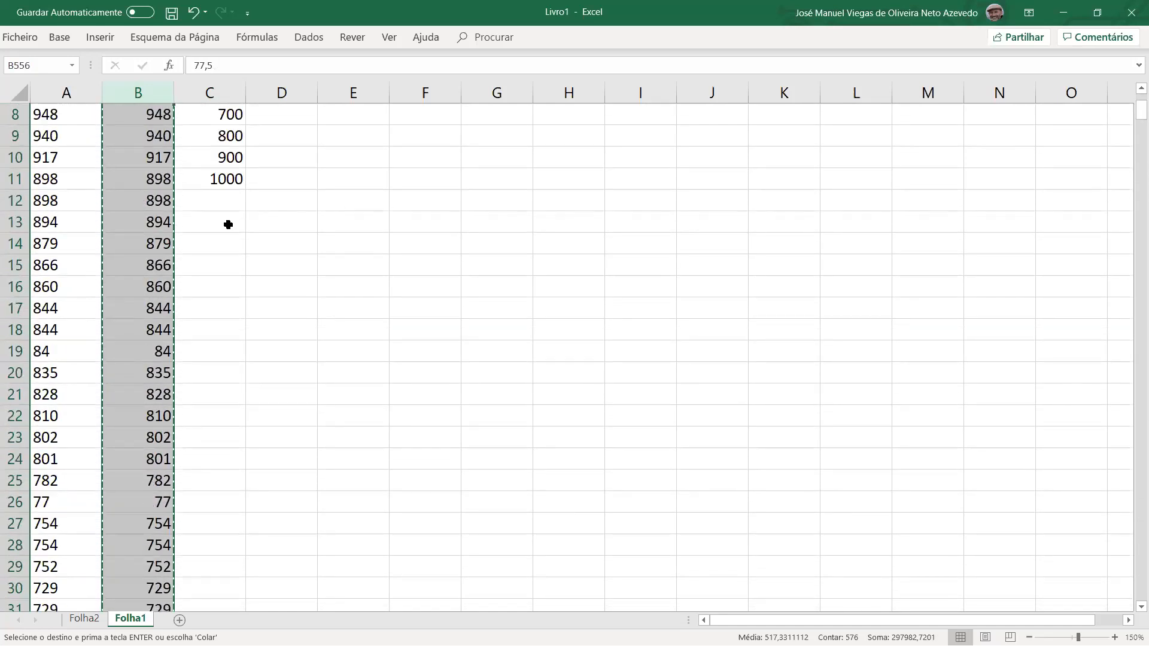
pyautogui.scroll(3, 227, 224)
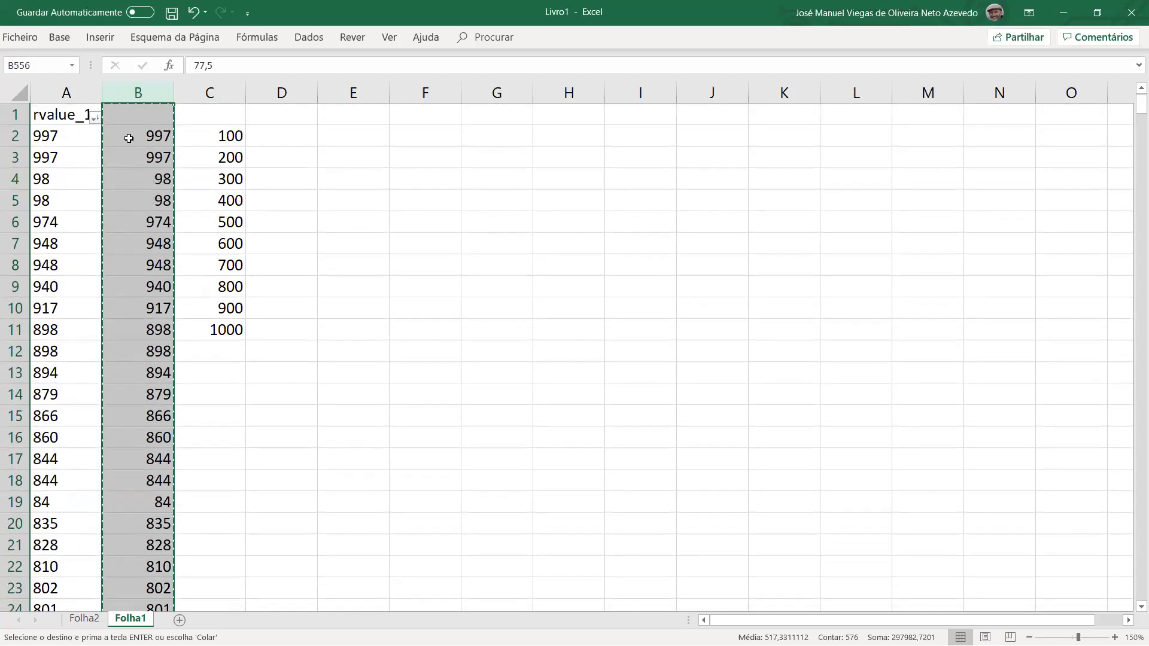
# Reopen the Histogram analysis tool and set its input range to the numeric depths in B2:B577.
pyautogui.click(313, 149)
pyautogui.click(309, 39)
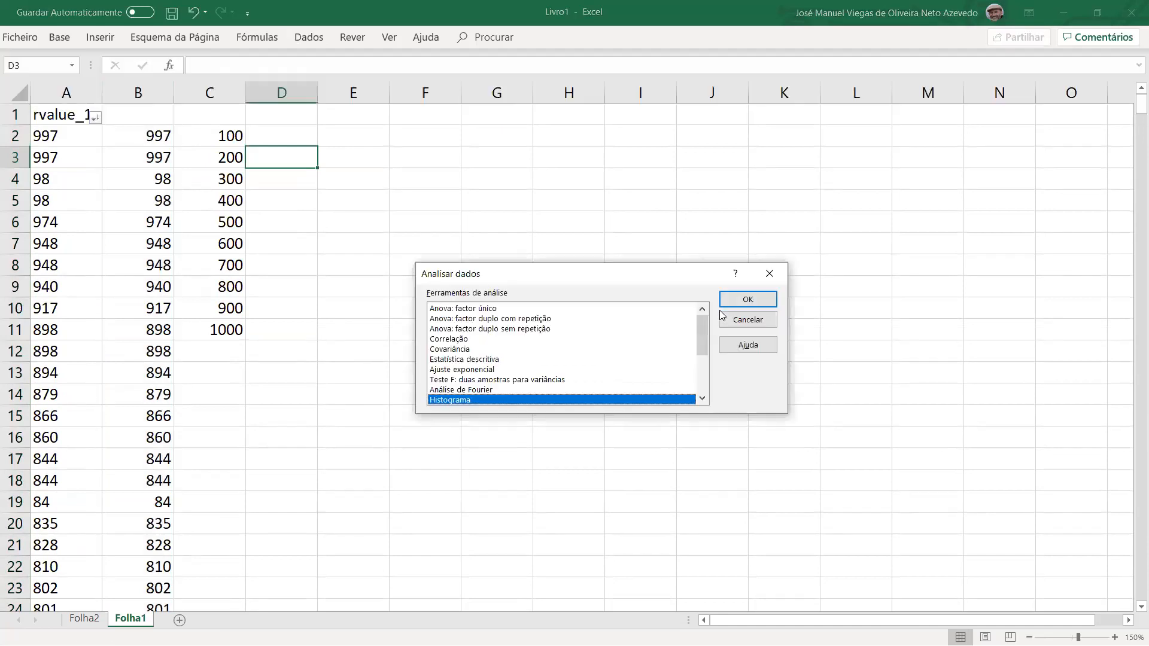
pyautogui.click(748, 298)
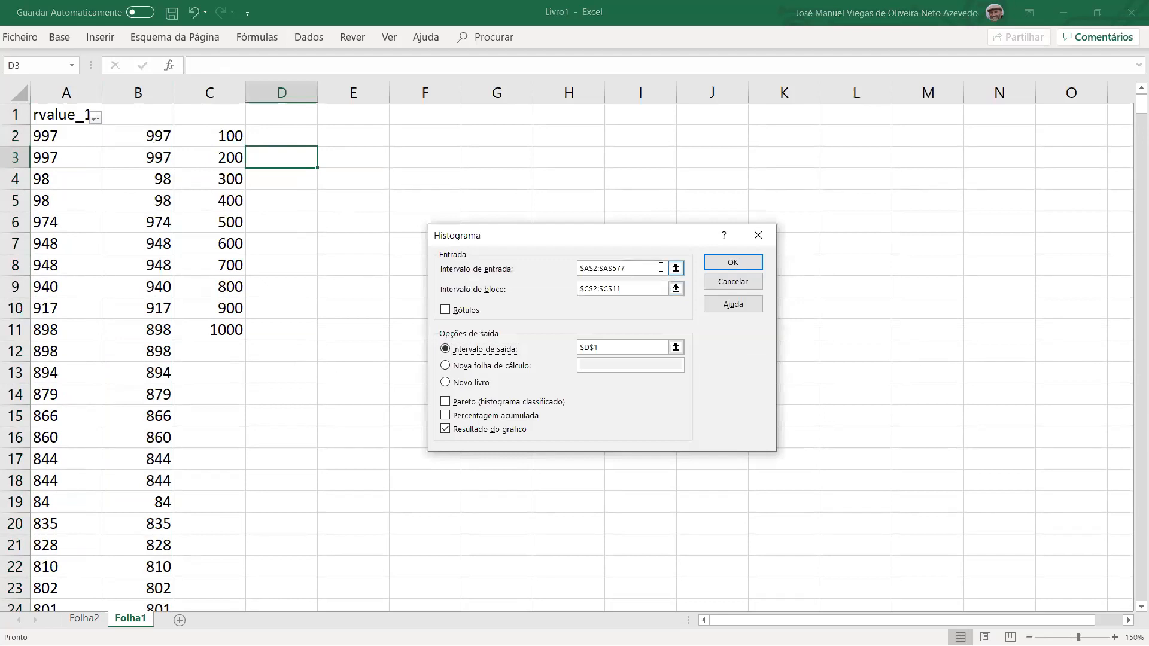
pyautogui.click(665, 270)
pyautogui.click(148, 115)
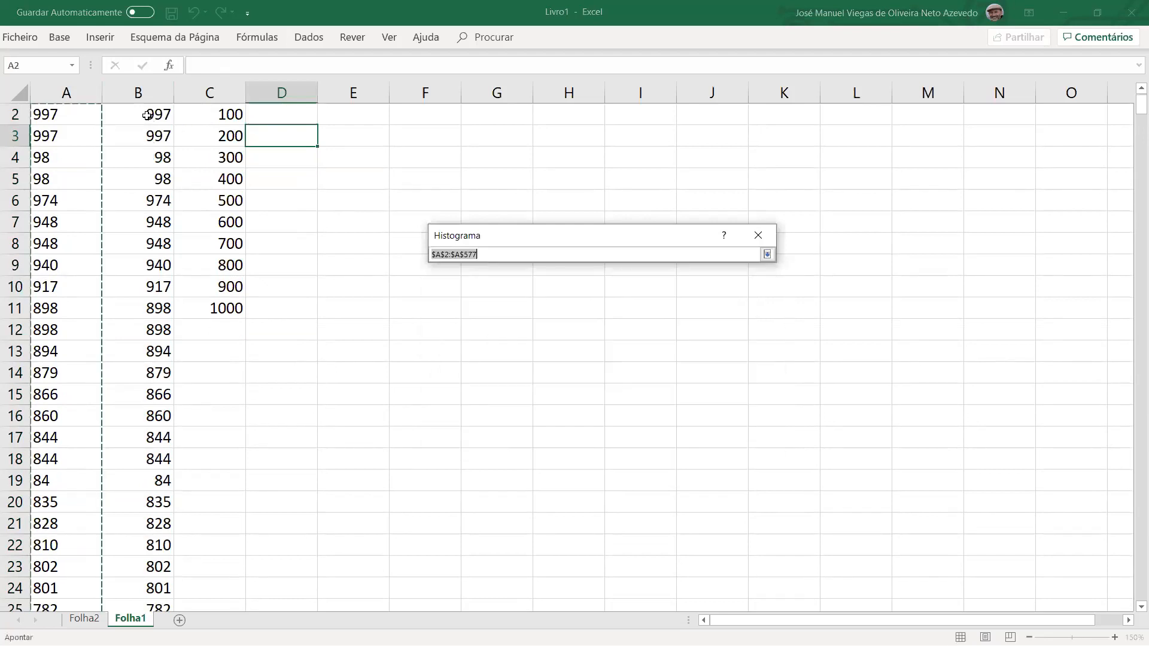
pyautogui.hotkey('ctrl', 'shift', 'Down')
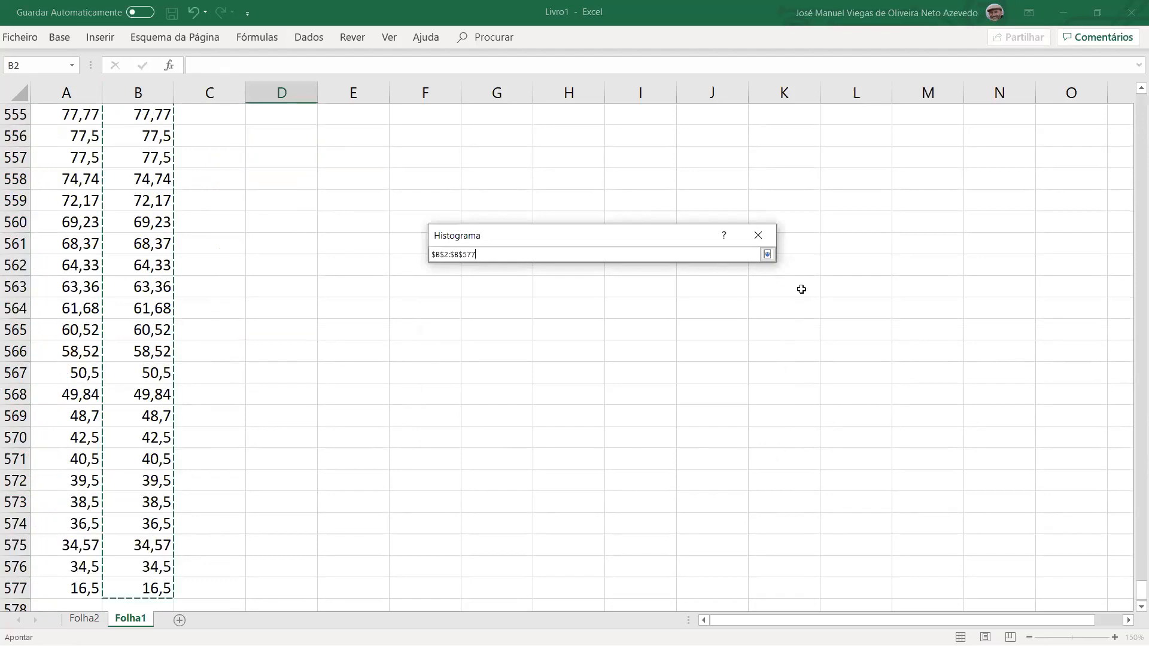
pyautogui.click(767, 255)
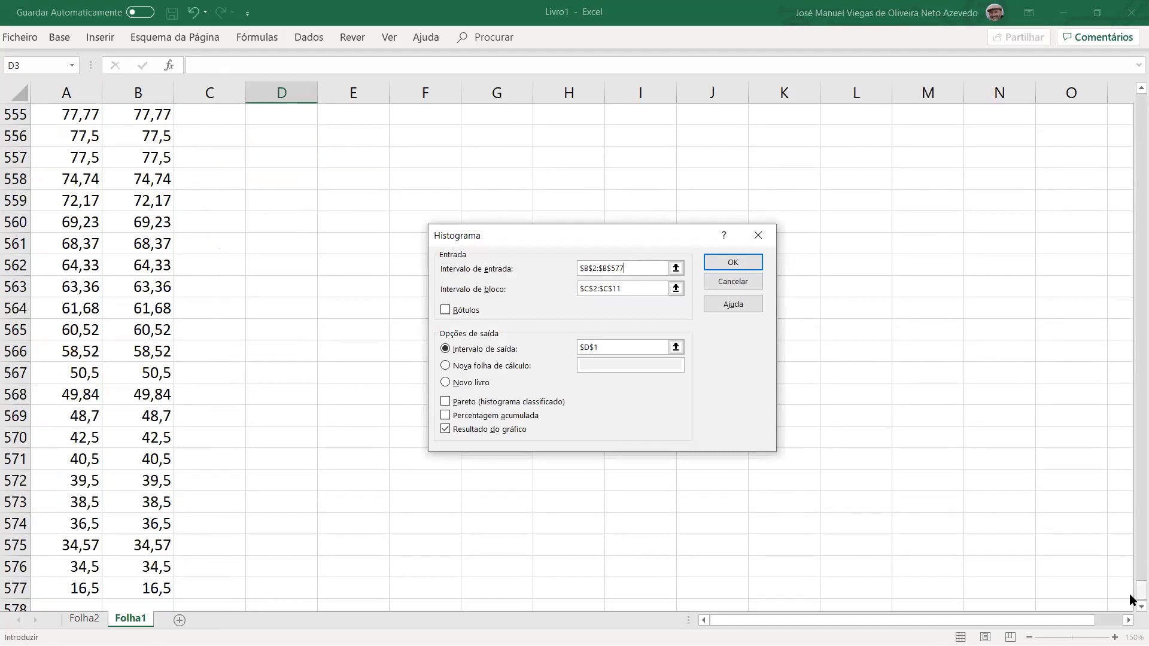
pyautogui.click(1132, 112)
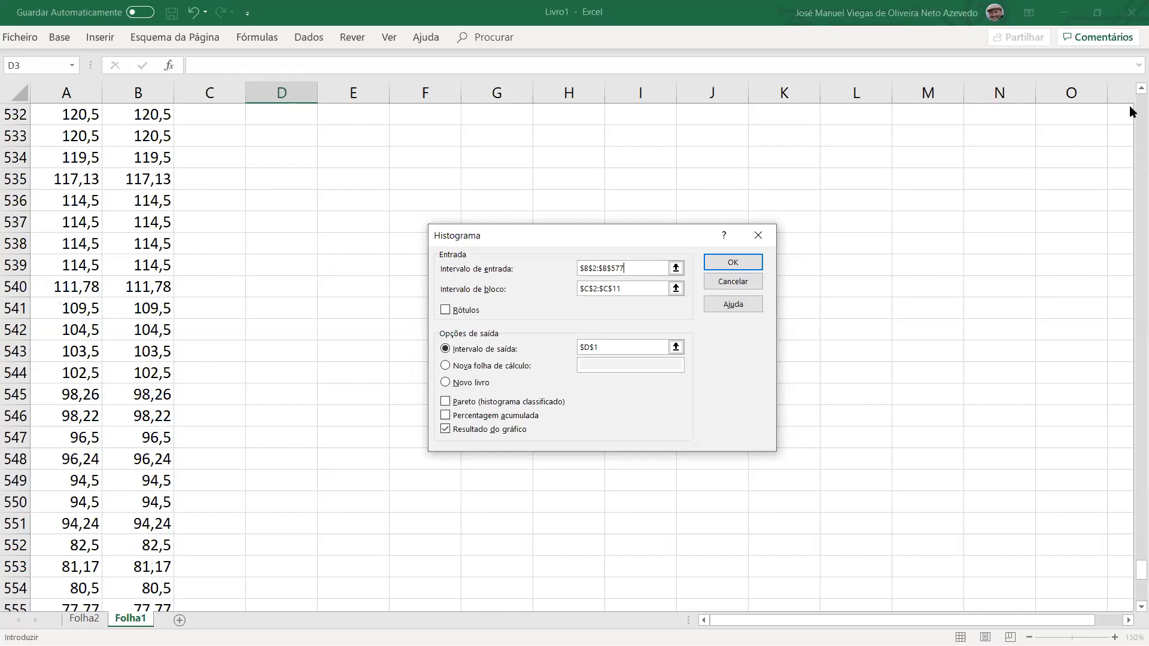
pyautogui.rightClick(1132, 112)
pyautogui.press('Escape')
pyautogui.rightClick(1132, 109)
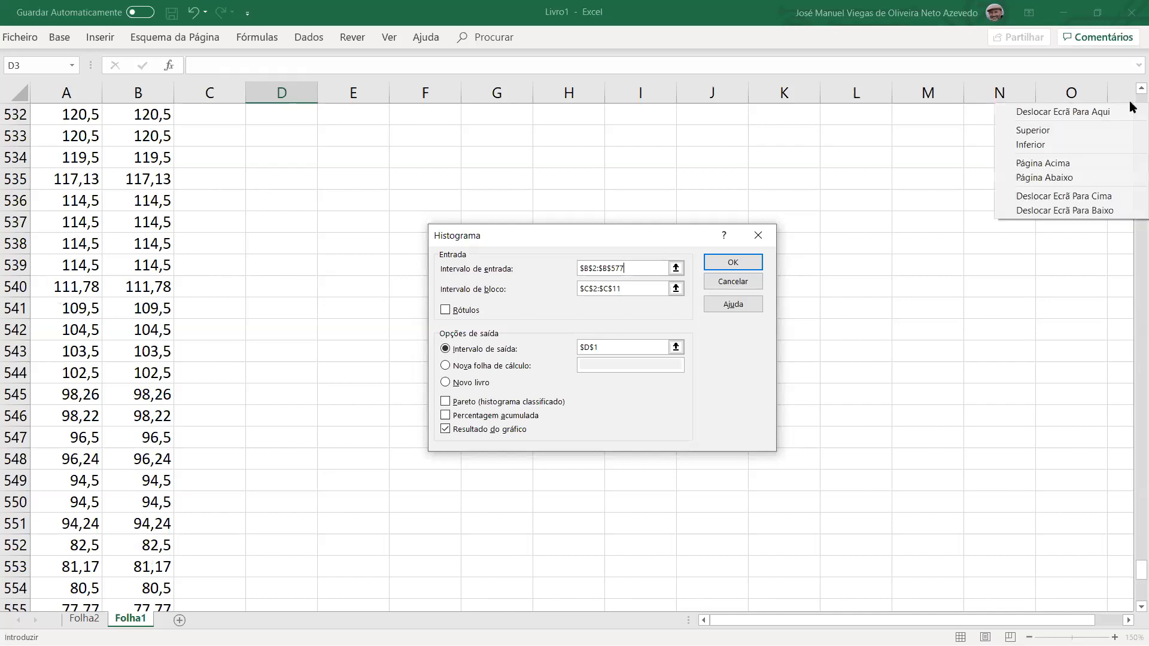
pyautogui.click(1129, 244)
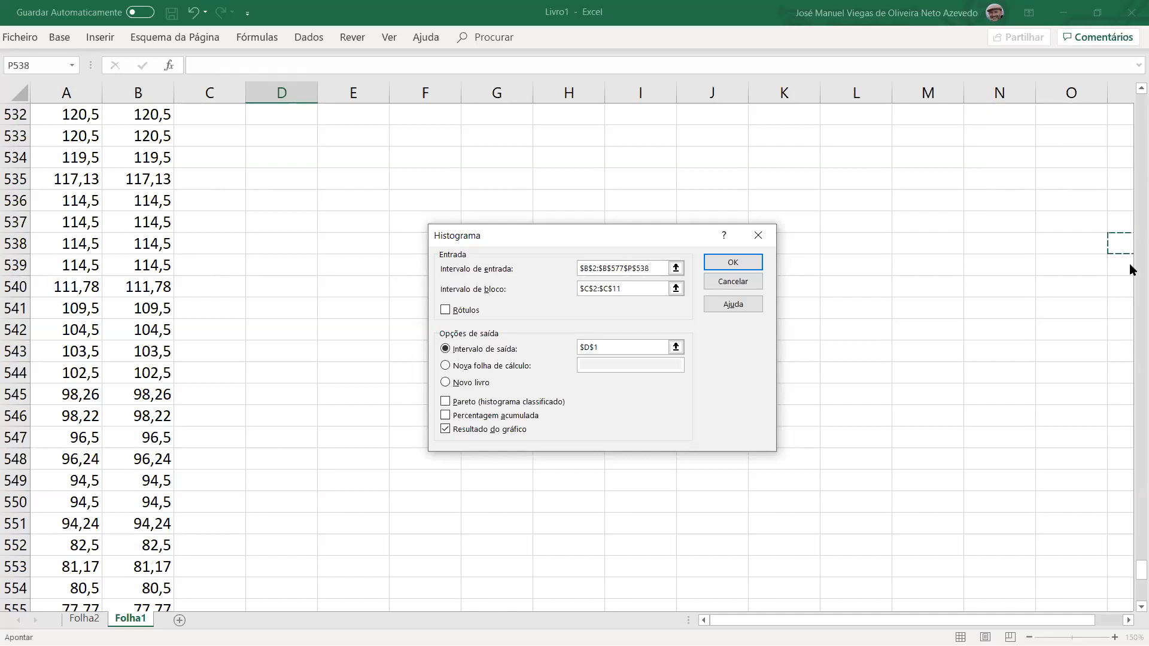
# Set the bin range to C2:C11 and the output range to D1, and try to generate the histogram.
pyautogui.moveTo(1131, 569); pyautogui.dragTo(1131, 89)
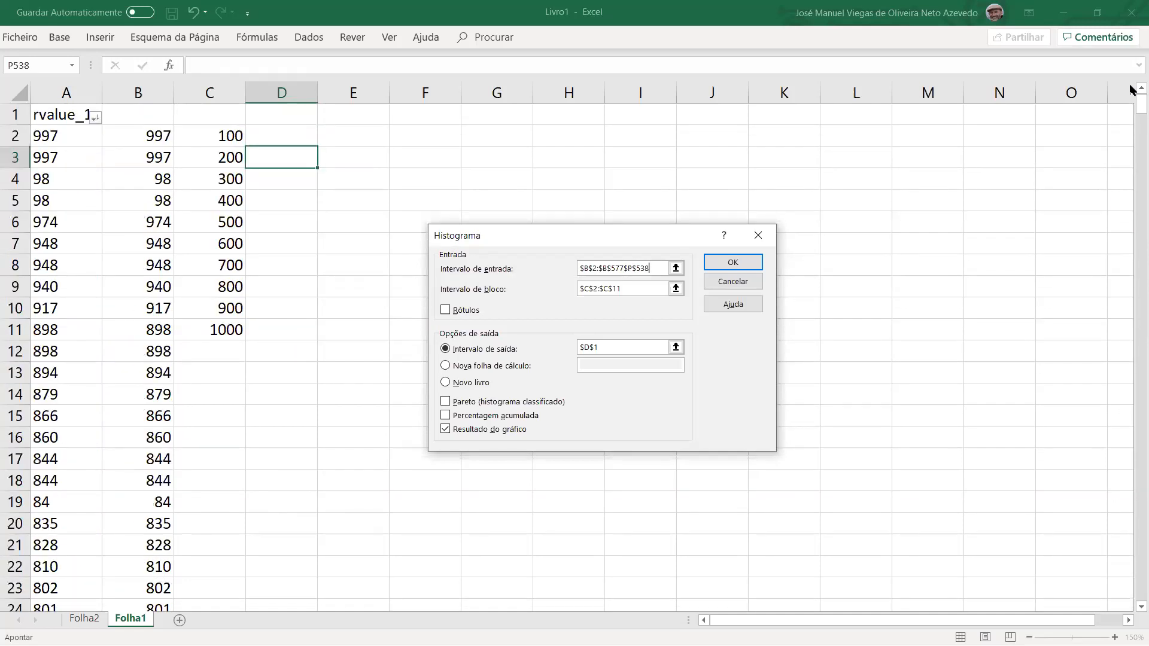
pyautogui.click(676, 289)
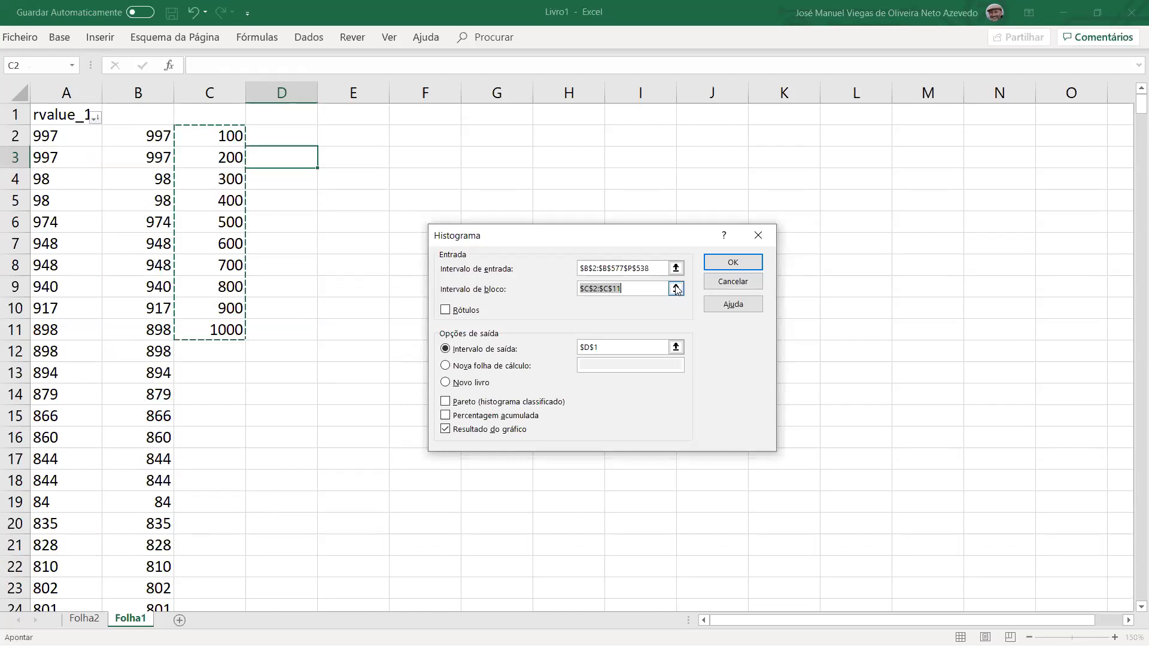
pyautogui.click(224, 138)
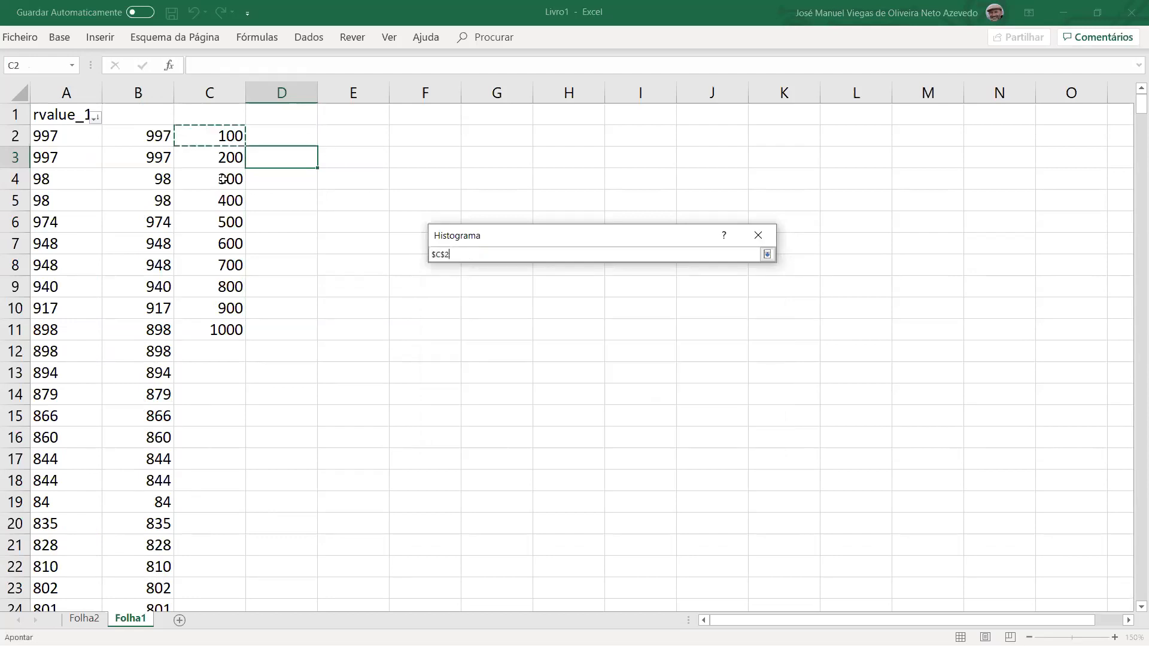
pyautogui.hotkey('ctrl', 'shift', 'Down')
pyautogui.click(769, 255)
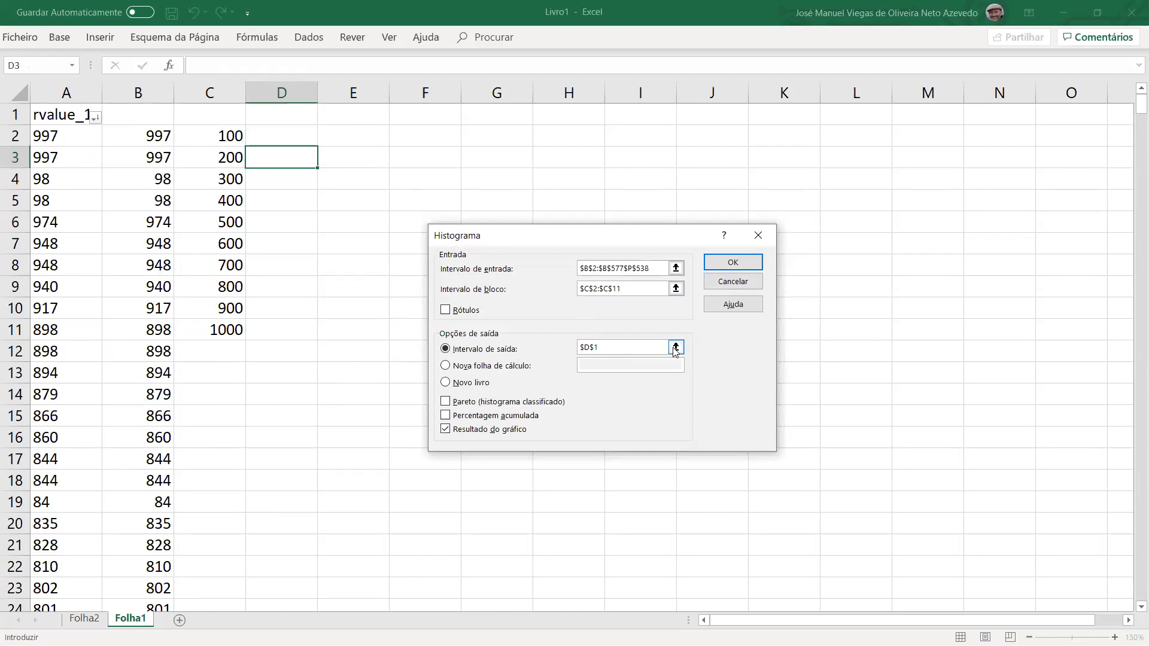
pyautogui.click(676, 348)
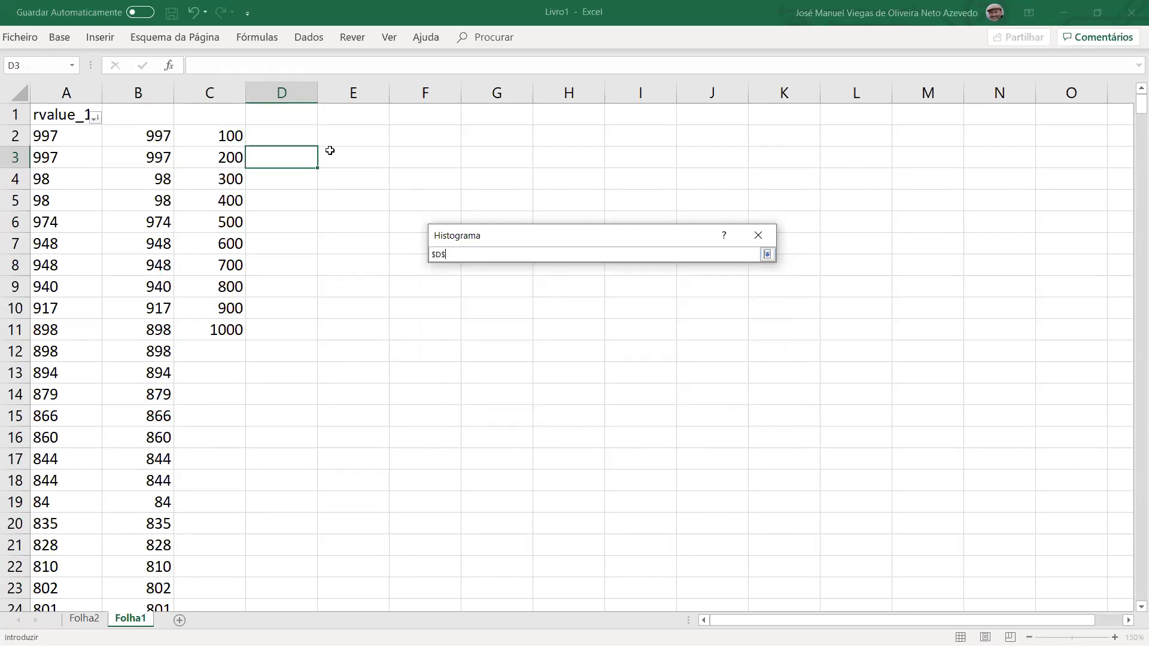
pyautogui.click(287, 113)
pyautogui.click(766, 255)
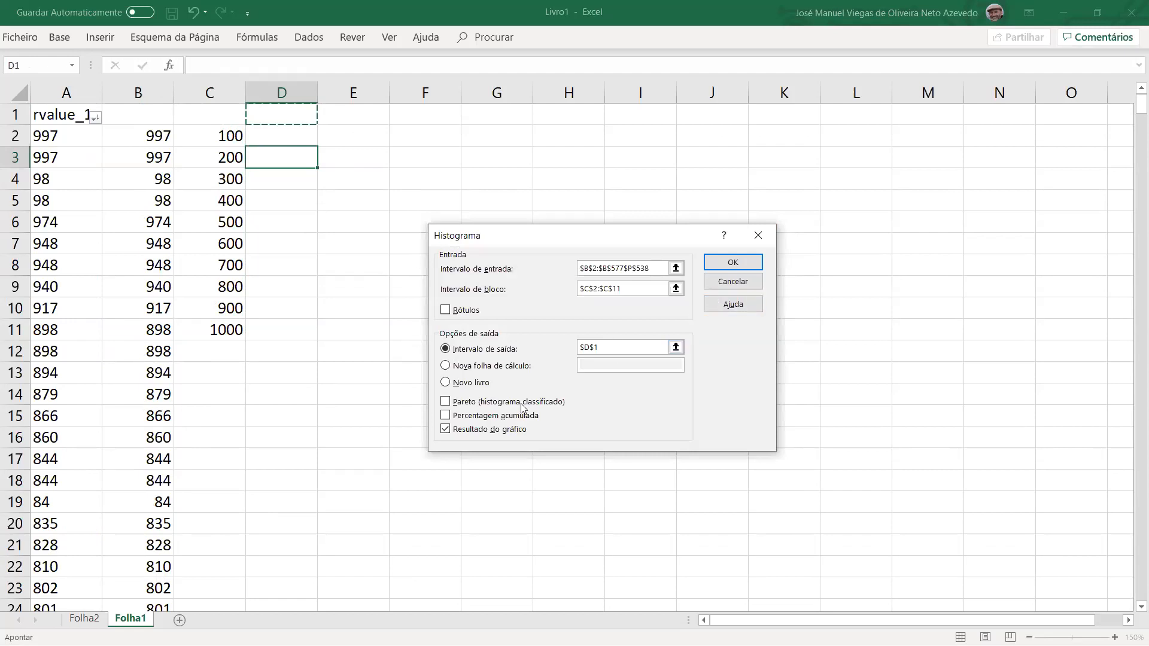
pyautogui.click(728, 265)
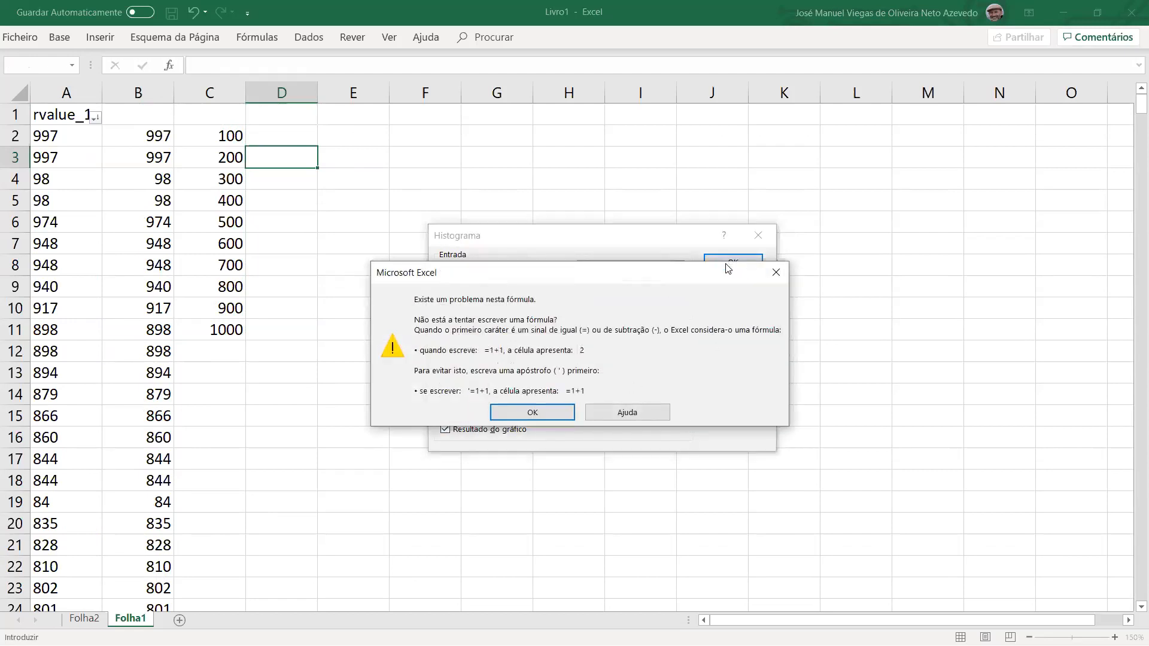
pyautogui.click(534, 413)
# Replace the faulty input range with B2:B577 and generate the histogram with its chart.
pyautogui.press('BackSpace')
pyautogui.press('BackSpace')
pyautogui.press('BackSpace')
pyautogui.press('BackSpace')
pyautogui.press('BackSpace')
pyautogui.press('BackSpace')
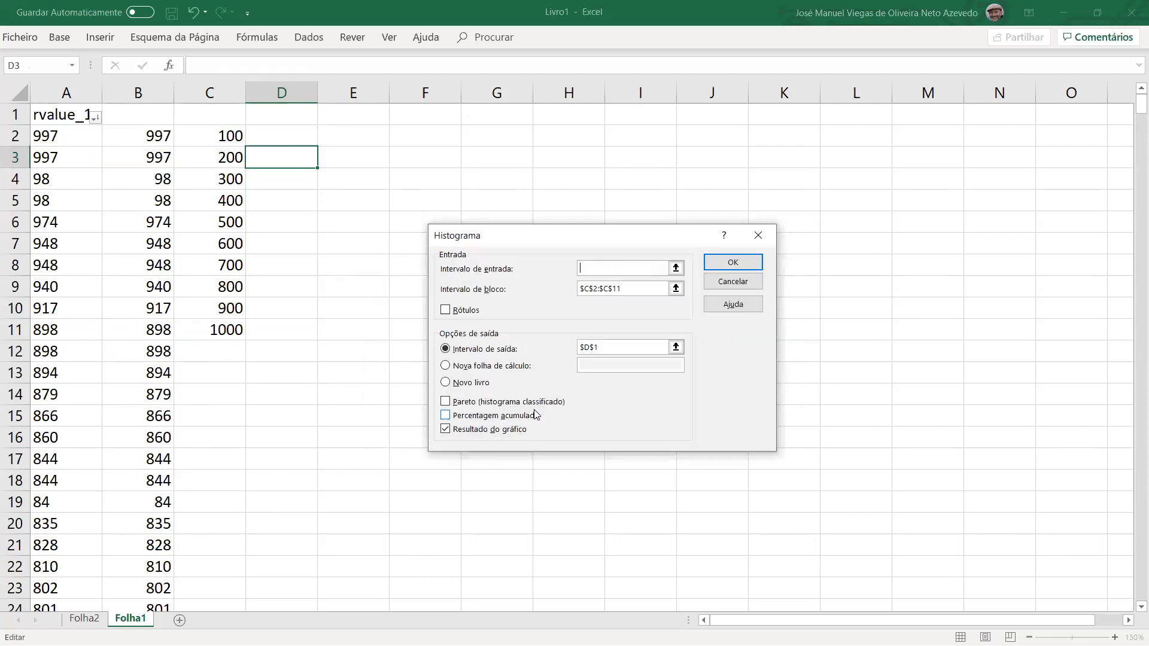
pyautogui.click(158, 140)
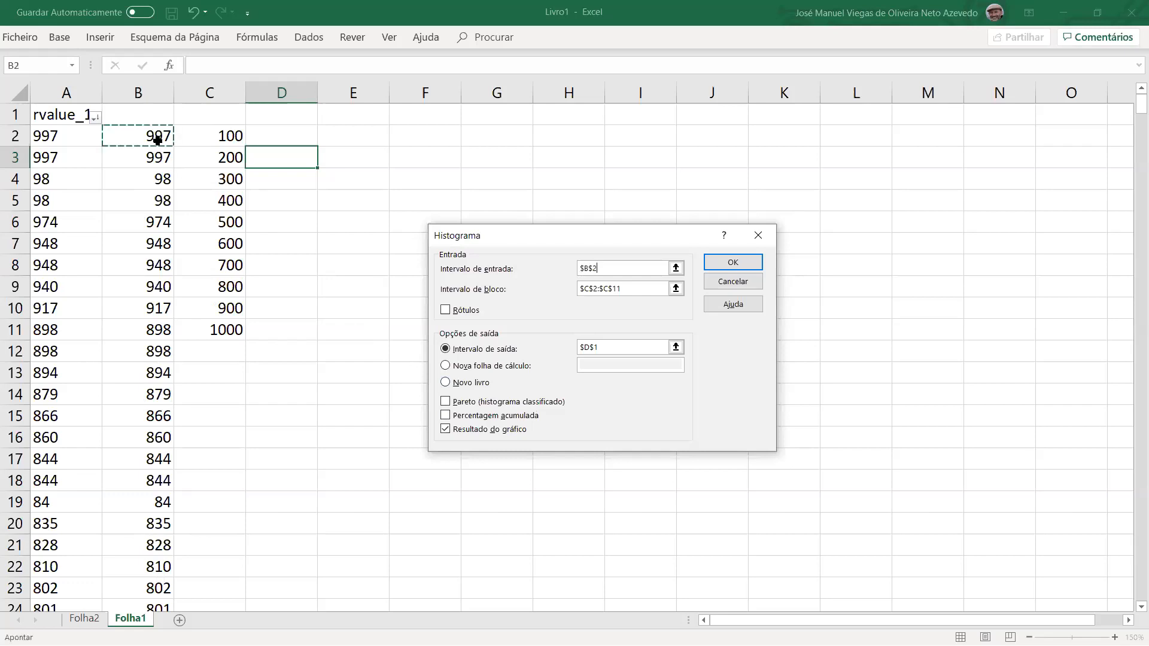
pyautogui.hotkey('ctrl', 'shift', 'Down')
pyautogui.click(733, 263)
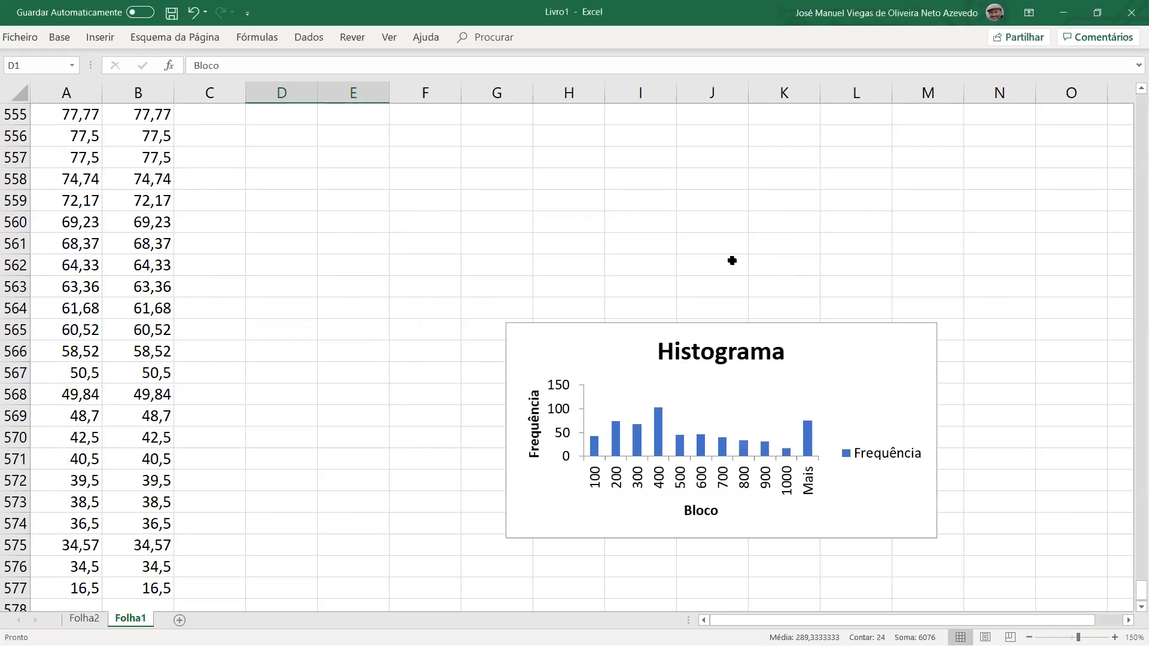
# Cut the histogram chart from beside the last data rows and paste it at cell G1.
pyautogui.click(652, 337)
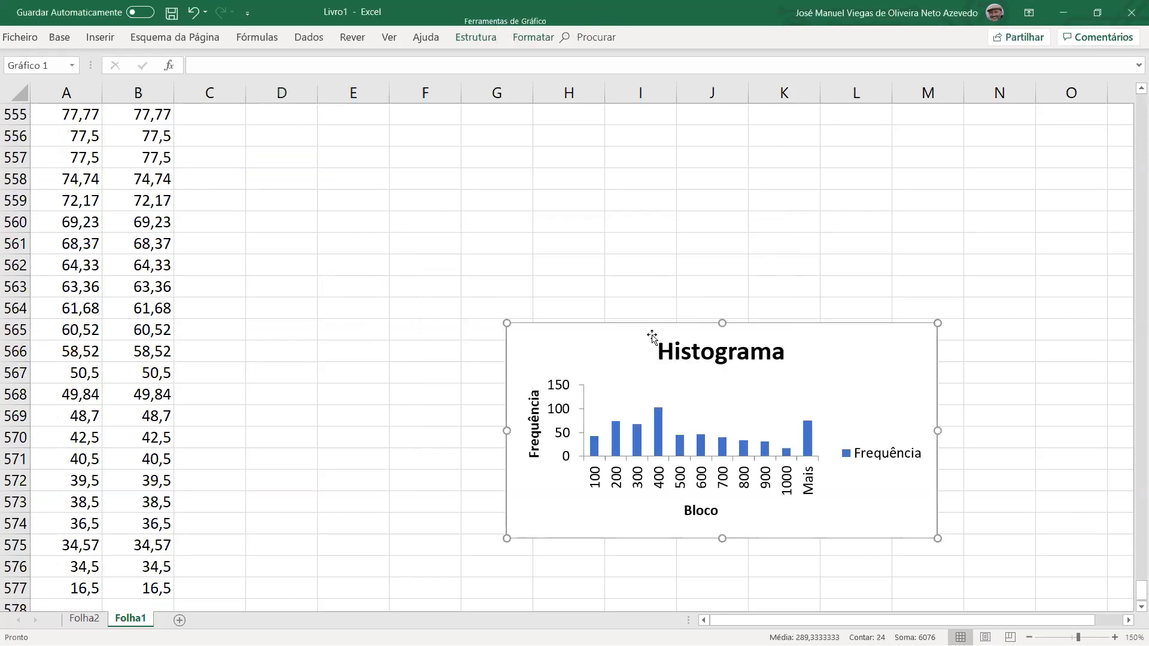
pyautogui.press('Delete')
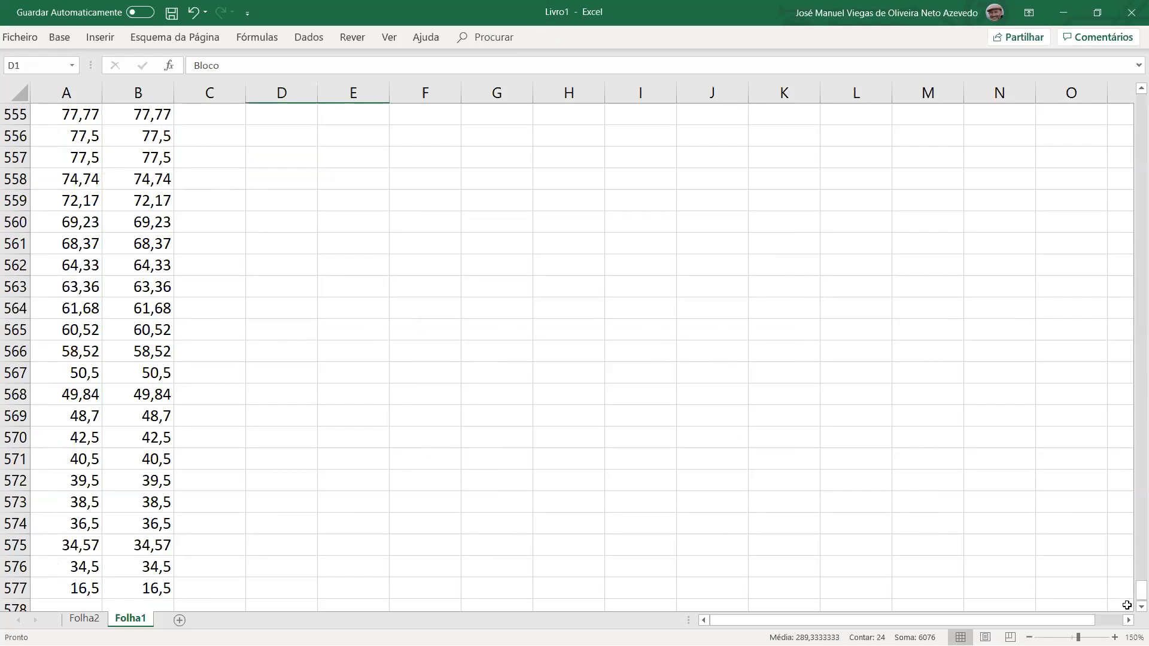
pyautogui.moveTo(1141, 591); pyautogui.dragTo(1131, 85)
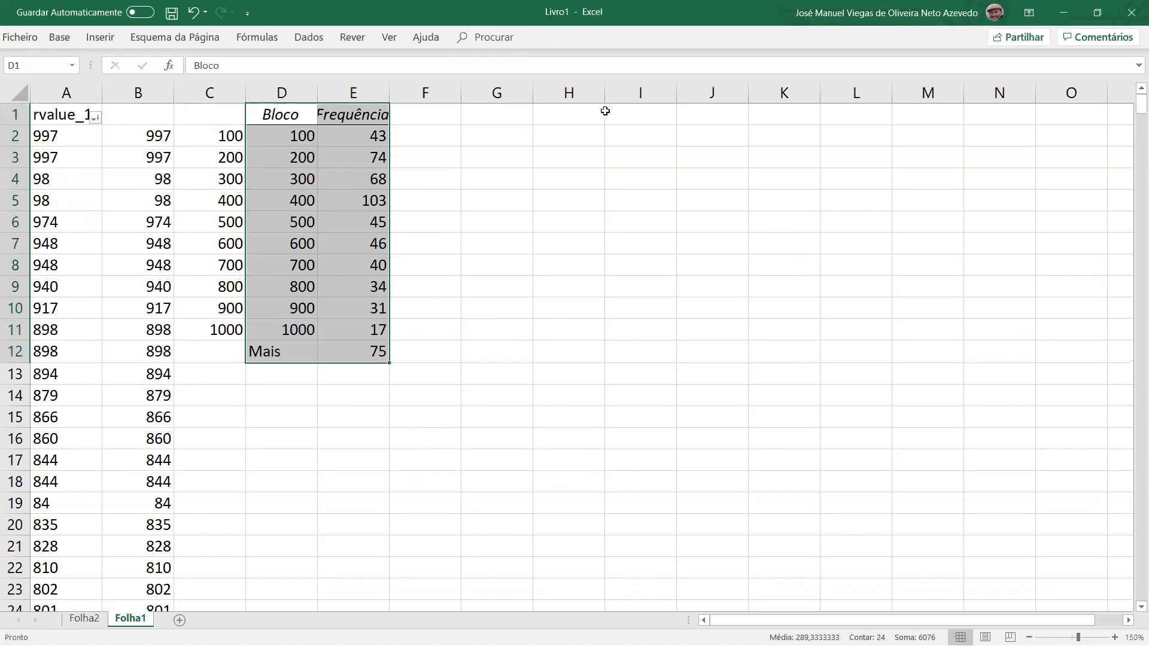
pyautogui.click(505, 123)
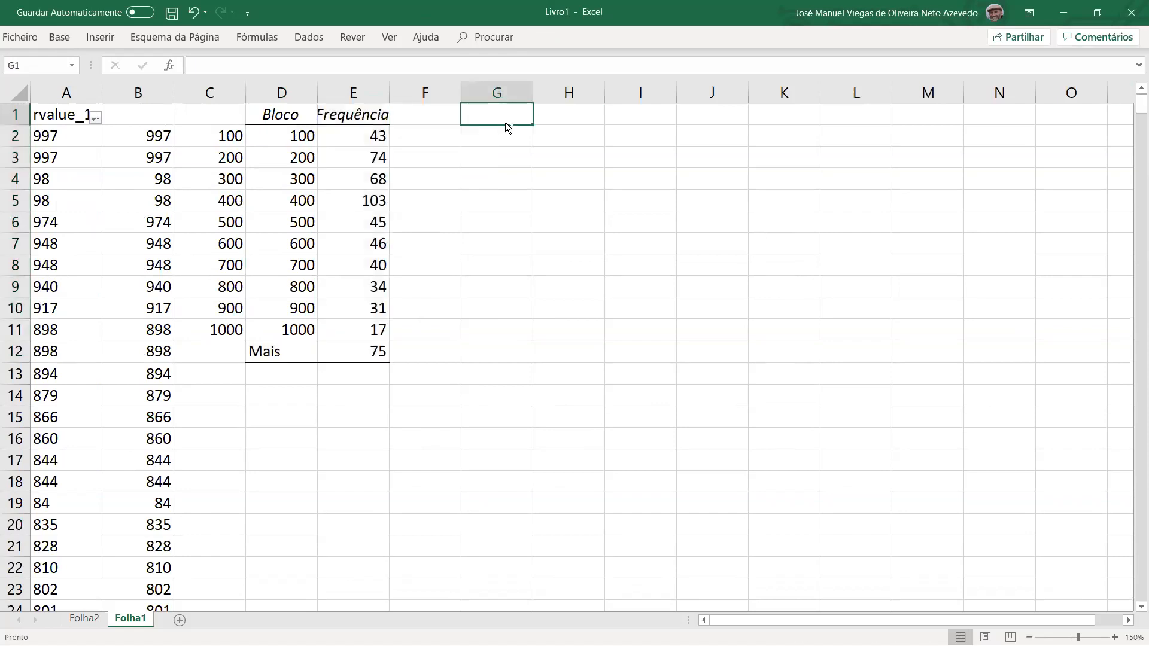
pyautogui.hotkey('ctrl', 'v')
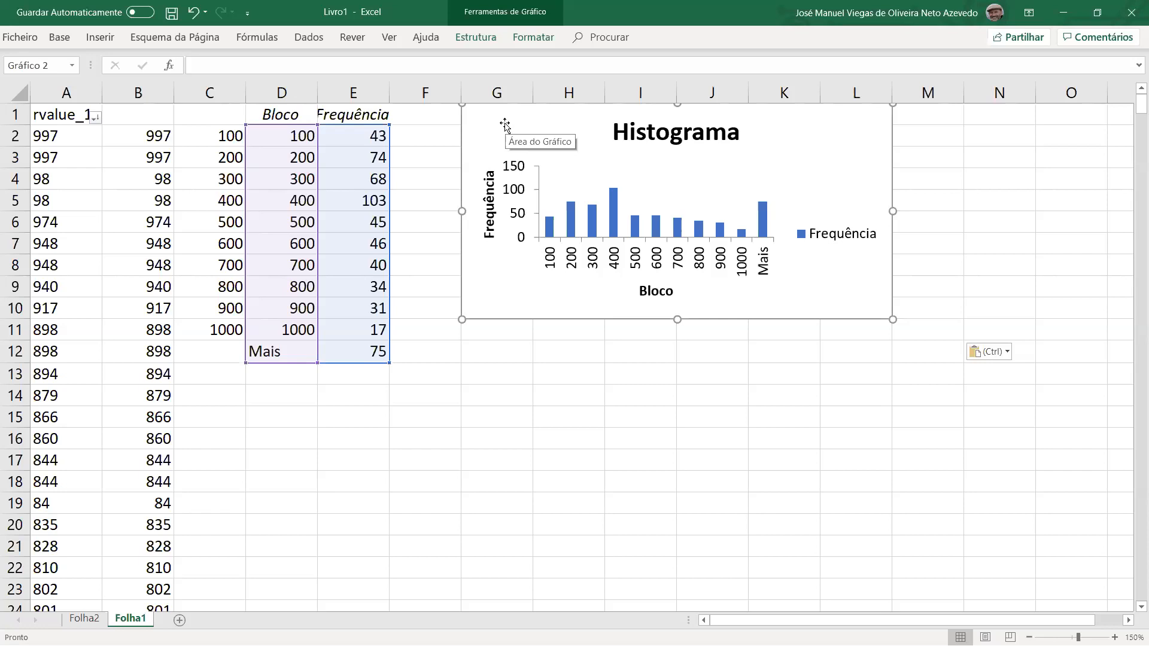
# Look through the depth values in columns A and B below the frequency table.
pyautogui.scroll(-3, 267, 424)
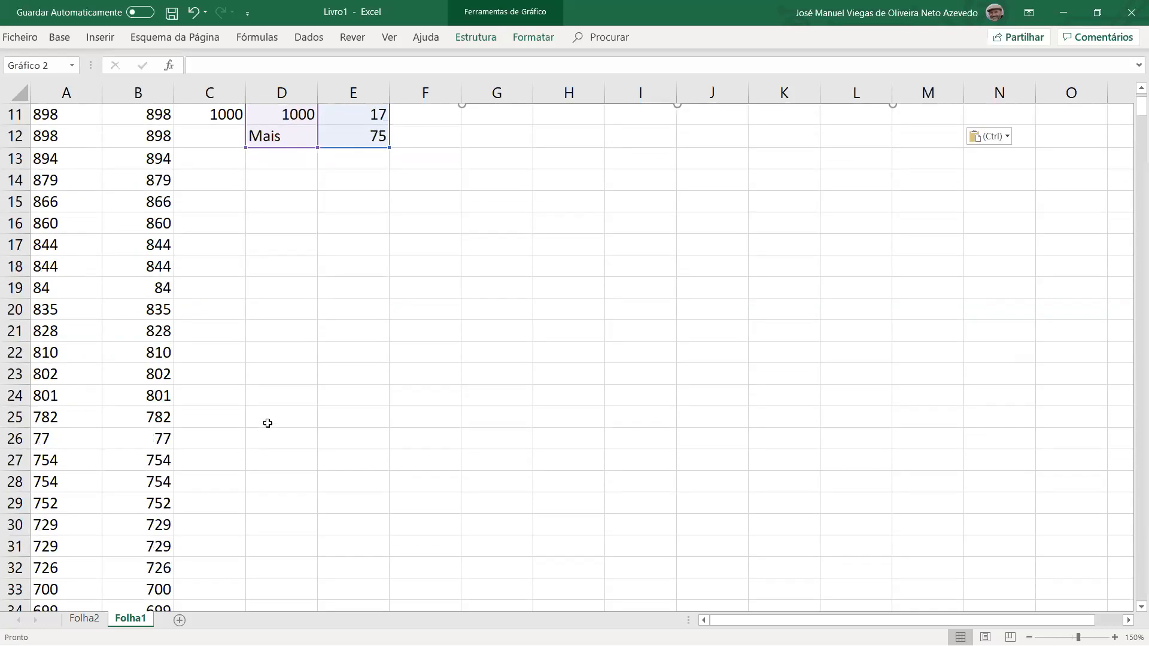
pyautogui.scroll(-16, 267, 423)
pyautogui.scroll(-15, 268, 423)
pyautogui.scroll(-20, 268, 423)
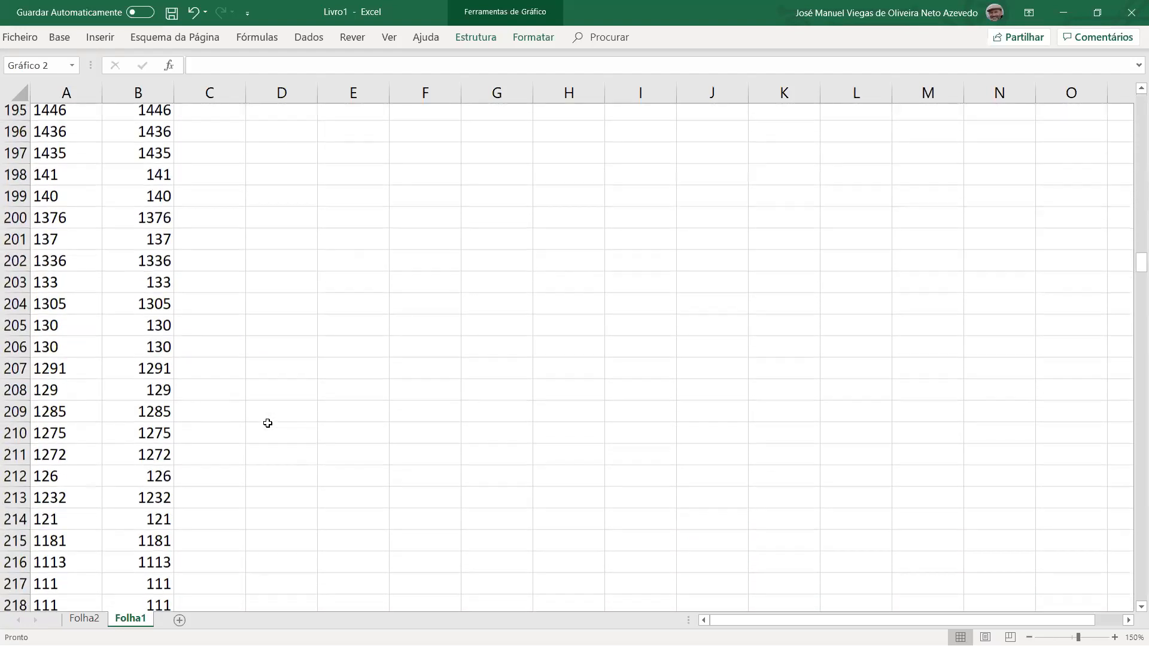
pyautogui.scroll(20, 267, 423)
pyautogui.scroll(20, 268, 423)
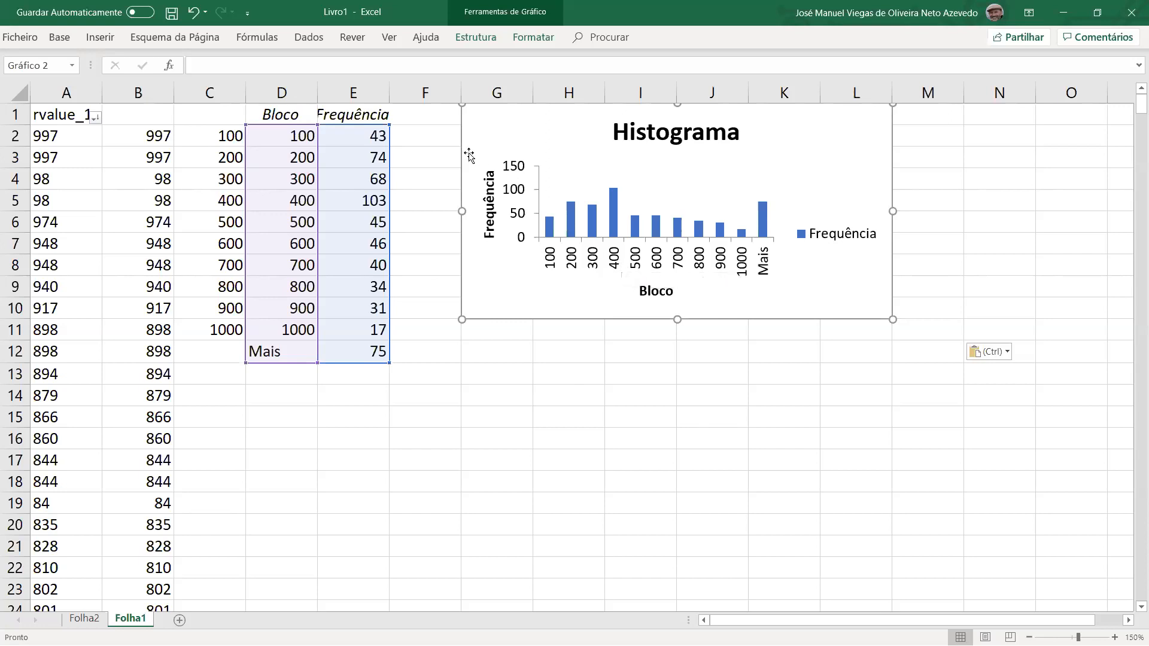
# Compare the sum of the frequencies for classes 100 to 400 (E2:E5) with the sum for all classes (E2:E12).
pyautogui.moveTo(367, 139); pyautogui.dragTo(367, 201)
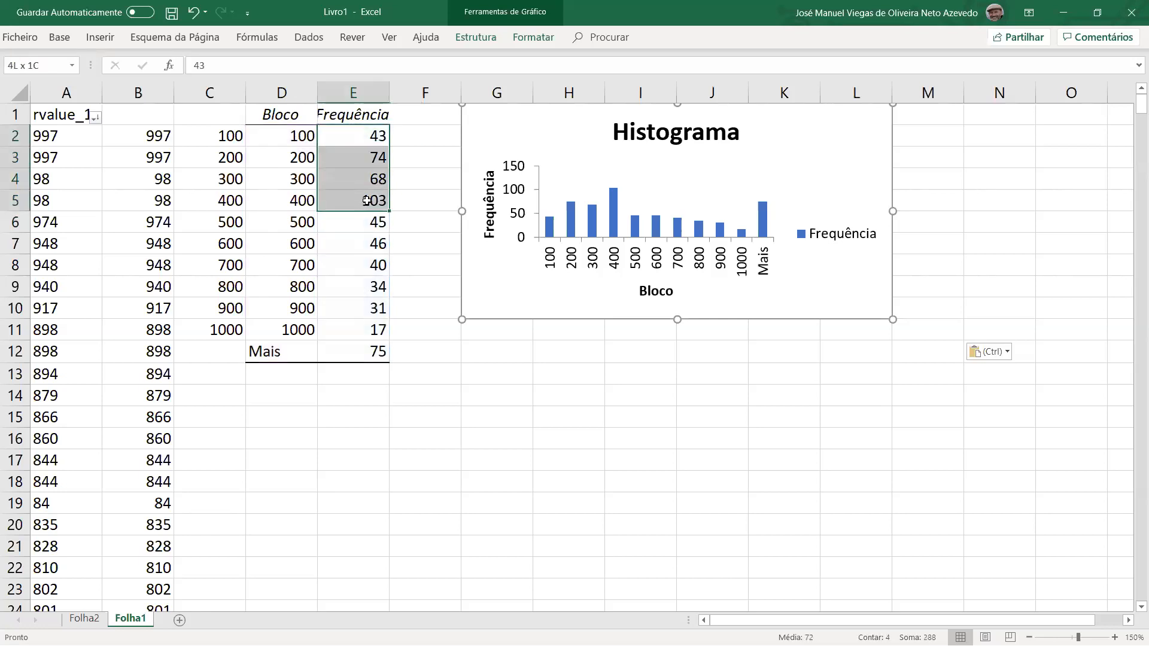
pyautogui.moveTo(367, 200); pyautogui.dragTo(372, 345)
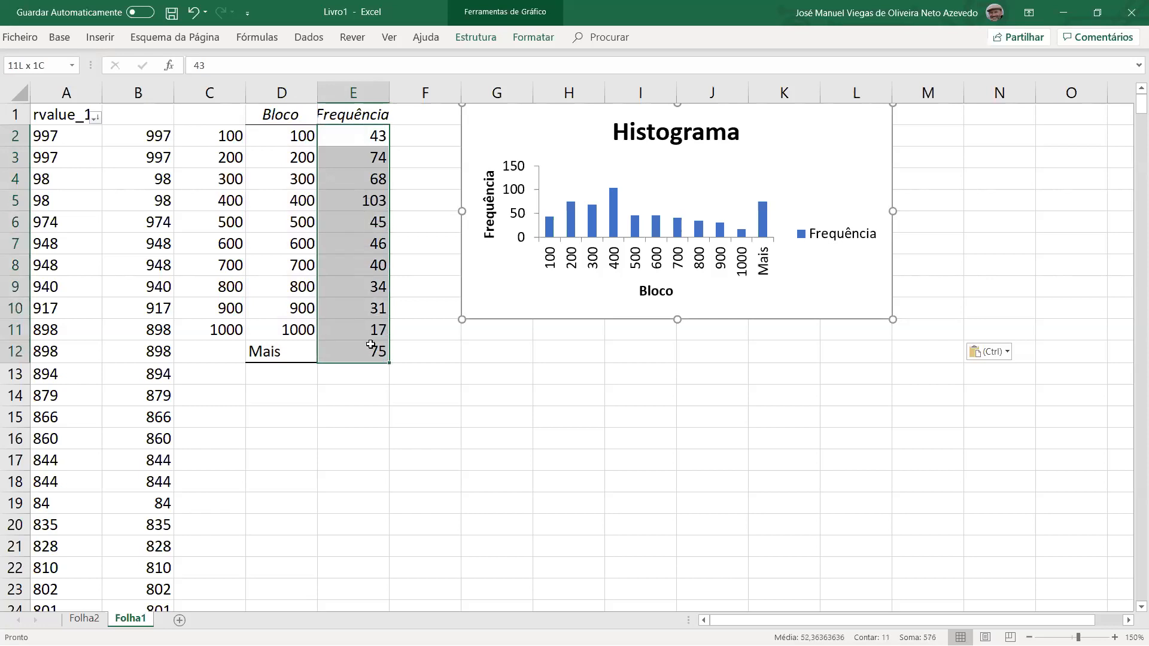
pyautogui.moveTo(372, 345); pyautogui.dragTo(357, 190)
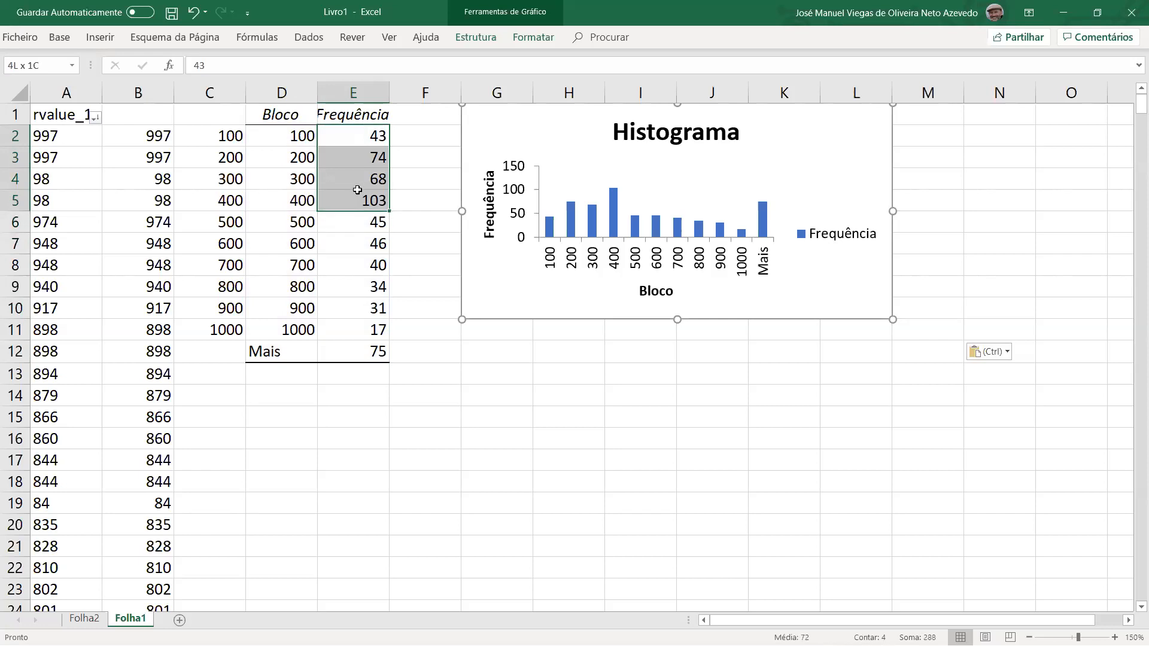
pyautogui.moveTo(357, 190); pyautogui.dragTo(358, 189)
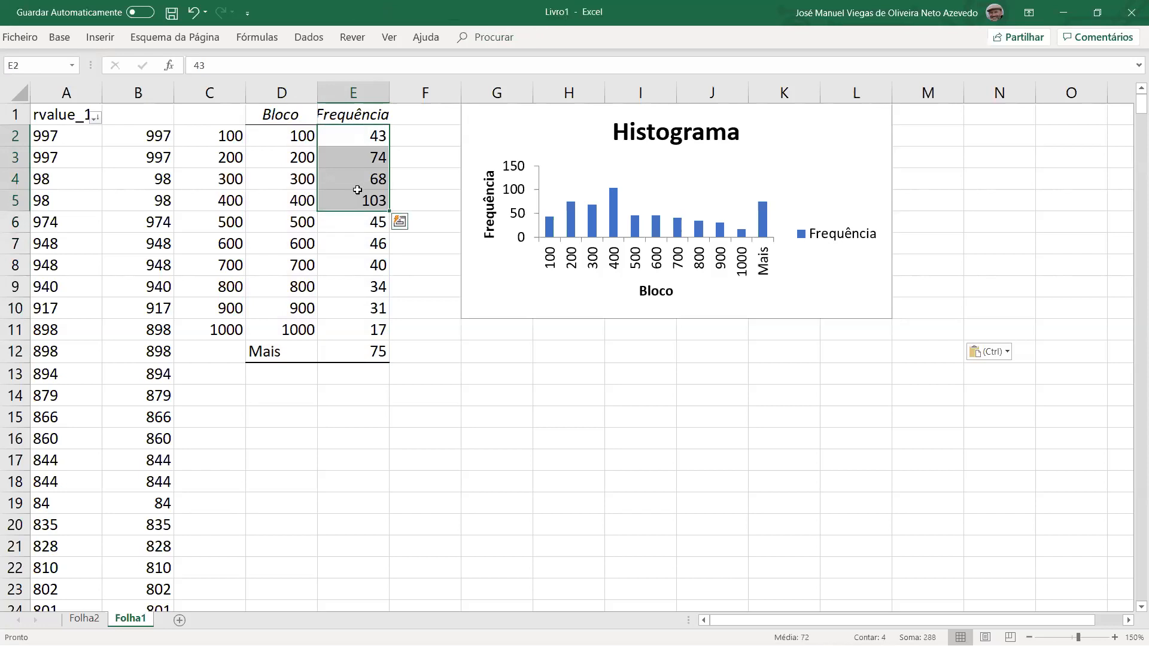